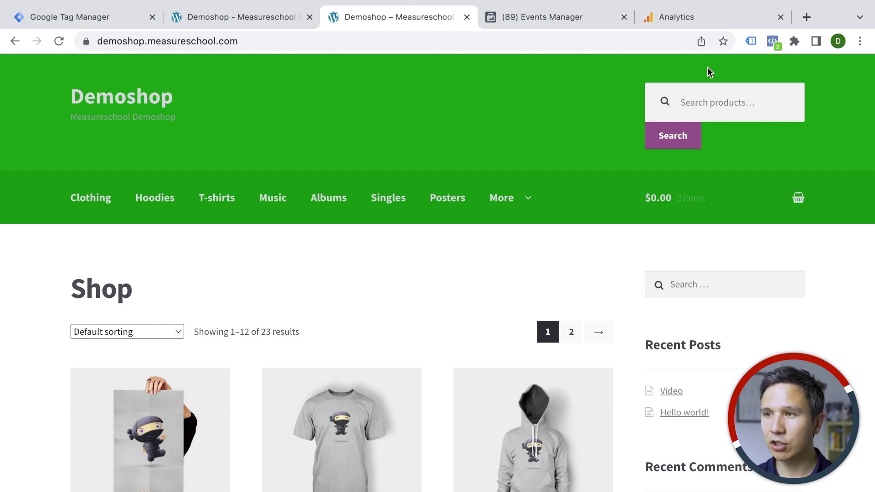
# Inspect the tags installed on the green Demoshop with Google Tag Assistant Legacy and Facebook Pixel Helper
pyautogui.click(751, 41)
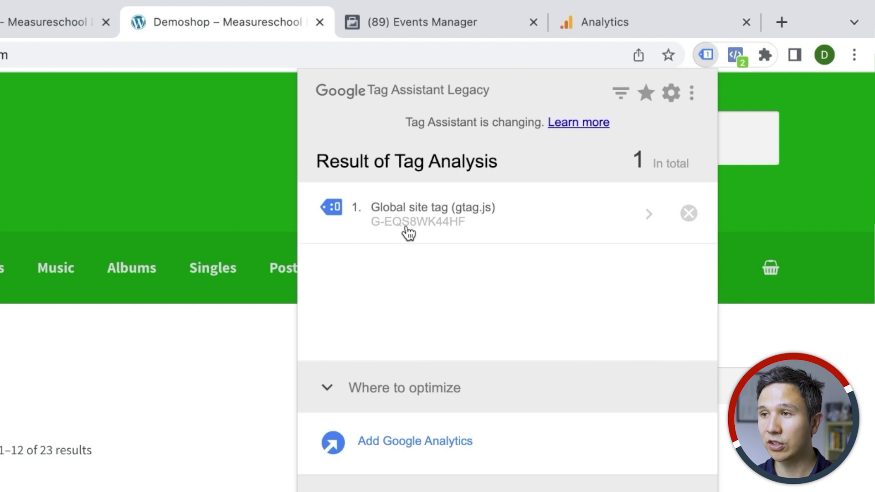
pyautogui.click(734, 56)
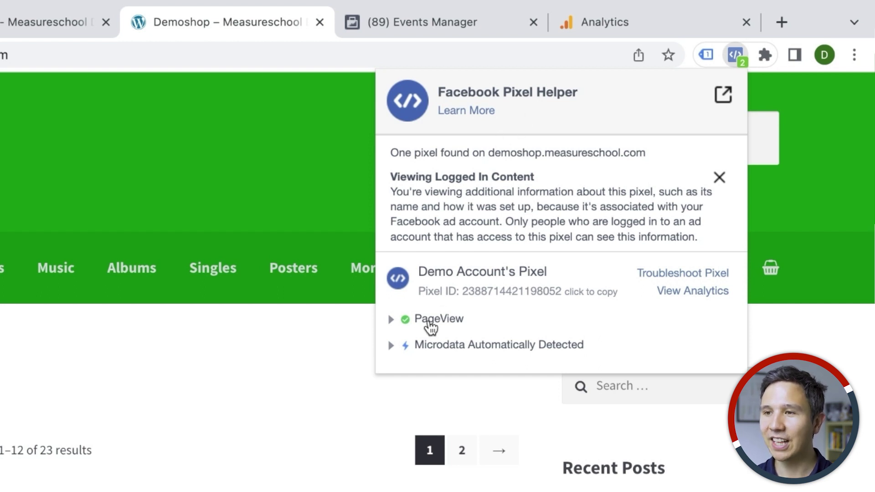
pyautogui.click(267, 195)
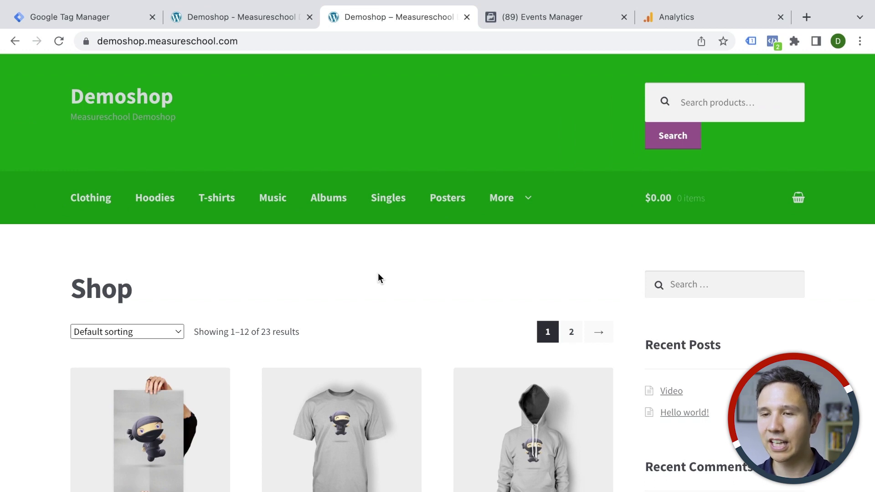
# View the Meta Pixel base code in Events Manager, and copy the Global site tag snippet from the Google Analytics tagging instructions
pyautogui.click(543, 20)
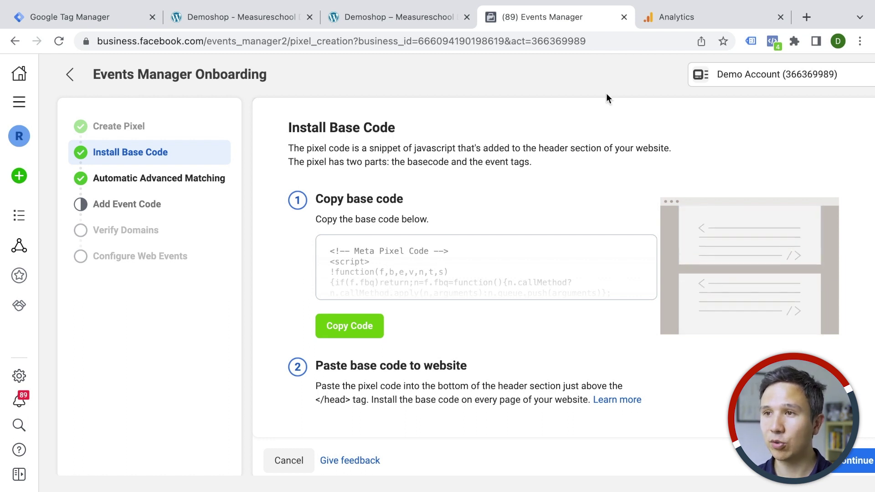
pyautogui.click(658, 16)
pyautogui.scroll(-6, 470, 162)
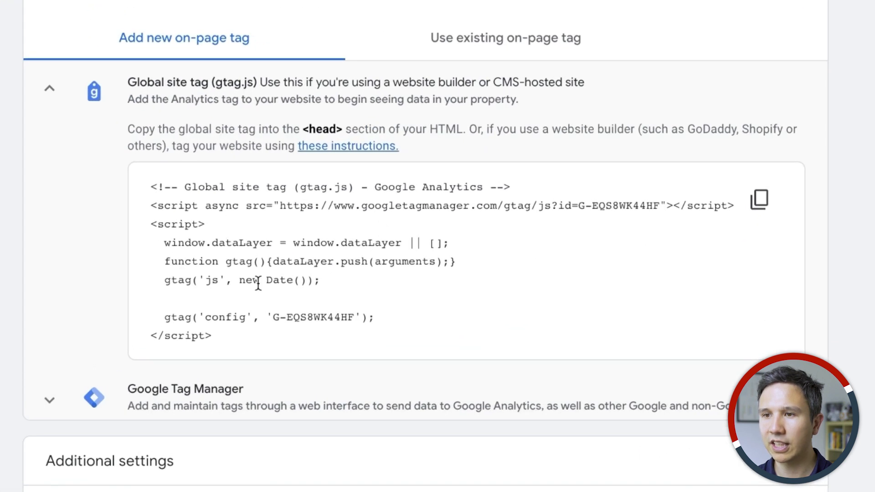
pyautogui.click(758, 199)
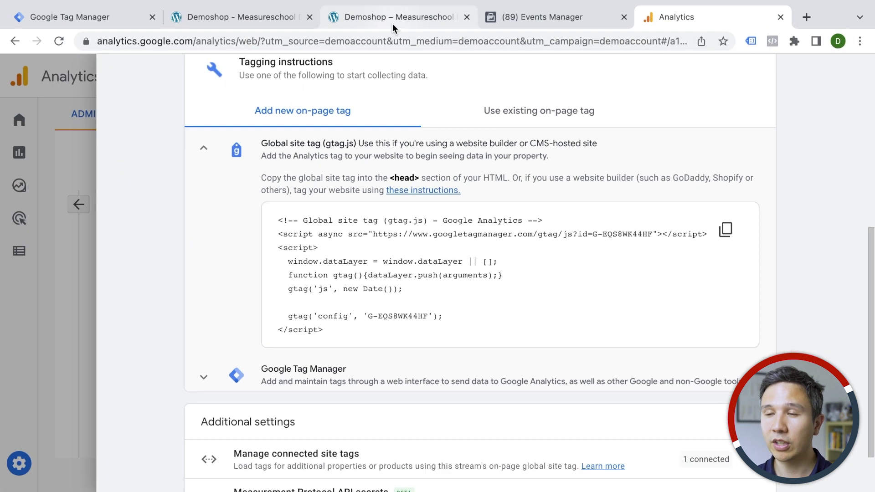
# Open the page source of demoshop.measureschool.com and highlight the Facebook Pixel script near the end of the head section
pyautogui.click(392, 24)
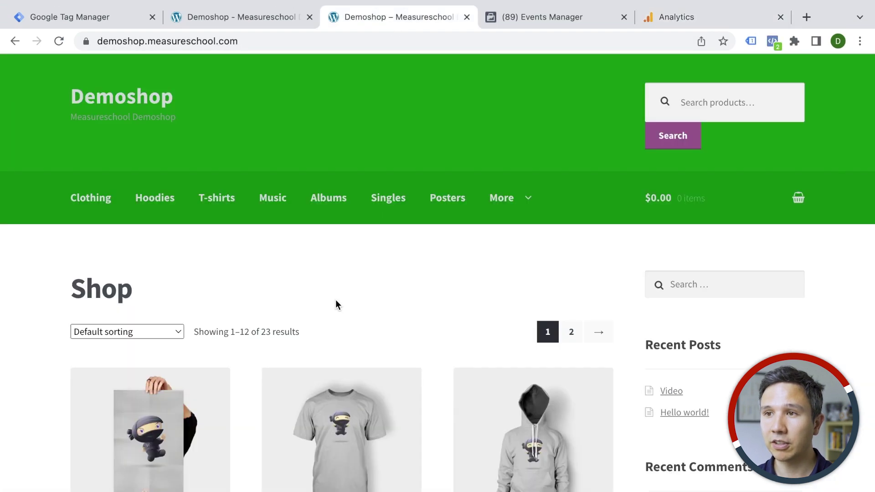
pyautogui.rightClick(343, 286)
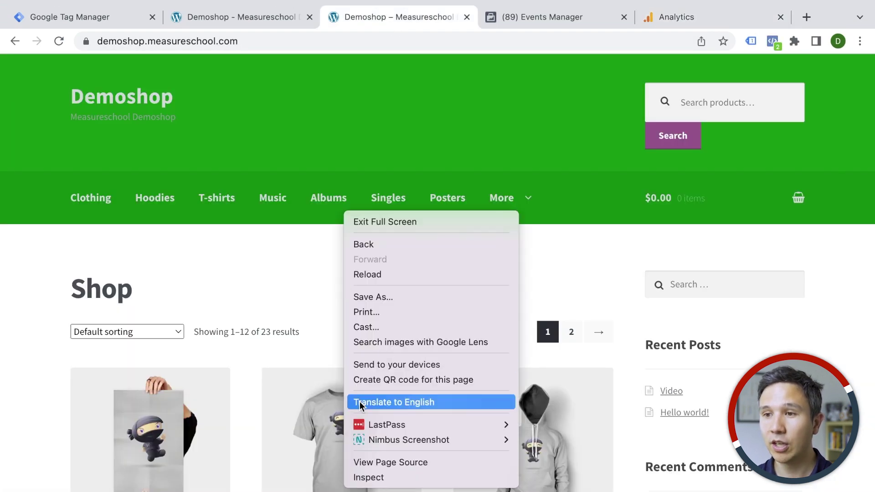
pyautogui.click(374, 463)
pyautogui.scroll(-20, 378, 296)
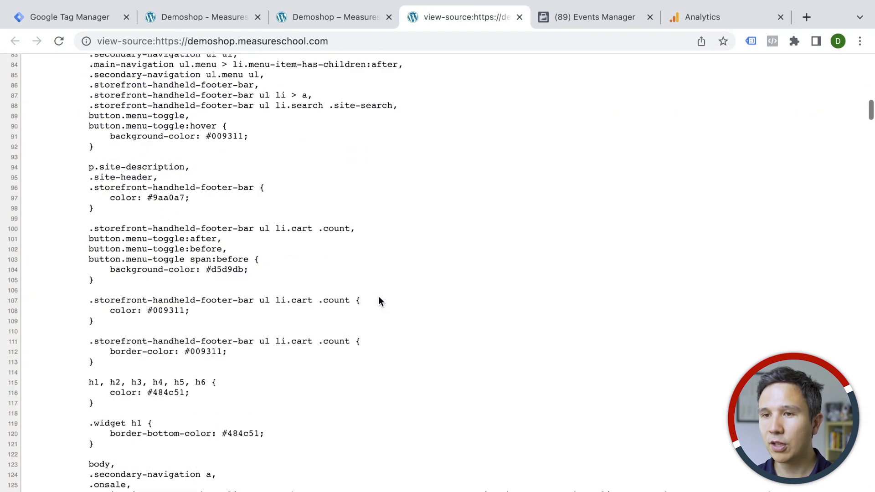
pyautogui.scroll(-20, 378, 301)
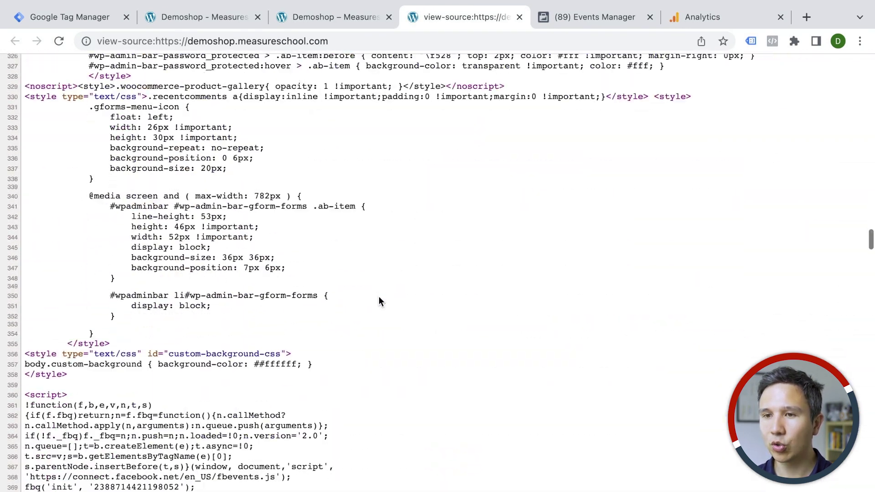
pyautogui.scroll(4, 378, 302)
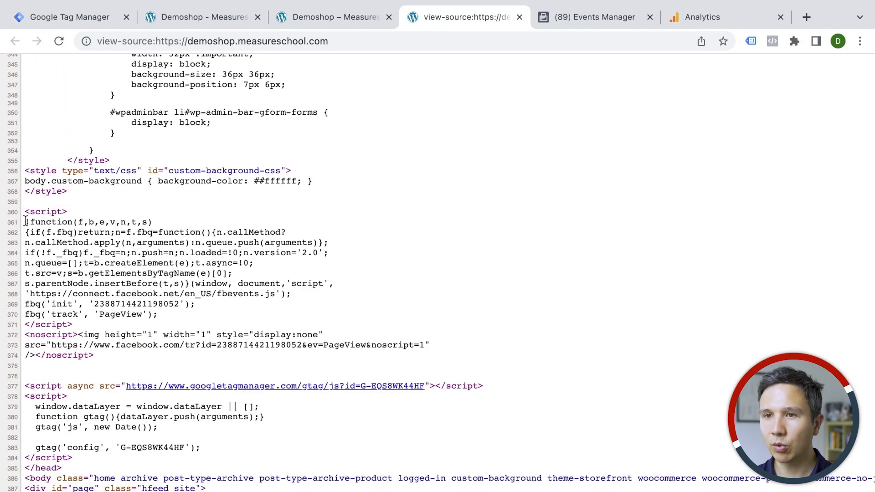
pyautogui.moveTo(25, 222); pyautogui.dragTo(216, 315)
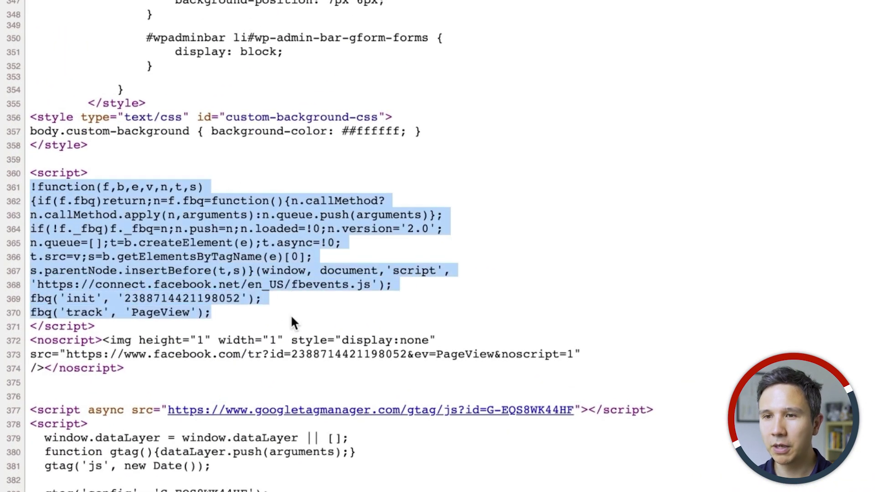
# Highlight the gtag.js script code below the Facebook Pixel script and the measurement ID in its config line
pyautogui.scroll(-5, 290, 314)
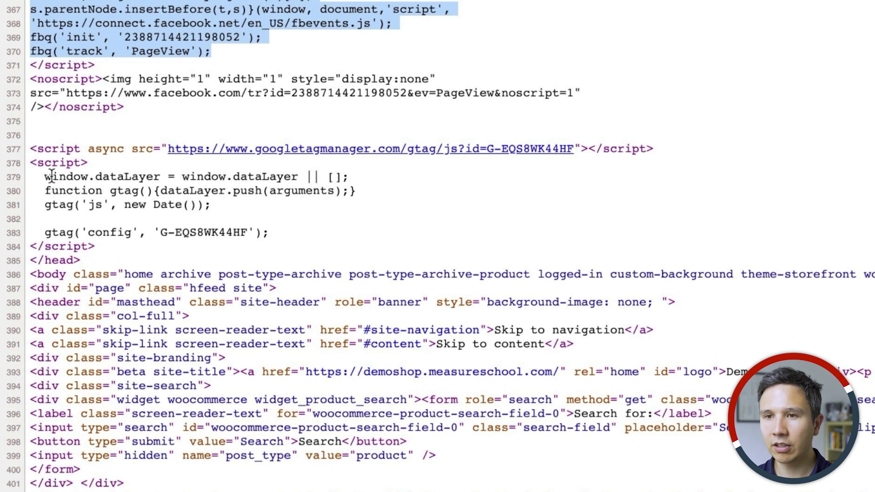
pyautogui.moveTo(45, 176); pyautogui.dragTo(201, 234)
pyautogui.doubleClick(201, 234)
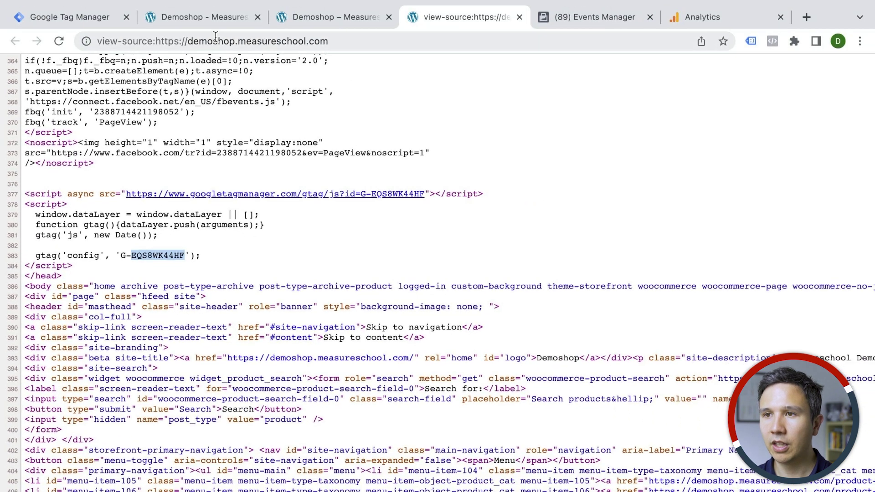
# Inspect the tags on demoshop.measure.school with Google Tag Assistant Legacy and Facebook Pixel Helper
pyautogui.click(214, 21)
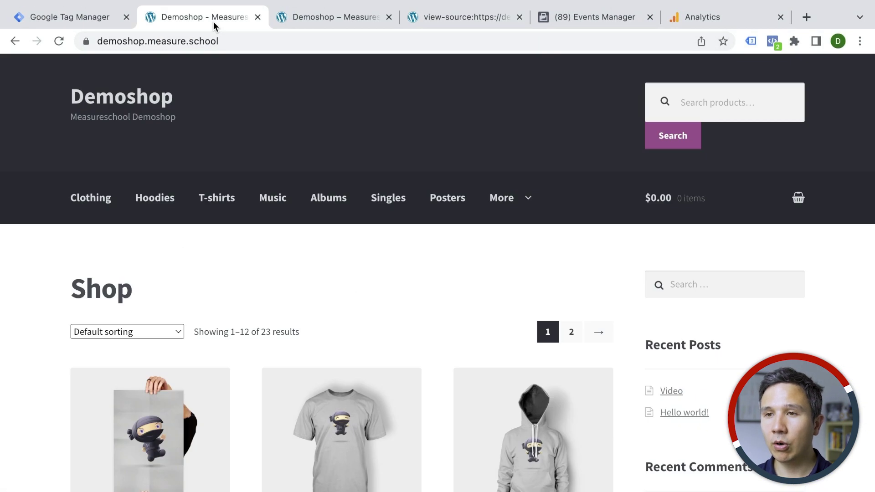
pyautogui.click(749, 43)
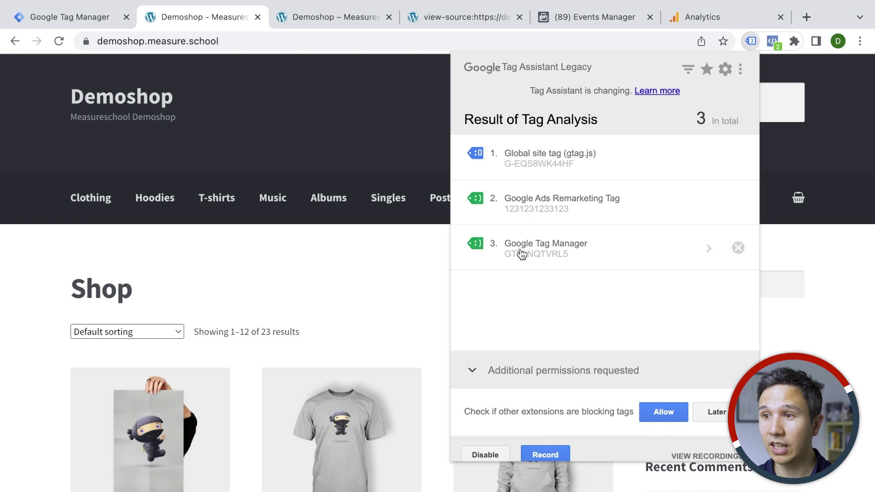
pyautogui.click(773, 40)
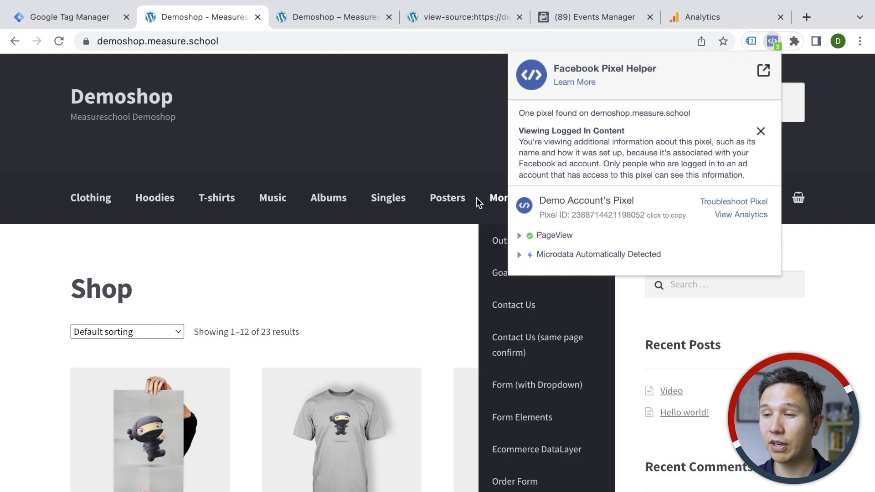
pyautogui.click(434, 155)
# Open the page source of demoshop.measure.school, look through it for tracking codes, and highlight the Google Tag Manager snippet in the head
pyautogui.rightClick(360, 267)
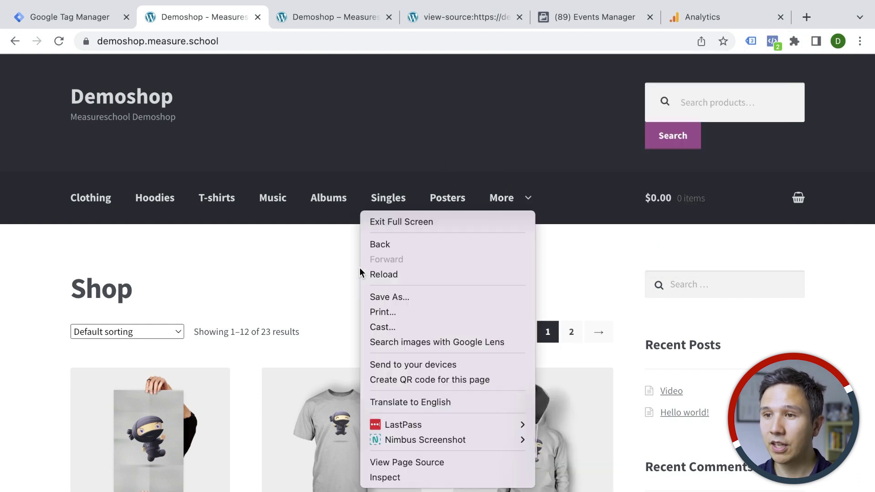
pyautogui.click(391, 462)
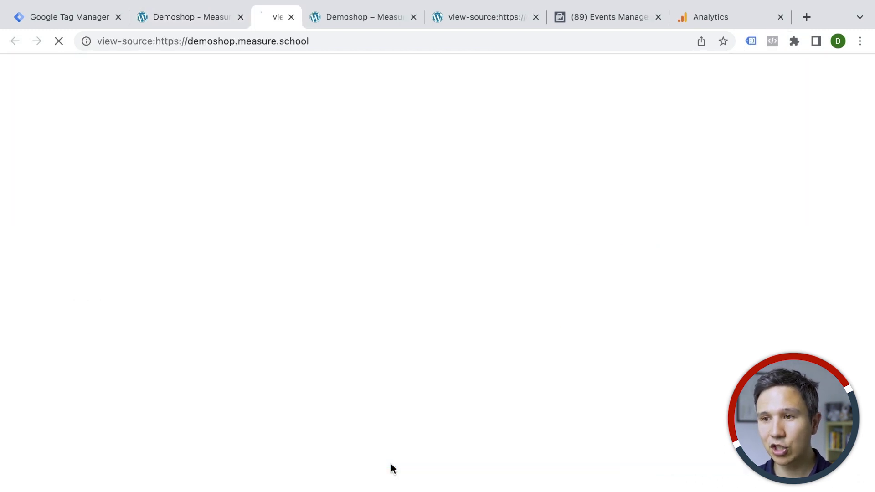
pyautogui.scroll(-20, 429, 307)
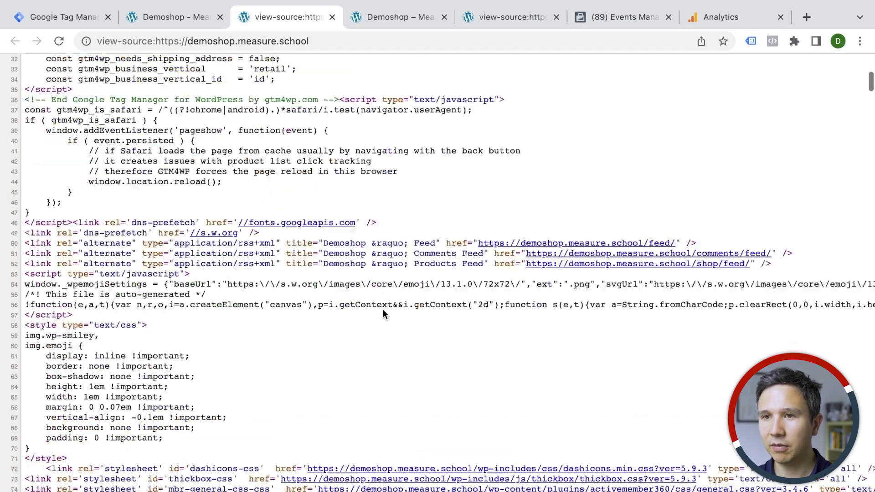
pyautogui.scroll(-20, 382, 310)
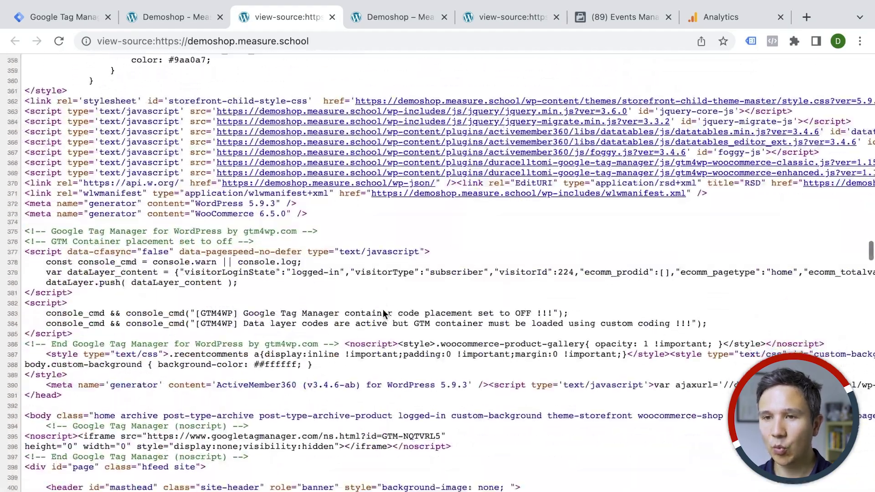
pyautogui.scroll(-20, 384, 314)
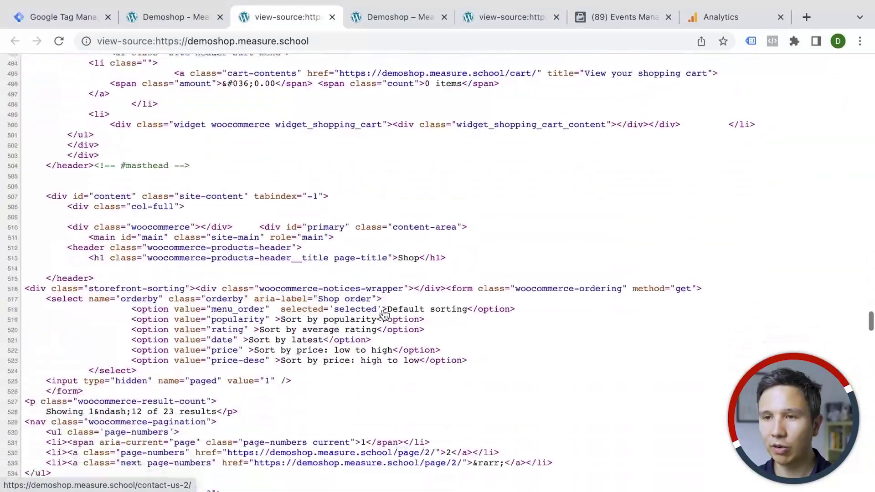
pyautogui.scroll(20, 383, 310)
pyautogui.scroll(20, 382, 310)
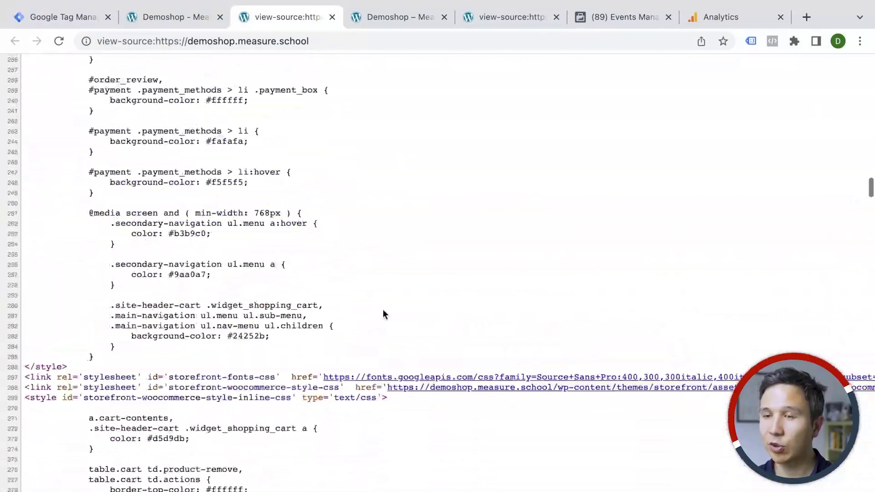
pyautogui.scroll(20, 383, 313)
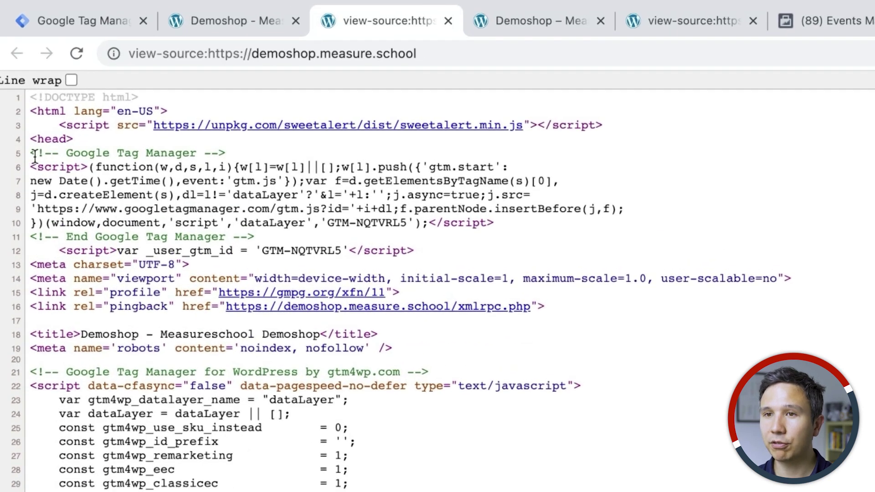
pyautogui.moveTo(37, 153); pyautogui.dragTo(502, 224)
pyautogui.click(502, 224)
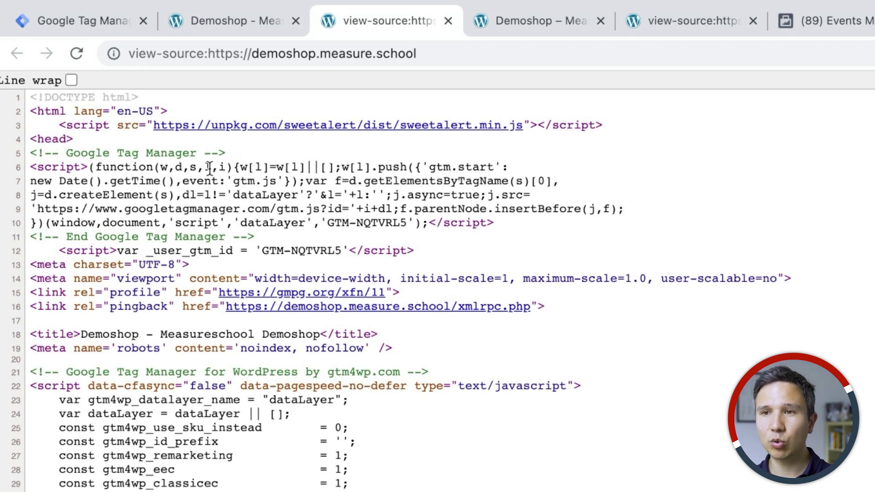
# Switch to Google Tag Manager and review the GTMforBeginners workspace overview and its list of tags
pyautogui.click(209, 27)
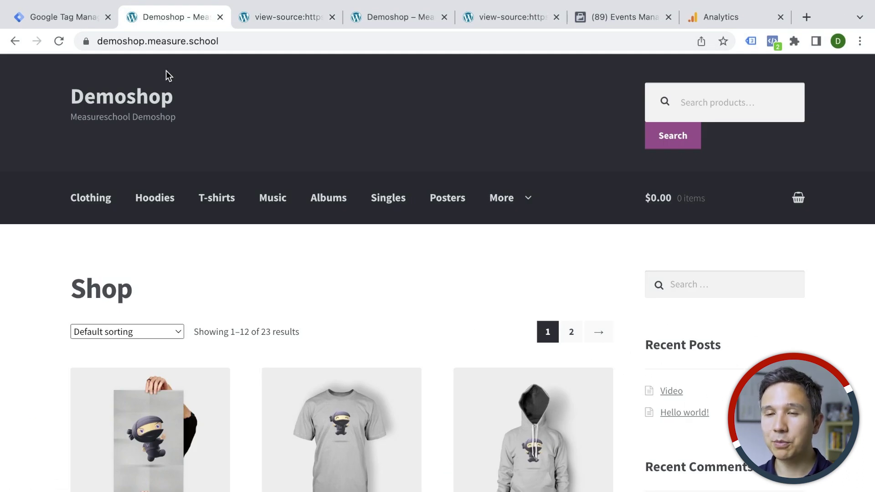
pyautogui.click(55, 17)
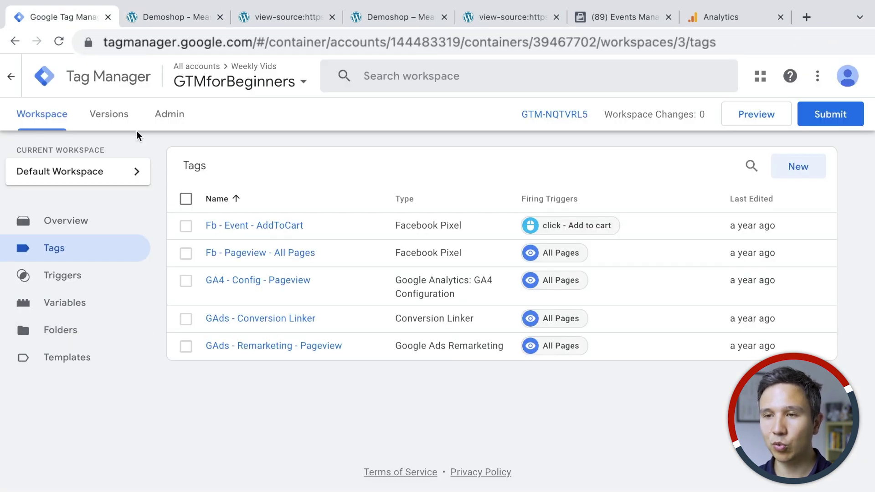
pyautogui.click(82, 223)
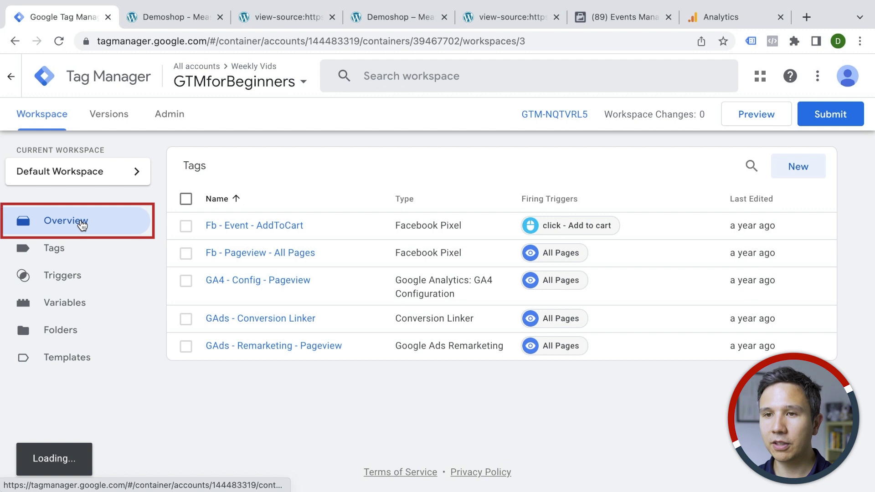
pyautogui.scroll(-2, 231, 270)
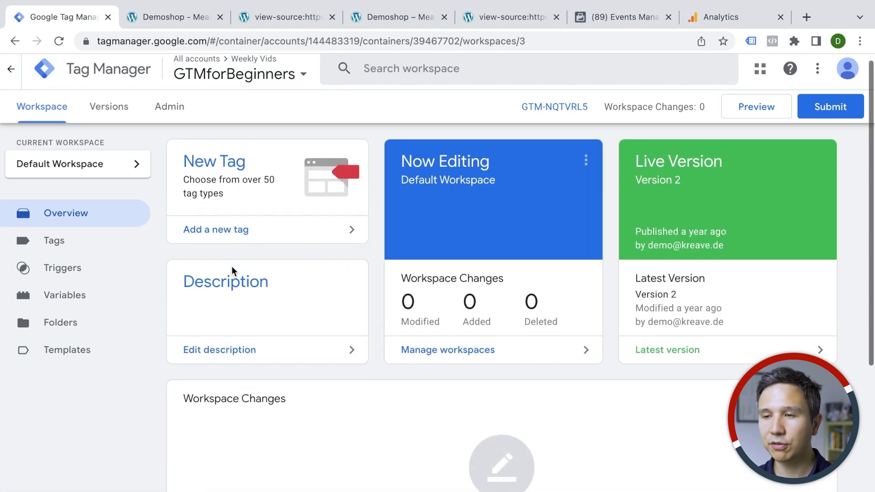
pyautogui.scroll(-1, 232, 271)
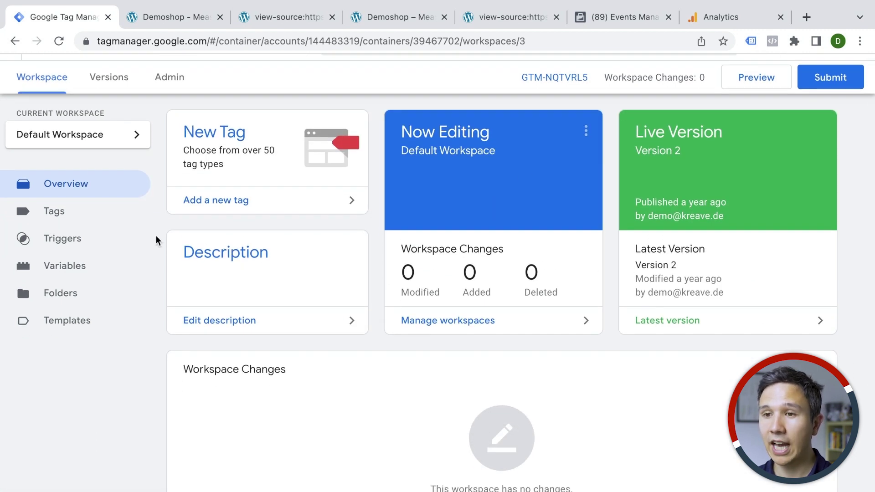
pyautogui.click(97, 213)
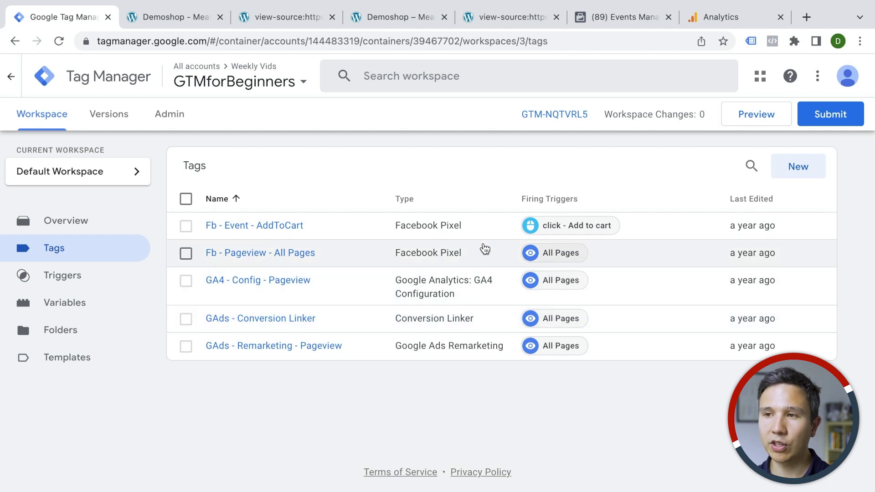
# Start preview mode for the container and connect Tag Assistant to the copied demoshop.measure.school URL
pyautogui.click(755, 113)
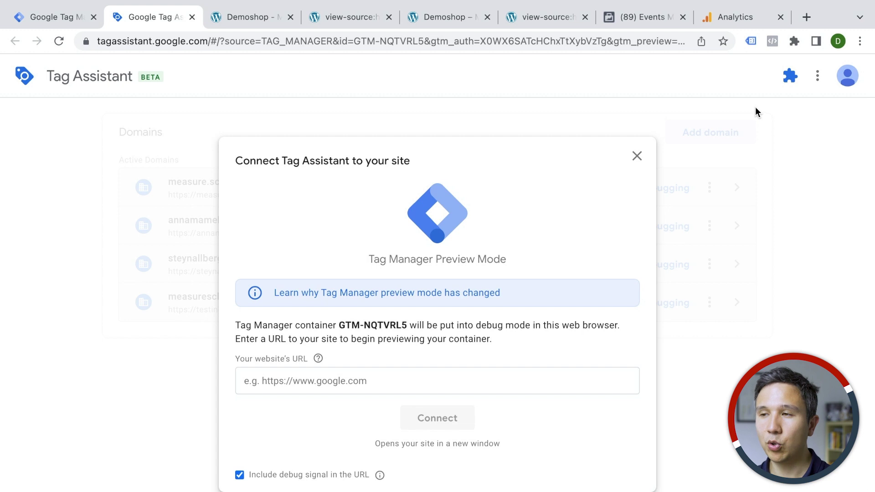
pyautogui.click(348, 381)
pyautogui.click(248, 17)
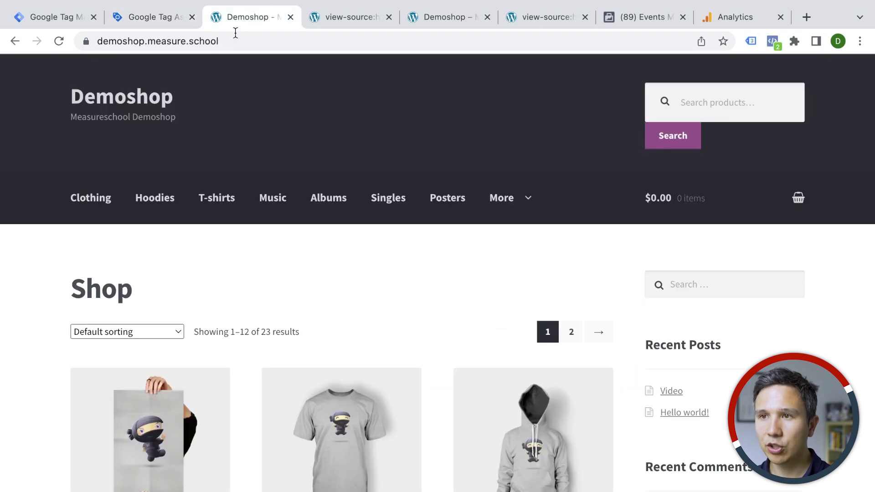
pyautogui.click(230, 40)
pyautogui.hotkey('ctrl', 'c')
pyautogui.click(166, 19)
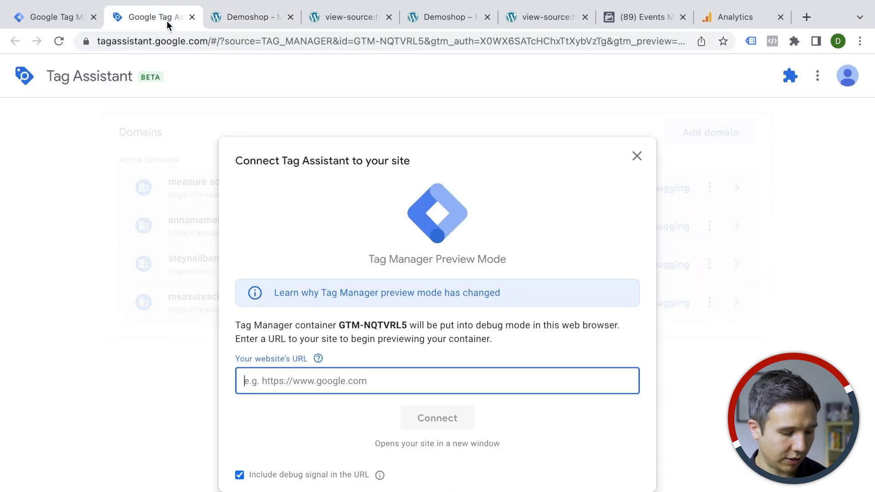
pyautogui.hotkey('ctrl', 'v')
pyautogui.click(438, 418)
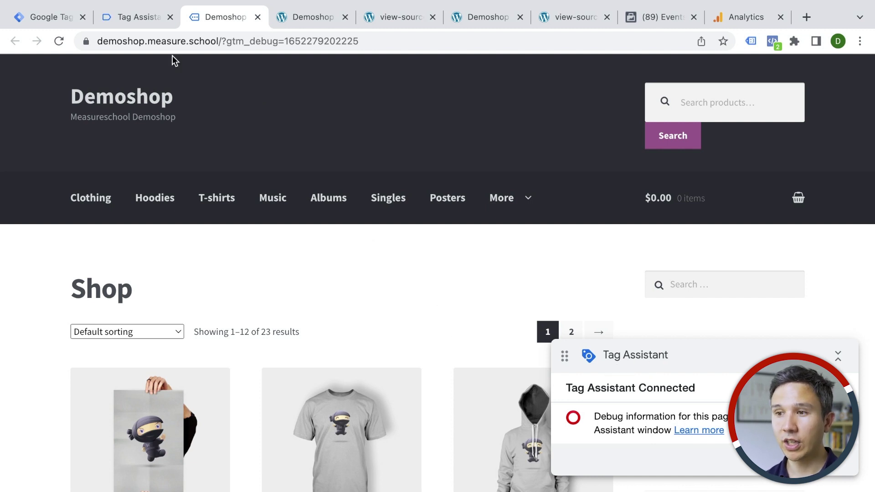
# Switch to Tag Assistant, continue past the connection notice, and review which GTM-NQTVRL5 tags fired on the demo shop
pyautogui.click(139, 17)
pyautogui.click(438, 318)
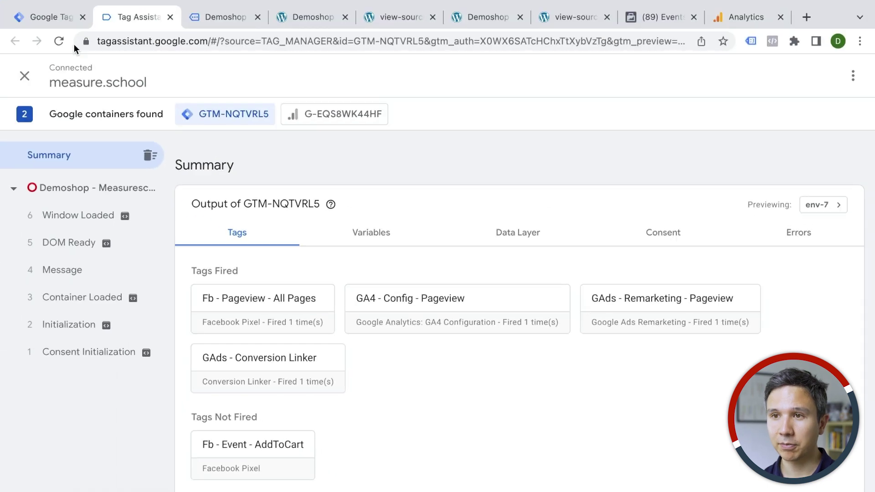
# Return to Google Tag Manager and delete the GA4 - Config - Pageview tag from the workspace
pyautogui.click(51, 18)
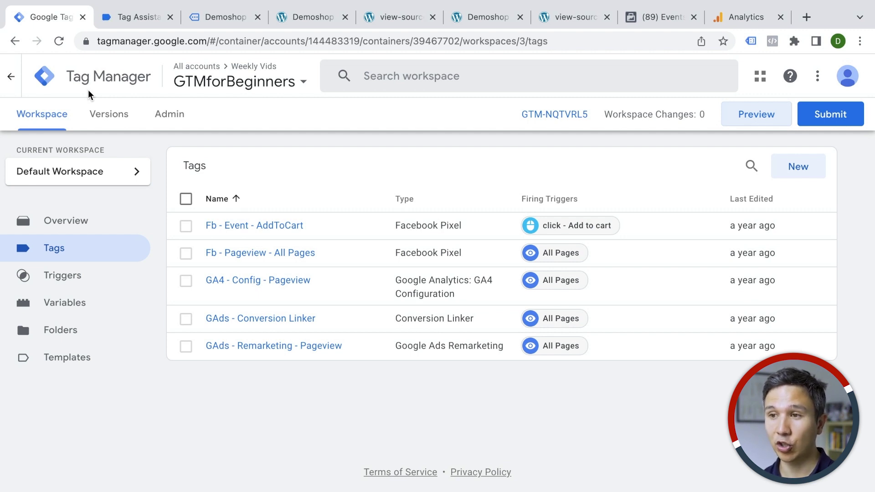
pyautogui.click(185, 281)
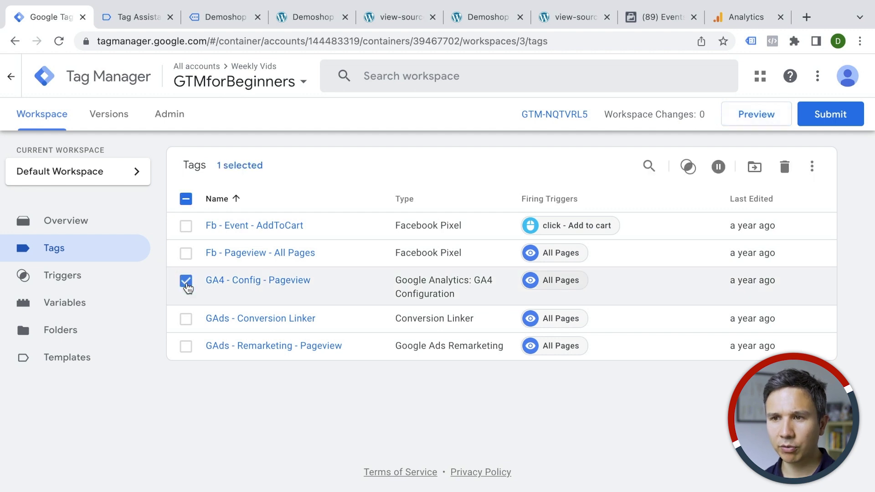
pyautogui.click(784, 167)
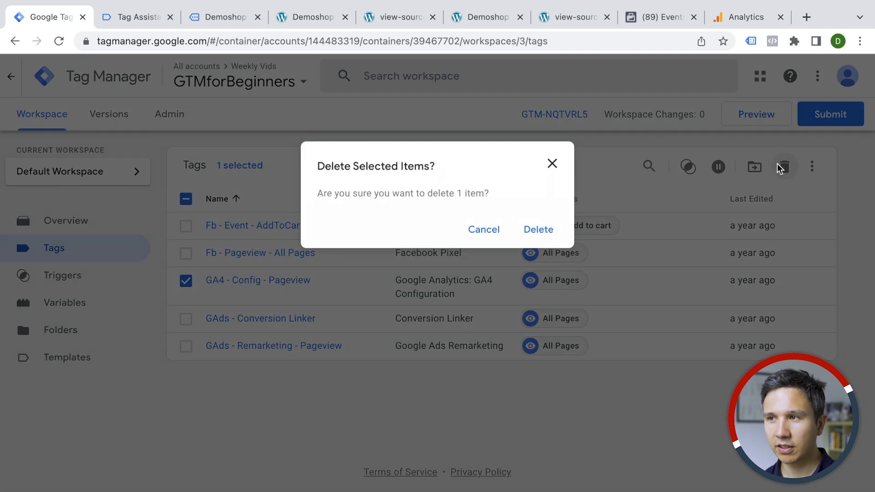
pyautogui.click(538, 230)
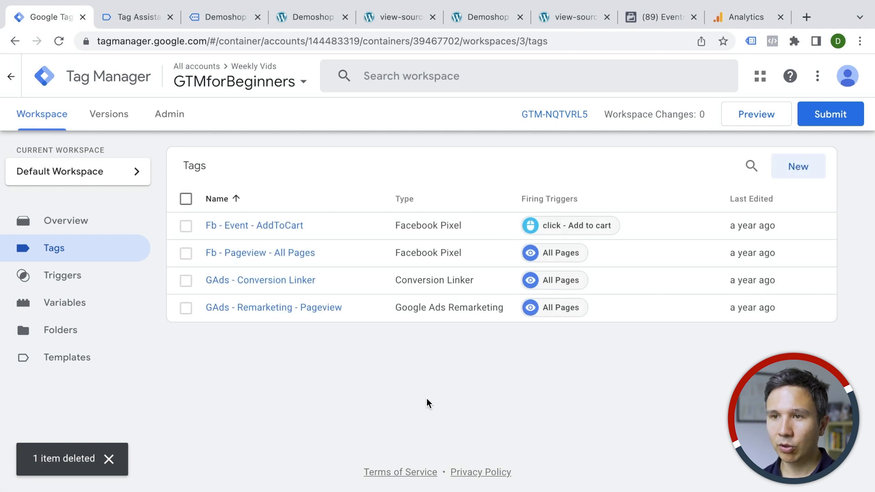
# Create a new tag and name it "GA4 - Pageview - Config"
pyautogui.click(794, 173)
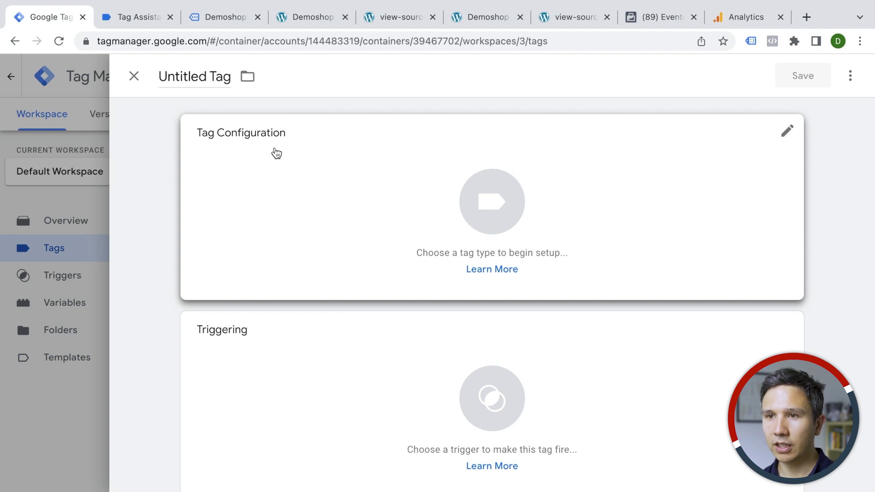
pyautogui.click(188, 73)
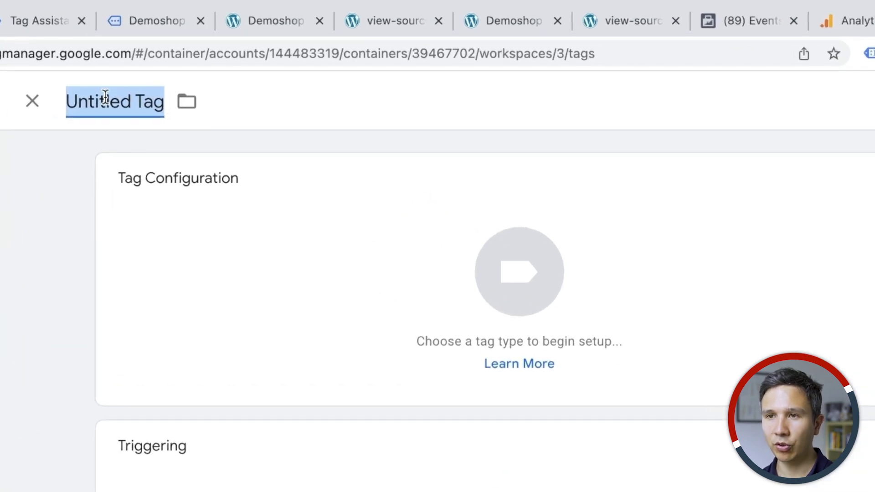
pyautogui.write('GA4 - Pageview - Config')
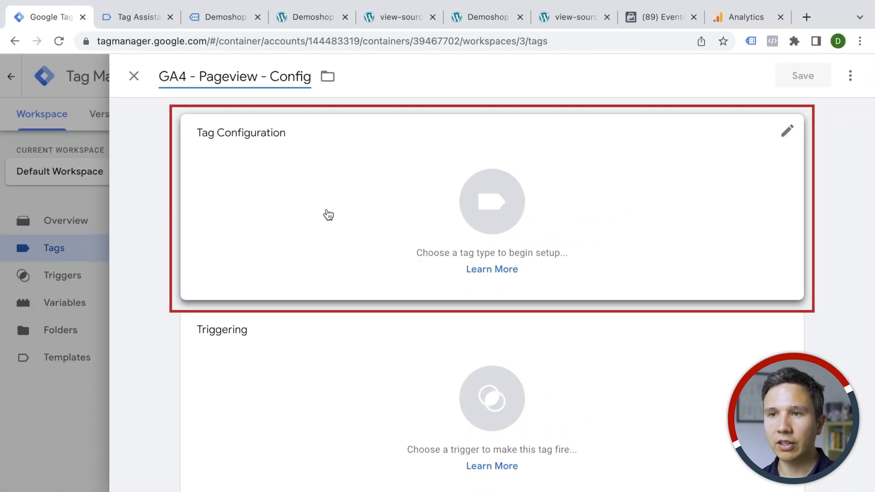
# Browse the available tag types and set the new tag's type to Google Analytics: GA4 Configuration
pyautogui.click(300, 282)
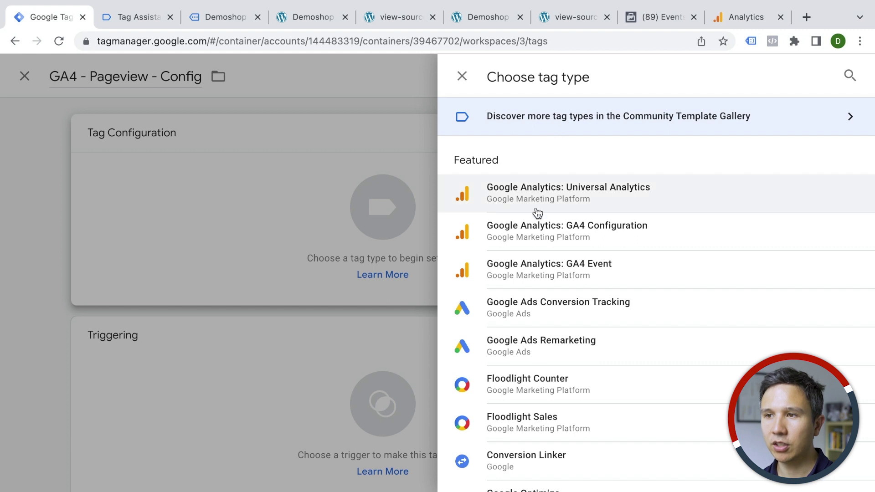
pyautogui.scroll(-10, 536, 236)
pyautogui.scroll(-15, 536, 236)
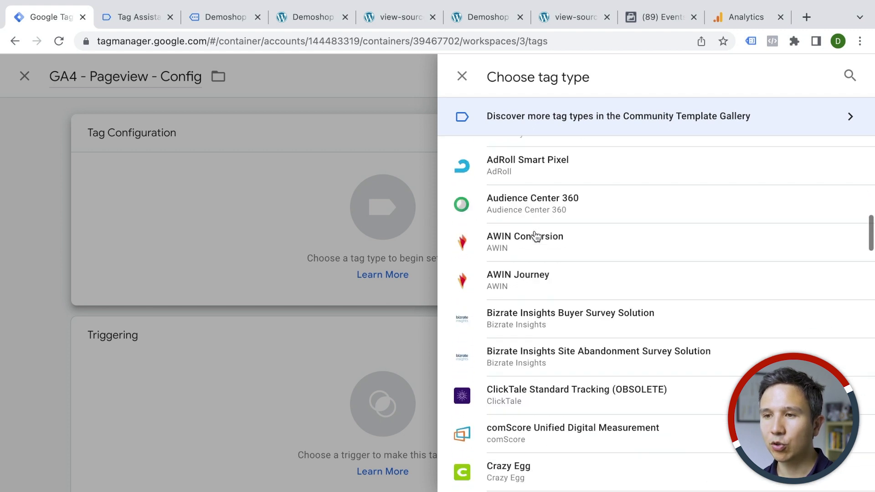
pyautogui.scroll(-20, 536, 236)
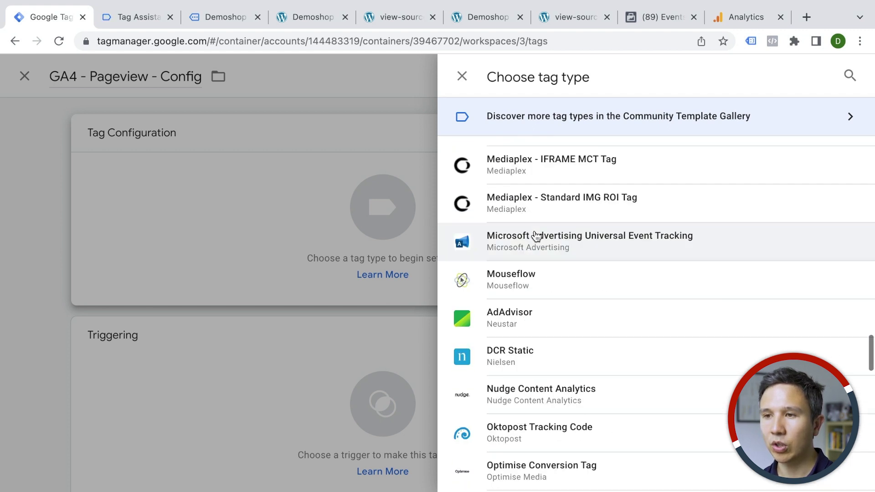
pyautogui.scroll(-5, 536, 236)
pyautogui.scroll(20, 535, 236)
pyautogui.scroll(10, 536, 236)
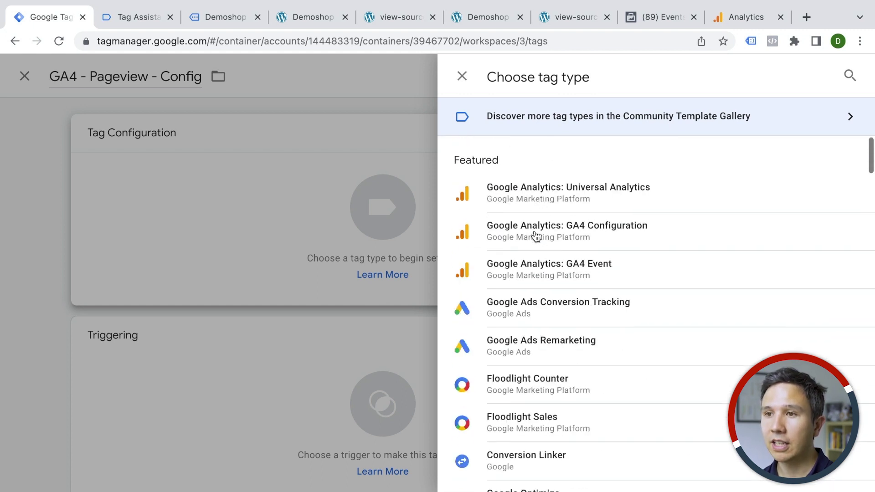
pyautogui.click(501, 236)
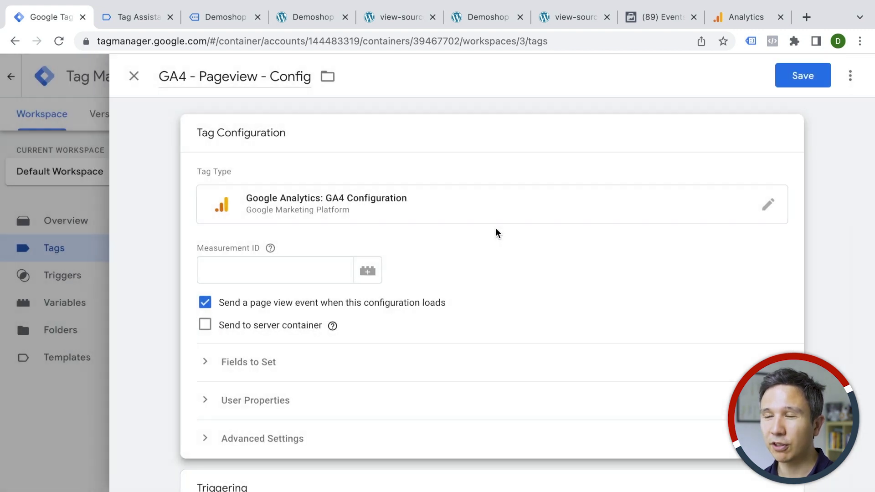
# Copy the Website Demoshop stream's Measurement ID from the web stream details in Google Analytics
pyautogui.click(746, 17)
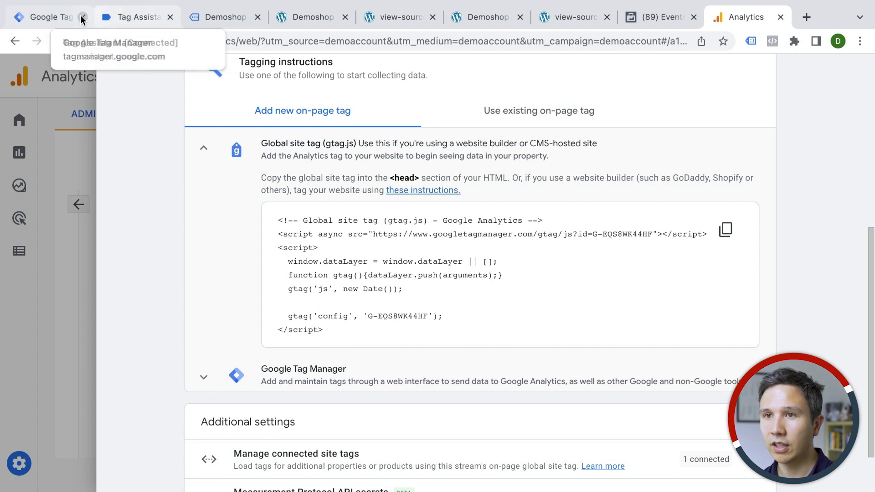
pyautogui.click(56, 14)
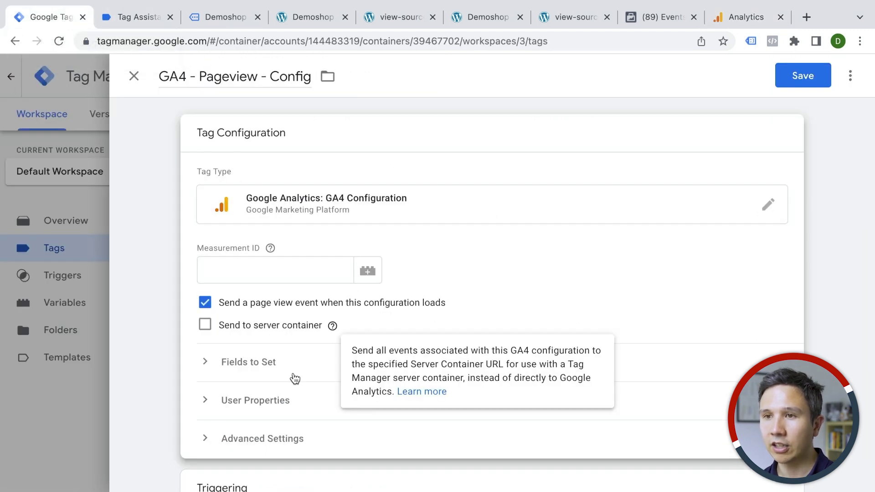
pyautogui.click(244, 278)
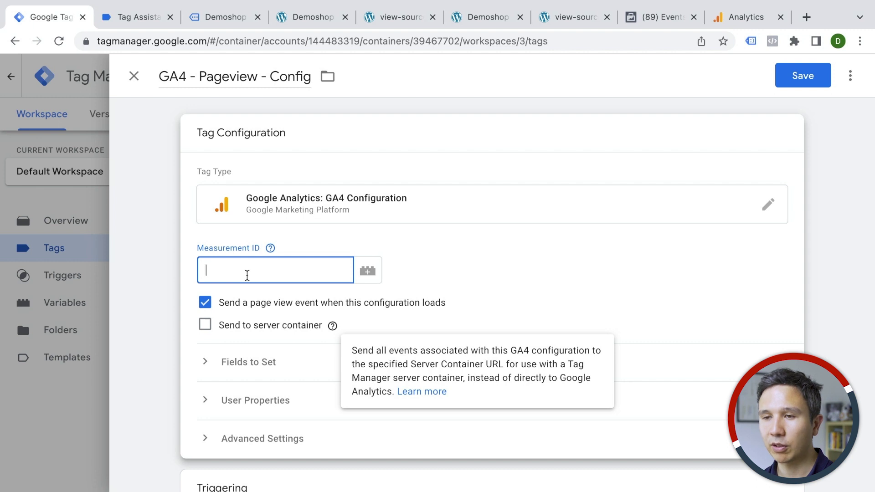
pyautogui.click(733, 18)
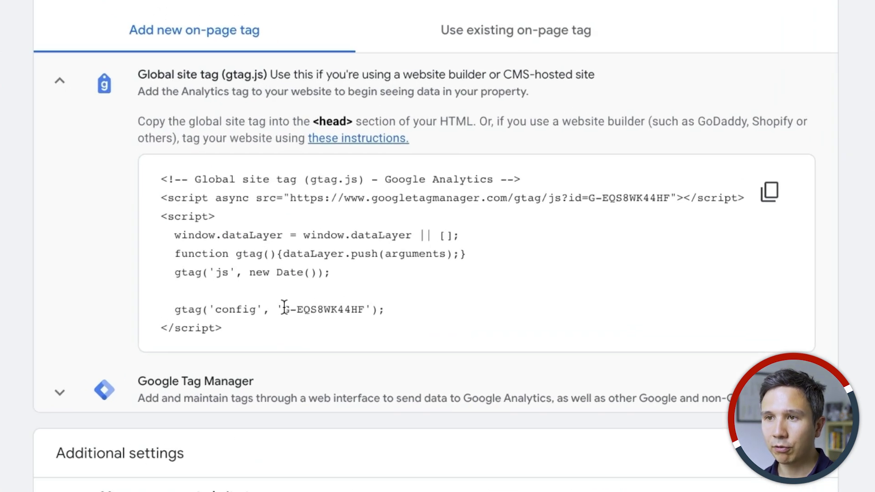
pyautogui.moveTo(283, 308); pyautogui.dragTo(365, 308)
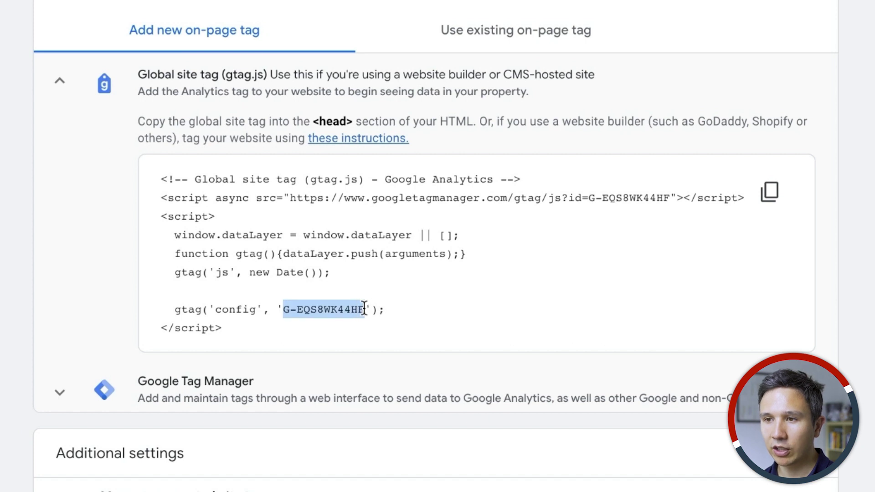
pyautogui.rightClick(344, 306)
pyautogui.click(364, 331)
pyautogui.scroll(3, 323, 140)
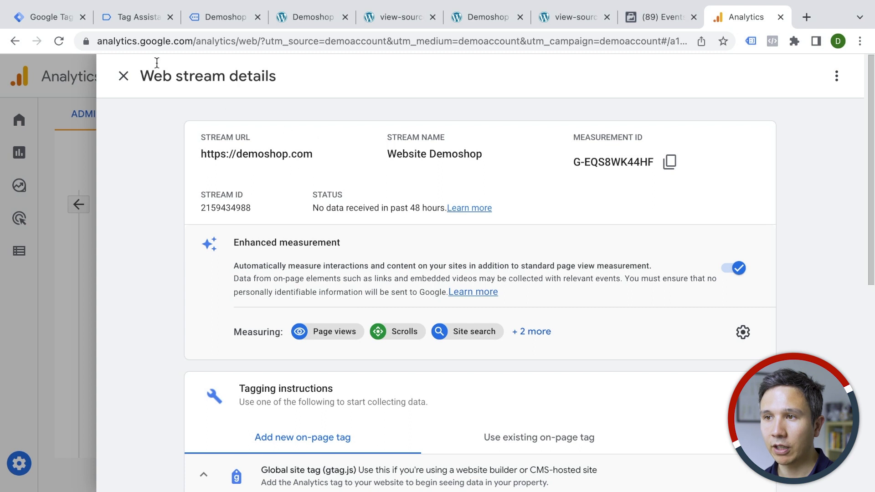
pyautogui.click(669, 162)
# Return to Google Tag Manager and paste G-EQS8WK44HF as the GA4 Configuration tag's Measurement ID
pyautogui.click(55, 25)
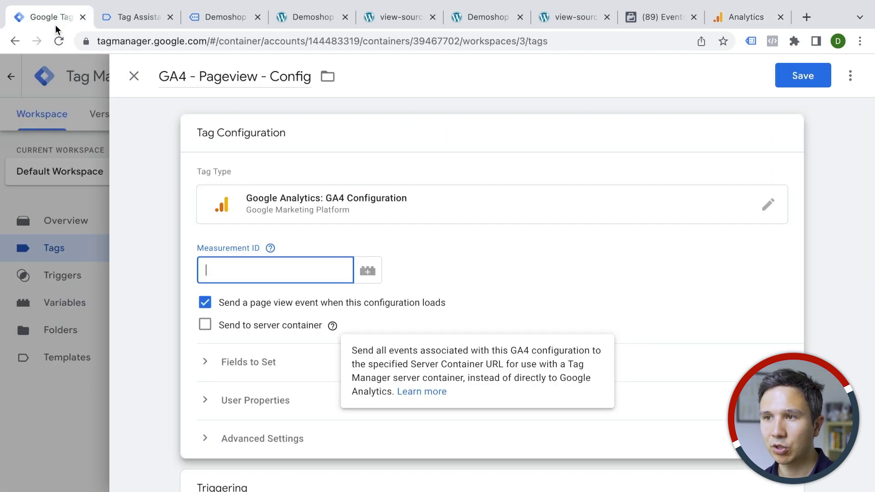
pyautogui.rightClick(285, 267)
pyautogui.click(304, 299)
pyautogui.click(172, 295)
pyautogui.click(280, 260)
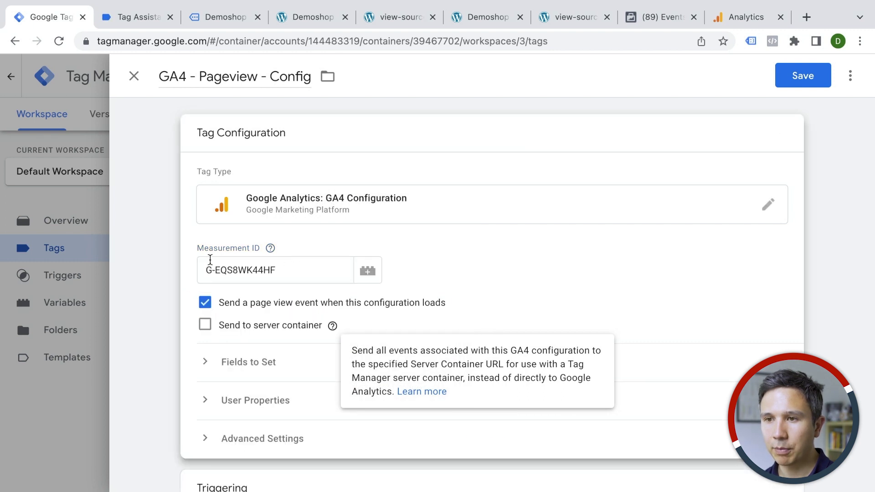
pyautogui.click(163, 311)
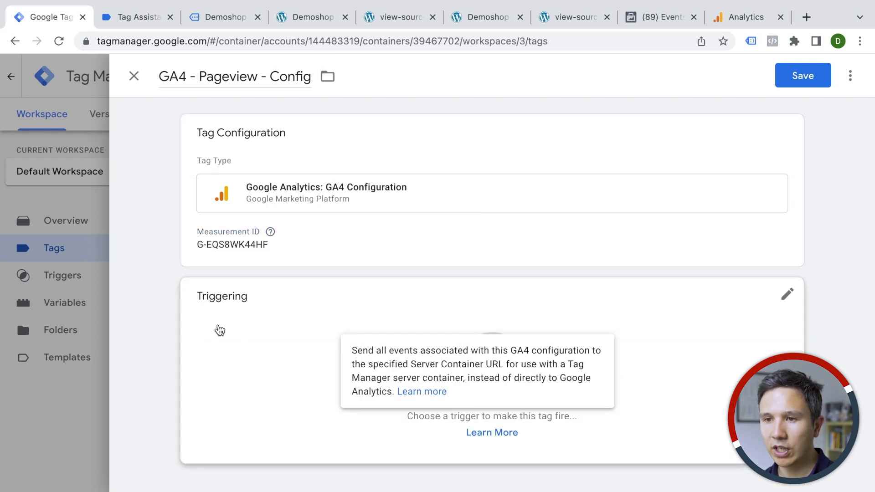
# Add the All Pages page view trigger to the GA4 - Pageview - Config tag and save the tag
pyautogui.click(322, 369)
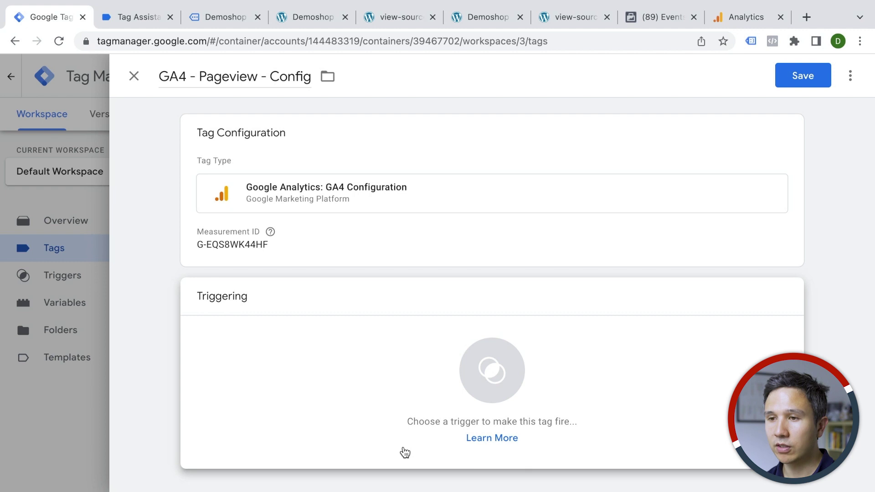
pyautogui.click(399, 431)
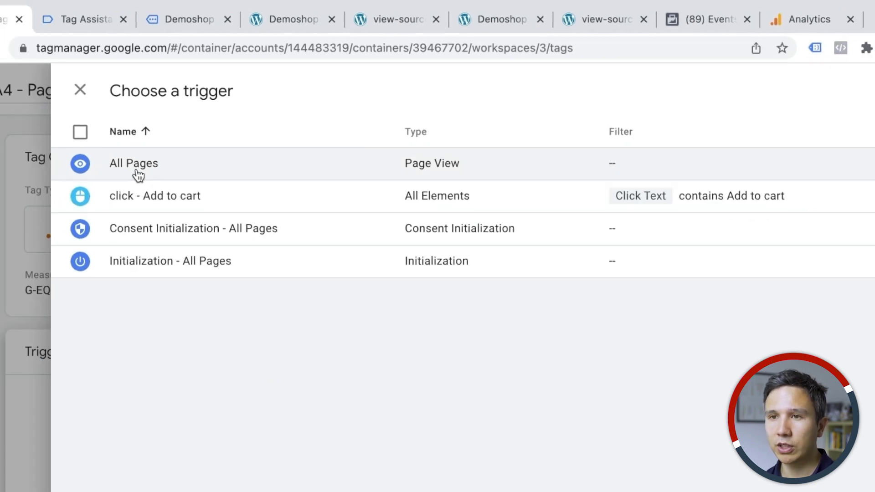
pyautogui.click(138, 175)
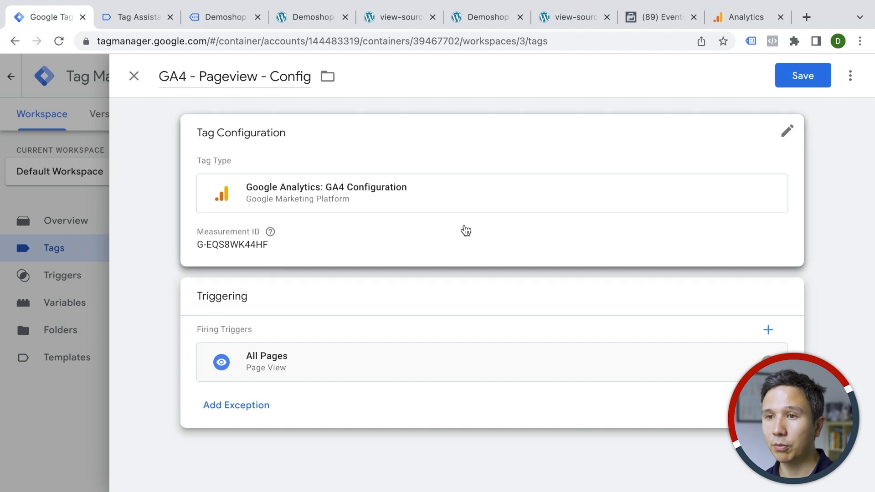
pyautogui.click(789, 76)
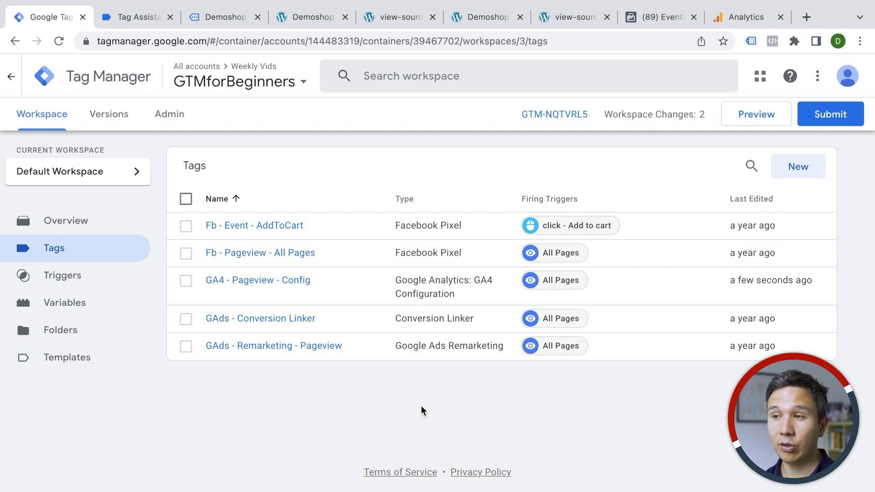
# Preview the container again, check in Tag Assistant that GA4 - Pageview - Config fires, and view the connected demo shop page
pyautogui.click(764, 115)
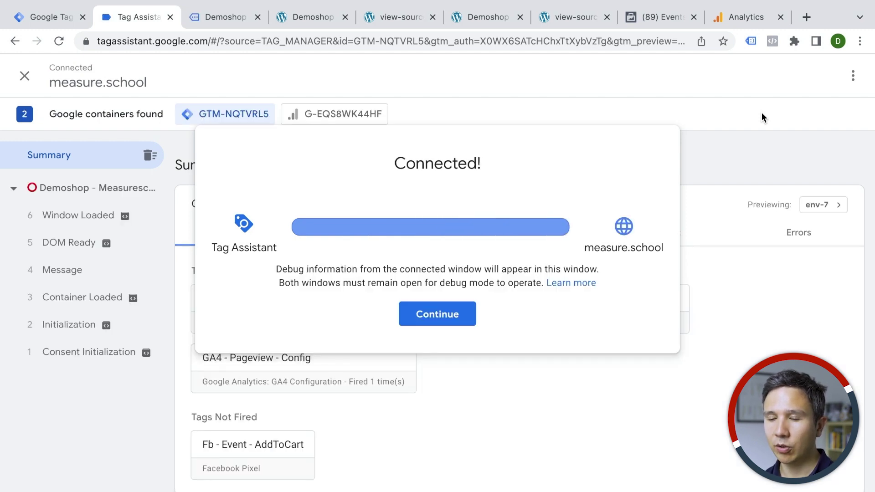
pyautogui.click(469, 314)
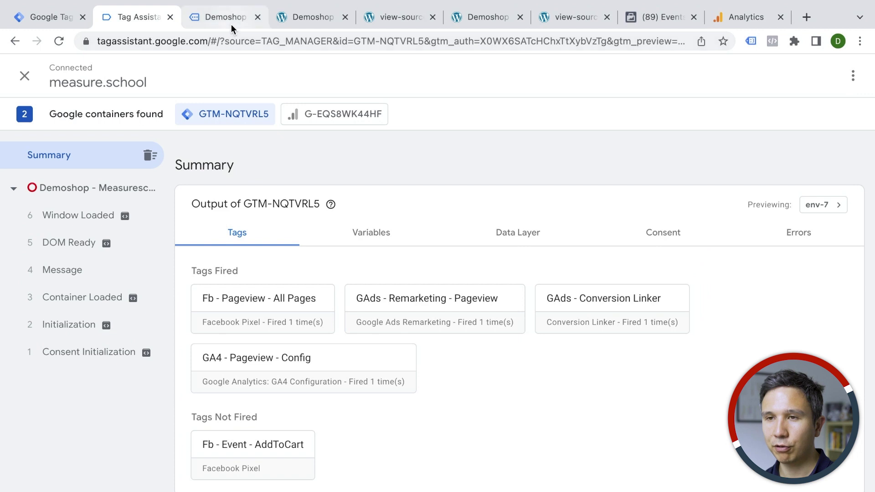
pyautogui.click(231, 24)
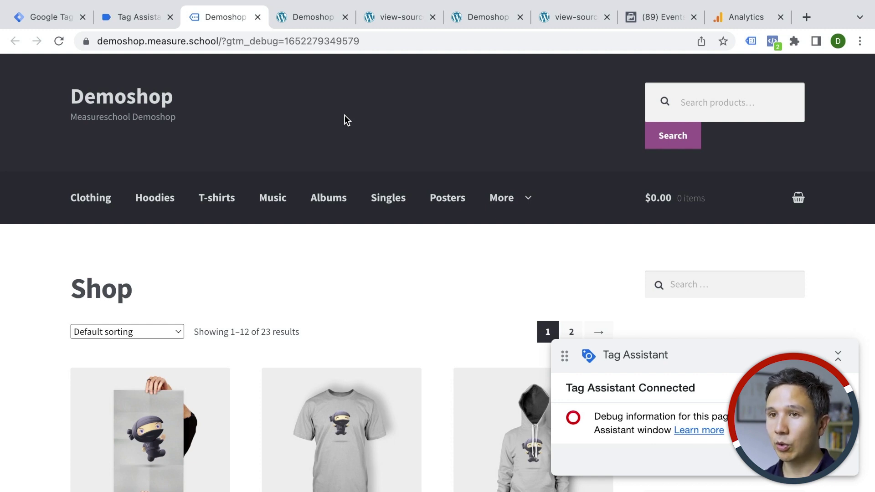
# Submit the workspace changes in Google Tag Manager and publish them to Live with the version name "added GA4 Pageview"
pyautogui.click(43, 17)
pyautogui.click(830, 115)
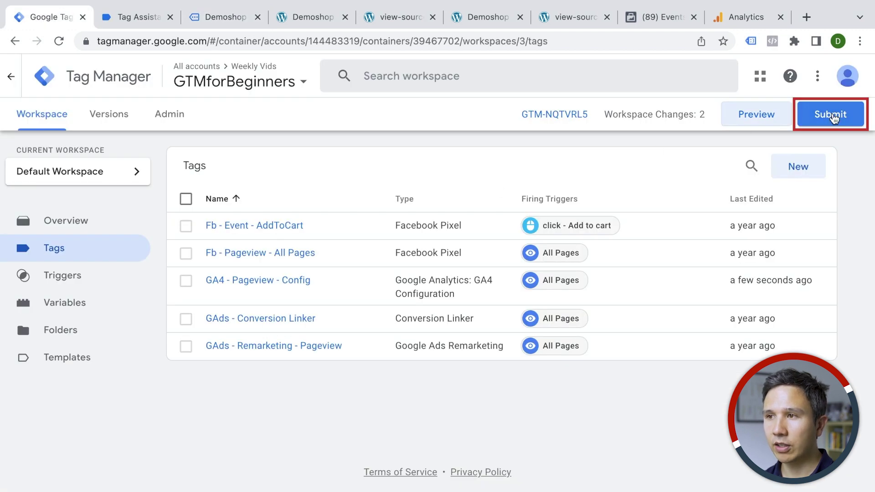
pyautogui.click(324, 223)
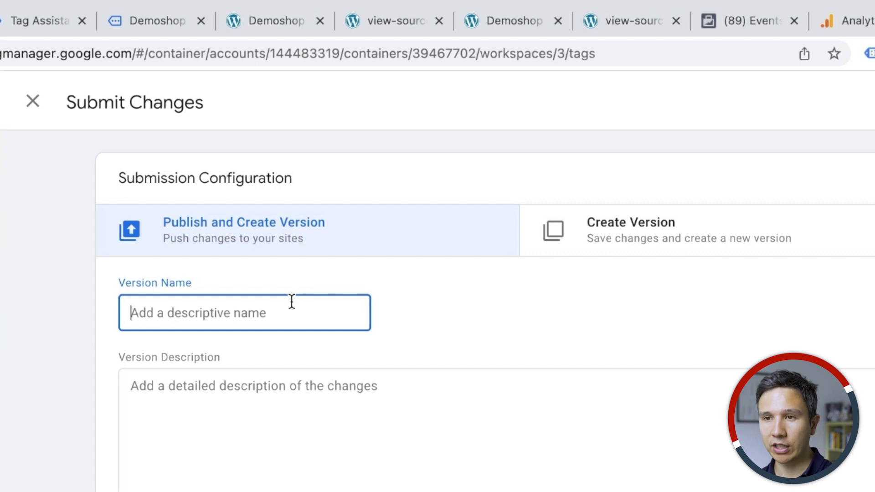
pyautogui.write('added GA4 Pageview')
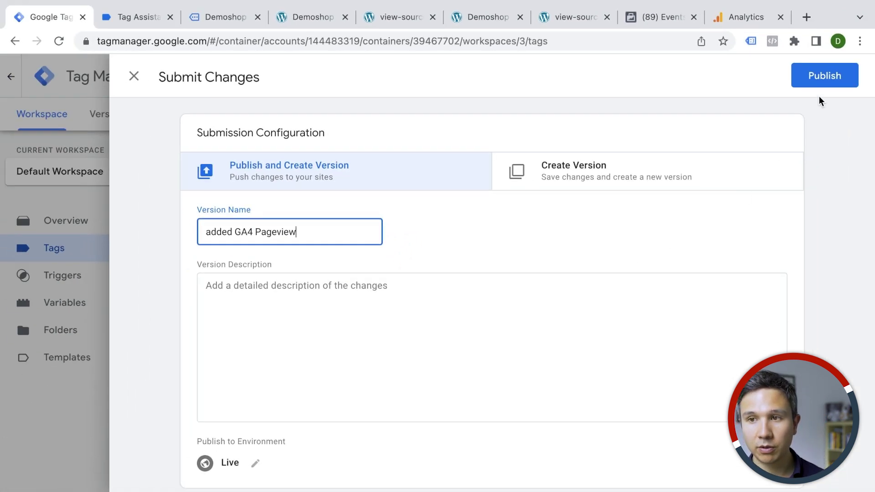
pyautogui.click(823, 78)
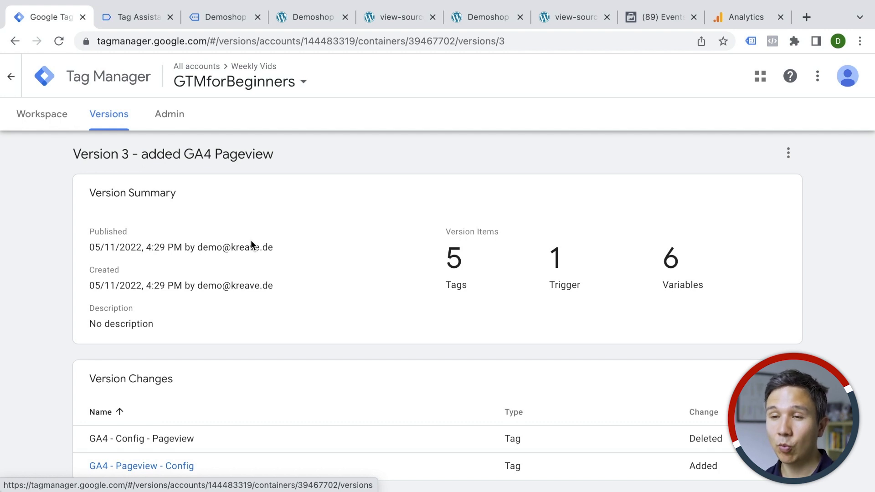
# Switch to the demoshop.measure.school page and close the Tag Assistant preview page
pyautogui.click(205, 18)
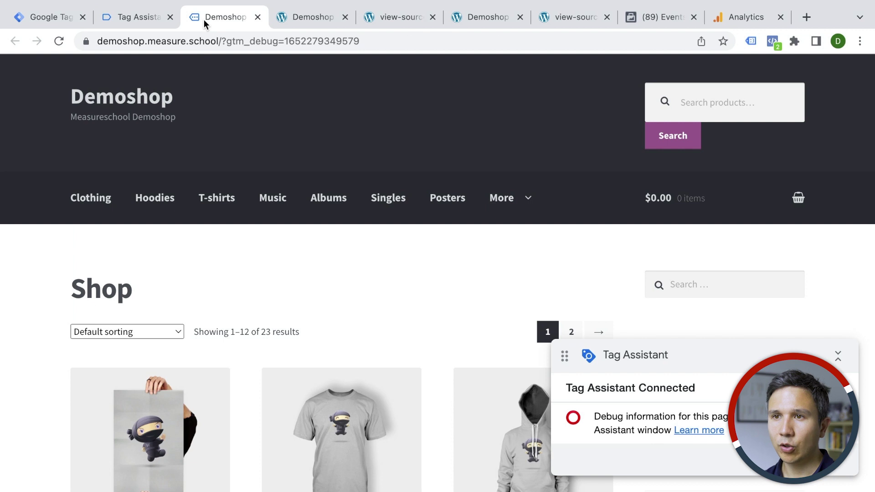
pyautogui.click(170, 17)
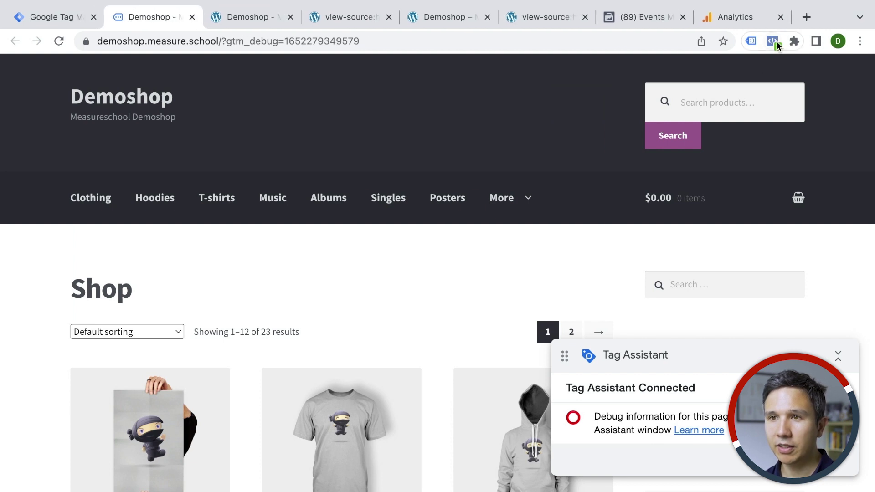
# Enable Tag Assistant Legacy on the demo shop page and reload the page
pyautogui.click(751, 41)
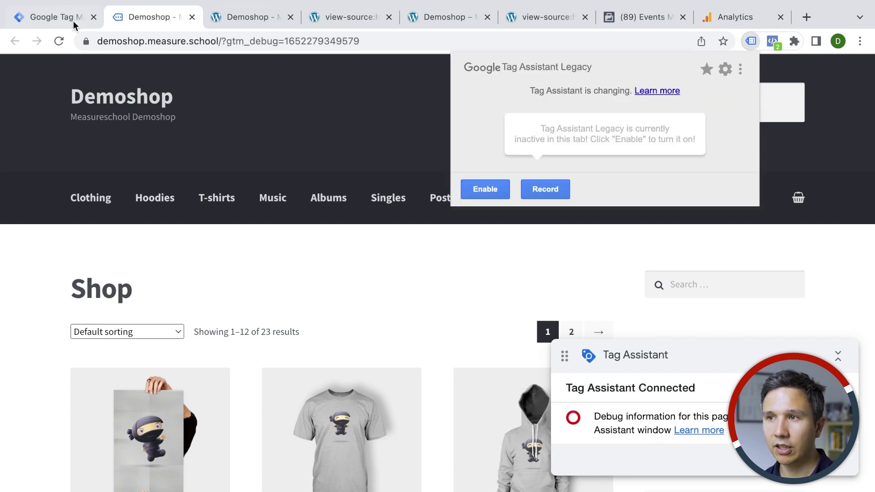
pyautogui.press('super+r')
pyautogui.click(757, 42)
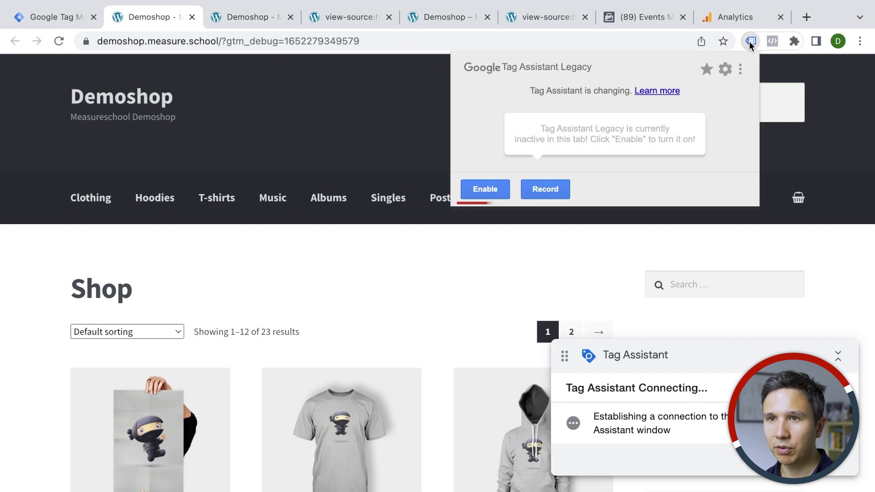
pyautogui.click(485, 189)
pyautogui.press('super+r')
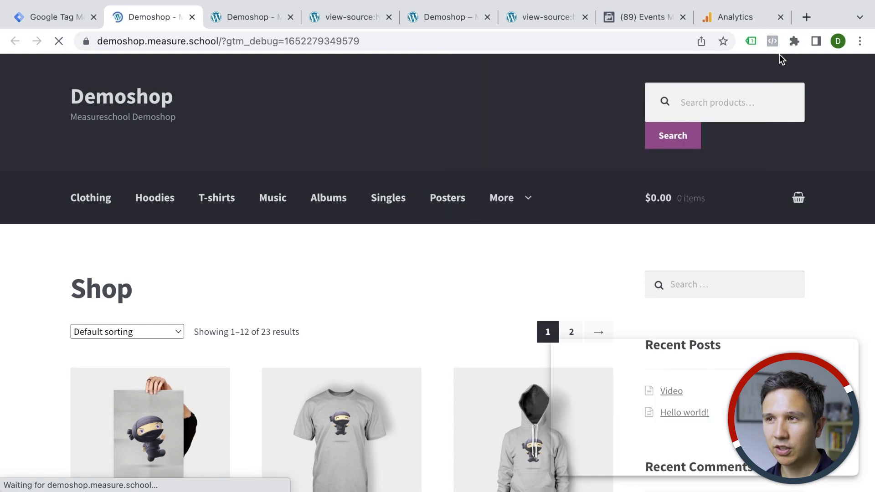
# Reload the demo shop page again and review its tags in the Tag Assistant Legacy tag analysis
pyautogui.click(751, 41)
pyautogui.click(345, 144)
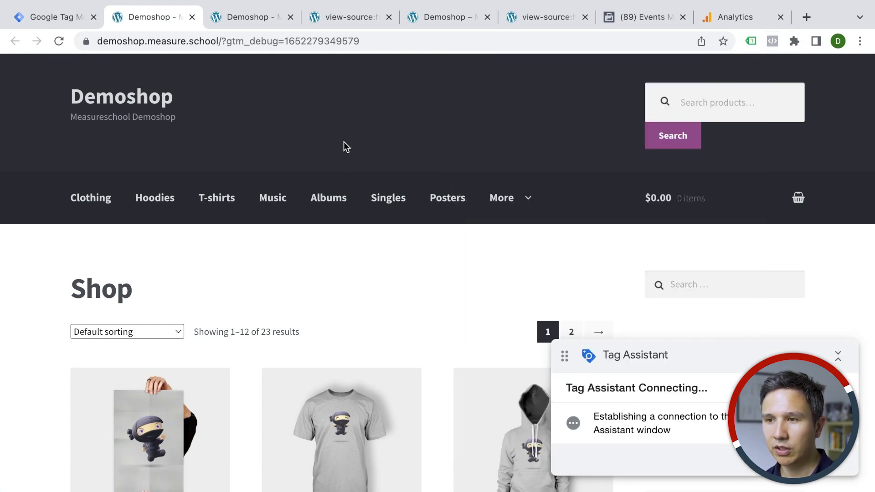
pyautogui.press('super+r')
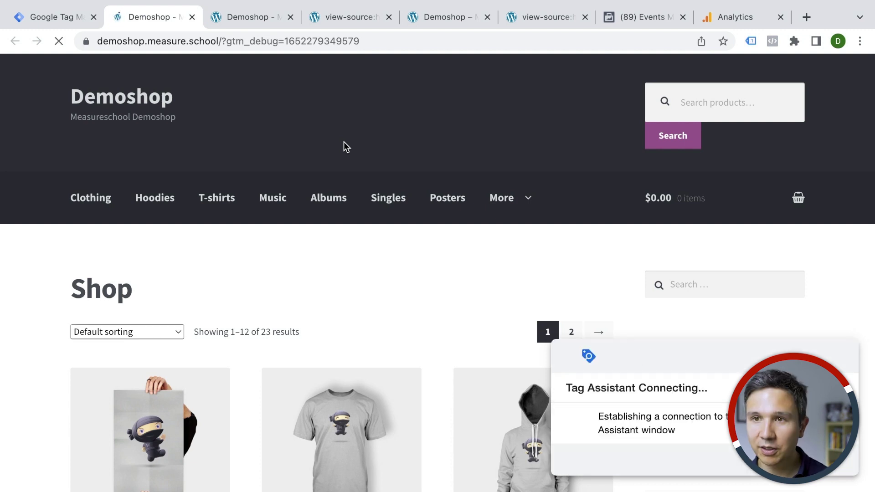
pyautogui.click(751, 41)
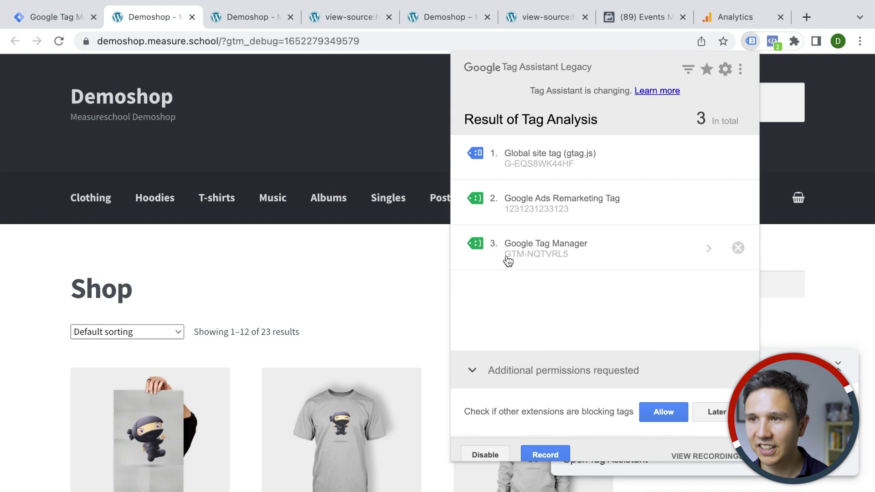
pyautogui.click(346, 152)
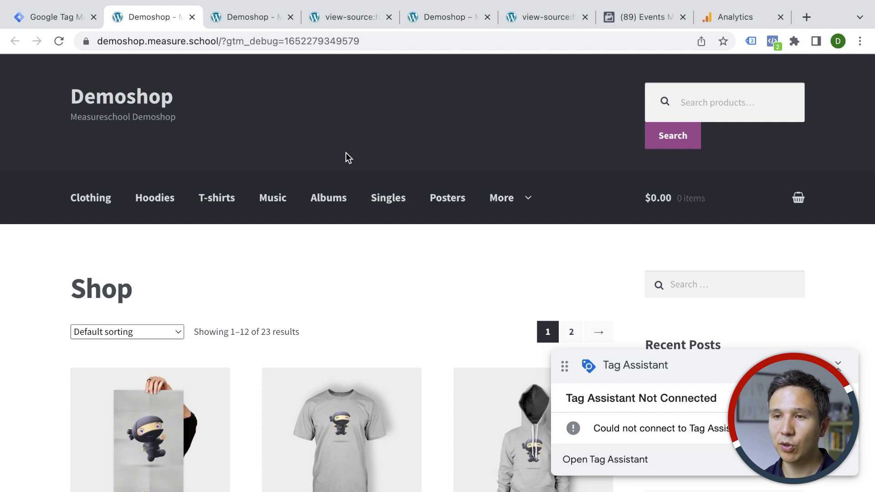
# Open the GTMforBeginners workspace overview in Google Tag Manager and look over the demo shop page and its source code
pyautogui.click(66, 17)
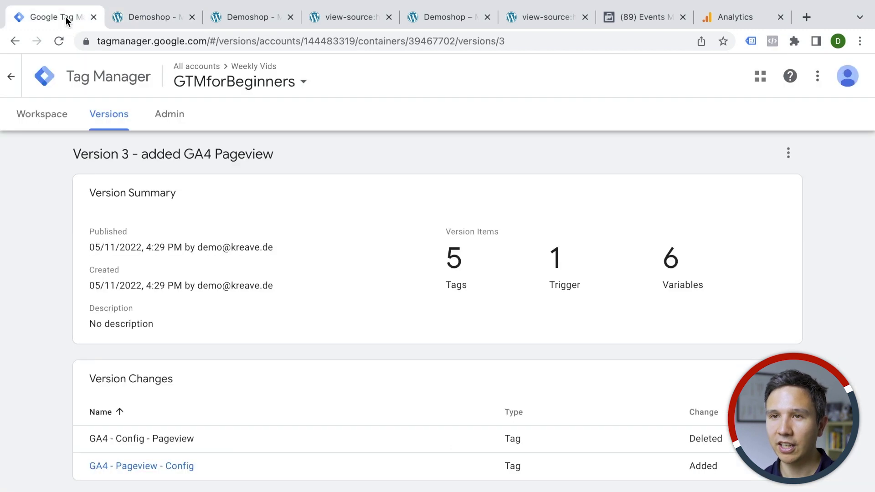
pyautogui.click(30, 117)
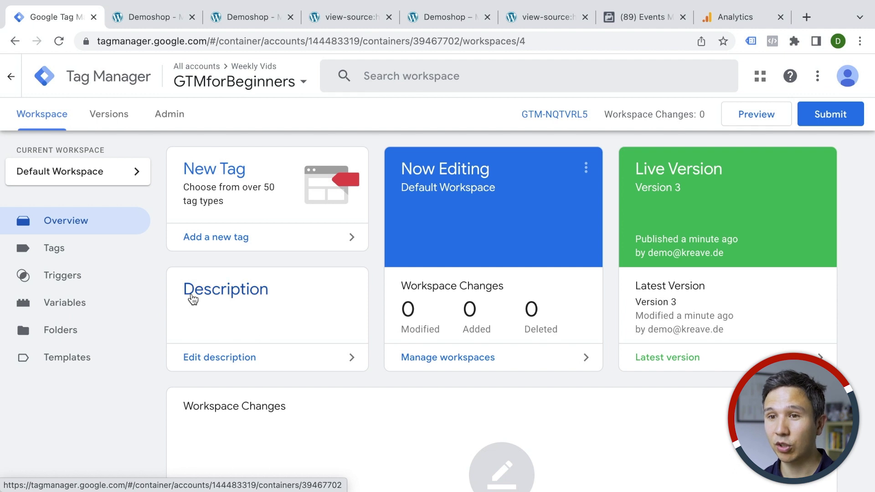
pyautogui.click(143, 18)
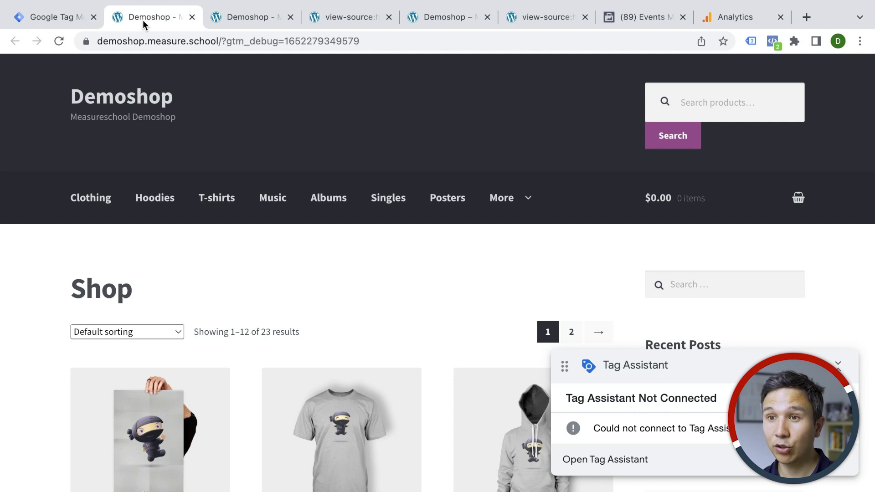
pyautogui.click(335, 18)
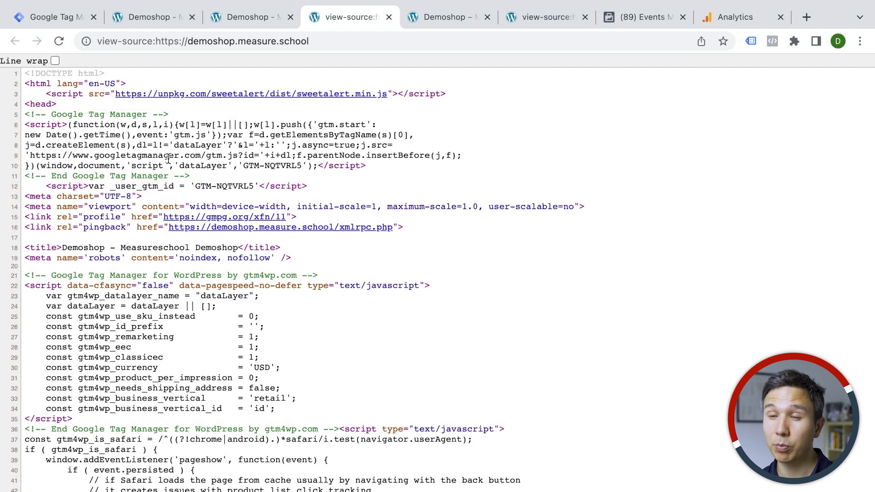
pyautogui.click(153, 18)
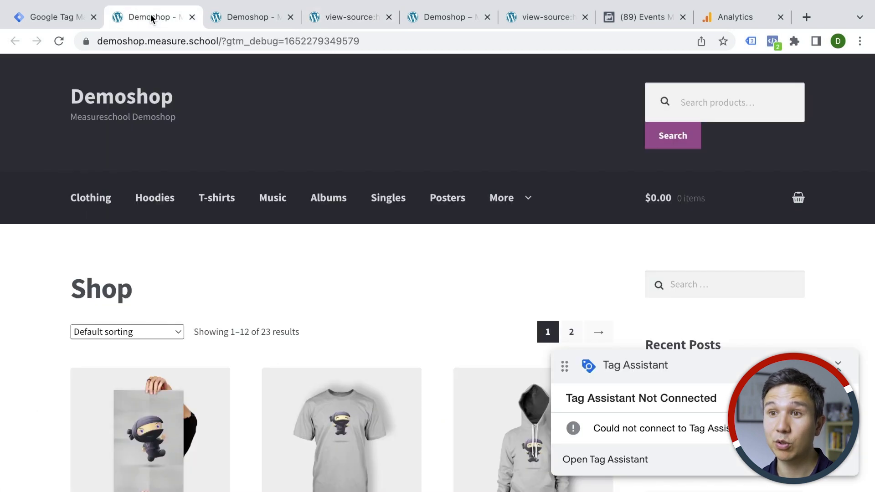
pyautogui.click(64, 17)
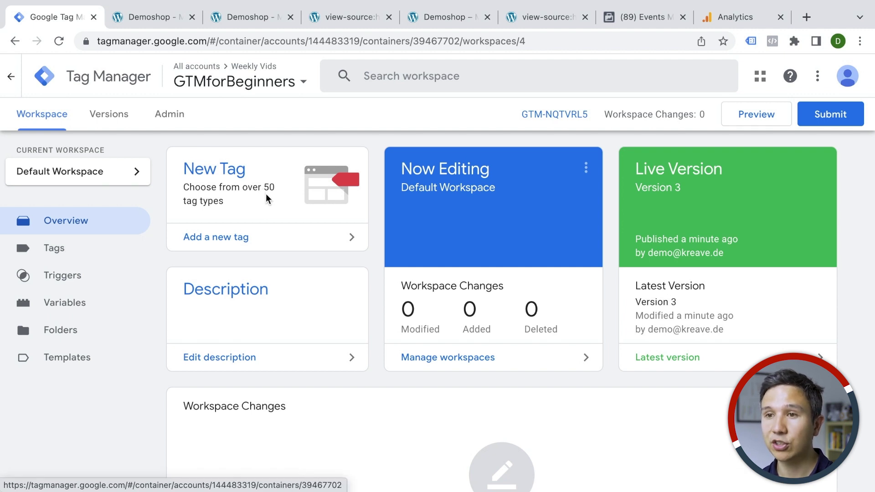
pyautogui.click(170, 16)
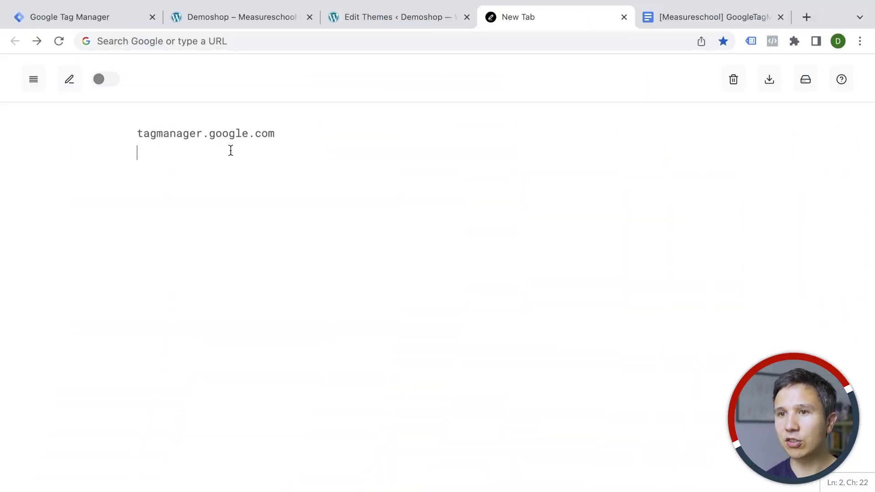
# Copy the tagmanager.google.com address from the note, load it in the same browser page, and show its account list
pyautogui.tripleClick(189, 134)
pyautogui.hotkey('ctrl', 'c')
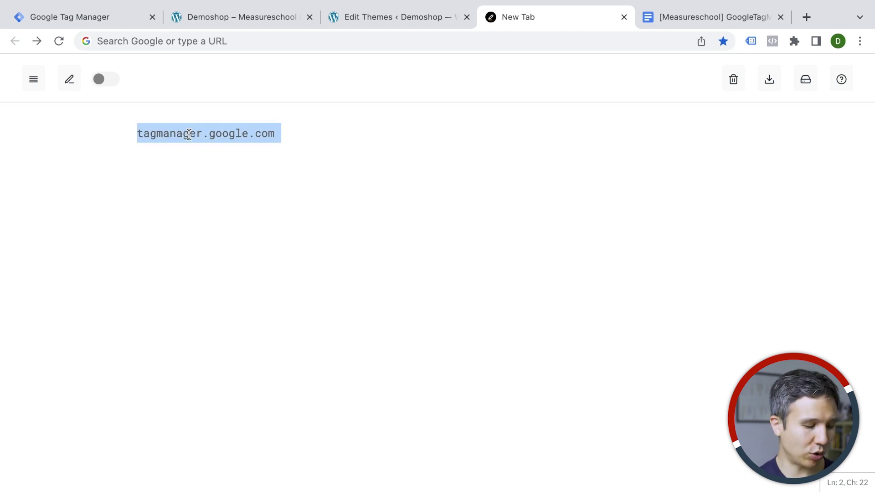
pyautogui.click(207, 41)
pyautogui.hotkey('ctrl', 'v')
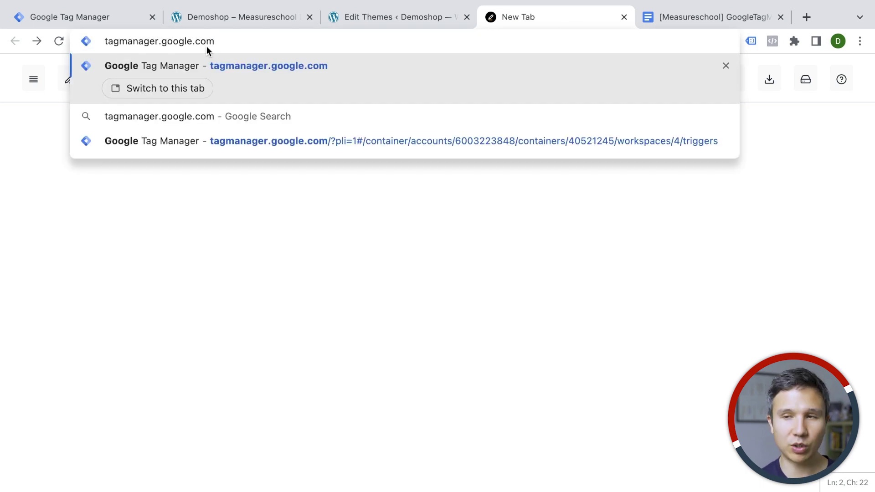
pyautogui.press('Return')
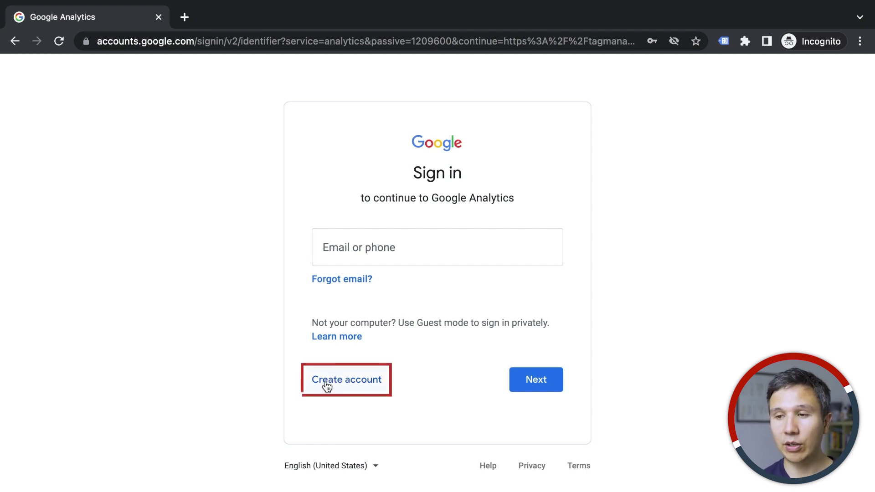
pyautogui.hotkey('ctrl', 'Left')
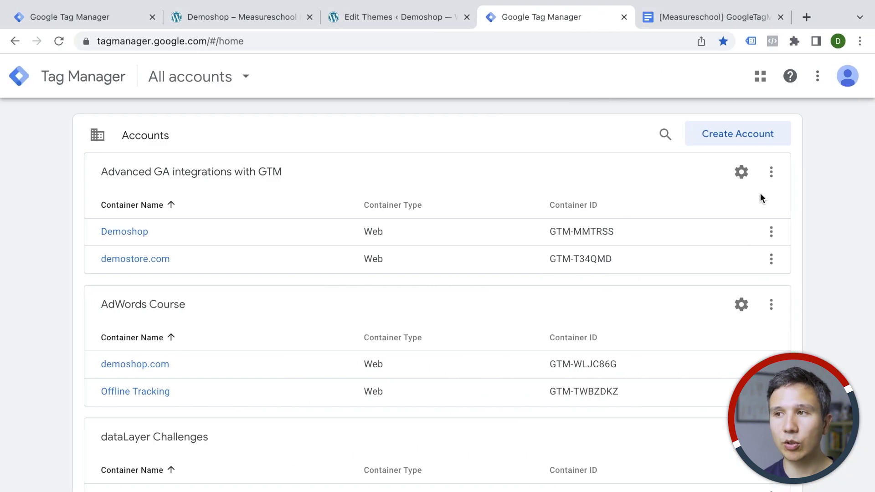
# Start a new Tag Manager account and name it "Demo Inc."
pyautogui.click(745, 139)
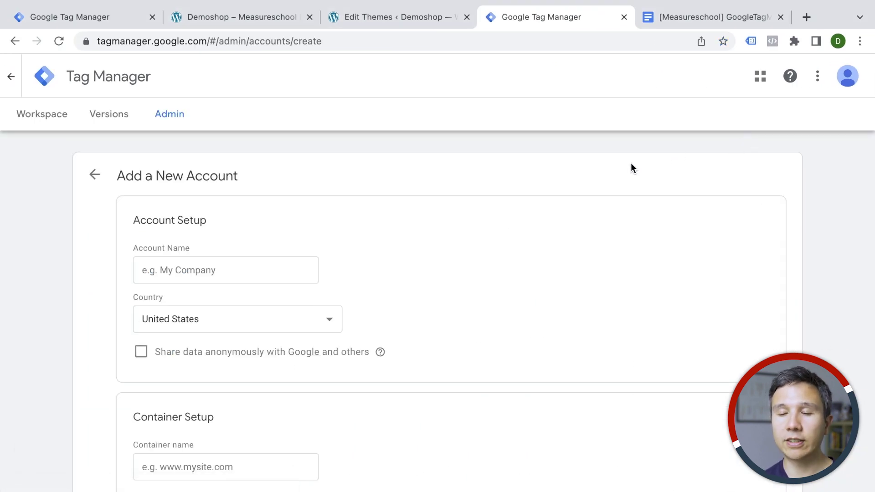
pyautogui.scroll(-2, 631, 163)
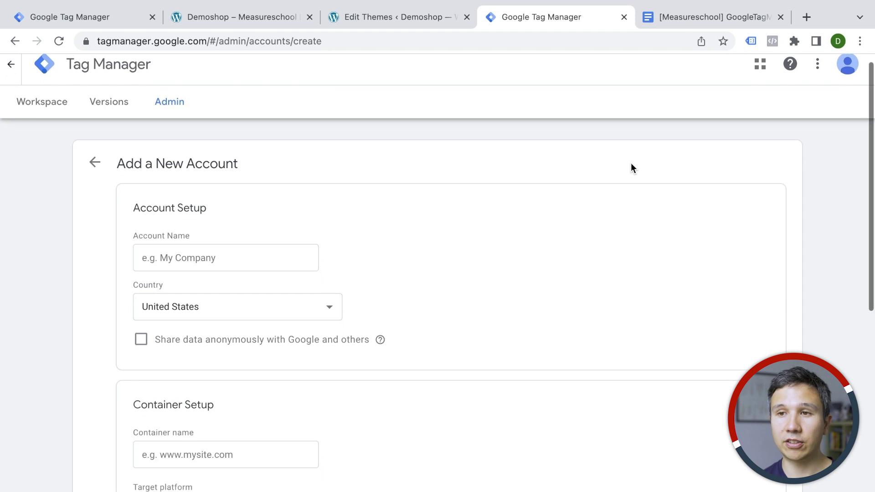
pyautogui.scroll(-1, 631, 168)
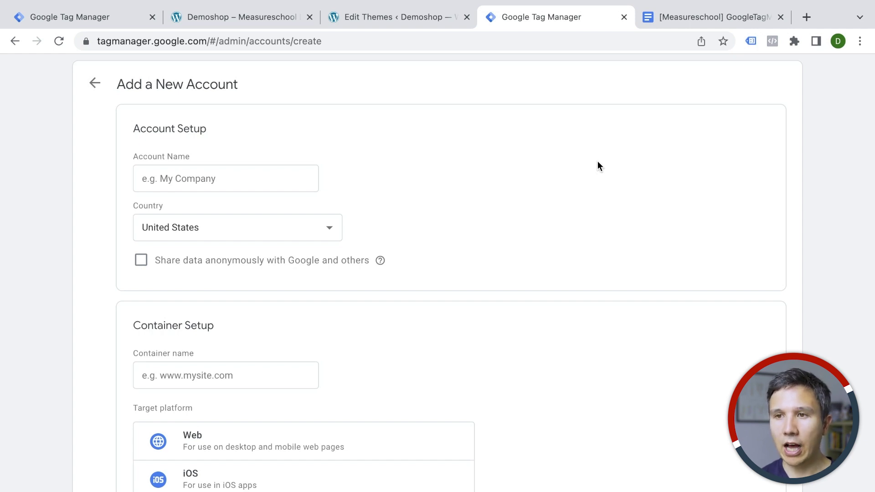
pyautogui.click(250, 172)
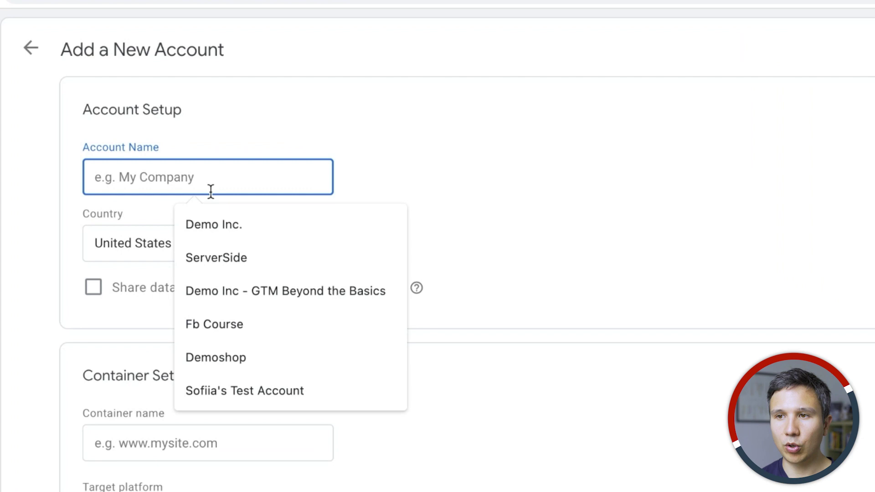
pyautogui.click(230, 215)
pyautogui.click(455, 211)
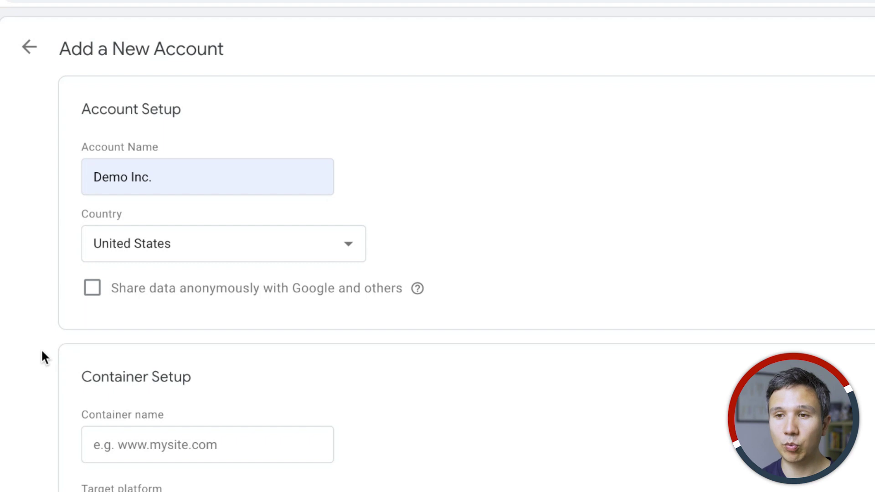
# Name the new account's container "demoshop.com" and set its target platform to Web
pyautogui.scroll(-7, 43, 355)
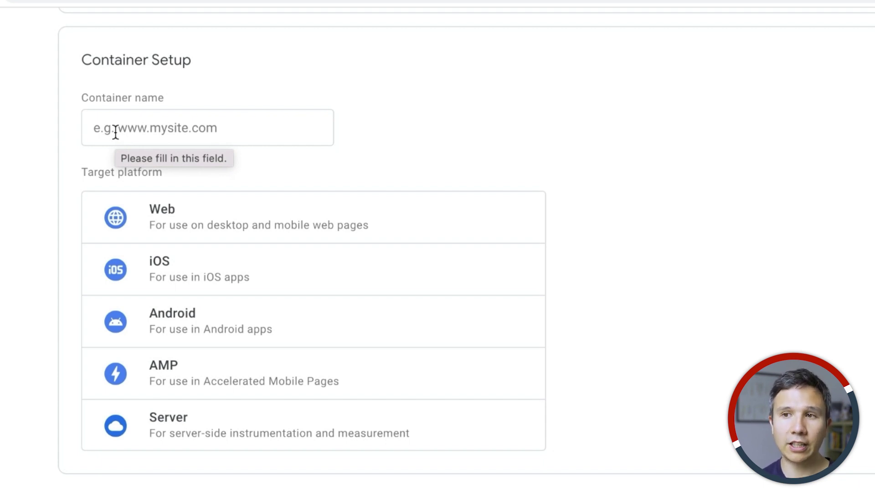
pyautogui.click(116, 132)
pyautogui.click(209, 242)
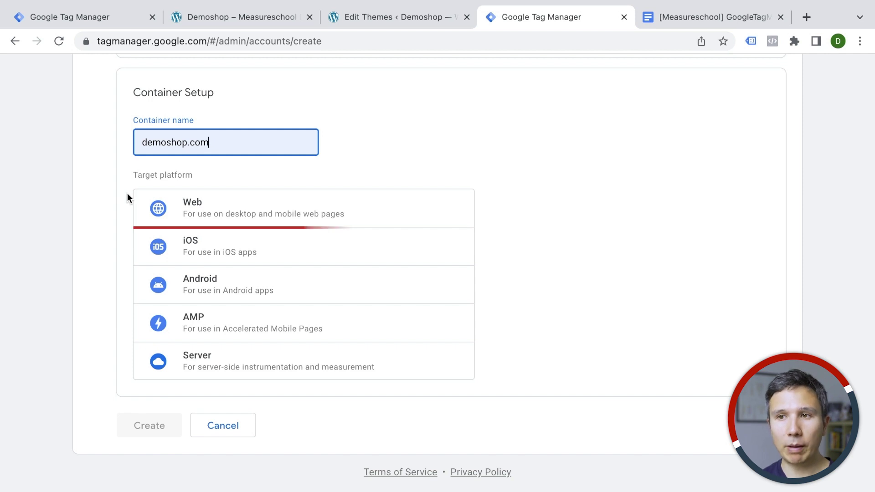
pyautogui.click(205, 215)
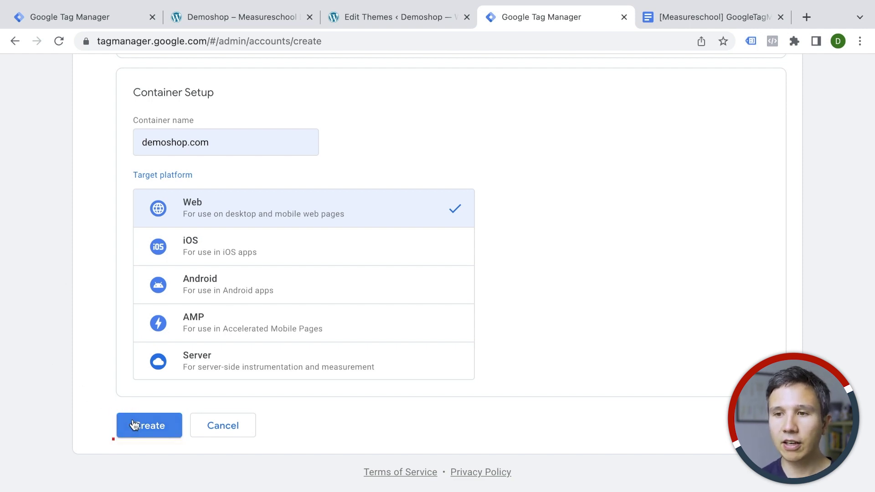
# Switch to the GTMforBeginners container and view the head and body snippets in its Install Google Tag Manager dialog
pyautogui.click(86, 19)
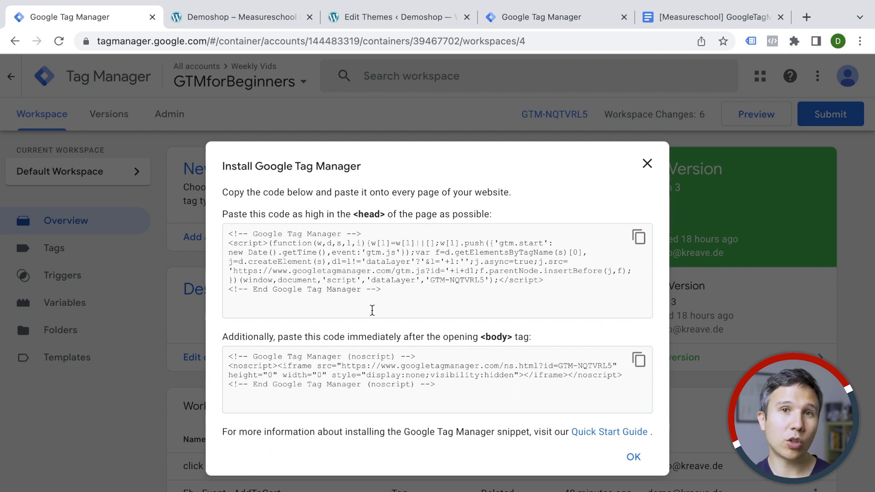
pyautogui.hotkey('ctrl', 'shift', 'b')
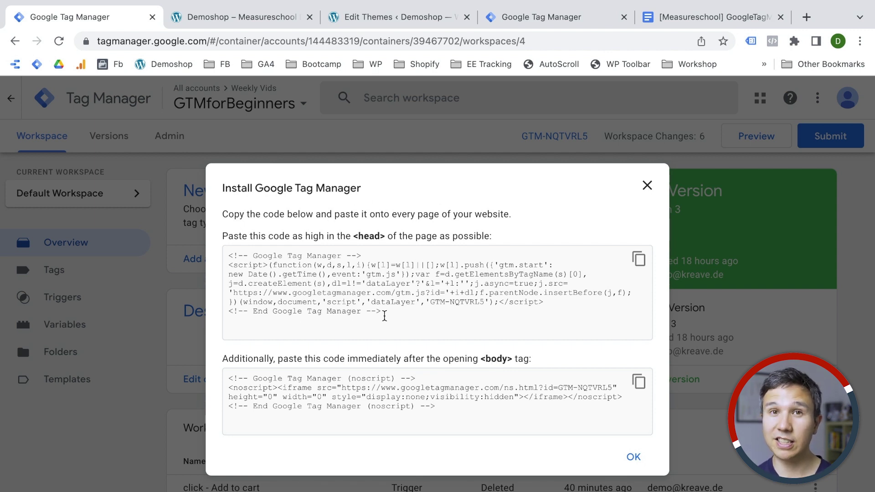
pyautogui.hotkey('ctrl', 'shift', 'b')
pyautogui.click(411, 286)
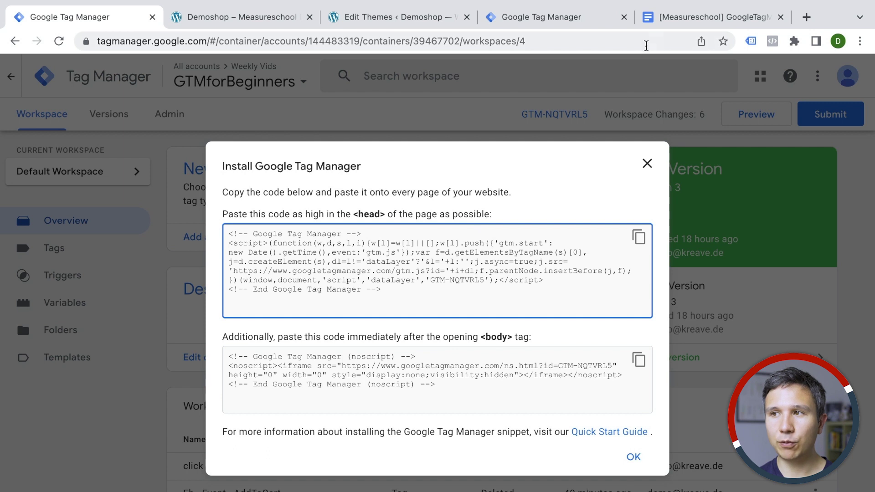
# Read through the Google Tag Manager implementation document for developers in Google Docs and return to the GTMforBeginners install snippets
pyautogui.click(683, 23)
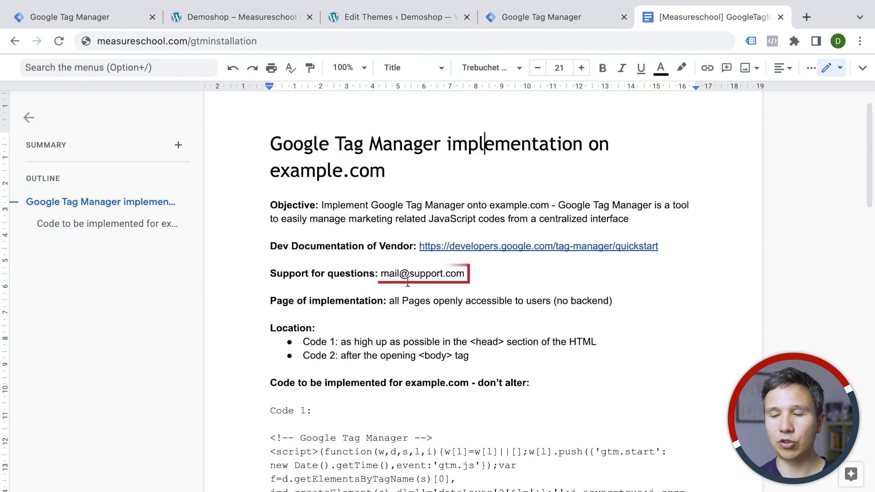
pyautogui.scroll(-5, 432, 283)
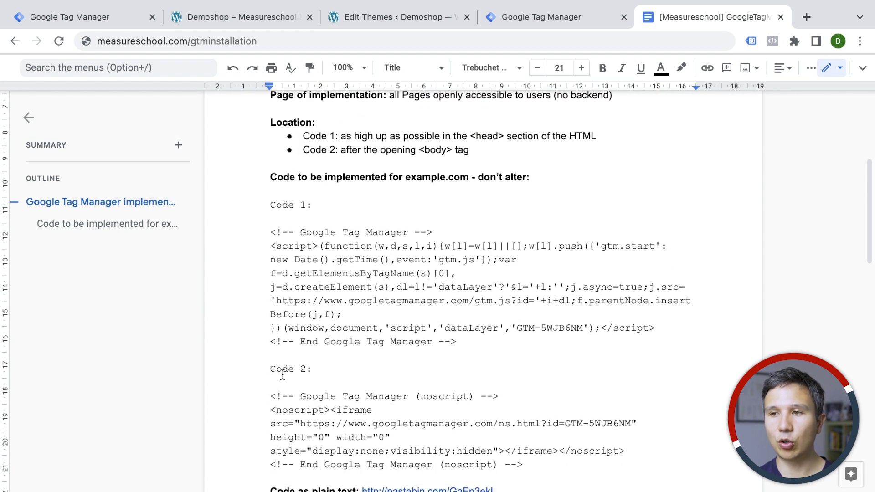
pyautogui.scroll(-1, 394, 349)
pyautogui.scroll(5, 394, 349)
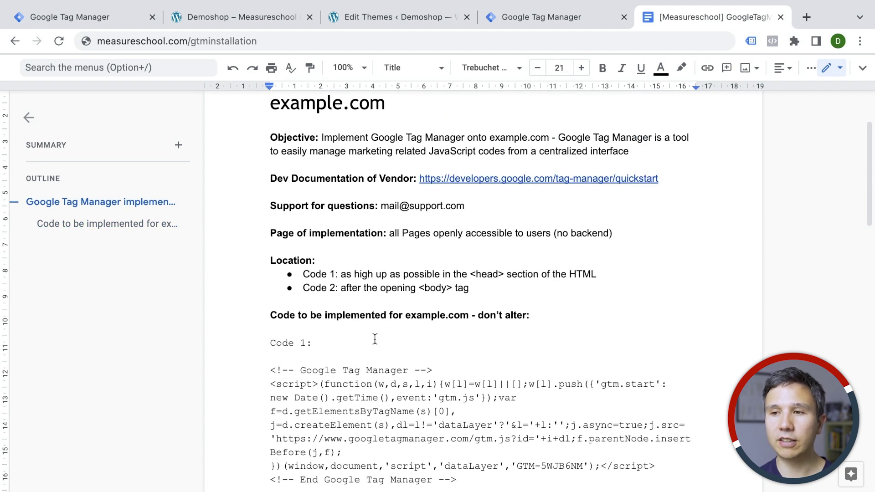
pyautogui.scroll(-5, 375, 339)
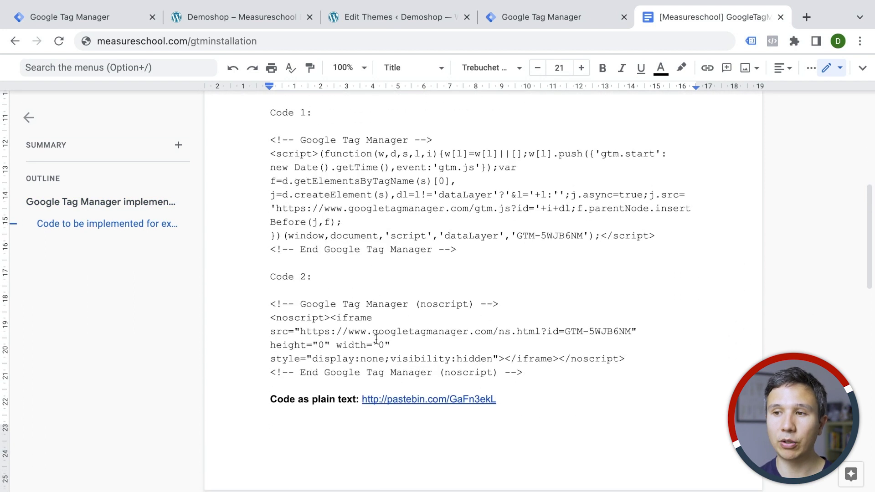
pyautogui.scroll(4, 375, 339)
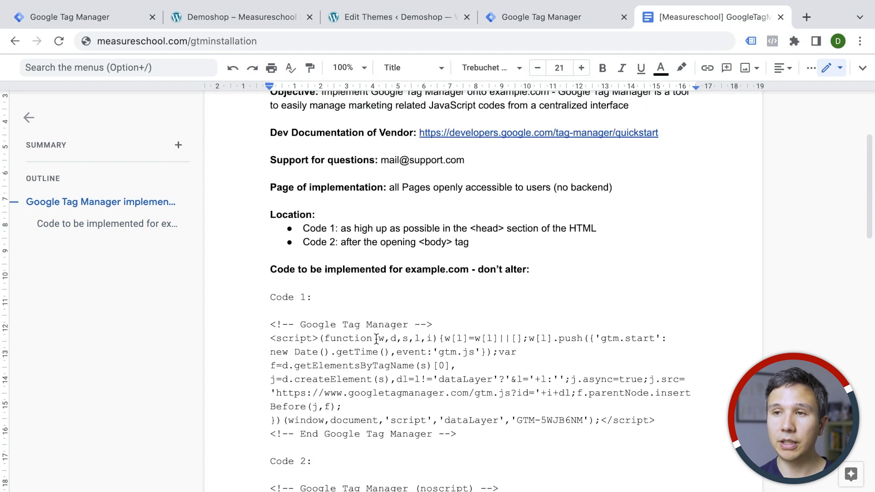
pyautogui.click(119, 19)
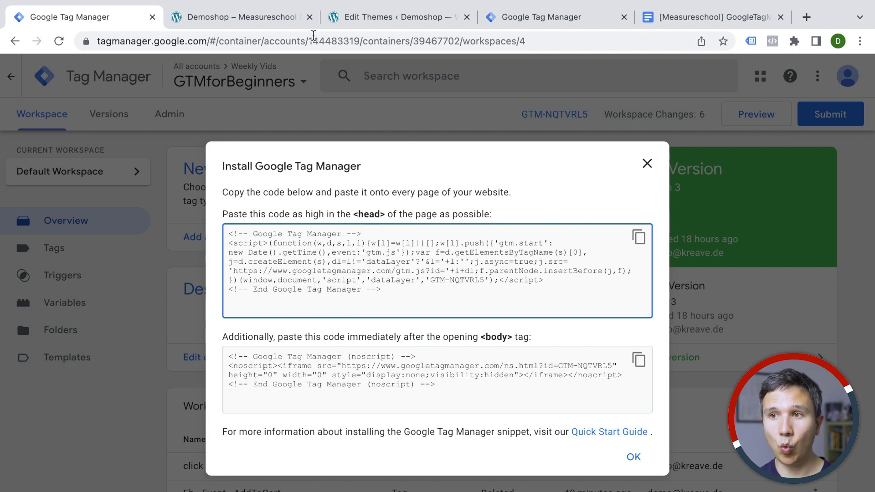
# Switch to the demo shop's WordPress theme editor and look over the Storefront theme's header.php file
pyautogui.click(266, 16)
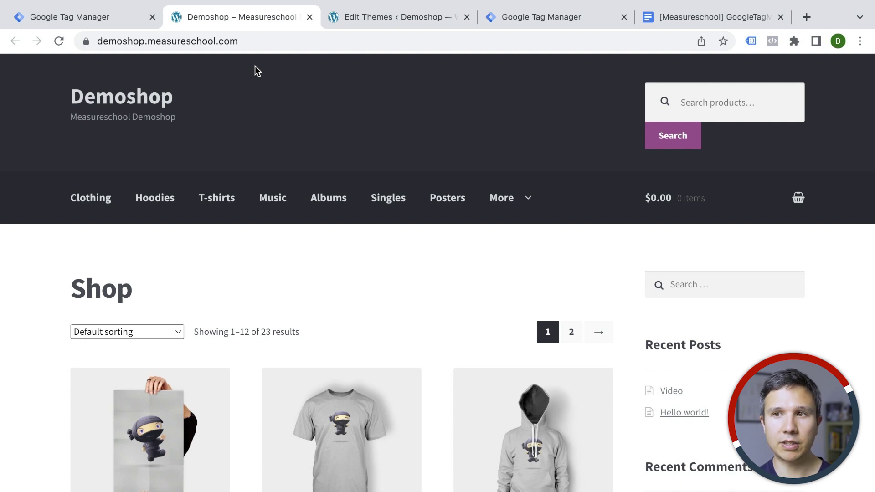
pyautogui.click(357, 19)
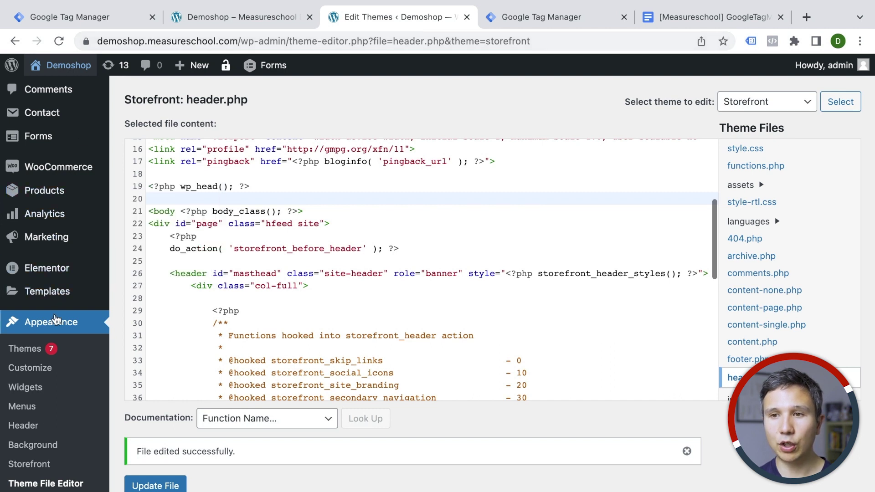
pyautogui.scroll(-1, 54, 326)
pyautogui.scroll(-1, 54, 327)
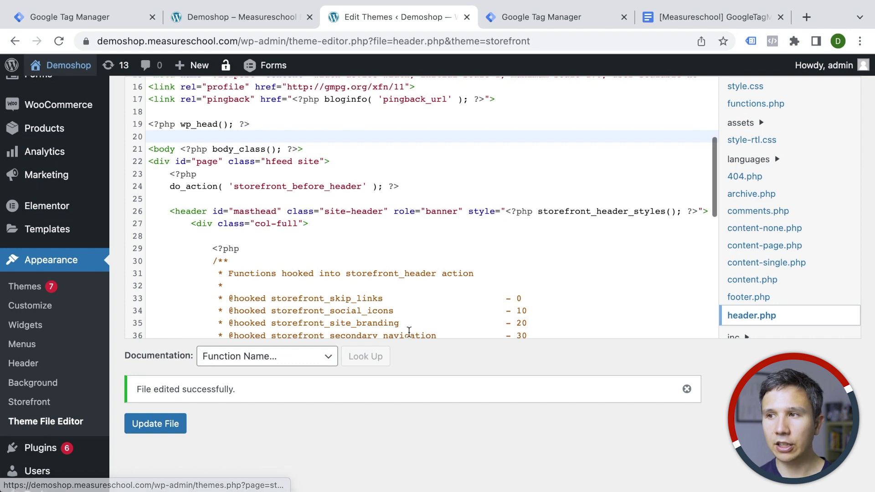
pyautogui.scroll(5, 408, 332)
pyautogui.scroll(5, 685, 417)
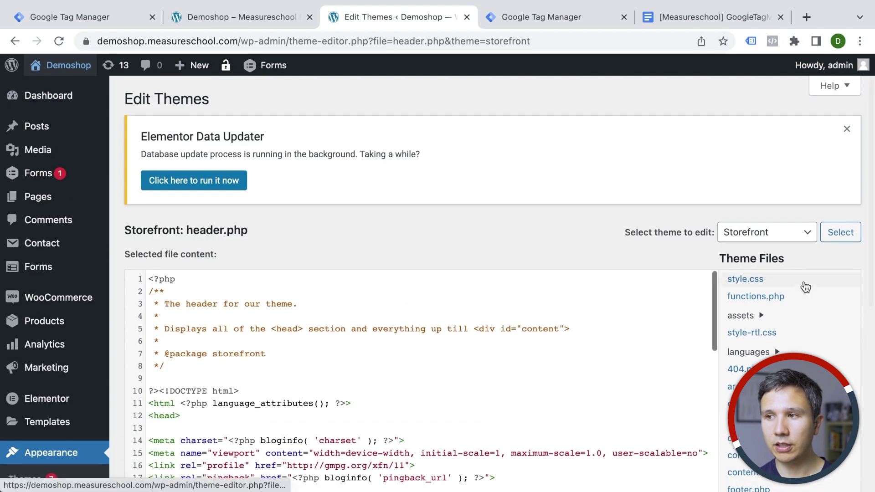
pyautogui.scroll(-5, 749, 285)
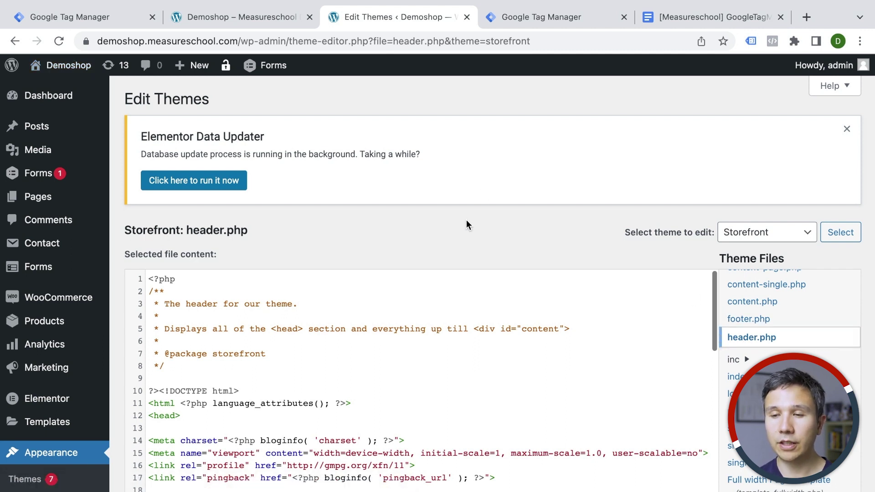
pyautogui.scroll(-5, 466, 220)
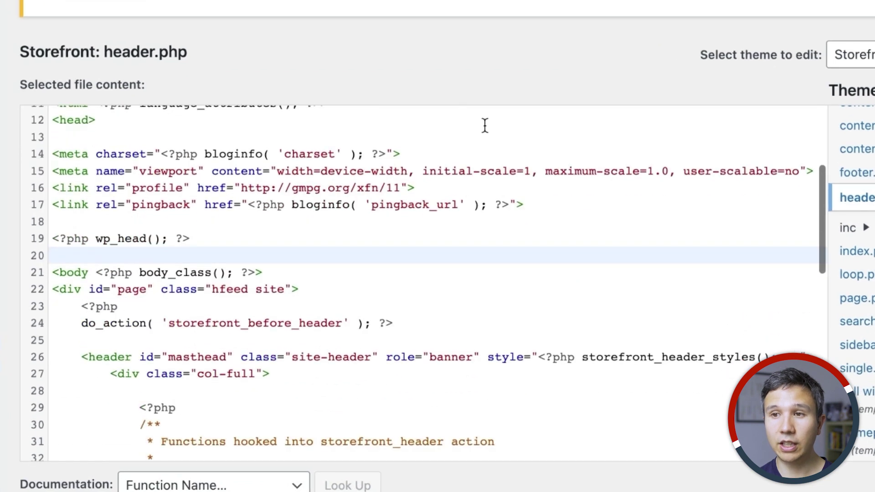
# Locate the opening head tag and the wp_head() call in header.php
pyautogui.click(131, 135)
pyautogui.doubleClick(80, 122)
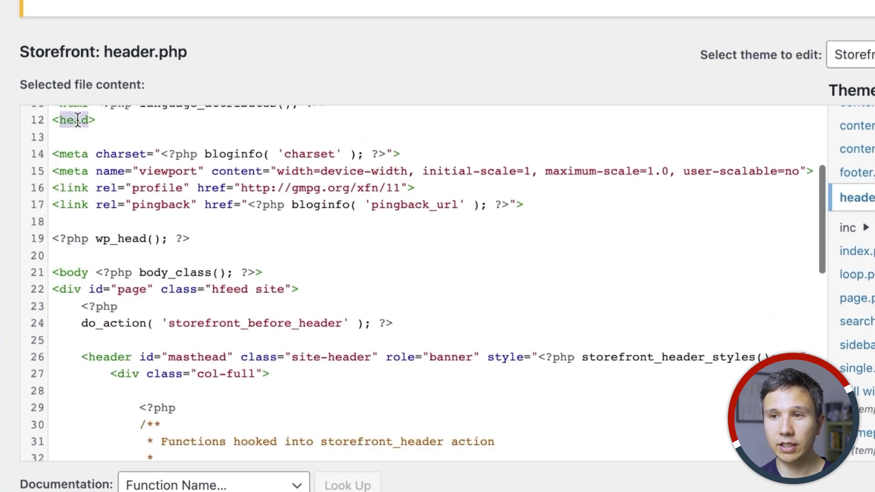
pyautogui.scroll(2, 98, 269)
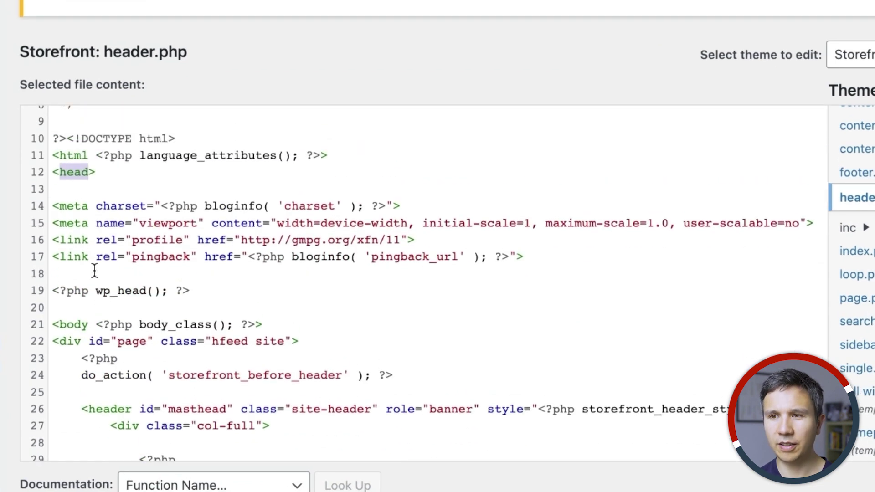
pyautogui.moveTo(53, 286); pyautogui.dragTo(238, 312)
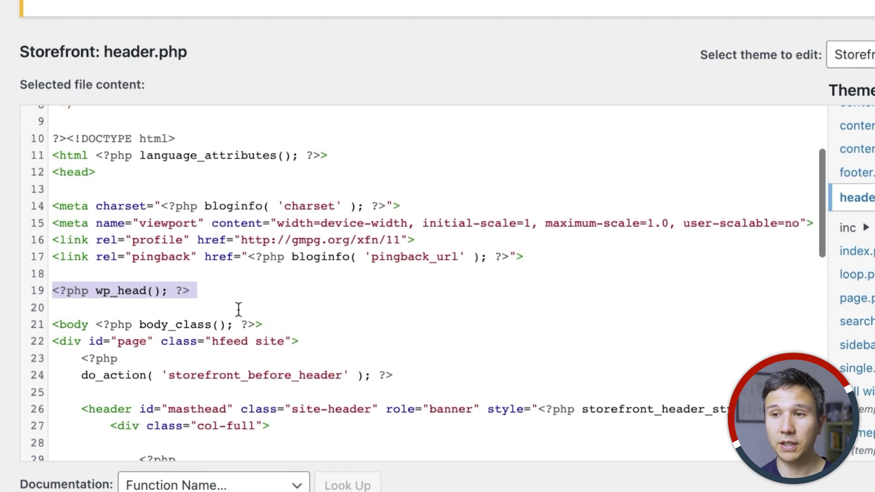
pyautogui.click(238, 309)
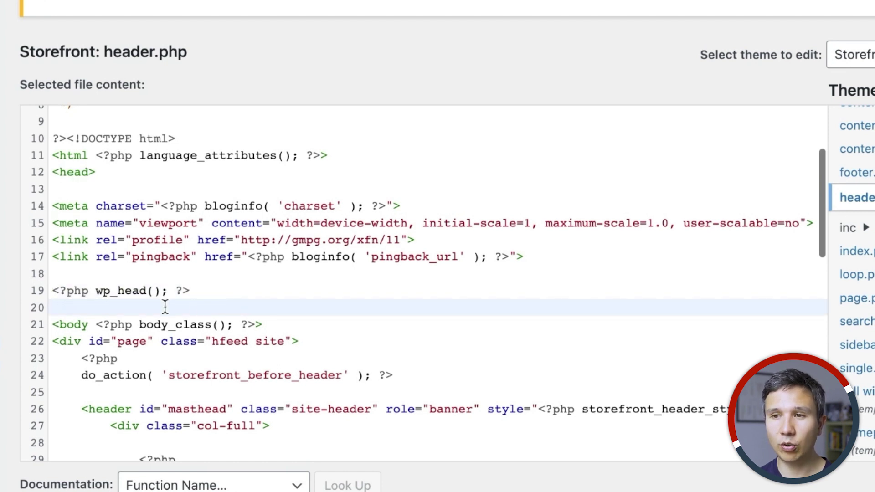
# Copy the Tag Manager head snippet and paste it on the empty line above the wp_head() call in header.php
pyautogui.click(151, 273)
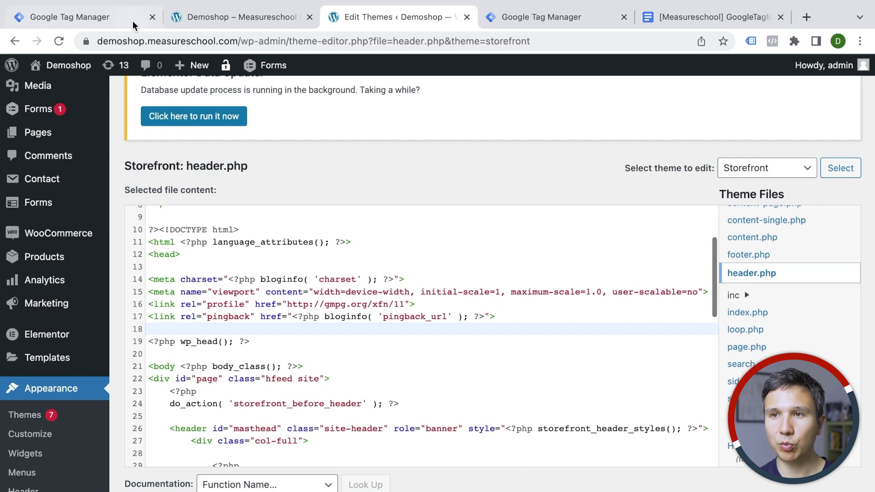
pyautogui.click(131, 18)
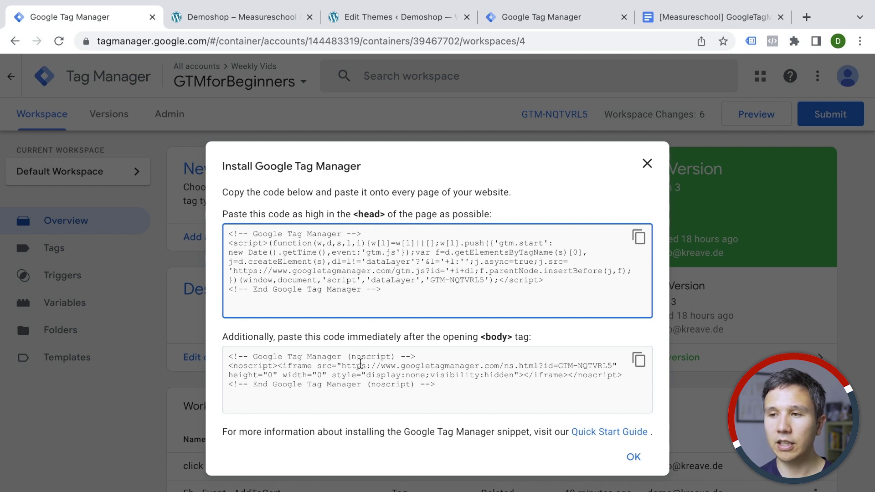
pyautogui.click(639, 246)
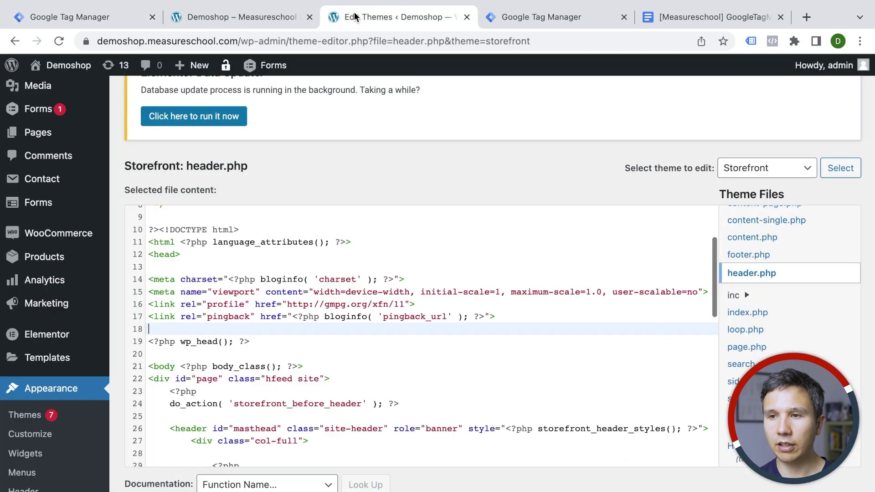
pyautogui.click(369, 17)
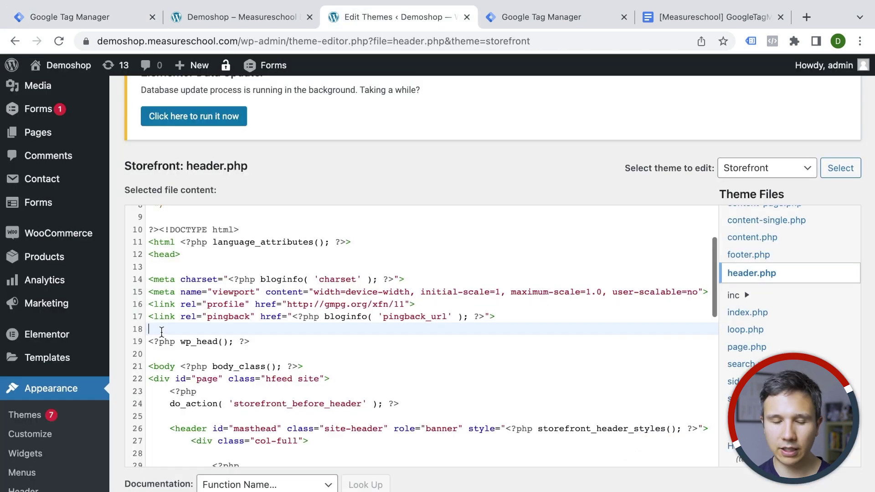
pyautogui.hotkey('ctrl', 'v')
# Copy the Tag Manager noscript snippet and paste it on a new line directly after the opening body tag in header.php
pyautogui.click(82, 17)
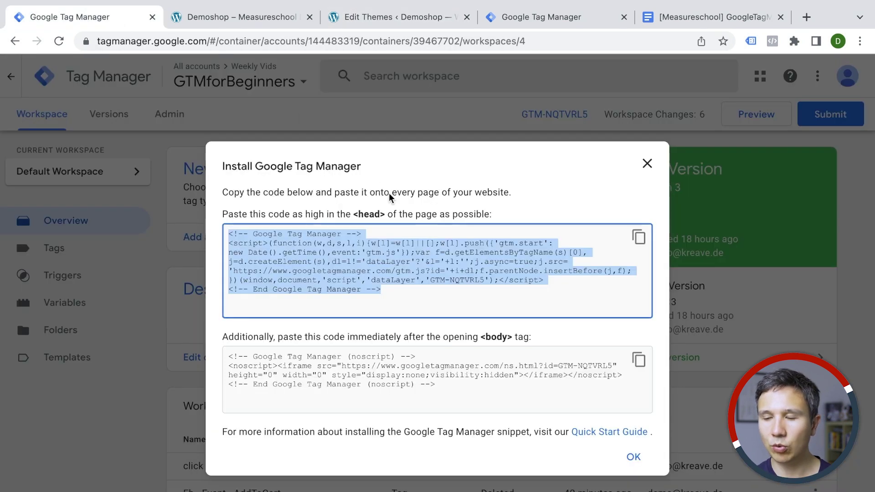
pyautogui.click(638, 360)
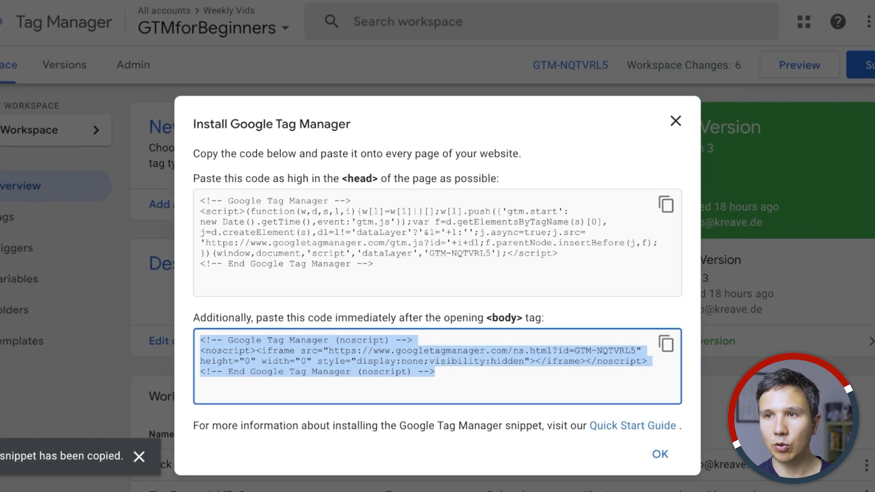
pyautogui.click(253, 18)
pyautogui.click(365, 17)
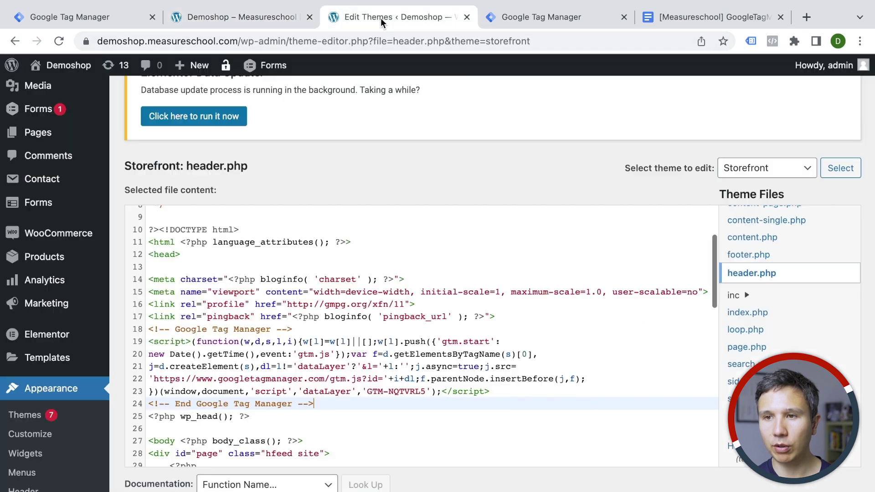
pyautogui.scroll(-2, 147, 383)
pyautogui.click(147, 383)
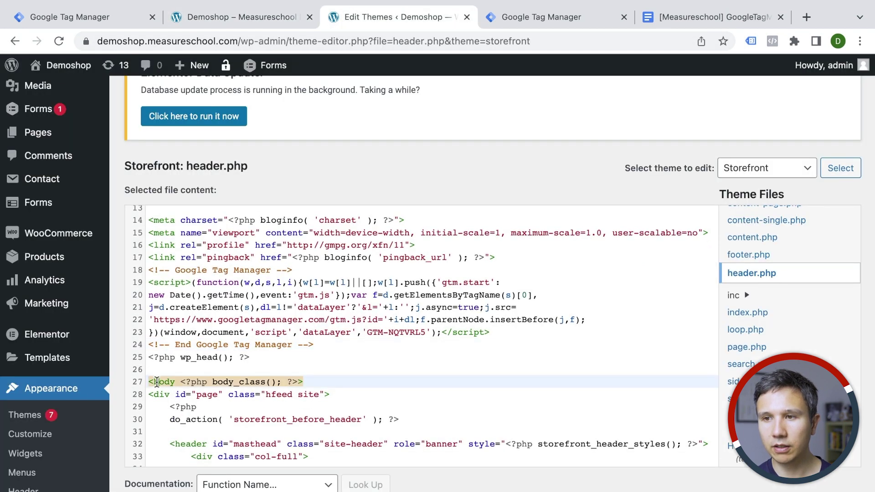
pyautogui.click(312, 383)
pyautogui.press('Return')
pyautogui.hotkey('ctrl', 'v')
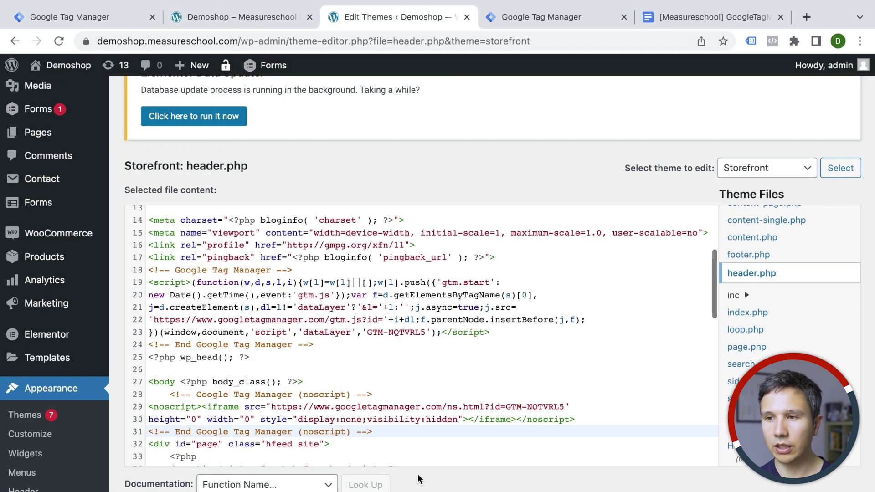
# Save the edited header.php theme file
pyautogui.scroll(-4, 453, 479)
pyautogui.click(157, 347)
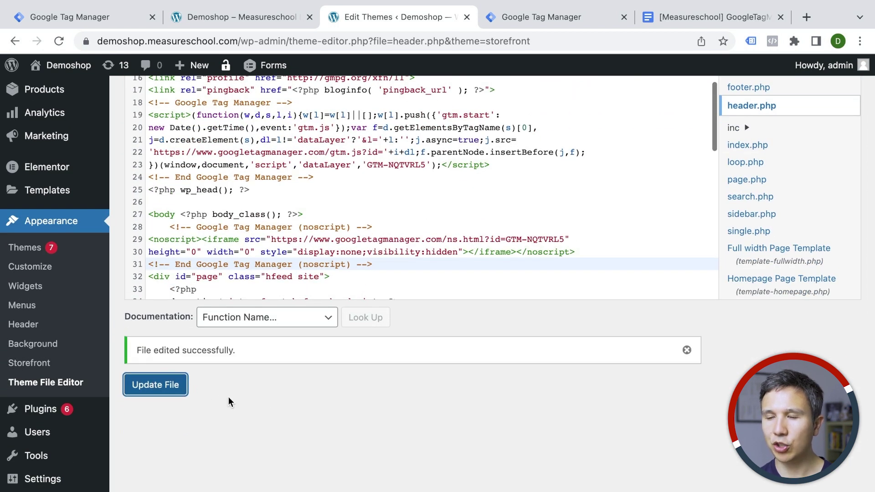
pyautogui.scroll(5, 229, 398)
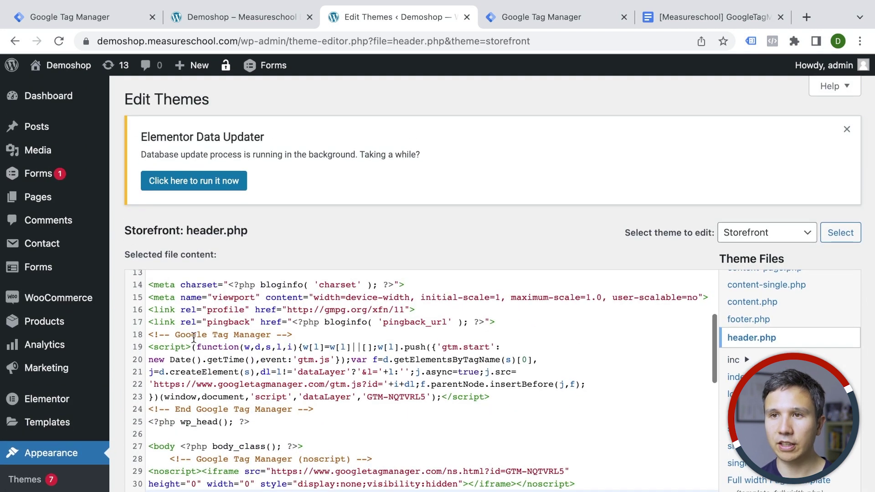
# Visit the demo shop's home page, view its page source and highlight the Tag Manager script in the head
pyautogui.click(80, 68)
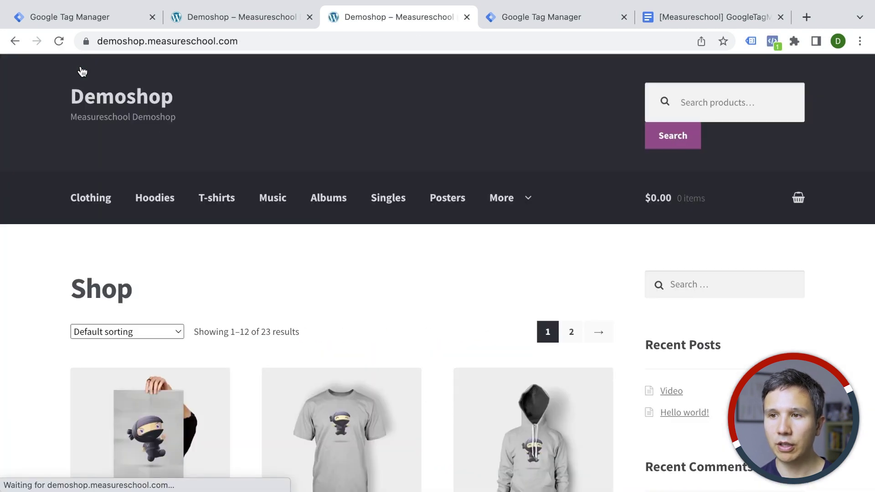
pyautogui.rightClick(261, 245)
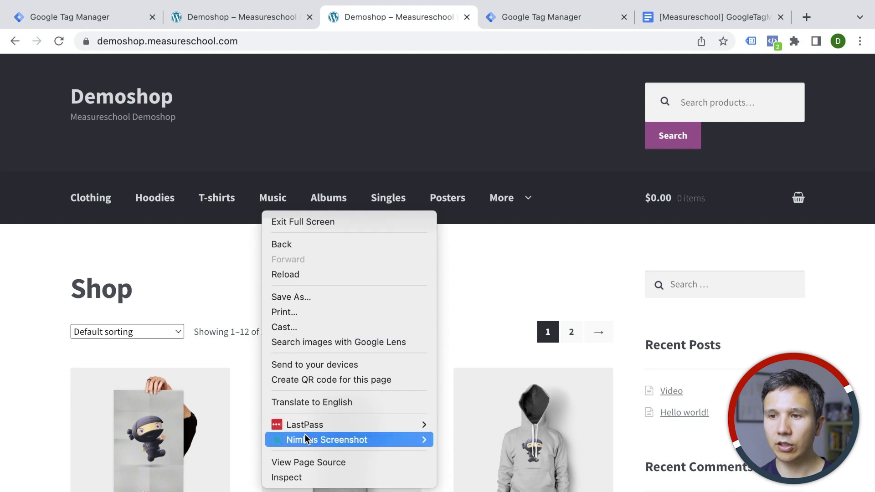
pyautogui.click(298, 463)
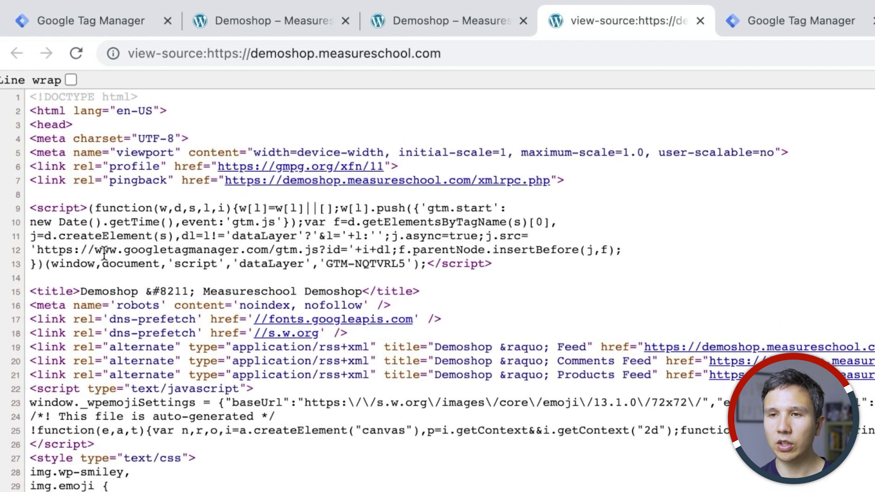
pyautogui.moveTo(90, 209); pyautogui.dragTo(337, 274)
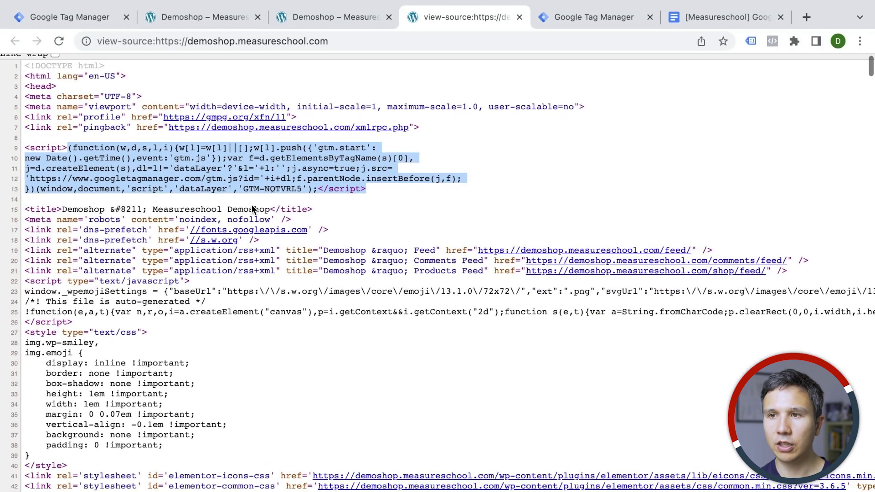
# Find the body tag in the home page source and examine the Tag Manager noscript code below it
pyautogui.scroll(-10, 339, 283)
pyautogui.scroll(2, 252, 204)
pyautogui.scroll(-20, 255, 202)
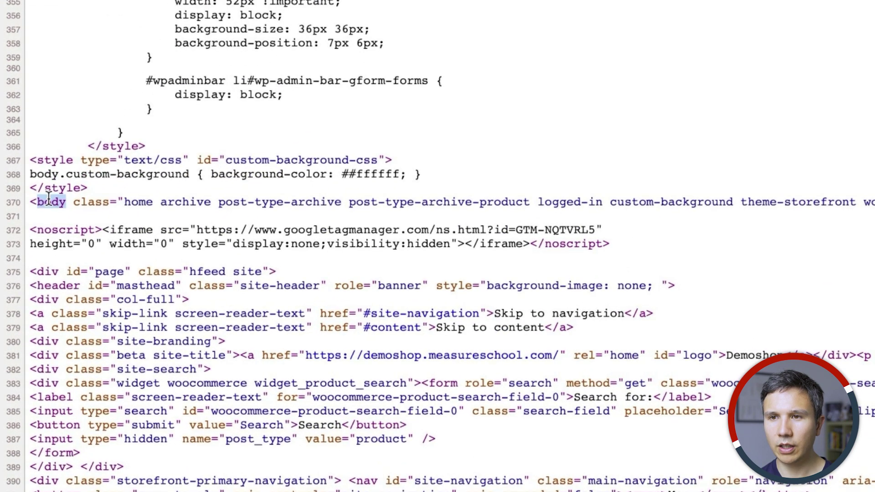
pyautogui.moveTo(30, 229); pyautogui.dragTo(602, 230)
pyautogui.click(676, 239)
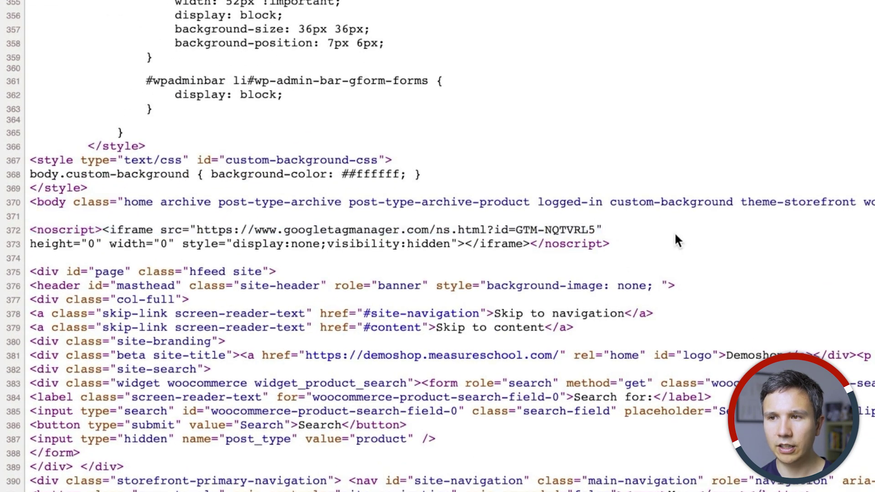
pyautogui.moveTo(30, 244); pyautogui.dragTo(610, 244)
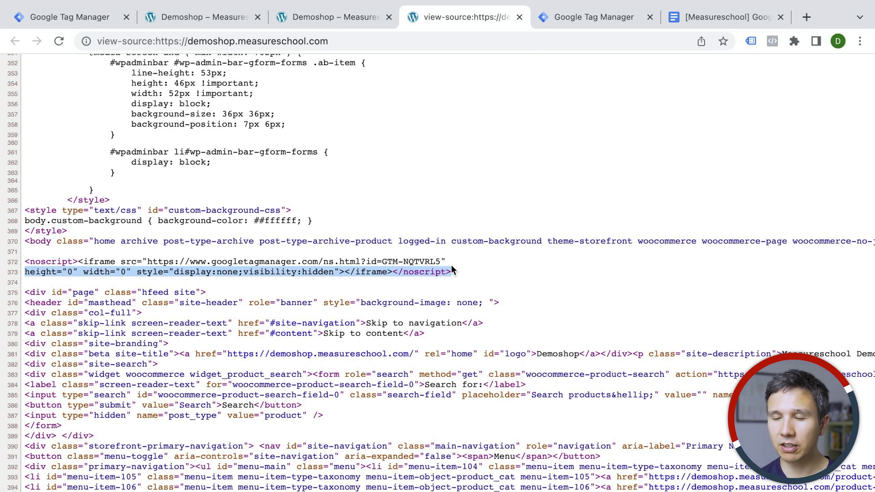
# Open the shop's Albums category page and view its page source to check for the Tag Manager script
pyautogui.scroll(15, 452, 270)
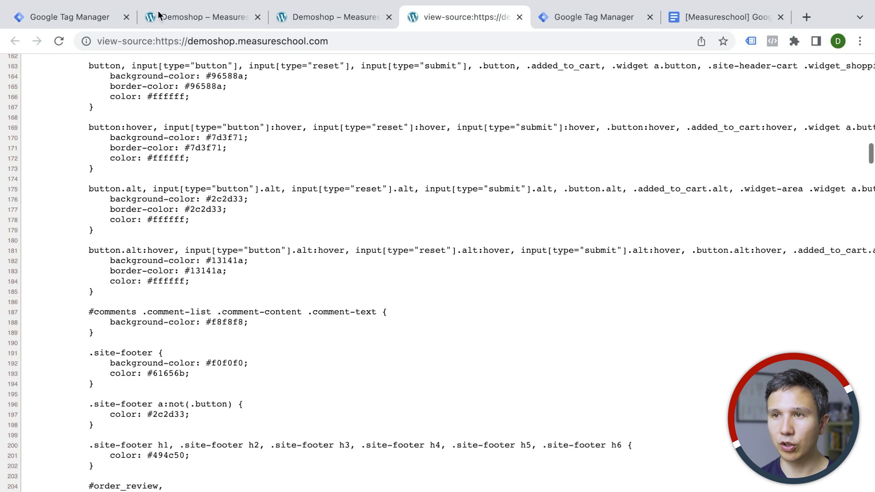
pyautogui.click(296, 17)
pyautogui.click(324, 200)
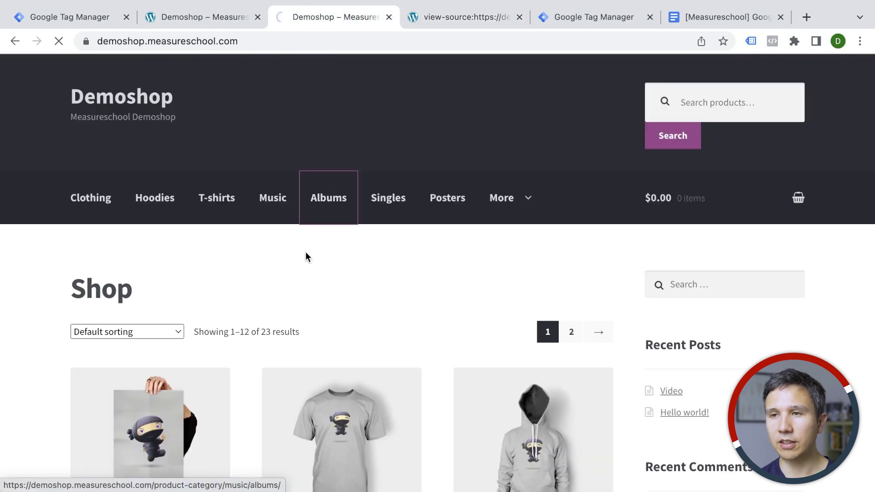
pyautogui.rightClick(291, 286)
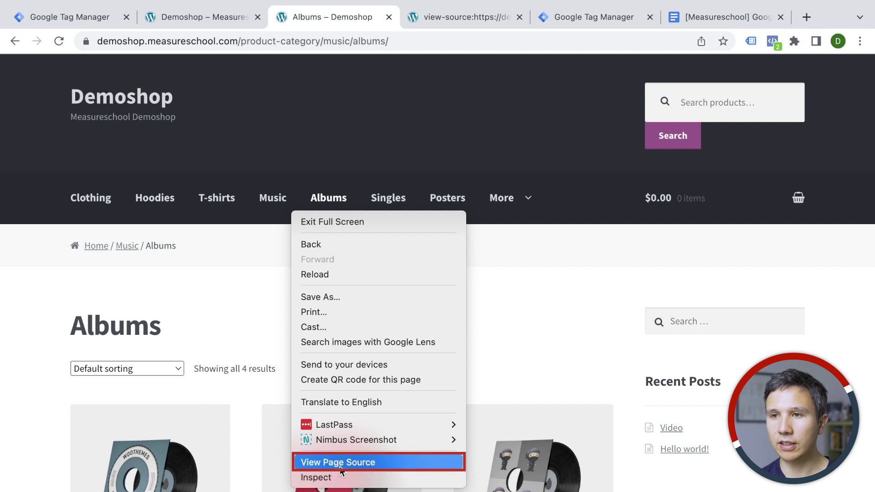
pyautogui.click(342, 464)
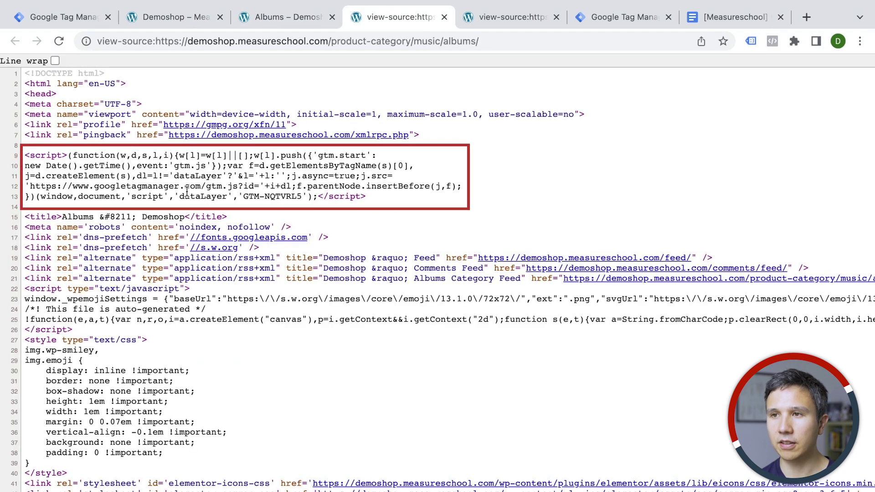
# Close both page source views and return to the GTMforBeginners container, dismissing the Install Google Tag Manager dialog
pyautogui.click(444, 16)
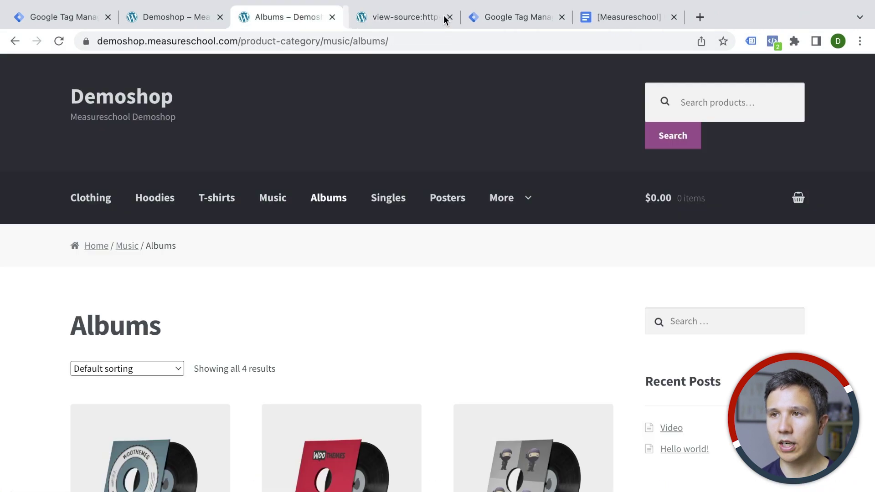
pyautogui.click(443, 17)
pyautogui.click(77, 17)
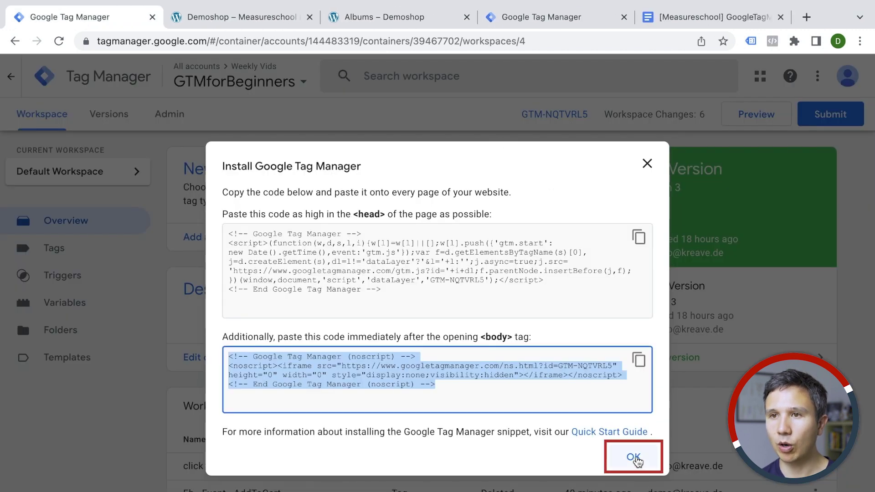
pyautogui.click(633, 457)
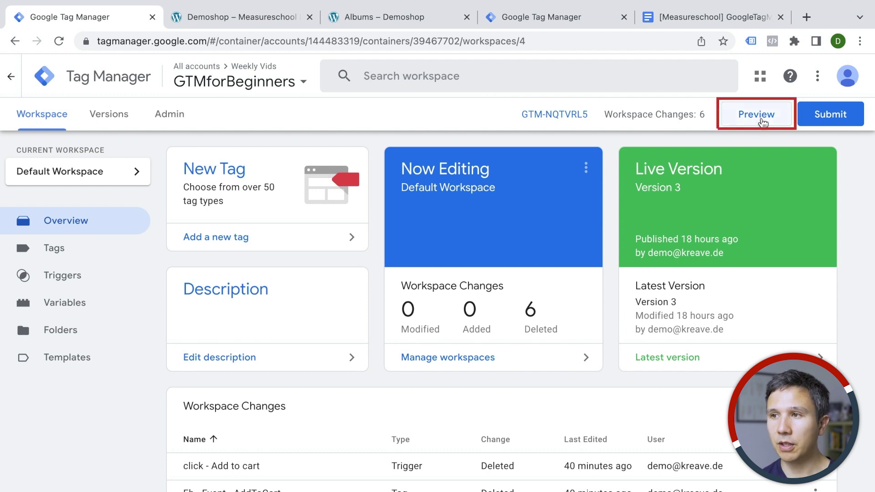
pyautogui.click(760, 119)
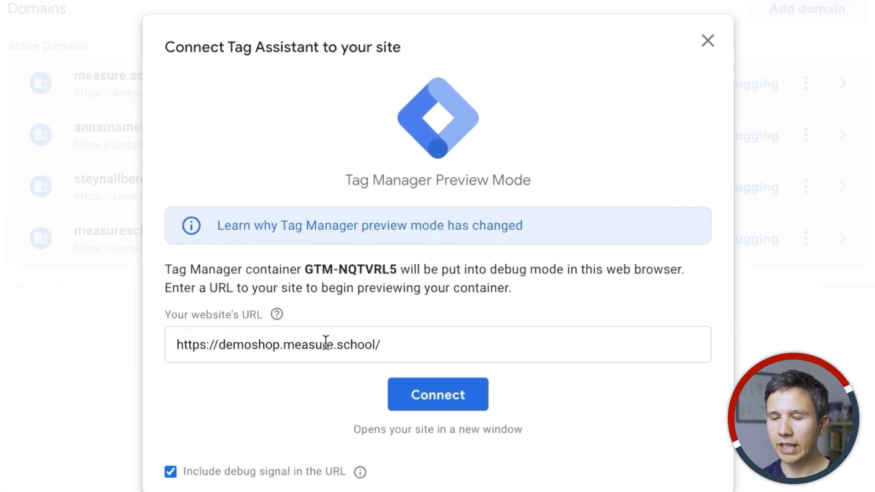
pyautogui.click(336, 348)
pyautogui.press('BackSpace')
pyautogui.press('Delete')
pyautogui.press('Delete')
pyautogui.press('Delete')
pyautogui.press('Delete')
pyautogui.press('Delete')
pyautogui.press('Delete')
pyautogui.press('Delete')
pyautogui.write('school.com')
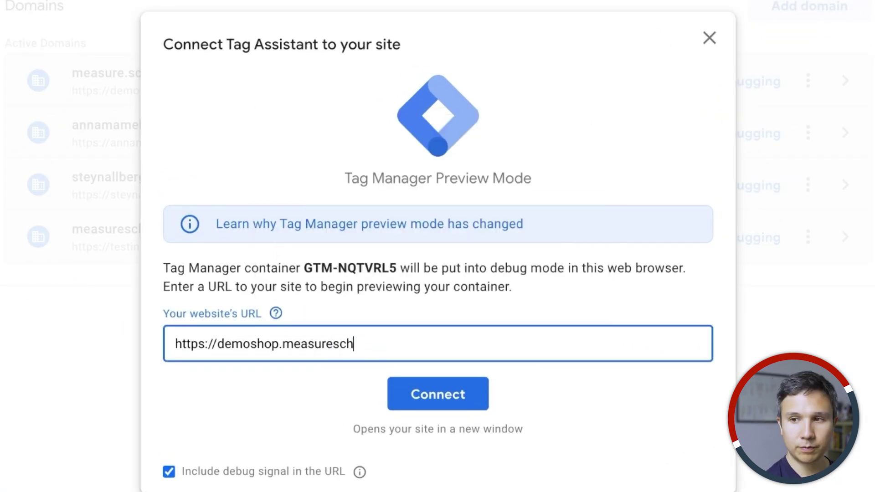
pyautogui.click(463, 410)
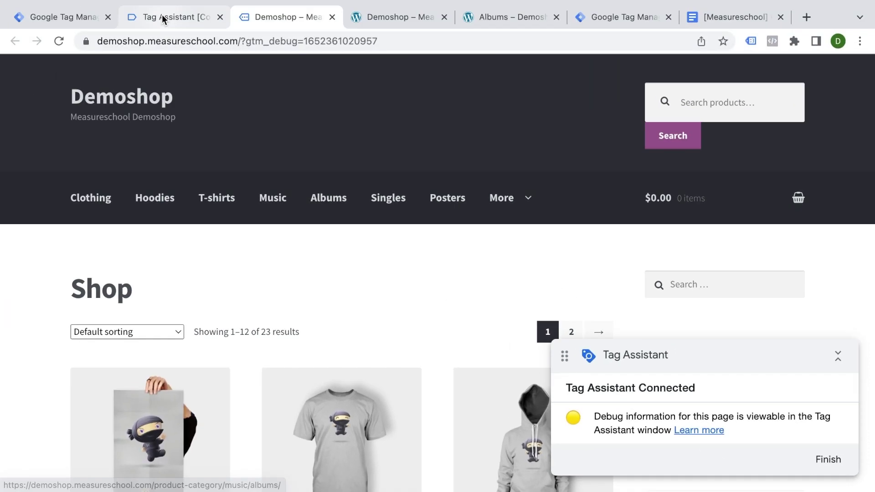
pyautogui.click(162, 16)
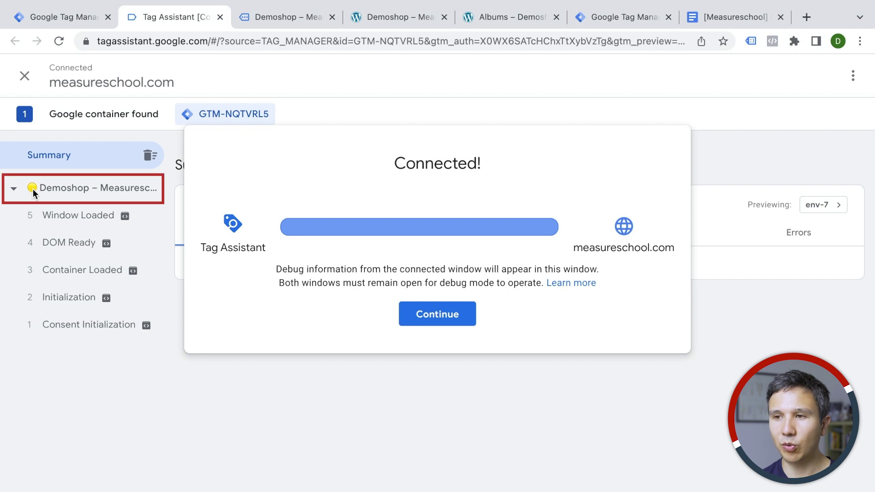
pyautogui.click(438, 322)
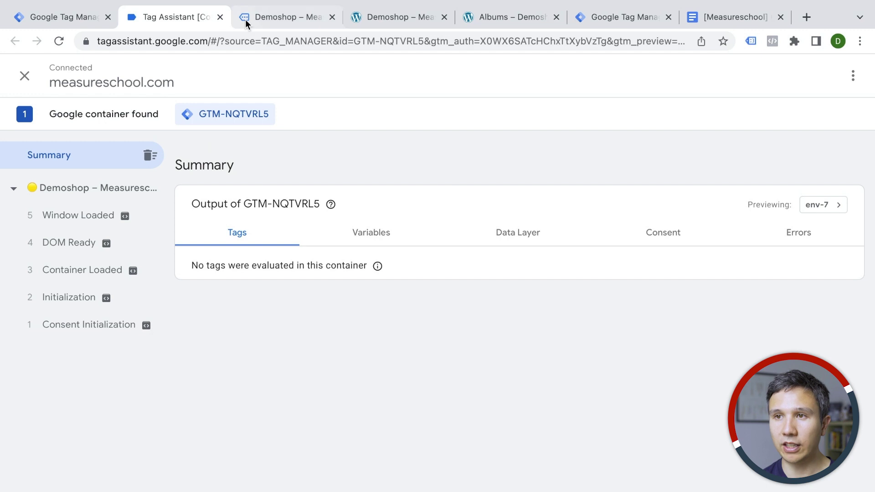
# In the connected shop, visit the Clothing category, add the Happy Ninja hoodie to the cart and view the cart
pyautogui.click(260, 16)
pyautogui.click(87, 199)
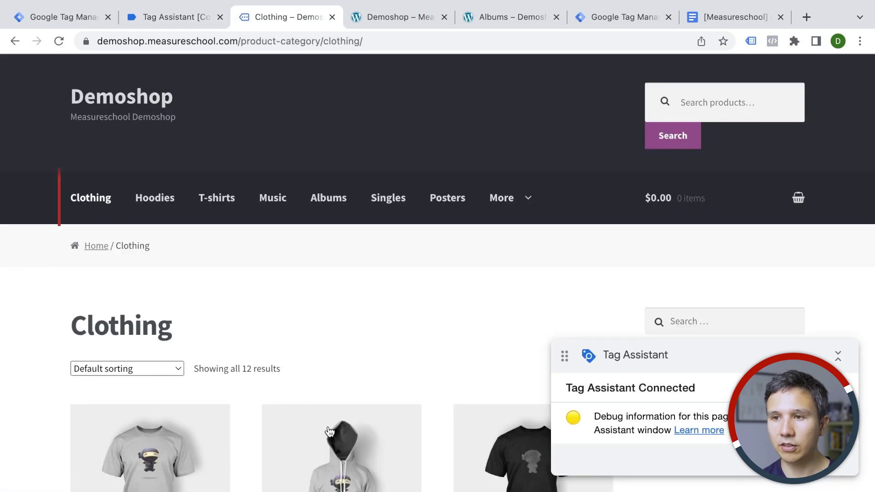
pyautogui.click(331, 432)
pyautogui.scroll(-8, 410, 314)
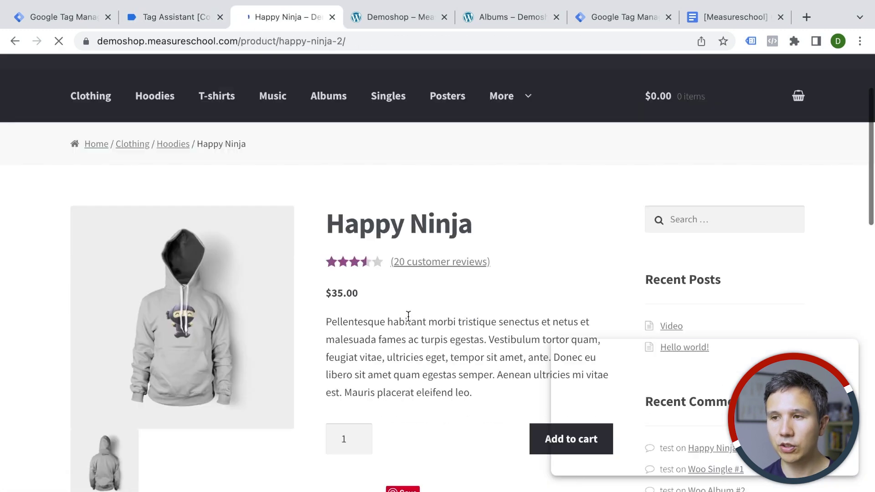
pyautogui.click(571, 60)
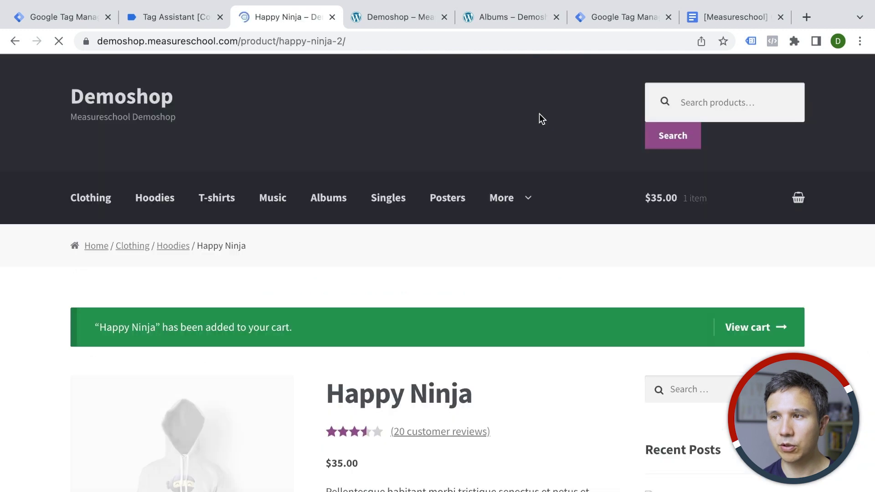
pyautogui.click(742, 328)
# Examine the page entries recorded in Tag Assistant for the home, Clothing, Happy Ninja and Cart pages
pyautogui.click(179, 19)
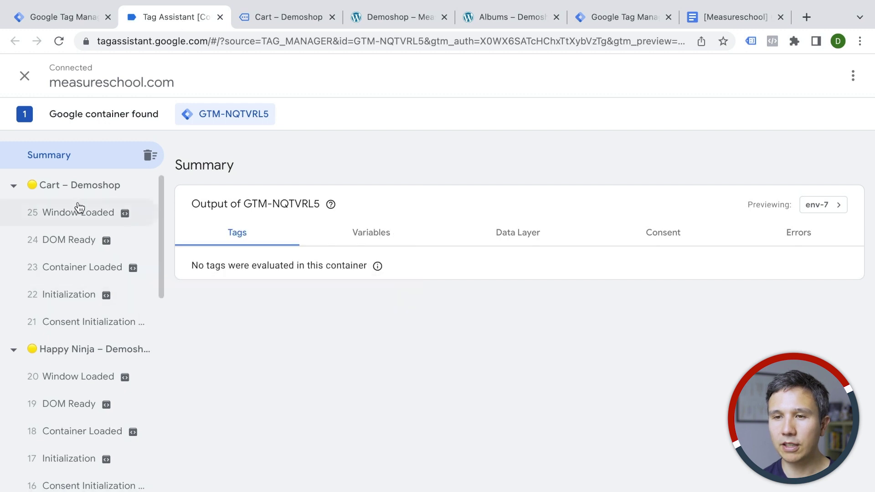
pyautogui.scroll(-3, 78, 206)
pyautogui.scroll(-8, 79, 206)
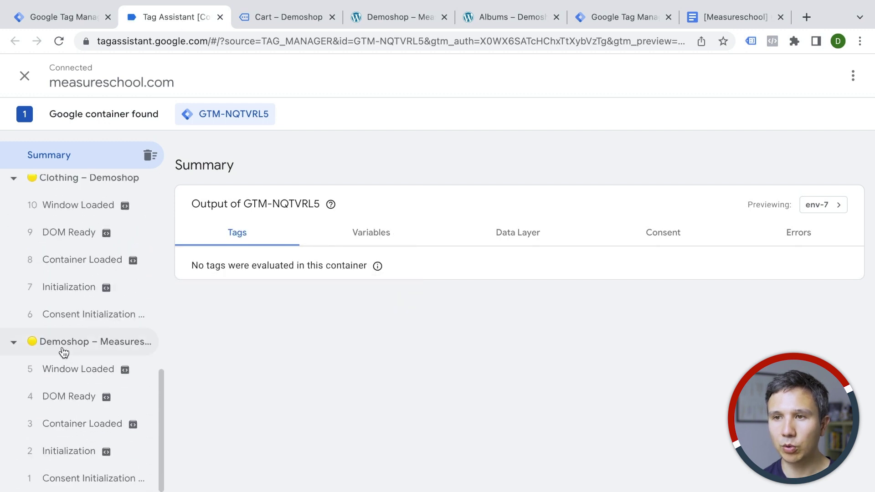
pyautogui.click(65, 349)
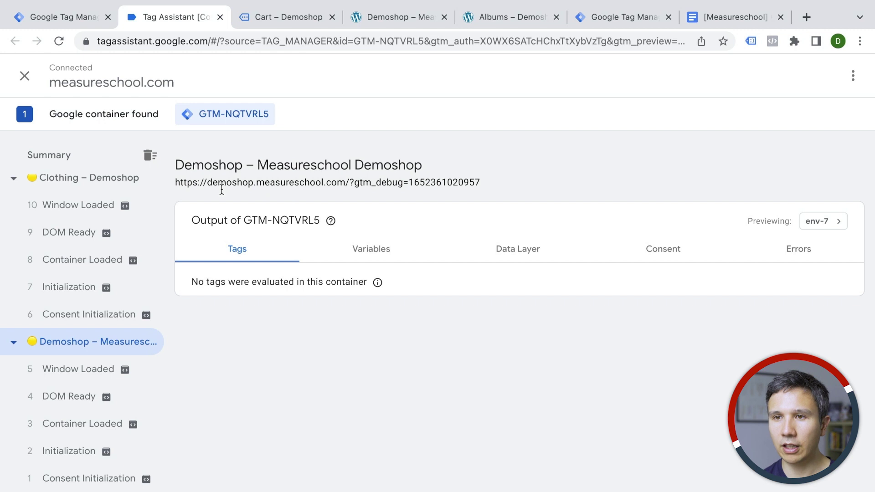
pyautogui.click(115, 183)
pyautogui.scroll(3, 94, 220)
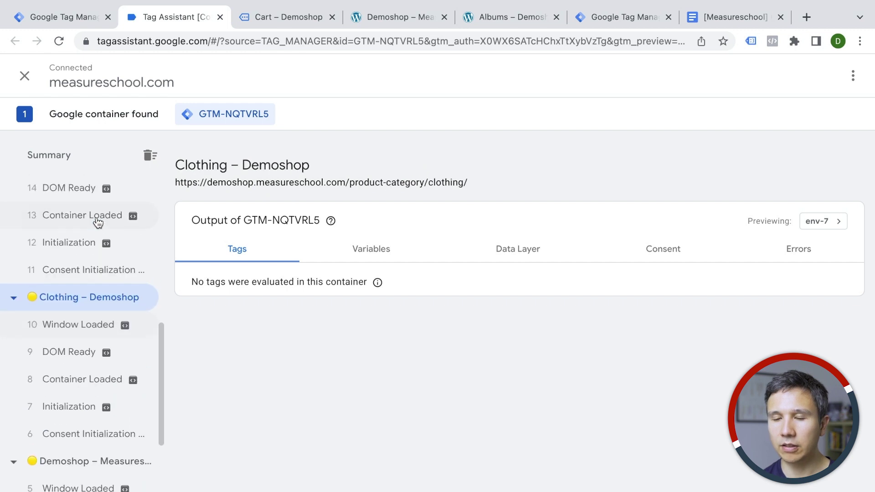
pyautogui.scroll(4, 90, 238)
pyautogui.click(69, 368)
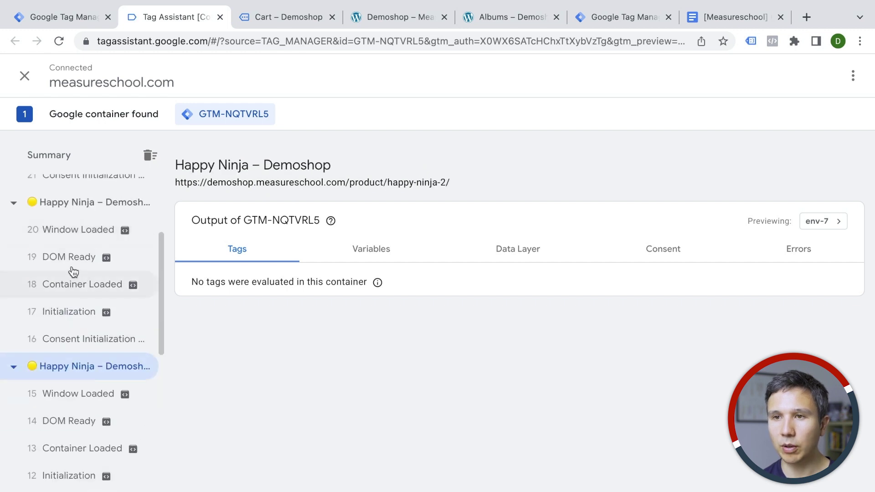
pyautogui.click(75, 211)
pyautogui.scroll(3, 72, 209)
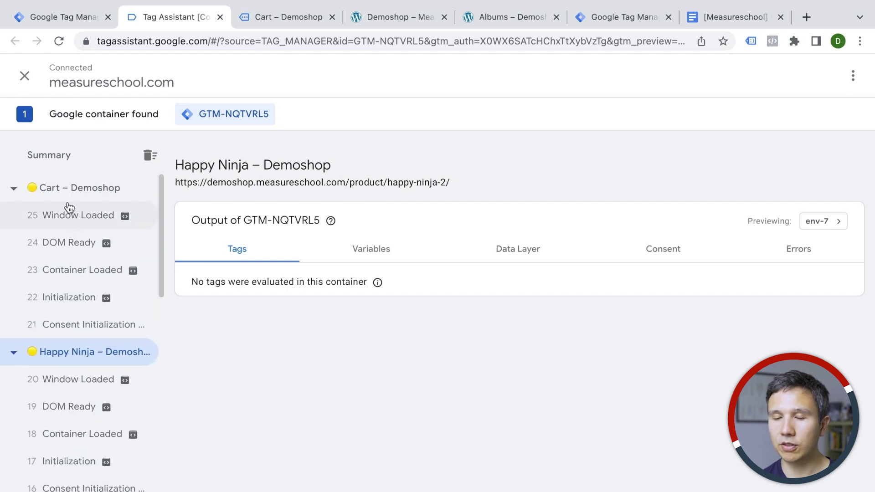
pyautogui.click(70, 191)
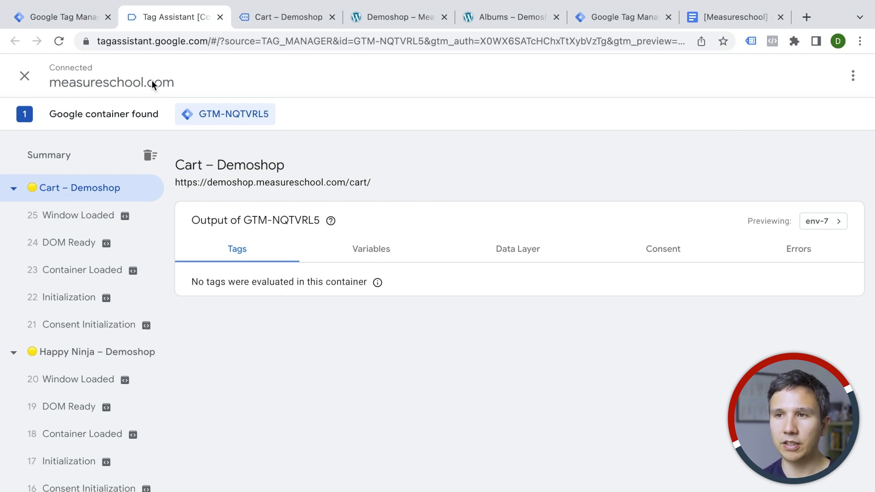
# Enable Tag Assistant Legacy on the shop's cart page, reload the page and check the tag analysis result
pyautogui.click(280, 17)
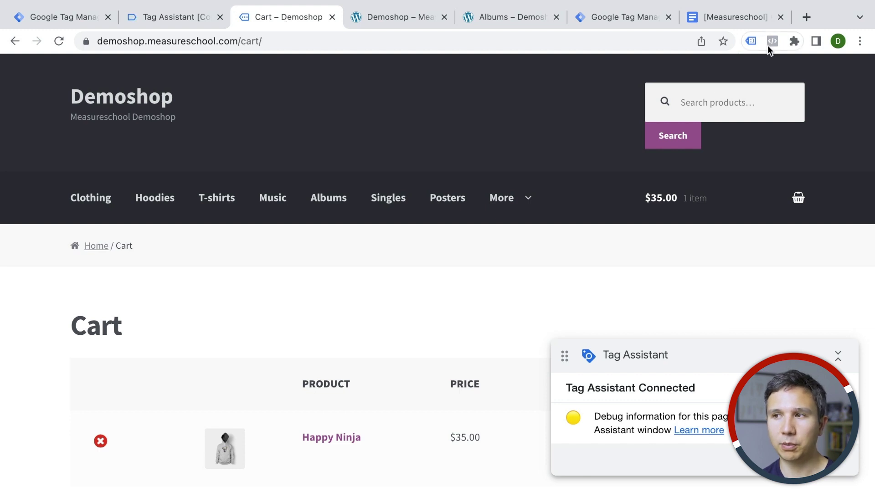
pyautogui.click(750, 41)
pyautogui.click(492, 188)
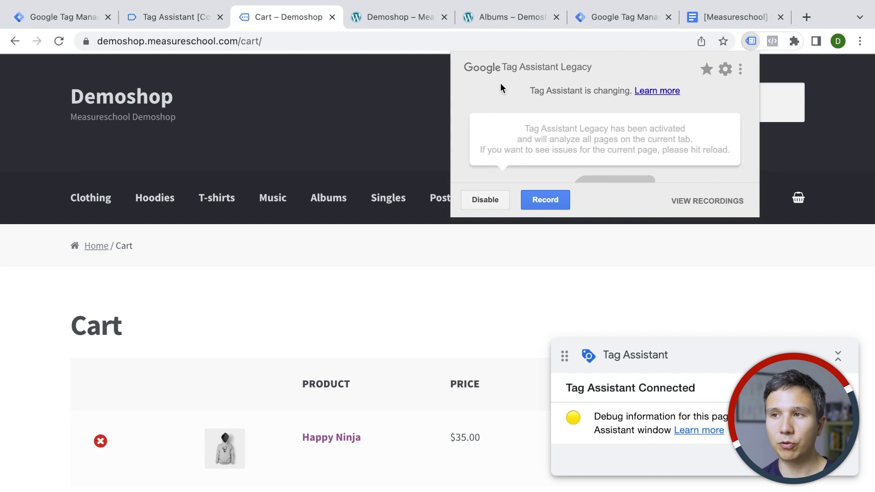
pyautogui.click(58, 41)
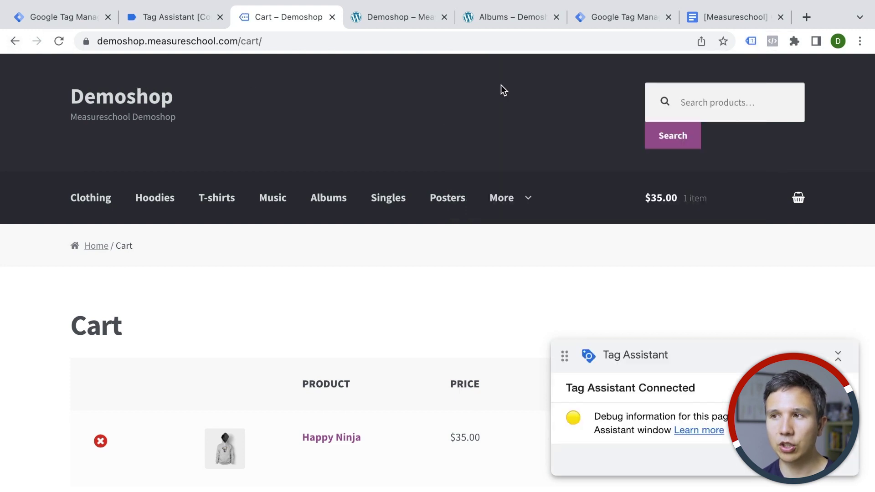
pyautogui.click(750, 41)
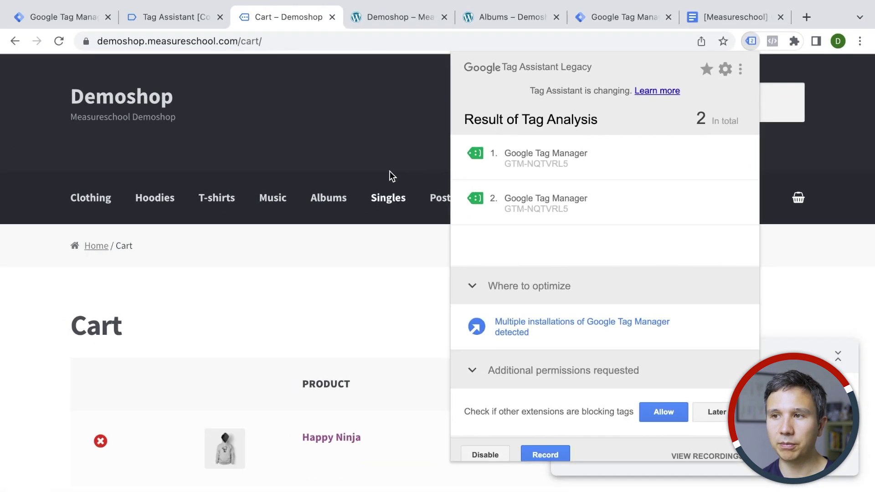
pyautogui.click(173, 214)
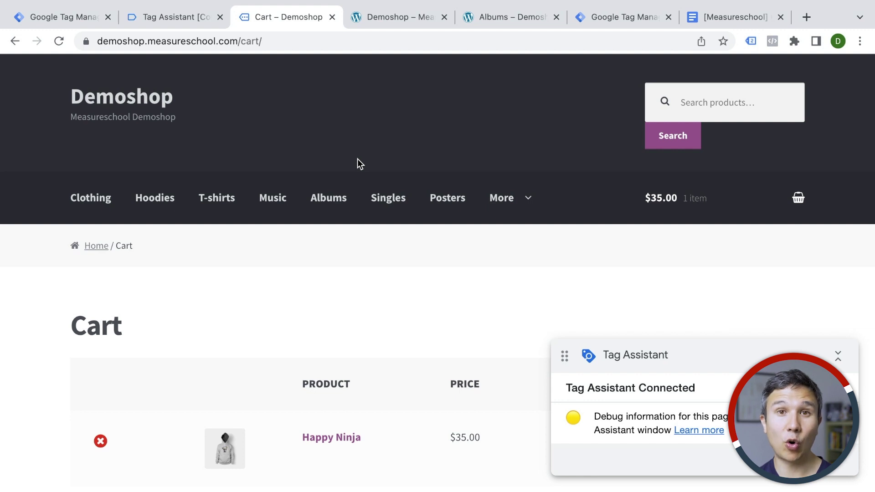
# View the cart page's source and look through it for Tag Manager code
pyautogui.rightClick(342, 245)
pyautogui.click(403, 462)
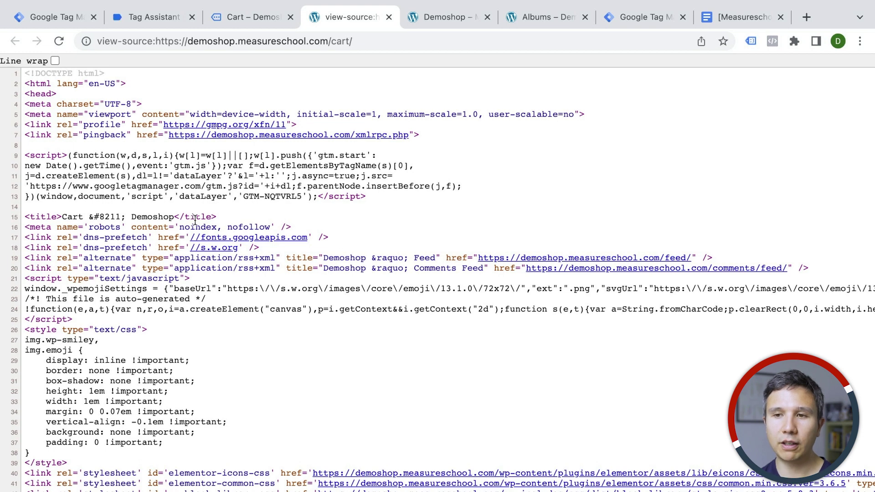
pyautogui.scroll(-15, 195, 220)
pyautogui.scroll(-20, 195, 220)
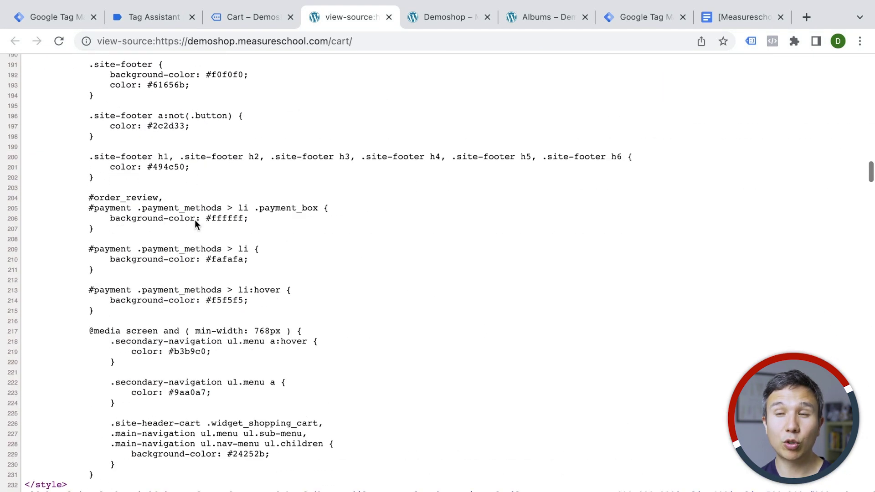
pyautogui.scroll(-3, 195, 220)
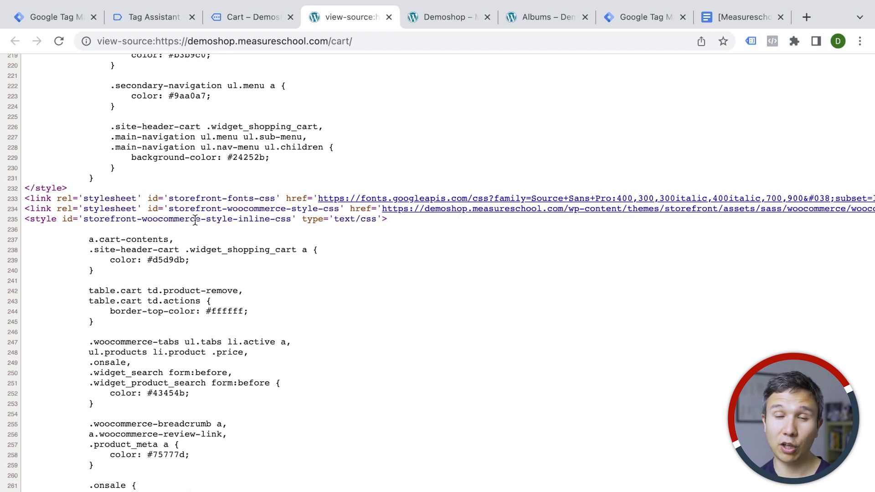
pyautogui.scroll(-5, 195, 220)
pyautogui.scroll(-1, 195, 220)
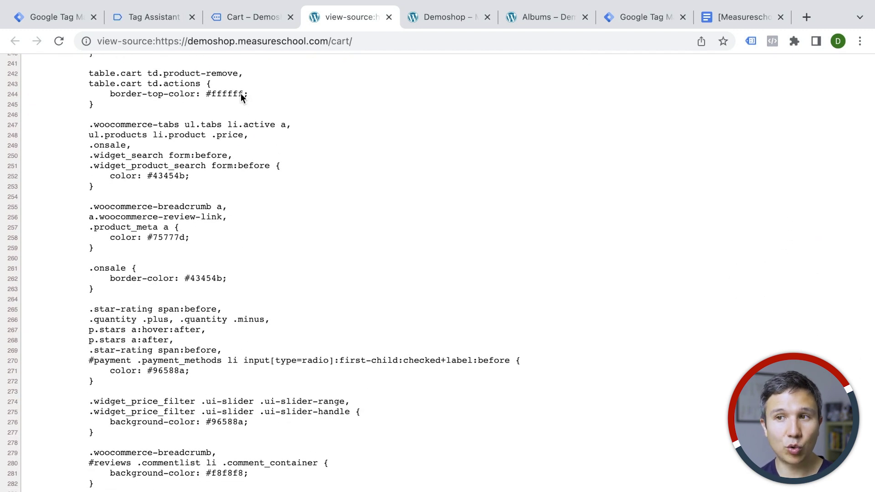
# Return to the connected shop and browse its T-shirts, Music and Albums categories
pyautogui.click(245, 25)
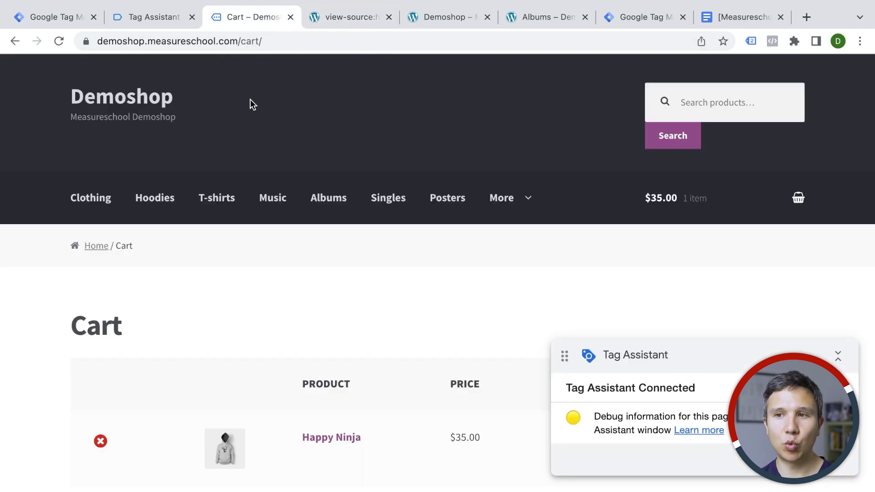
pyautogui.click(208, 197)
pyautogui.click(261, 199)
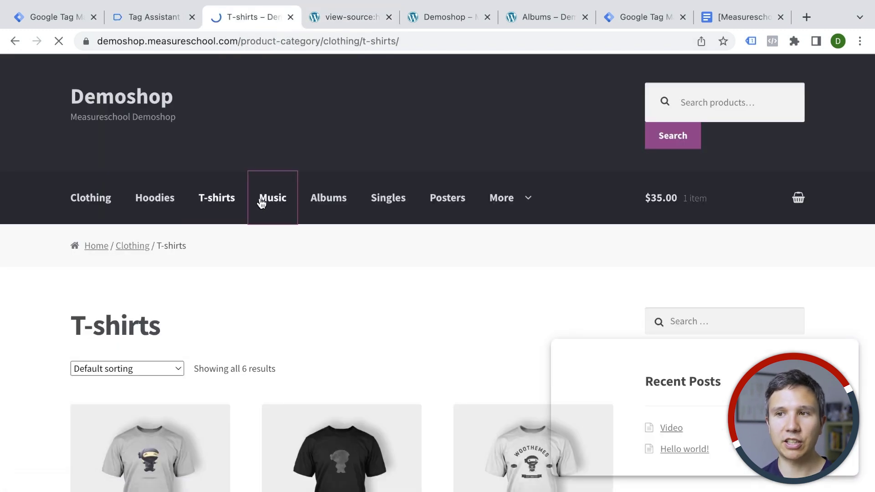
pyautogui.click(329, 201)
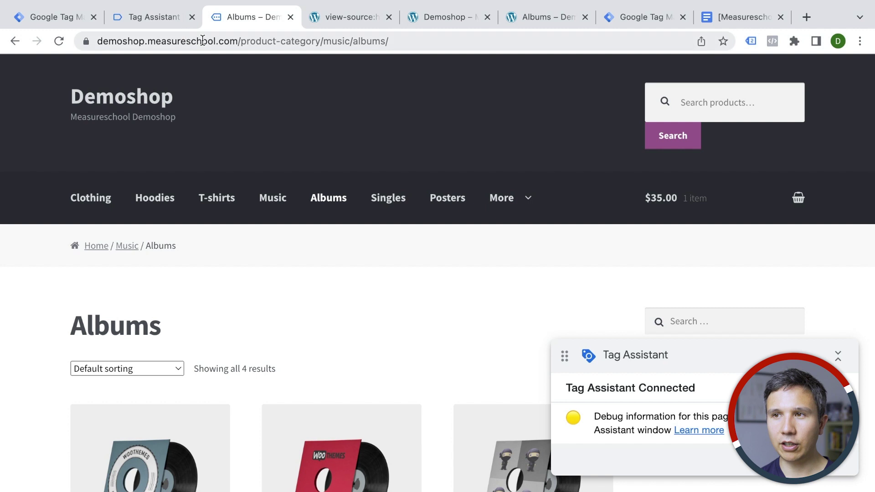
# Go to the shop's WordPress admin and open the Storefront theme's header.php in the Theme File Editor
pyautogui.write('wp-admin')
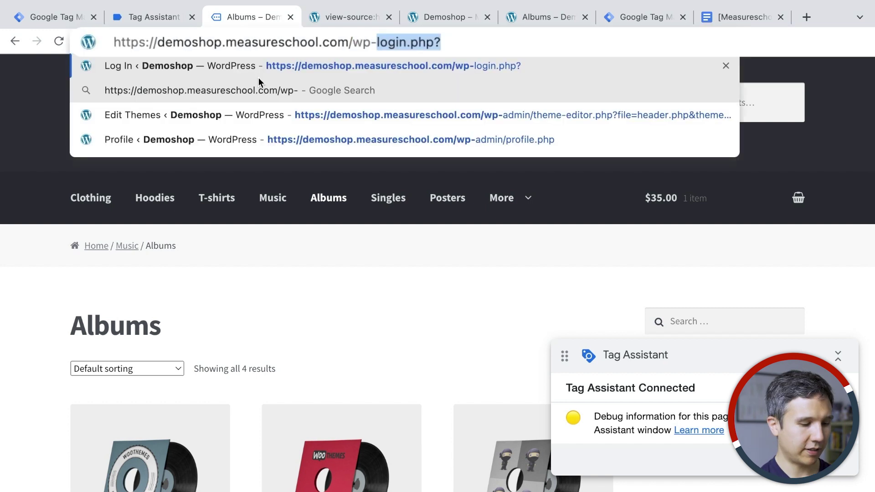
pyautogui.press('Return')
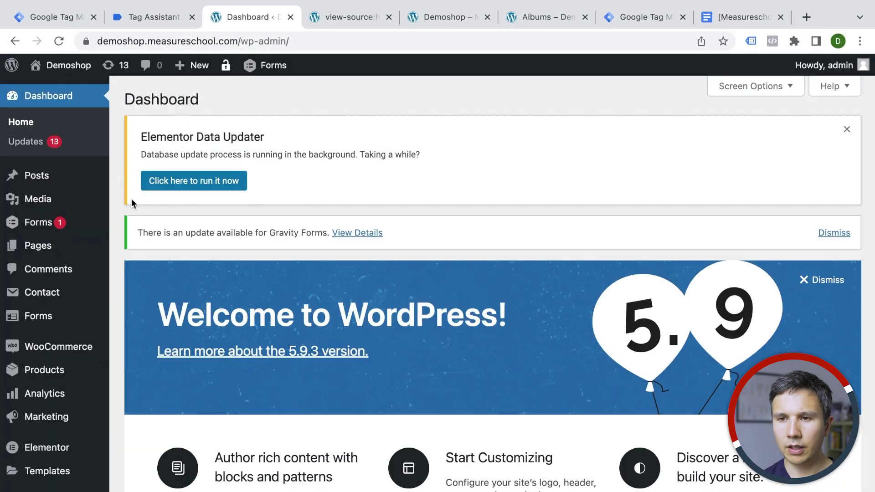
pyautogui.scroll(-2, 102, 326)
pyautogui.moveTo(113, 432)
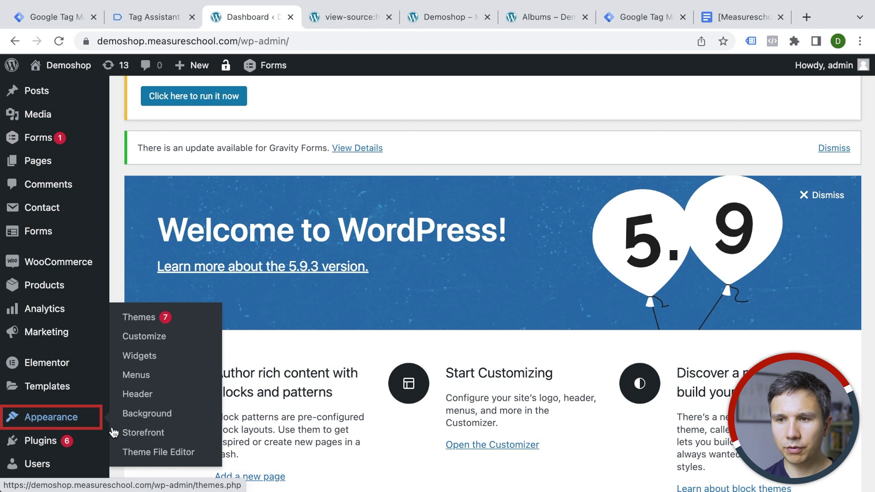
pyautogui.click(147, 451)
pyautogui.scroll(-10, 545, 392)
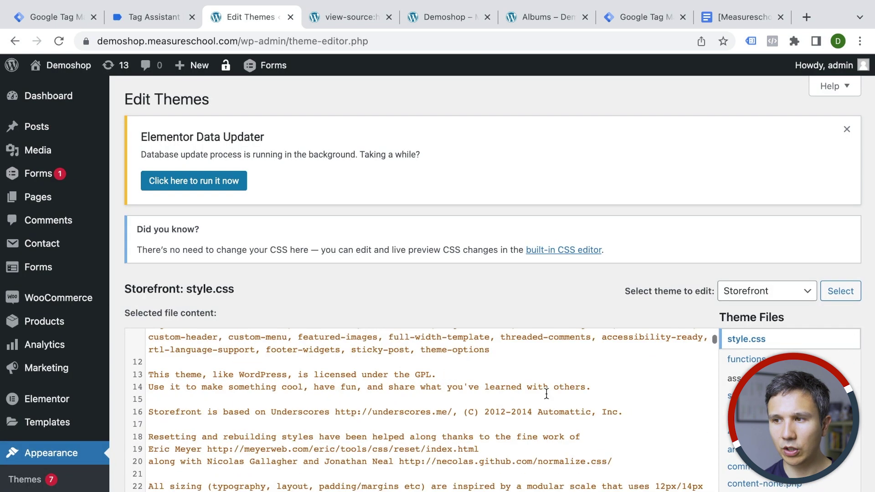
pyautogui.scroll(1, 545, 395)
pyautogui.scroll(-4, 815, 395)
pyautogui.scroll(-2, 819, 396)
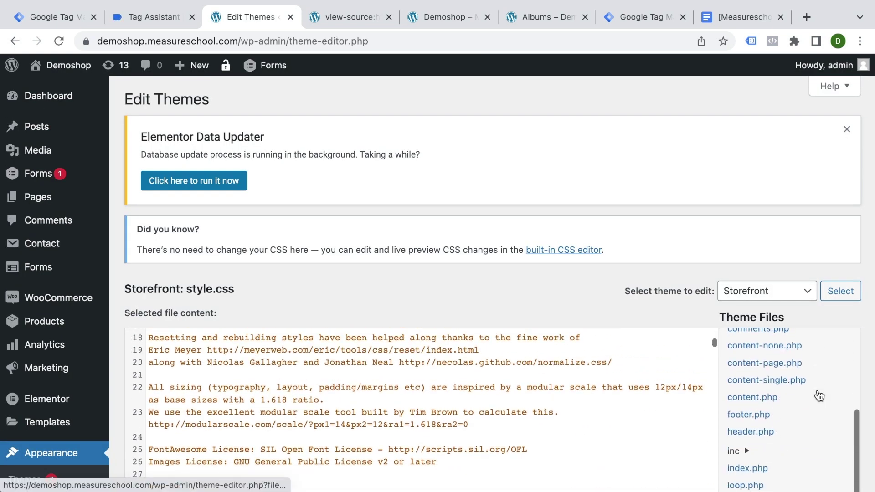
pyautogui.click(774, 378)
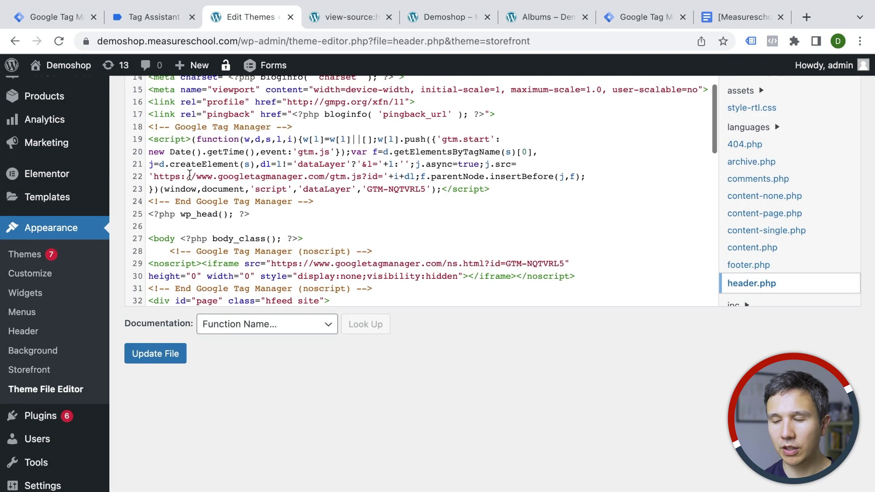
# Delete the Tag Manager script from the head and the noscript iframe code below the body tag, and update header.php
pyautogui.moveTo(149, 126); pyautogui.dragTo(347, 200)
pyautogui.press('BackSpace')
pyautogui.moveTo(152, 188); pyautogui.dragTo(384, 209)
pyautogui.press('BackSpace')
pyautogui.click(168, 354)
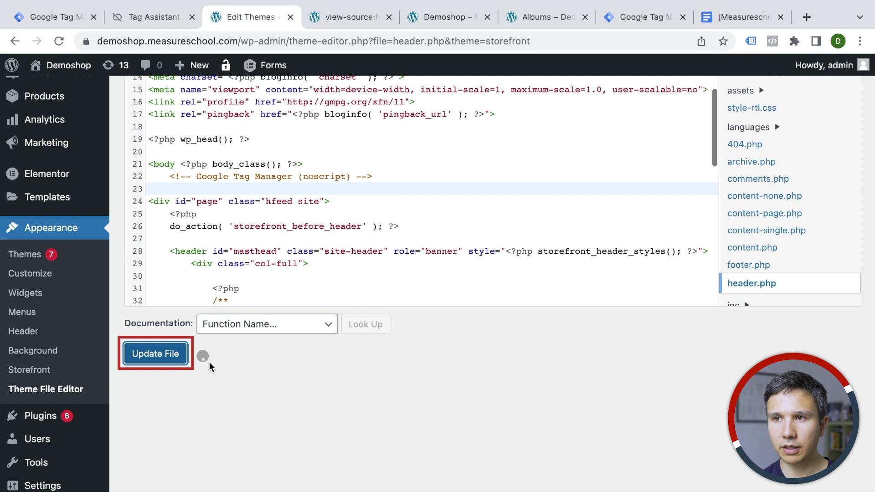
pyautogui.scroll(-5, 113, 374)
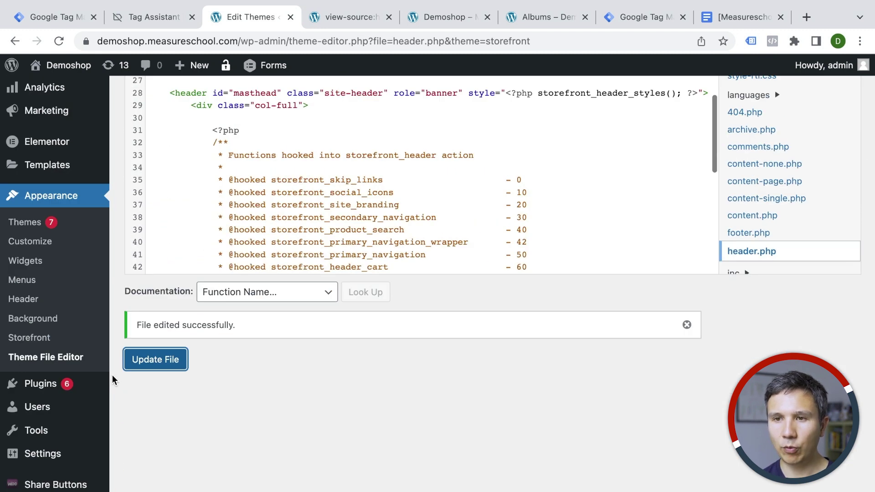
# Search for "google tag" among the plugins available to add and activate Google Tag Manager for WordPress
pyautogui.click(45, 385)
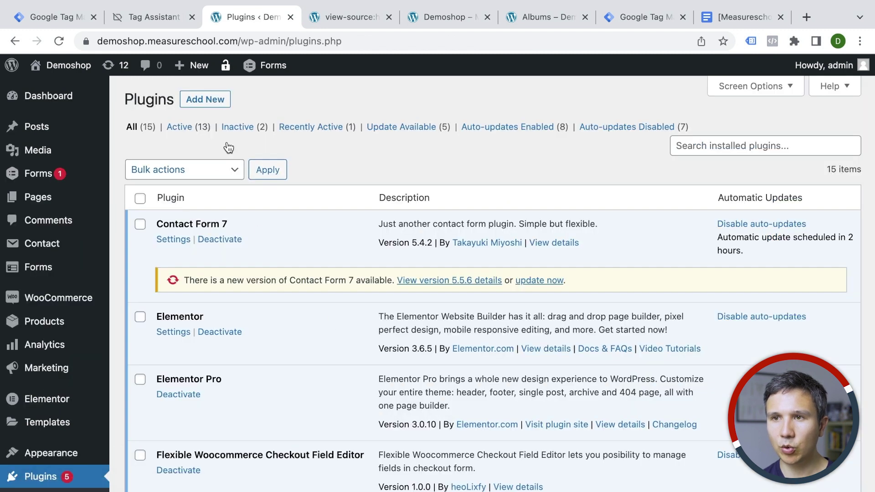
pyautogui.click(211, 98)
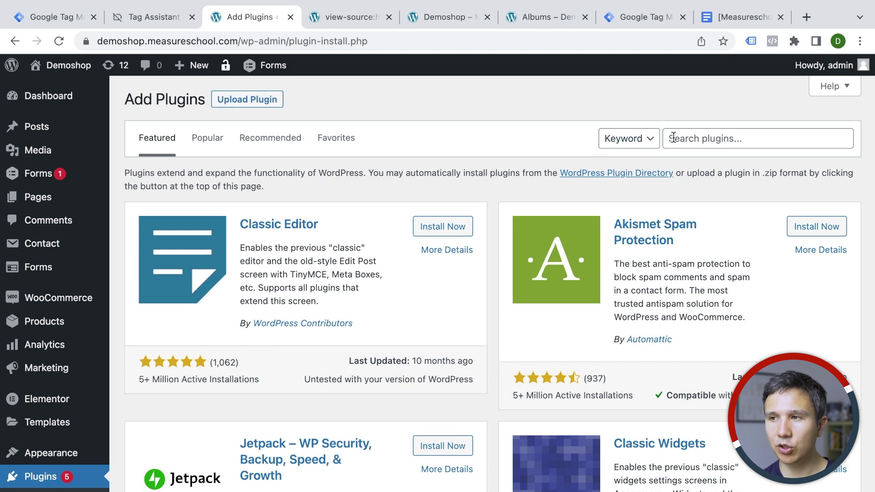
pyautogui.click(697, 134)
pyautogui.write('google tag')
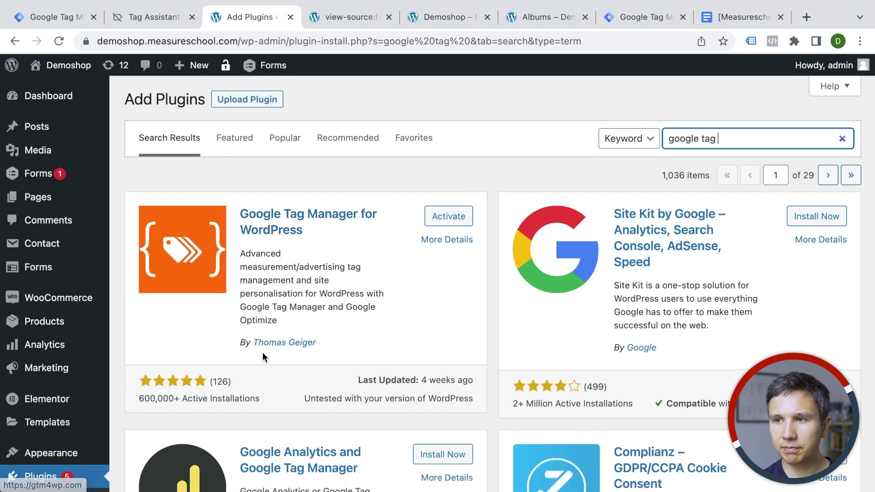
pyautogui.click(451, 218)
# Open the Google Tag Manager options page in the WordPress settings
pyautogui.scroll(-7, 367, 247)
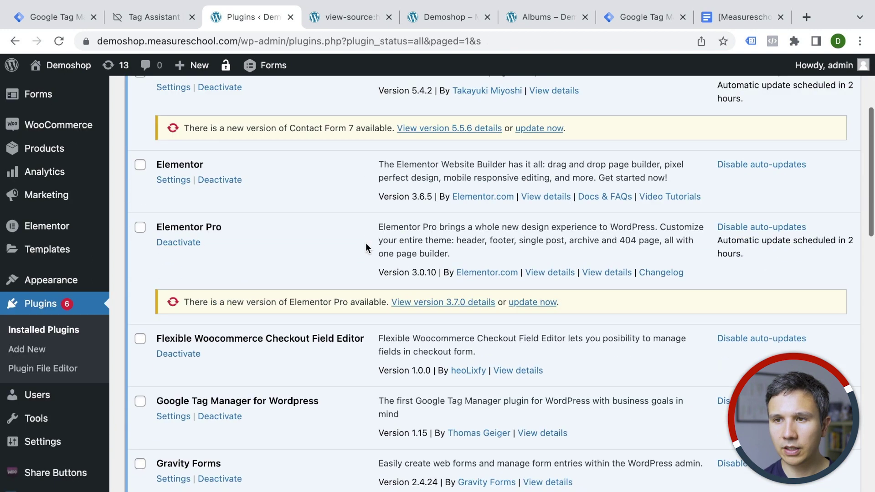
pyautogui.scroll(-1, 367, 247)
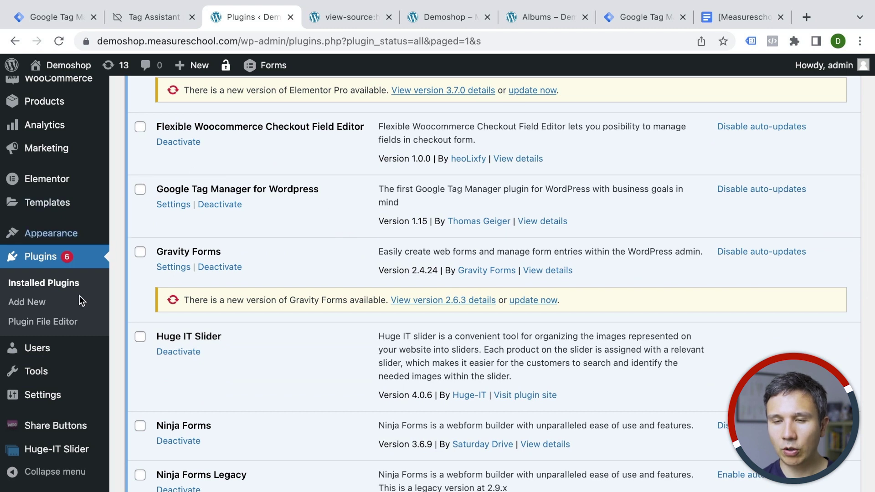
pyautogui.moveTo(41, 403)
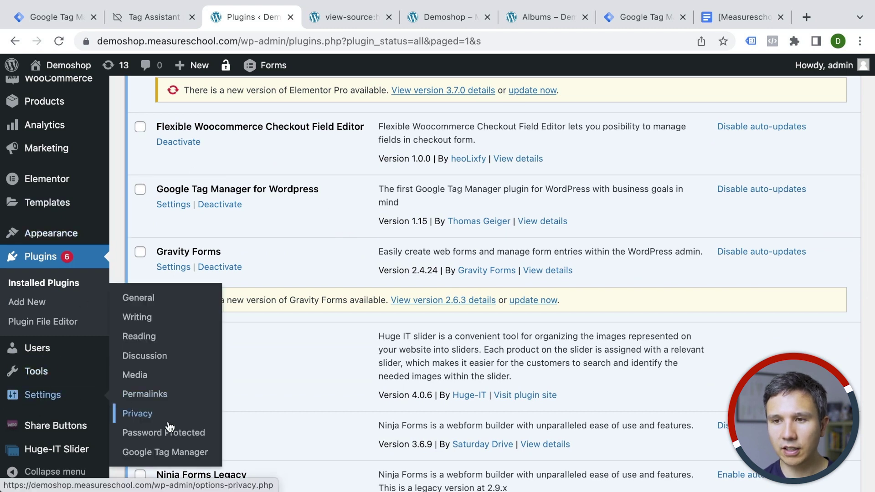
pyautogui.click(174, 458)
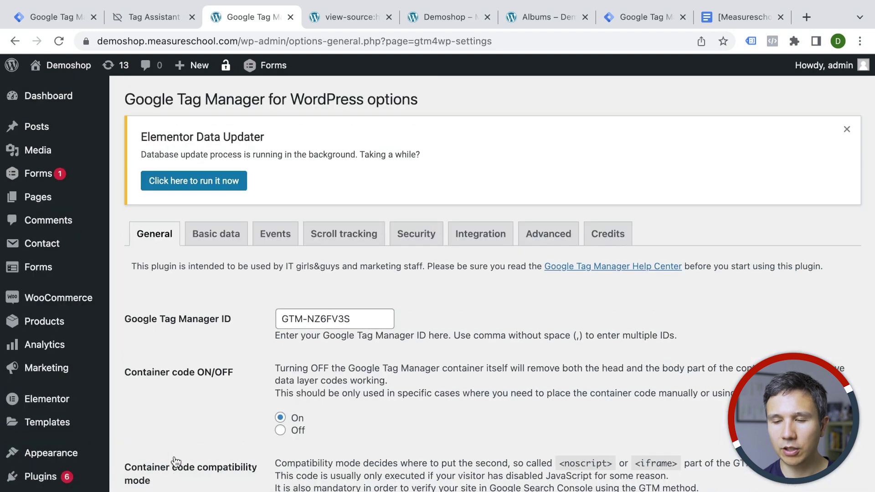
# Copy the container ID GTM-NQTVRL5 from the GTMforBeginners workspace and replace the plugin's Google Tag Manager ID with it
pyautogui.scroll(-3, 182, 422)
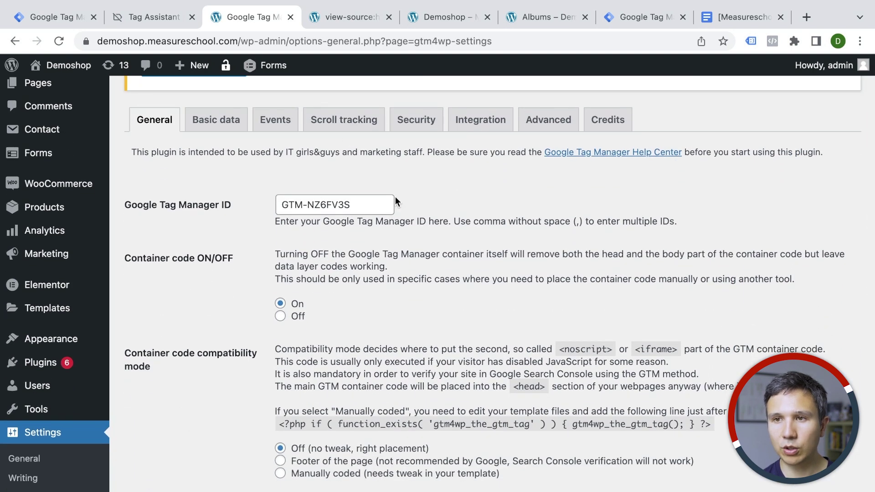
pyautogui.click(68, 18)
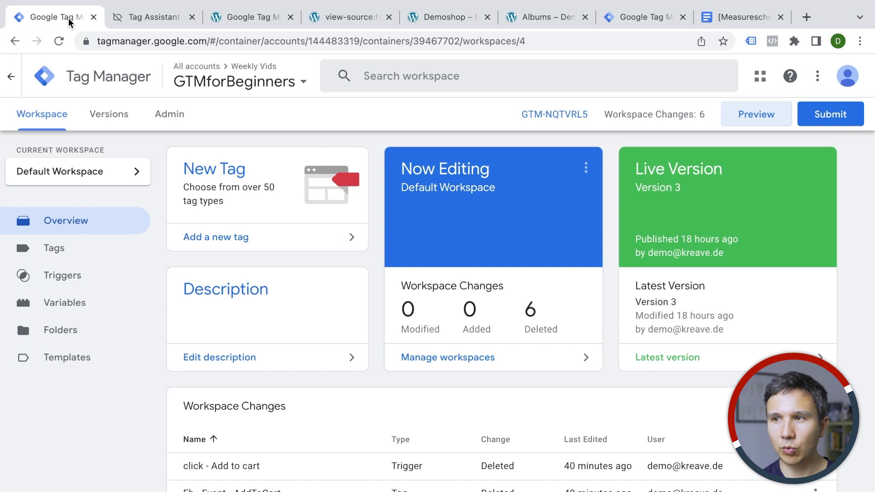
pyautogui.rightClick(571, 119)
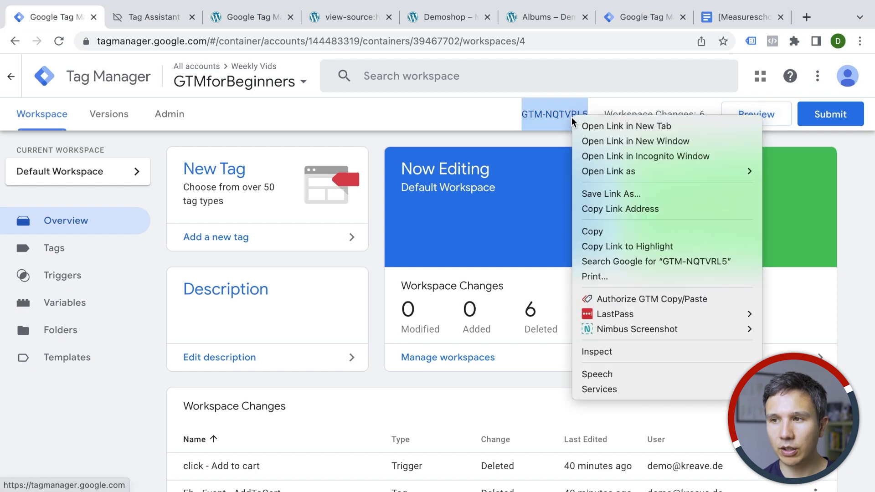
pyautogui.click(606, 231)
pyautogui.click(220, 18)
pyautogui.tripleClick(329, 209)
pyautogui.hotkey('ctrl', 'v')
pyautogui.click(204, 302)
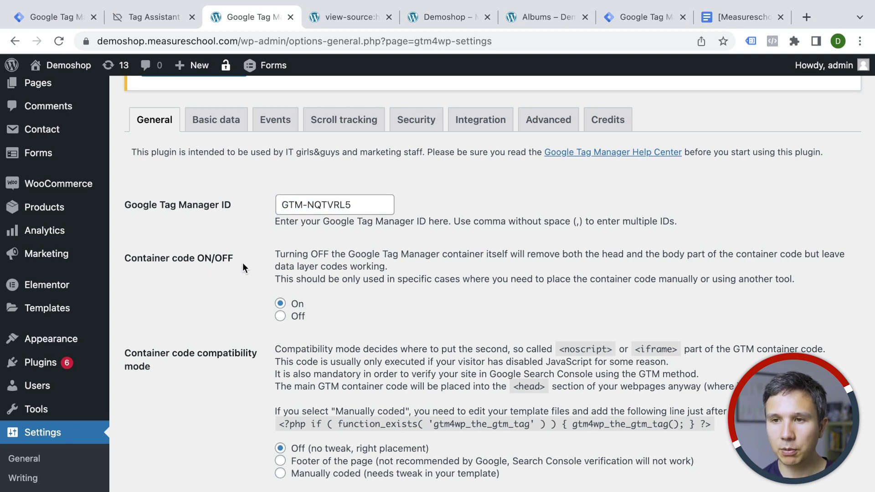
# Review the plugin's container code and compatibility mode options and save the settings
pyautogui.scroll(-3, 243, 262)
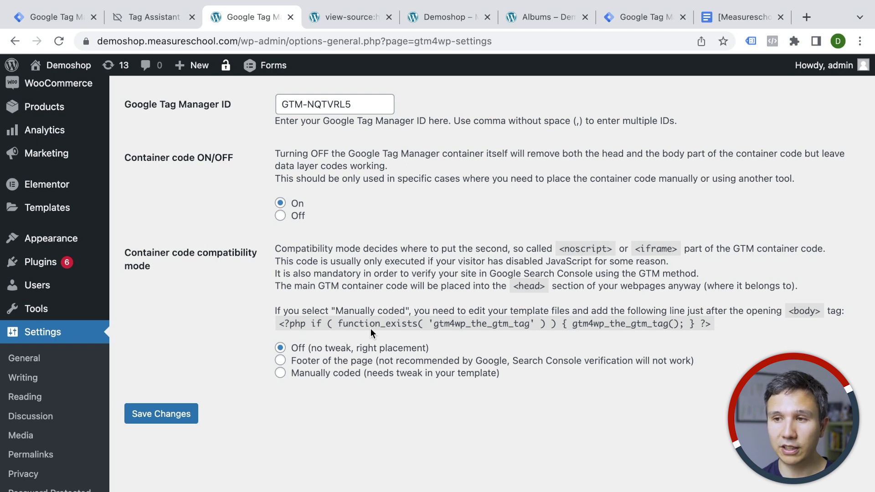
pyautogui.scroll(3, 264, 379)
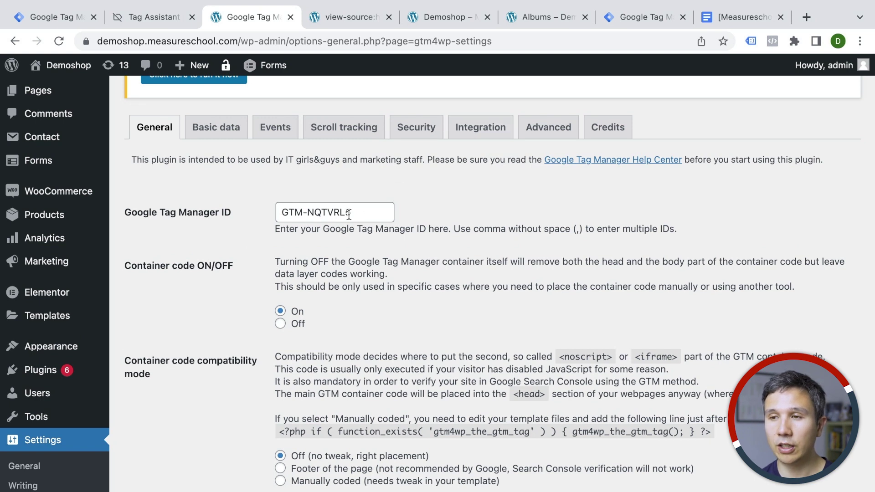
pyautogui.scroll(-5, 222, 284)
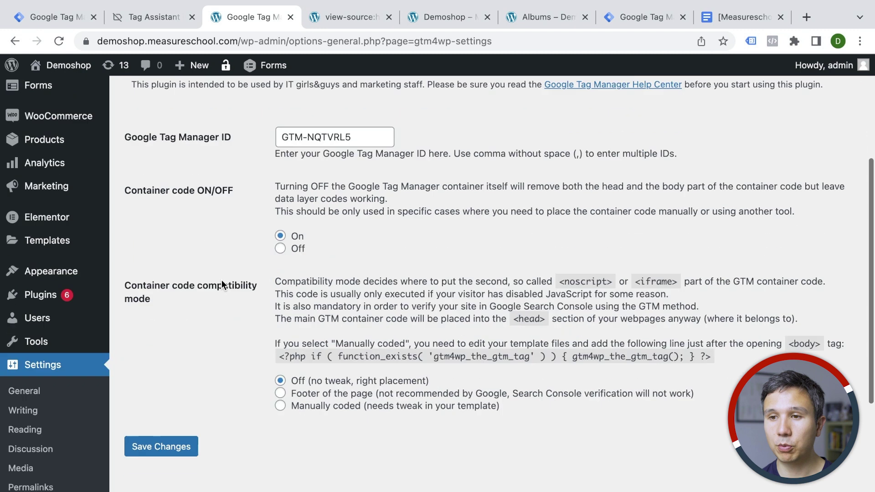
pyautogui.click(177, 302)
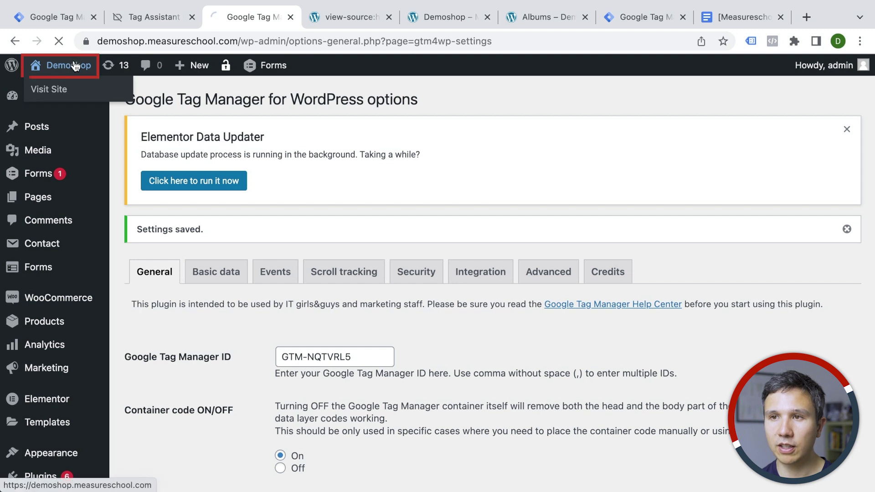
# Visit the shop's home page, view its source and examine the Tag Manager script and the code around the opening body tag
pyautogui.click(73, 65)
pyautogui.rightClick(370, 281)
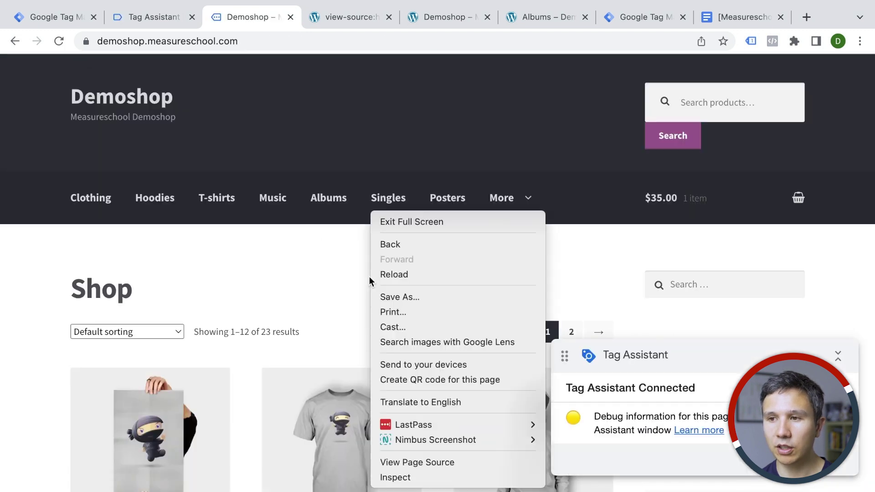
pyautogui.click(401, 462)
pyautogui.scroll(-5, 352, 258)
pyautogui.scroll(-19, 353, 259)
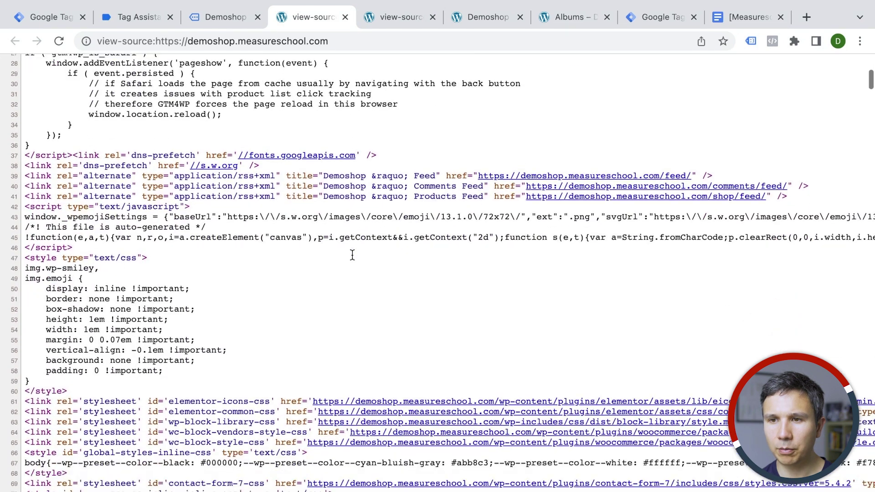
pyautogui.scroll(-20, 353, 259)
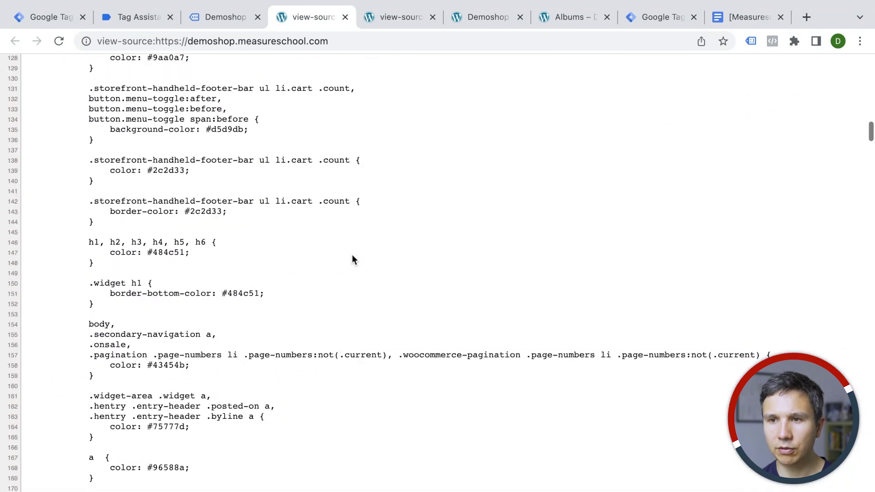
pyautogui.scroll(-20, 352, 258)
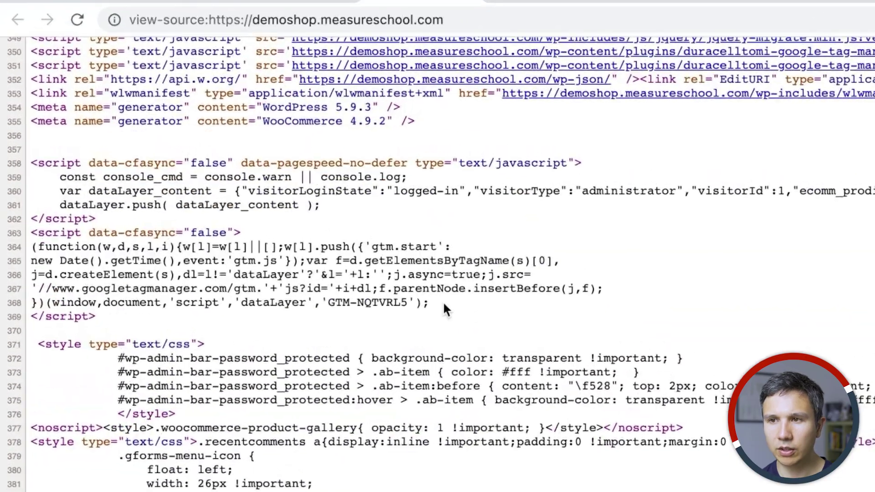
pyautogui.moveTo(443, 303); pyautogui.dragTo(31, 247)
pyautogui.scroll(-7, 198, 311)
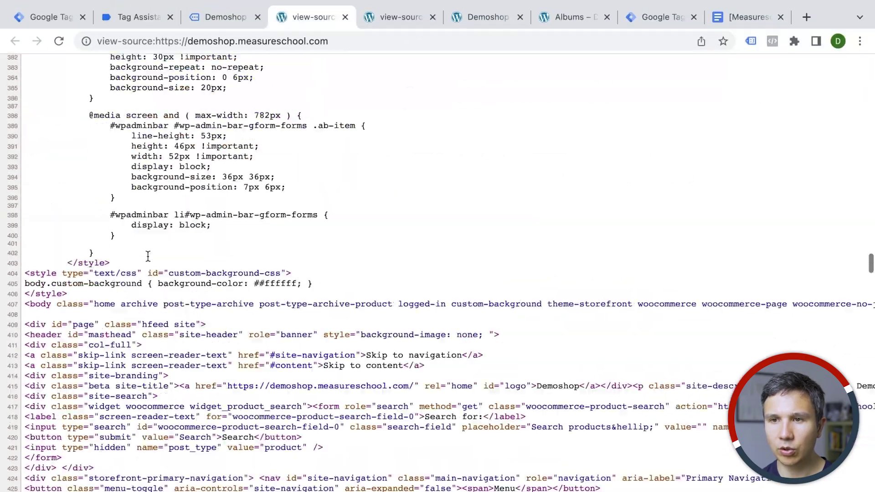
pyautogui.scroll(-20, 149, 257)
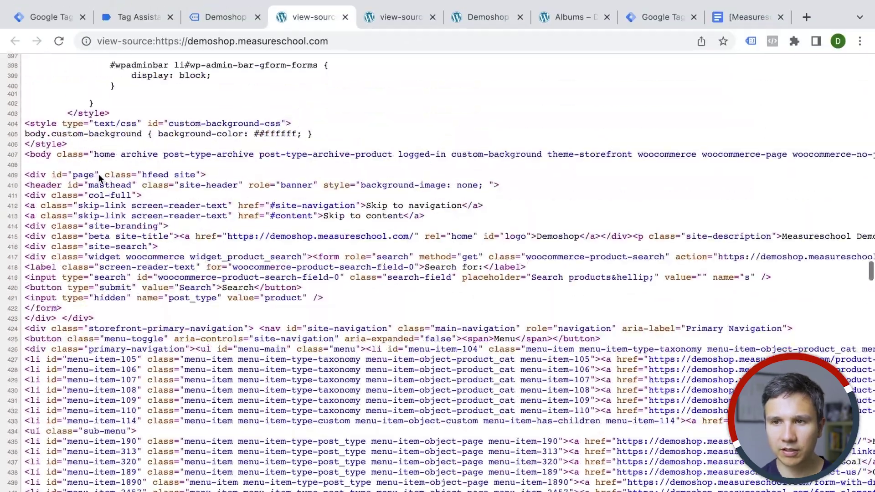
# Search the page source for "gtm" and for "GTM-NQTVRL5", and look through the rest of the code down to its end
pyautogui.hotkey('ctrl', 'f')
pyautogui.write('gtm')
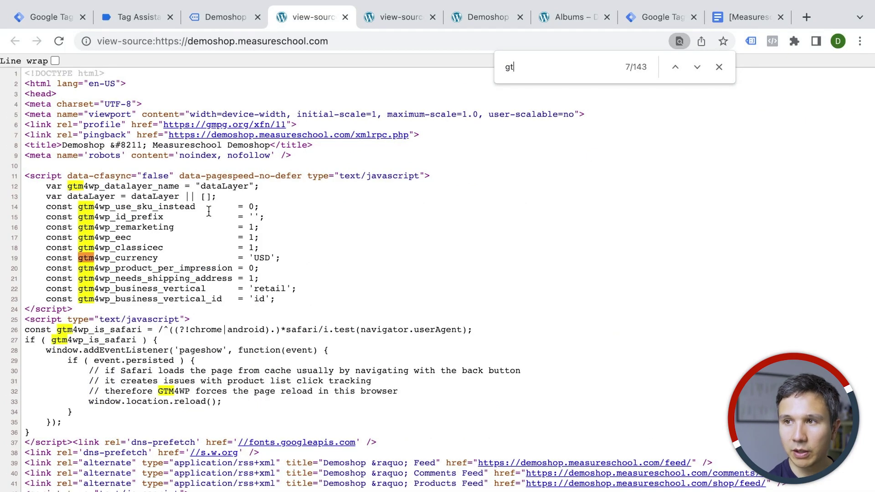
pyautogui.press('BackSpace')
pyautogui.press('BackSpace')
pyautogui.write('GTM-NQTVRL5')
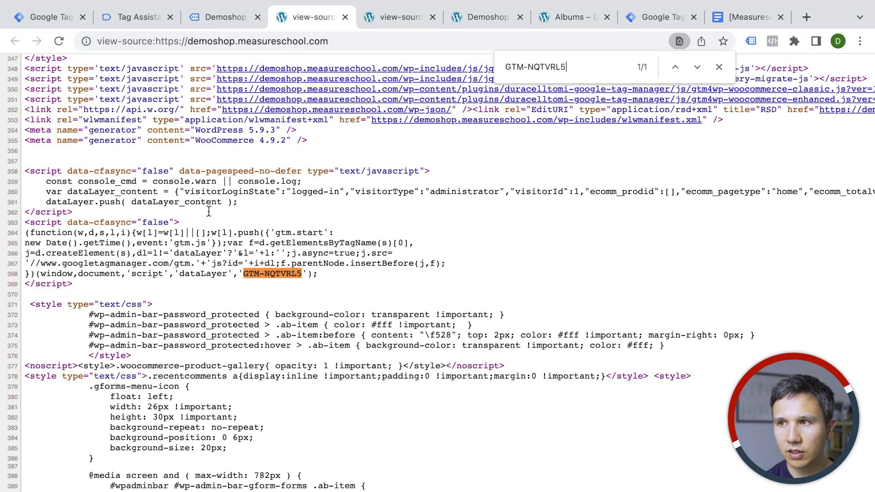
pyautogui.click(699, 66)
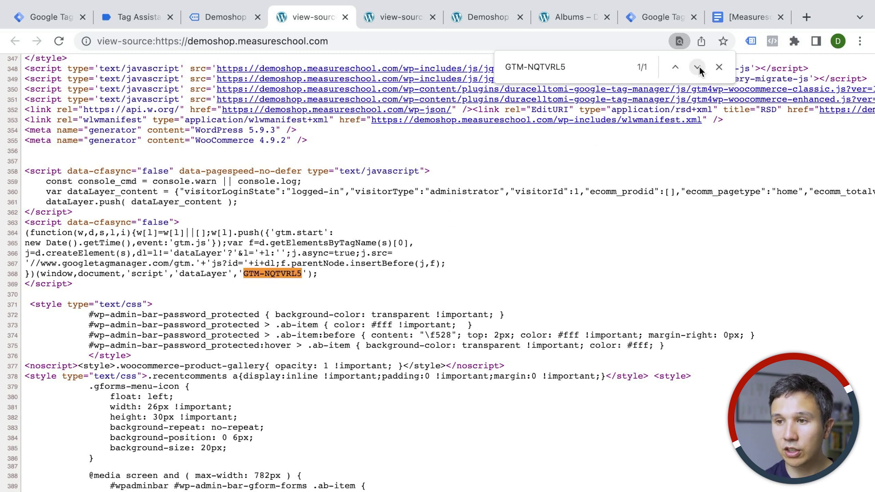
pyautogui.scroll(-7, 454, 329)
pyautogui.scroll(5, 453, 326)
pyautogui.scroll(-20, 452, 326)
pyautogui.scroll(-20, 453, 327)
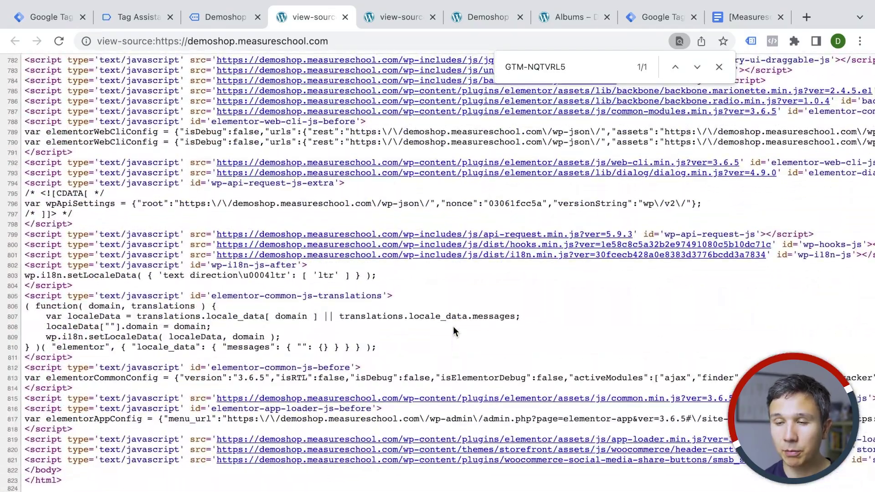
# Return to the shop's home page and check the Tag Assistant Legacy analysis for the installed Google Tag Manager containers
pyautogui.click(225, 18)
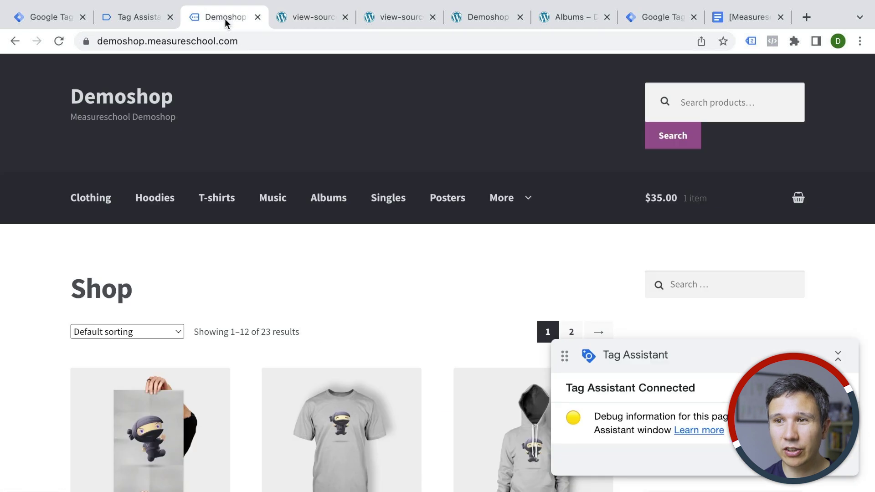
pyautogui.click(133, 14)
pyautogui.click(29, 15)
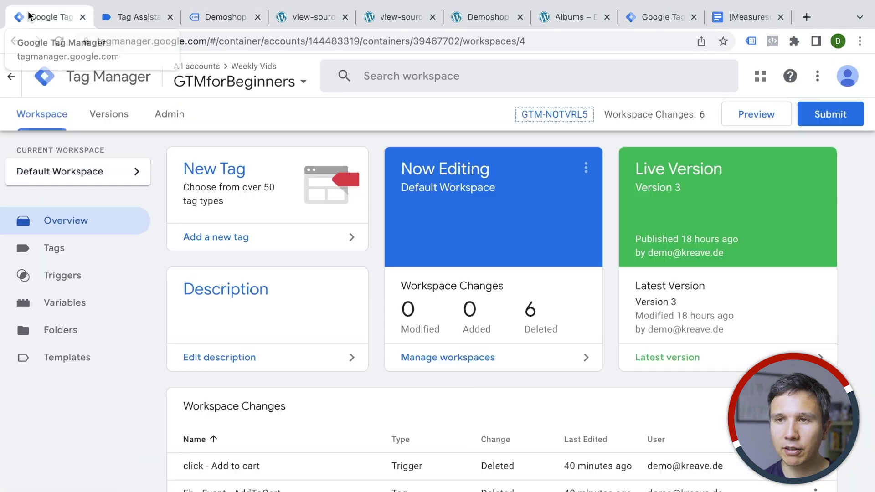
pyautogui.click(224, 17)
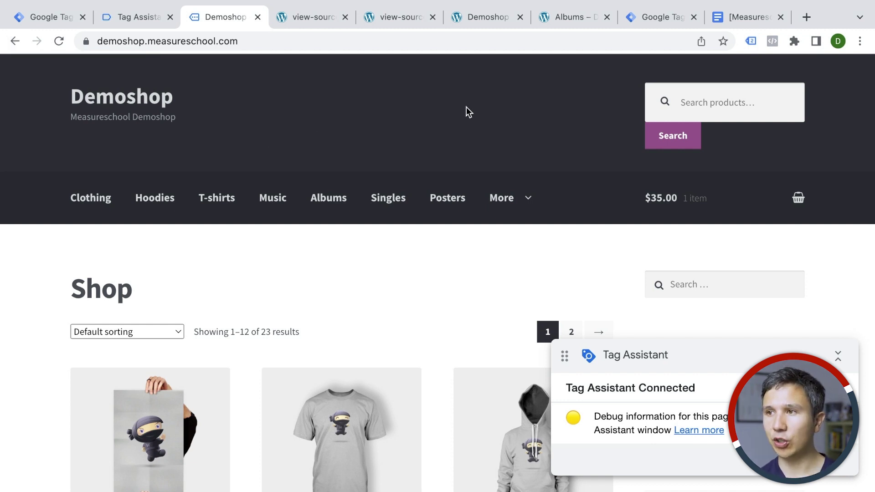
pyautogui.click(752, 42)
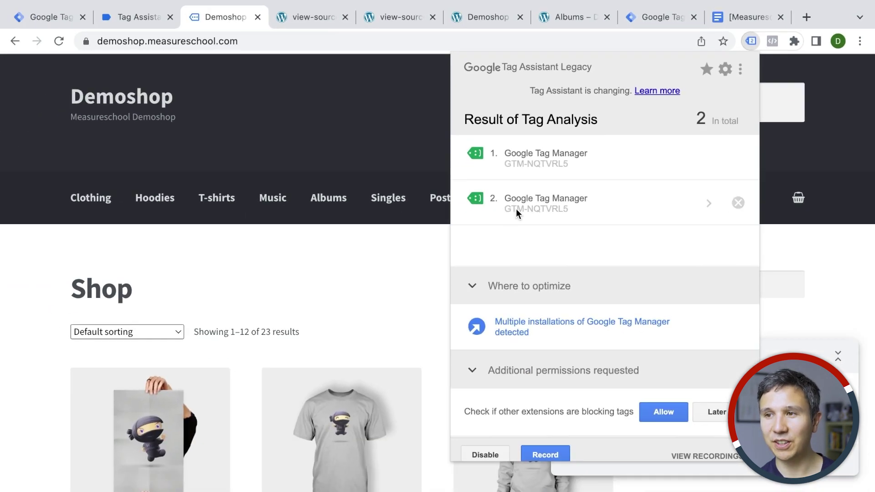
pyautogui.click(356, 155)
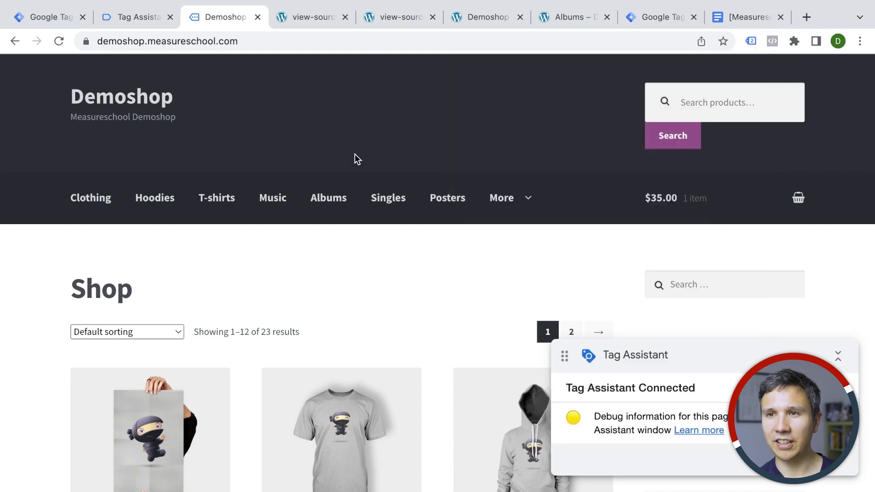
# Restart preview mode from the Tag Manager workspace and continue into the connected Tag Assistant session
pyautogui.click(130, 17)
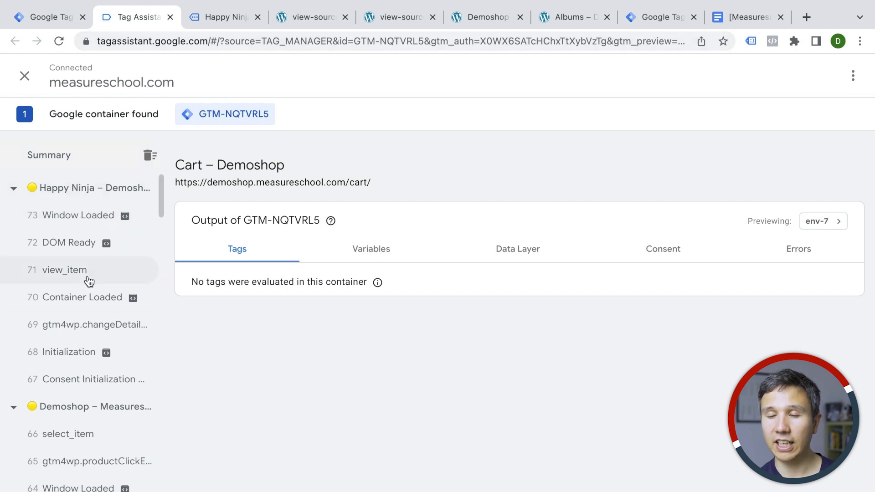
pyautogui.click(44, 21)
pyautogui.click(771, 116)
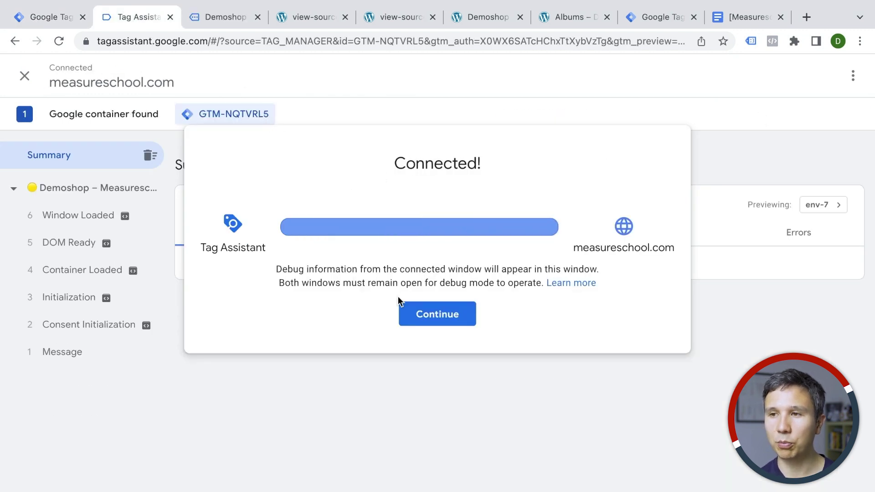
pyautogui.click(425, 322)
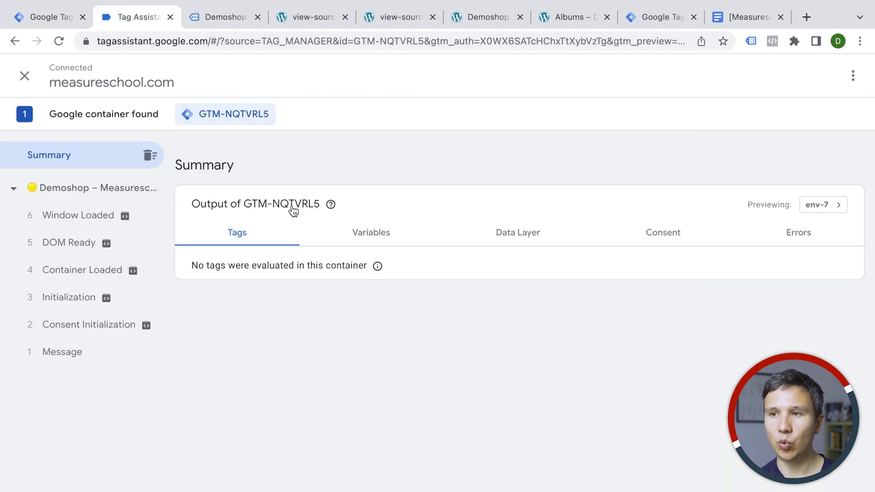
# Return to the connected shop and open the Happy Ninja T-shirt's product page
pyautogui.click(228, 23)
pyautogui.scroll(-3, 316, 359)
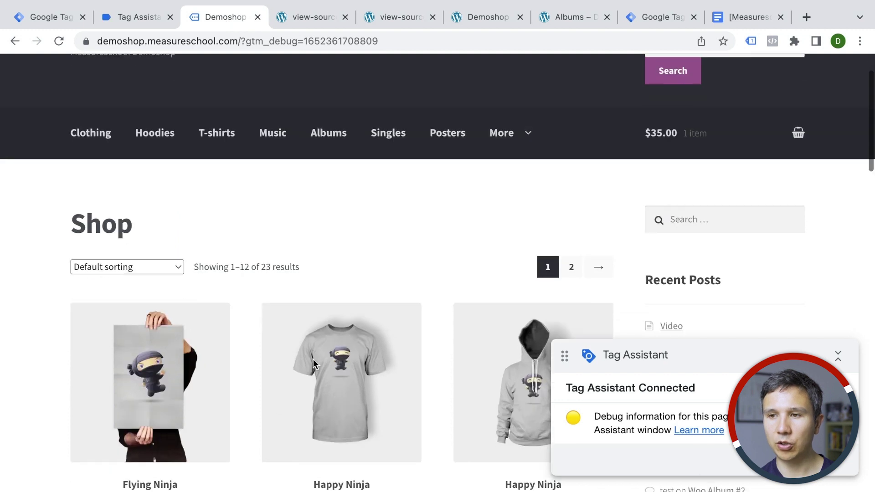
pyautogui.click(357, 332)
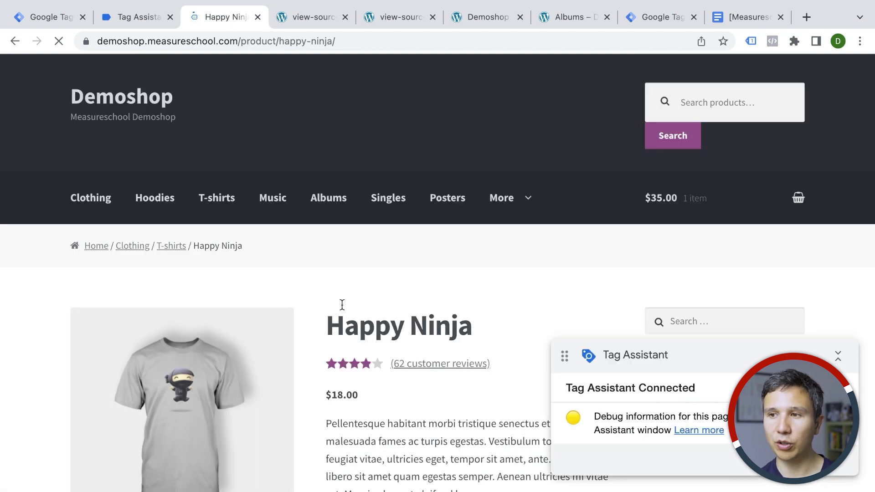
# Look over the Happy Ninja product page, check its recorded events in Tag Assistant, and return to the shop
pyautogui.scroll(-2, 341, 302)
pyautogui.scroll(-1, 342, 305)
pyautogui.click(135, 19)
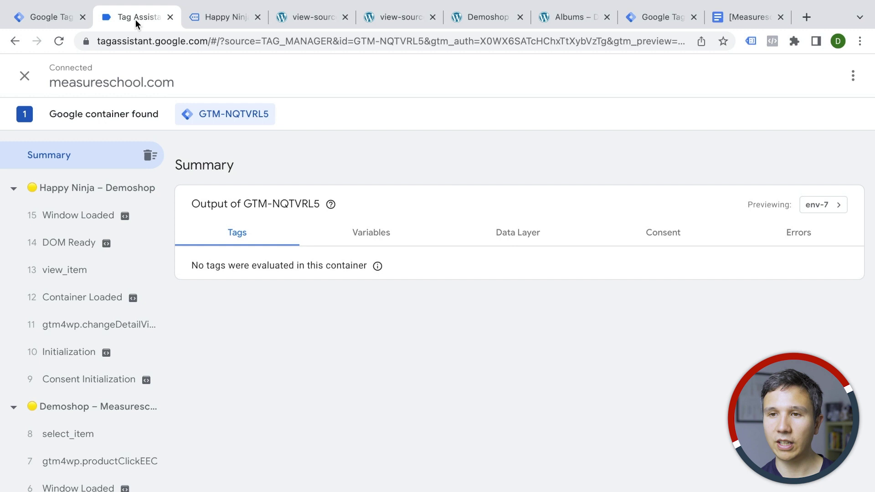
pyautogui.click(216, 21)
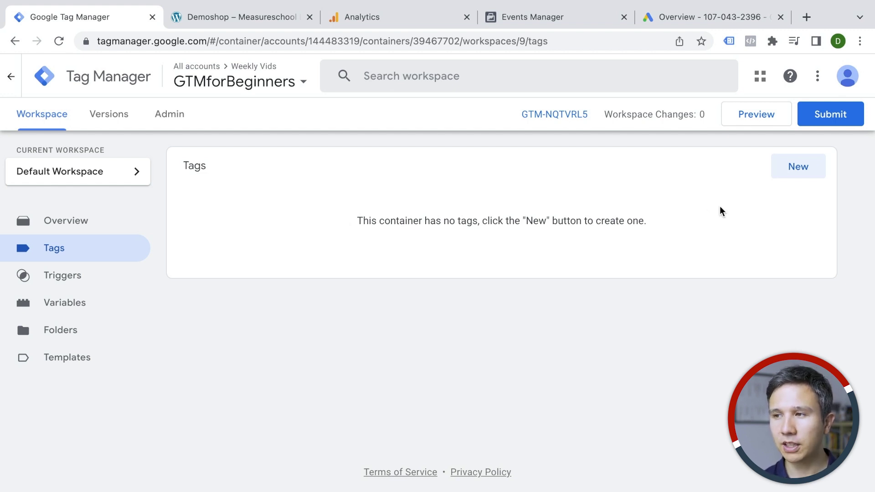
# Create a new tag in the Tag Manager workspace with the tag type Google Analytics: GA4 Configuration
pyautogui.click(797, 168)
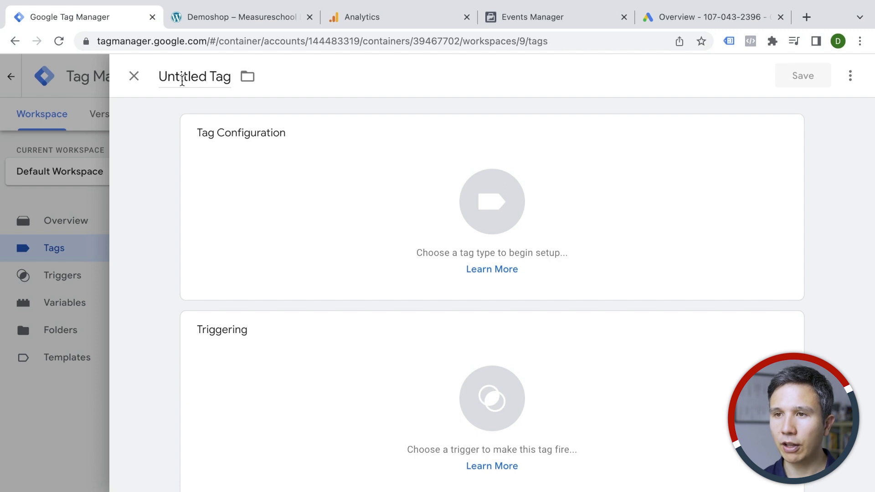
pyautogui.click(283, 199)
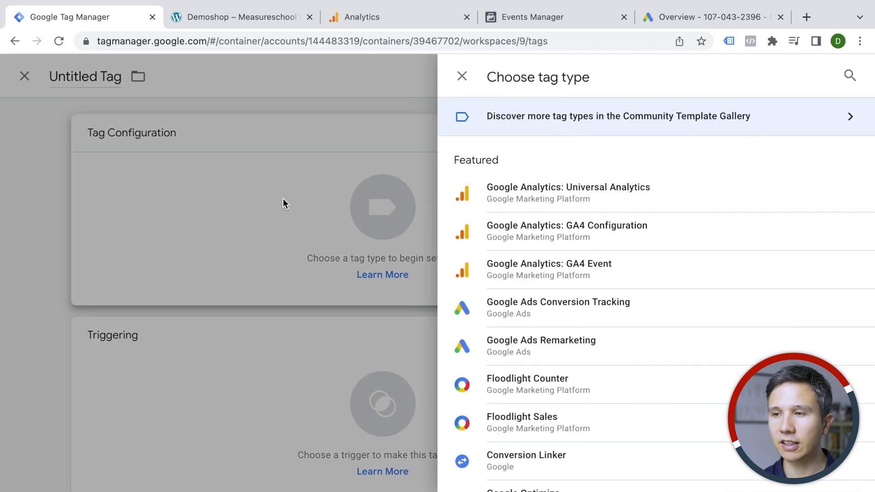
pyautogui.scroll(-5, 591, 236)
pyautogui.scroll(-20, 591, 237)
pyautogui.scroll(-20, 591, 236)
pyautogui.scroll(20, 591, 236)
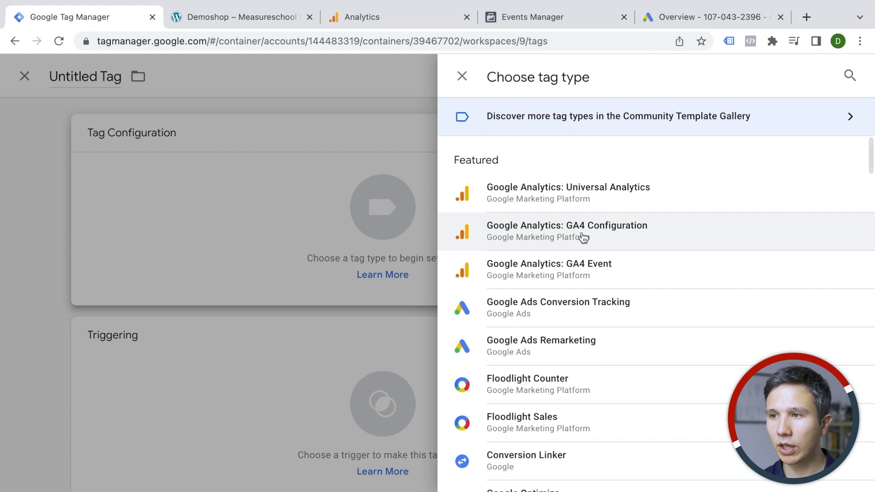
pyautogui.click(535, 240)
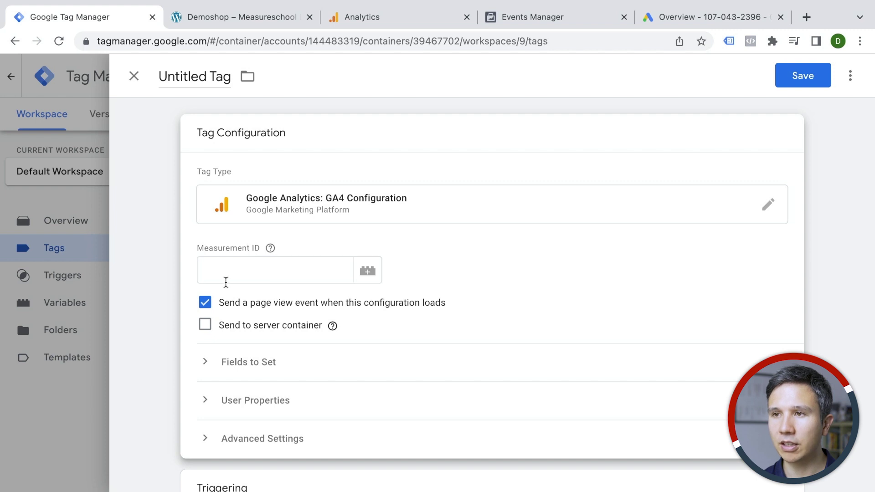
# Switch to Google Analytics and open the Website Demoshop web stream from the demoshop.com property's data streams
pyautogui.click(375, 17)
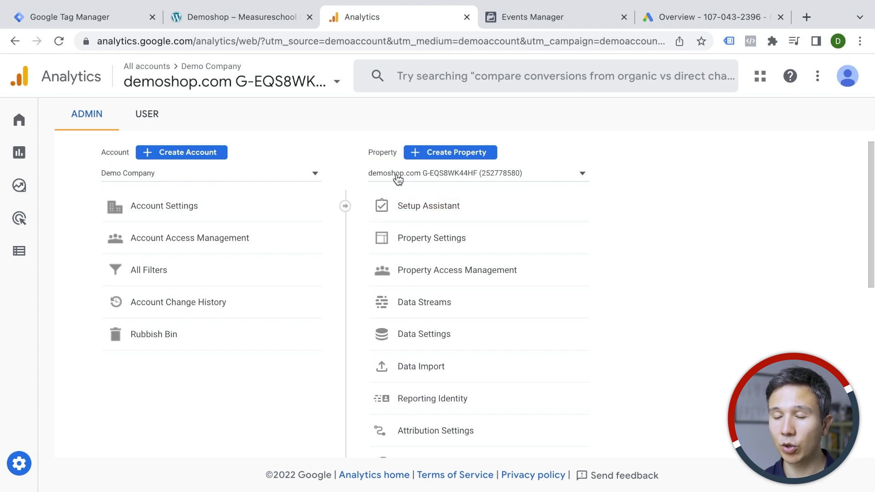
pyautogui.click(403, 310)
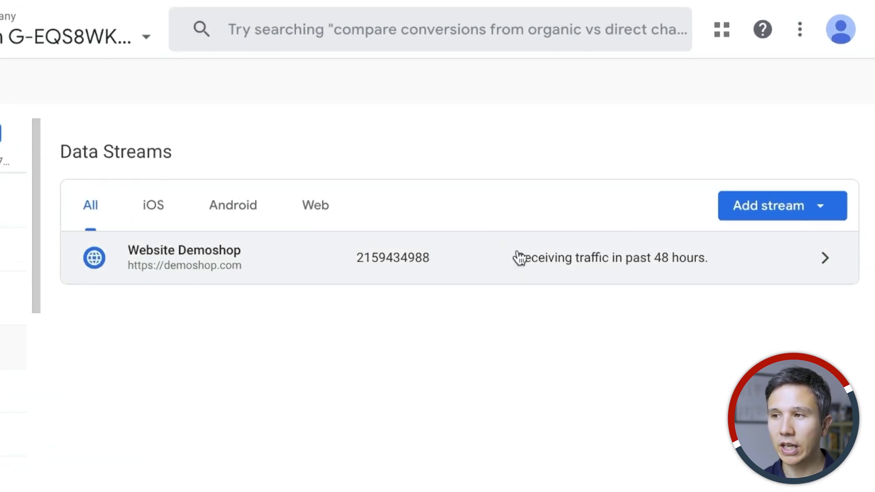
pyautogui.click(775, 214)
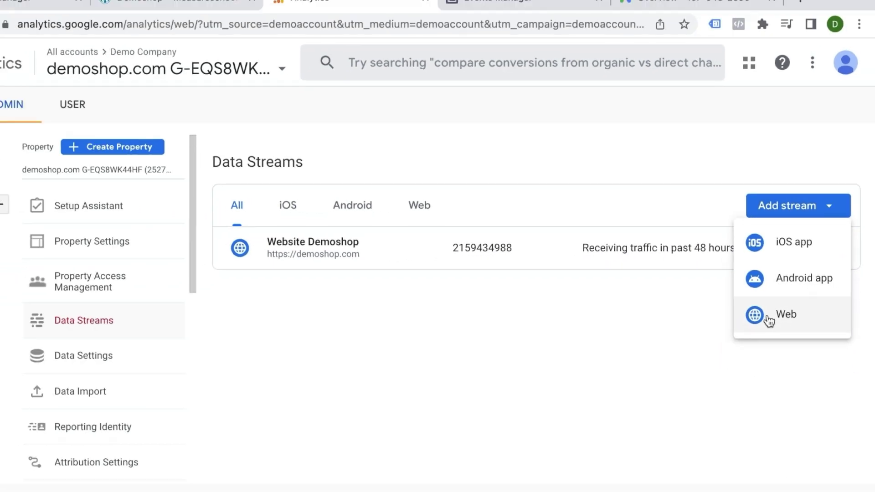
pyautogui.click(604, 287)
pyautogui.click(577, 238)
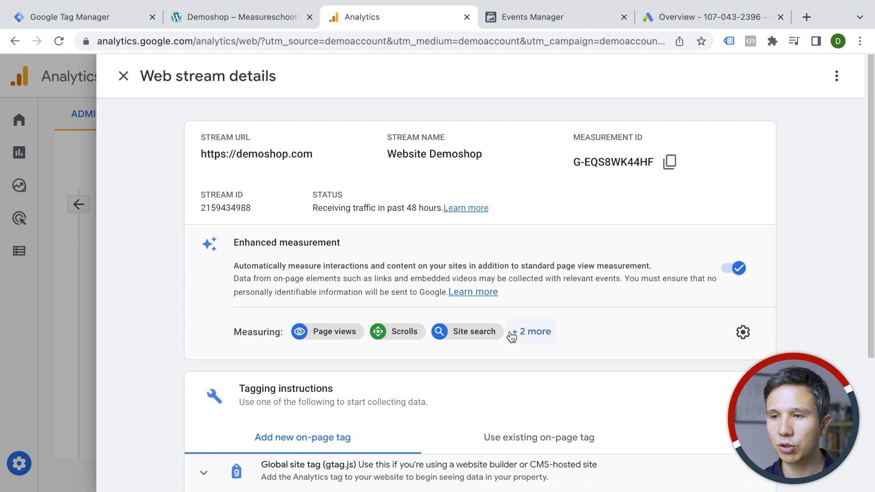
# Expand the stream's Global site tag (gtag.js) tagging instructions and look through the installation code
pyautogui.scroll(-4, 511, 336)
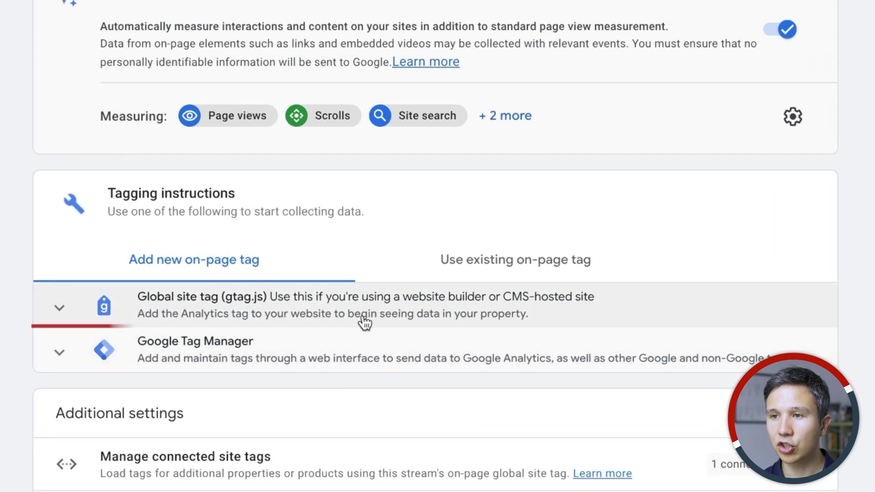
pyautogui.click(427, 287)
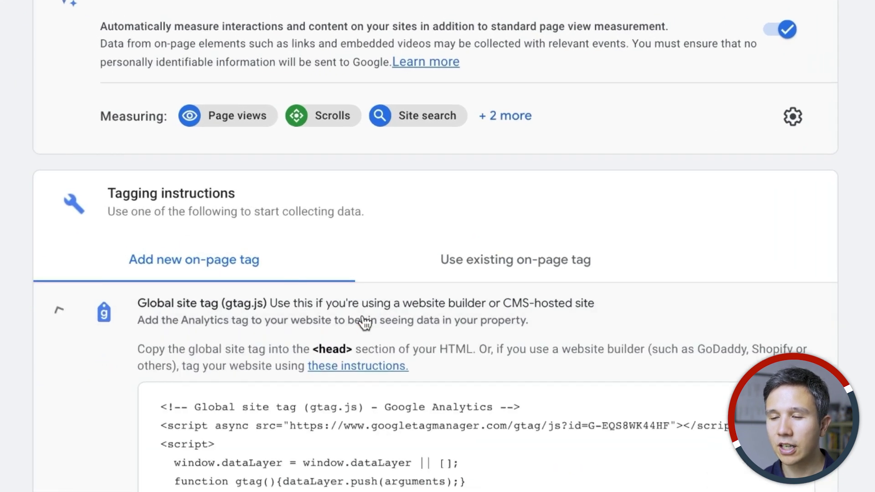
pyautogui.scroll(-4, 364, 322)
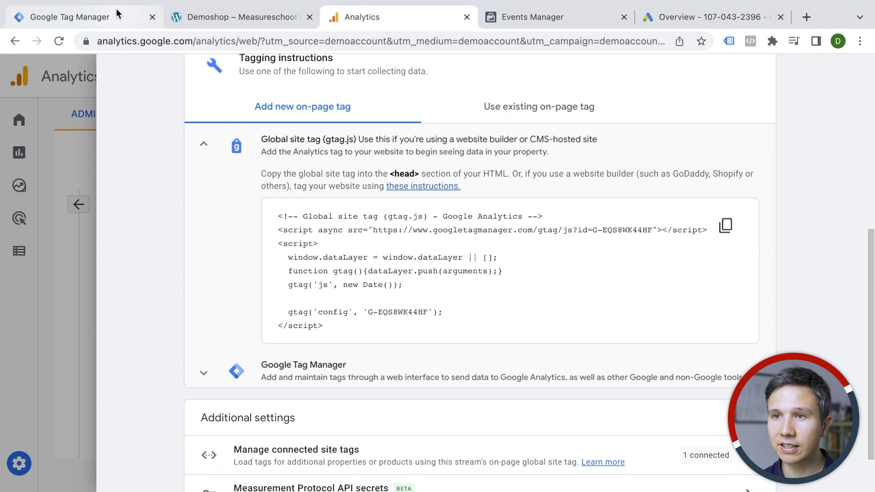
# Return to the untitled tag in Tag Manager and examine its Fields to Set and User Properties sections
pyautogui.click(116, 15)
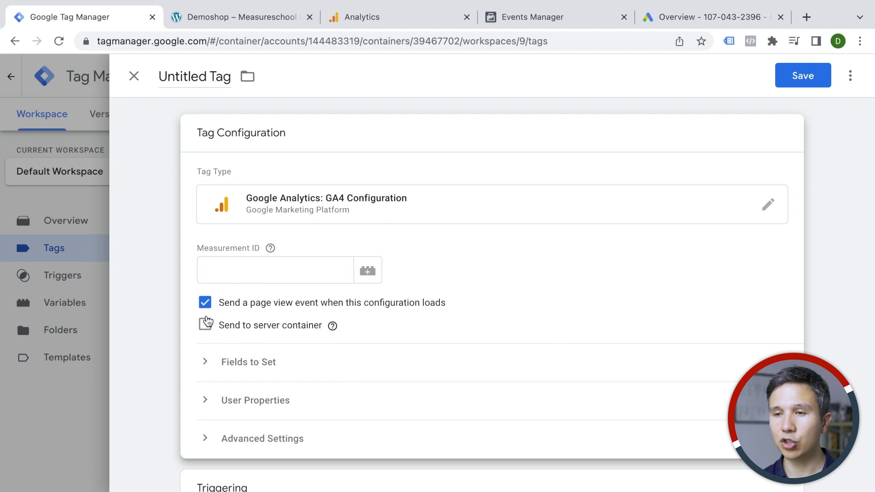
pyautogui.click(228, 366)
pyautogui.click(230, 453)
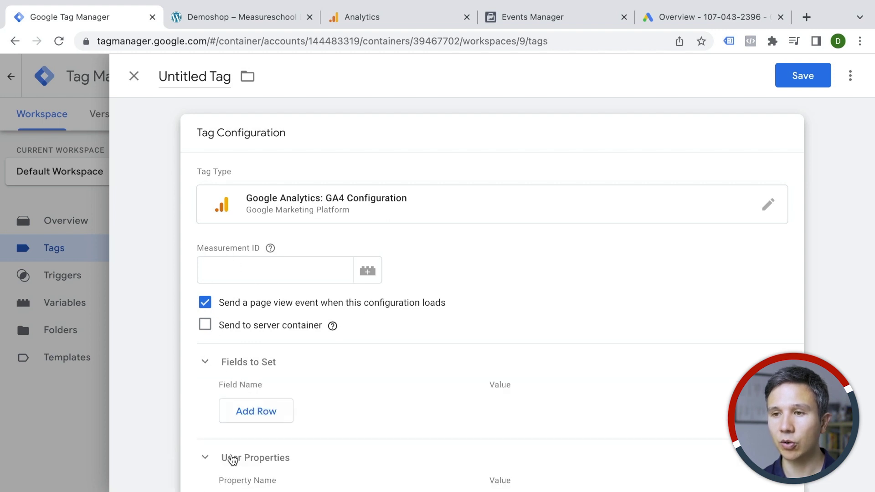
pyautogui.scroll(-4, 258, 400)
pyautogui.scroll(4, 260, 396)
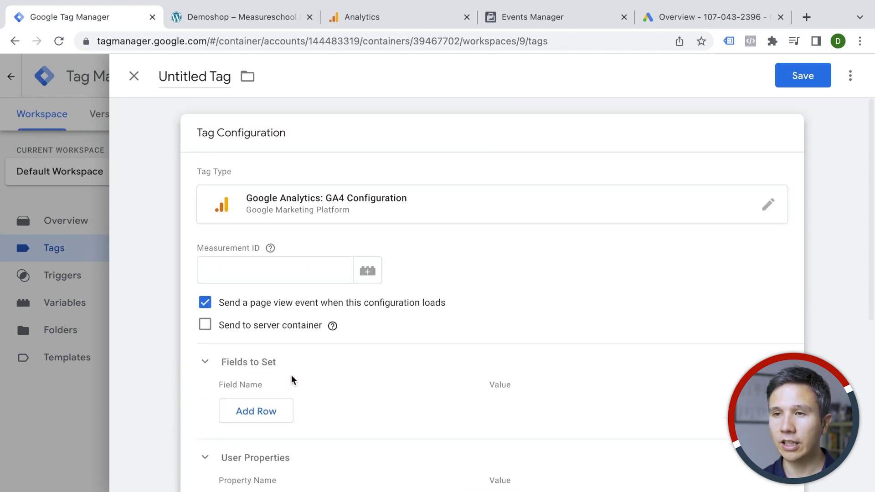
# Copy the web stream's measurement ID G-EQS8WK44HF from Google Analytics and paste it into the GA4 Configuration tag in Tag Manager
pyautogui.click(373, 21)
pyautogui.scroll(7, 331, 252)
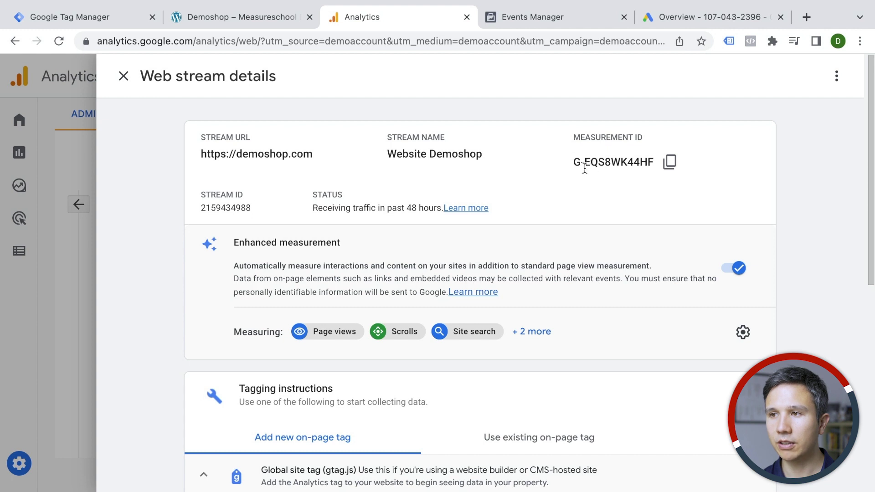
pyautogui.click(670, 171)
pyautogui.click(669, 171)
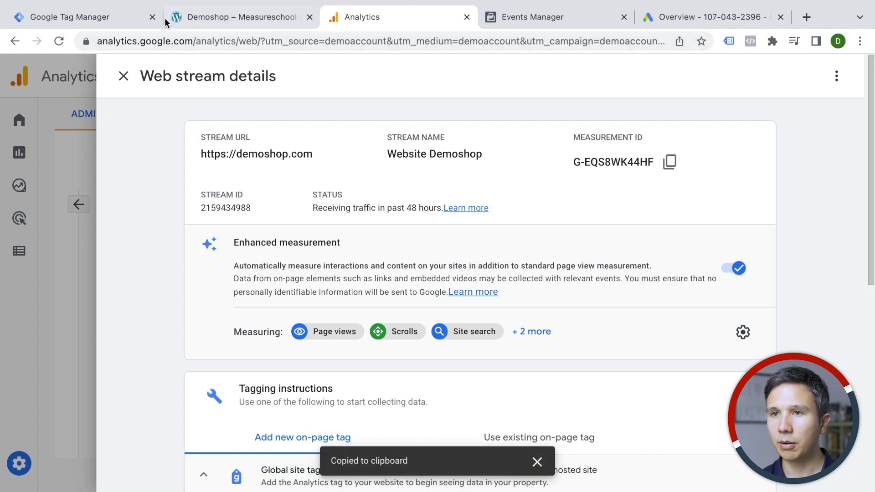
pyautogui.click(108, 16)
pyautogui.click(262, 277)
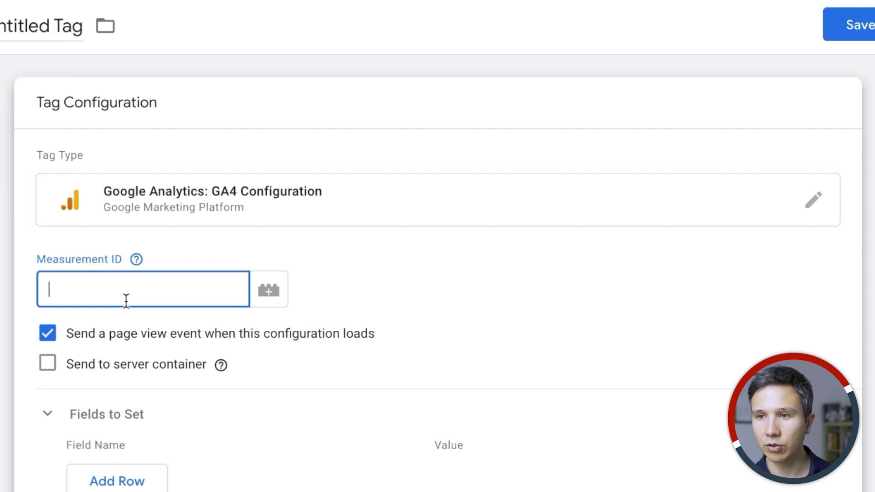
pyautogui.hotkey('ctrl', 'v')
pyautogui.click(457, 297)
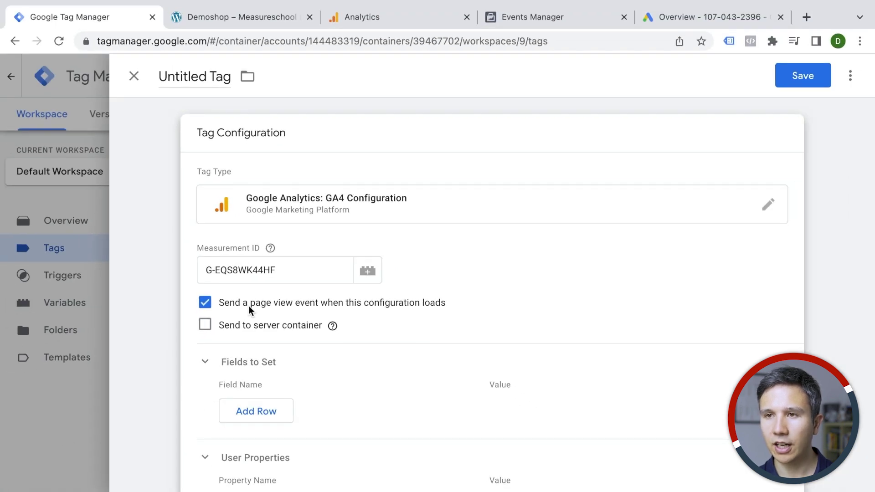
# Name the tag "GA4 - Config Pageview - All Pages"
pyautogui.click(180, 77)
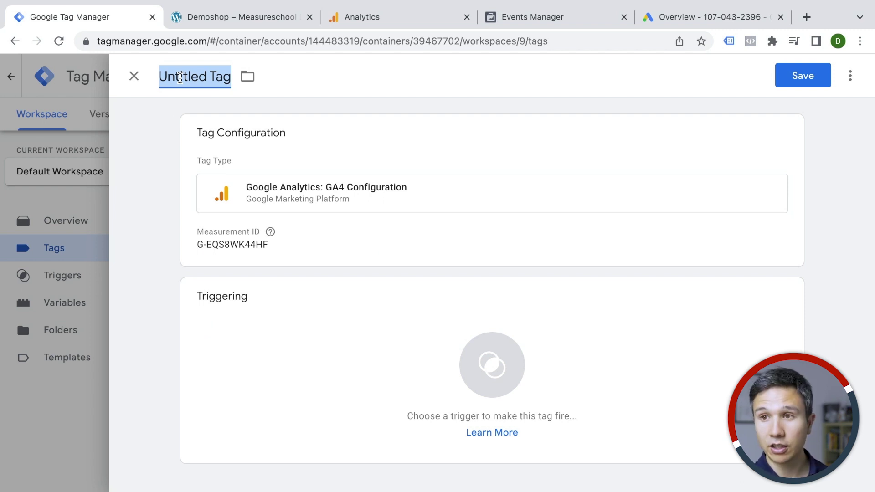
pyautogui.write('GA4 -')
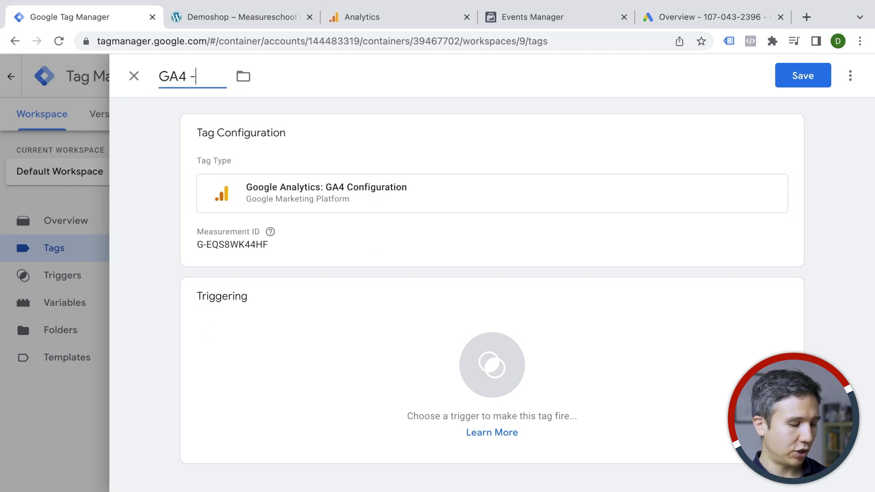
pyautogui.write(' Config P')
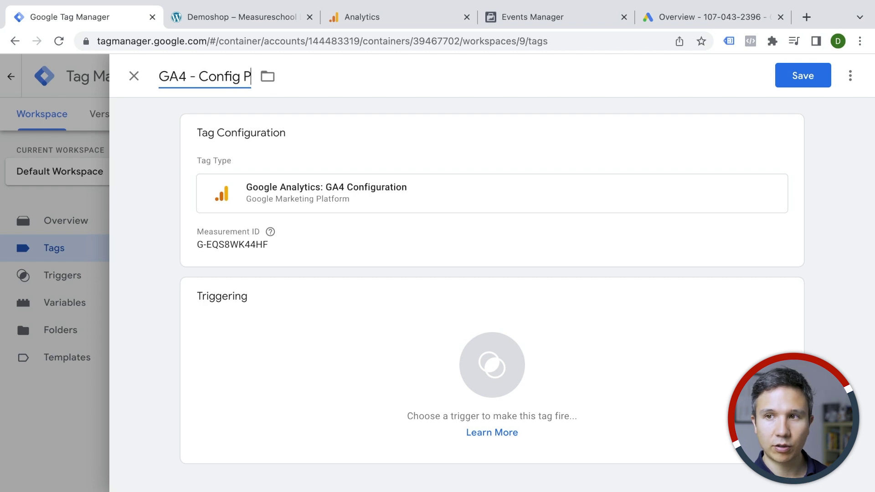
pyautogui.write('ageview - A')
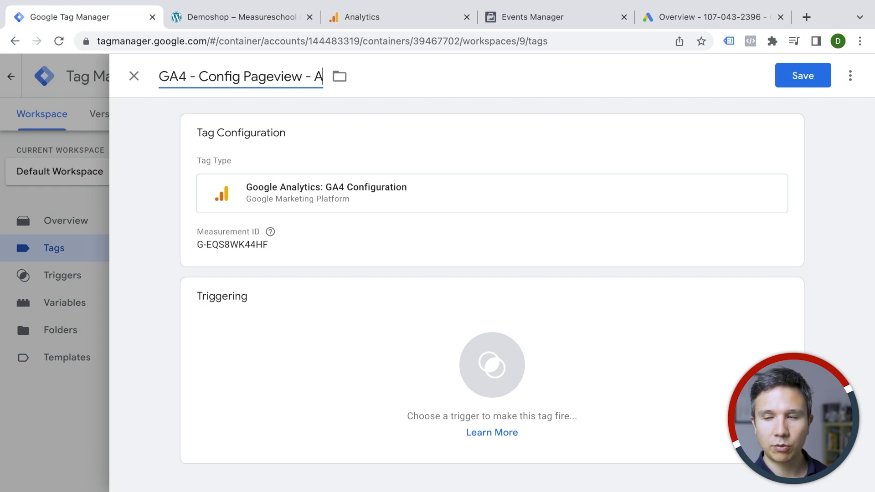
pyautogui.write('ll Pages')
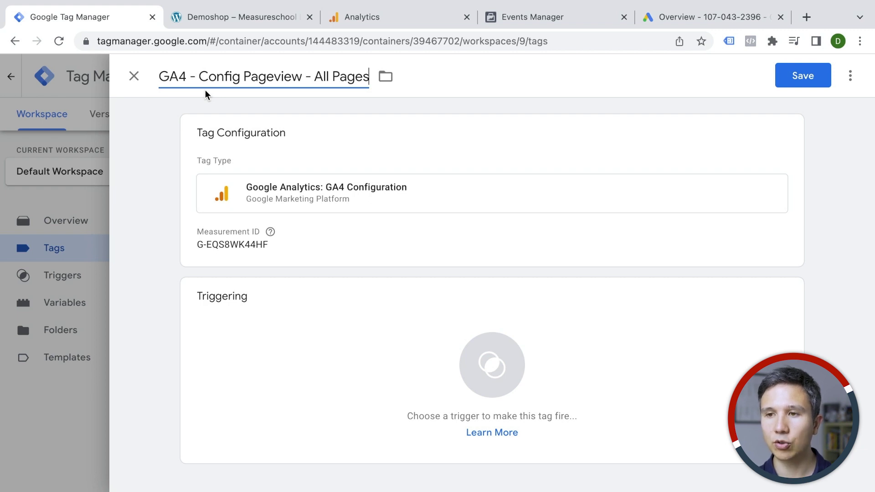
# Assign the All Pages page view trigger to the GA4 configuration tag and save the tag
pyautogui.click(267, 383)
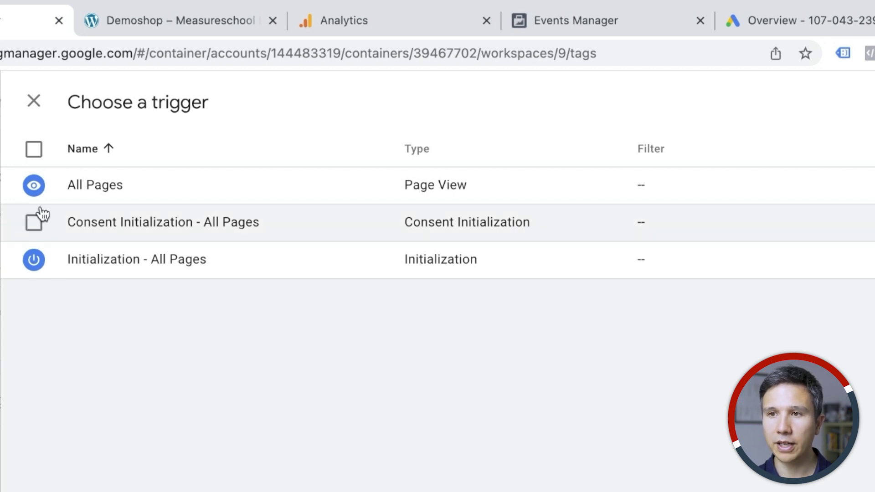
pyautogui.click(38, 191)
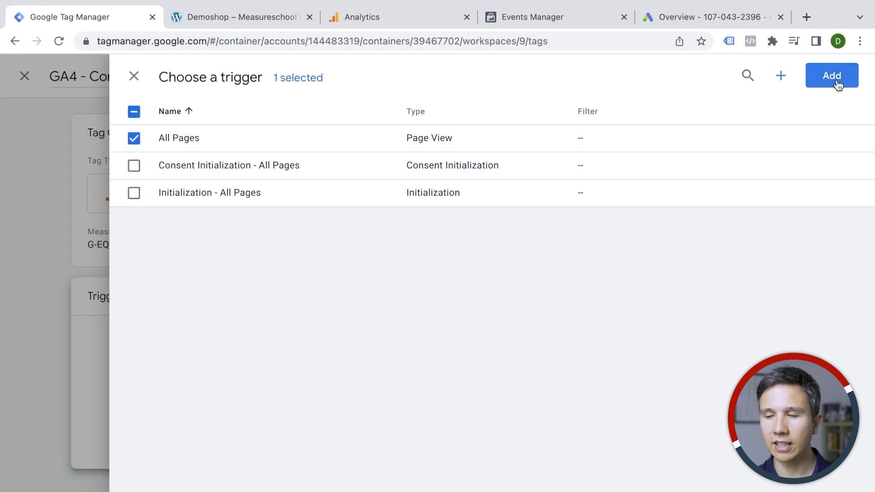
pyautogui.click(832, 74)
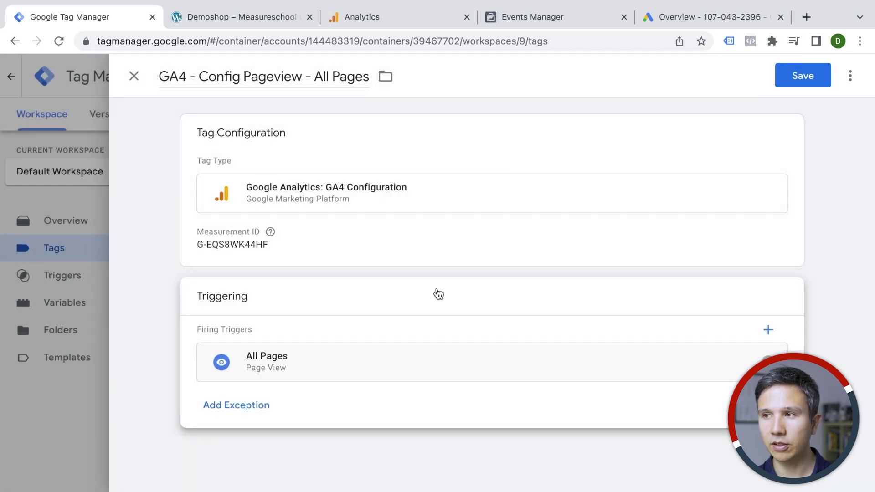
pyautogui.click(800, 84)
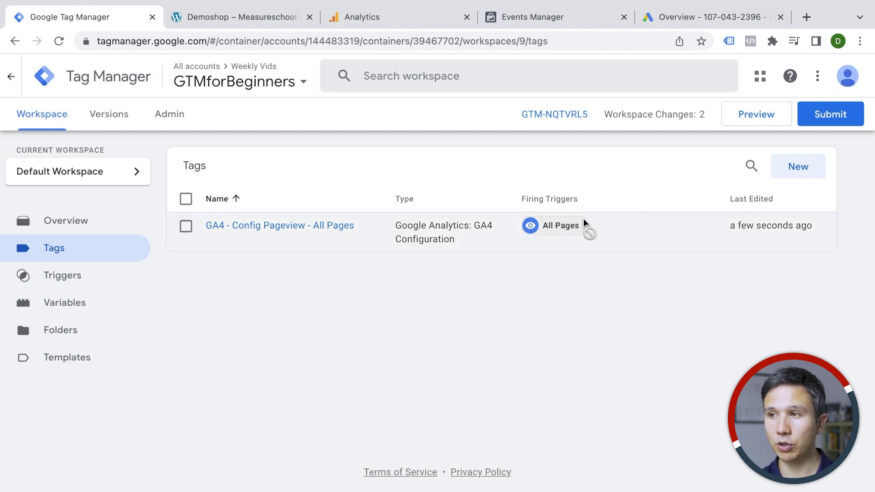
# Start preview mode for the workspace, connect it to the demo shop, and continue into the Tag Assistant summary of fired tags
pyautogui.click(753, 117)
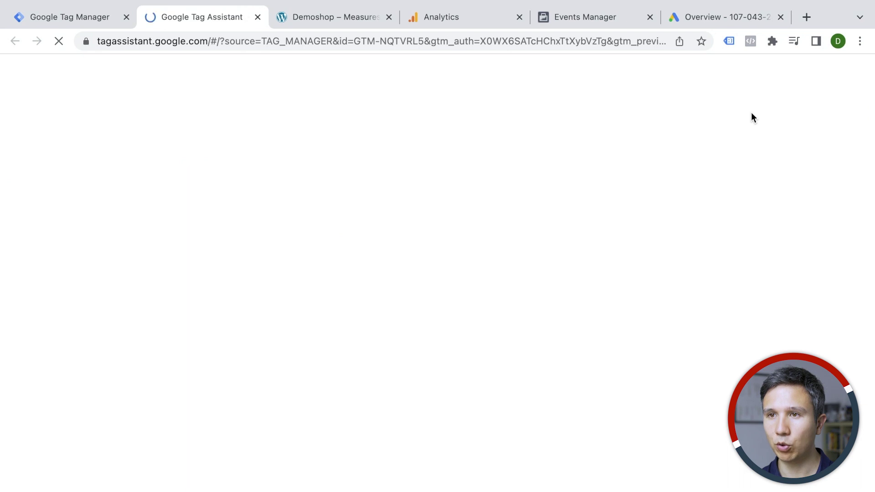
pyautogui.click(427, 419)
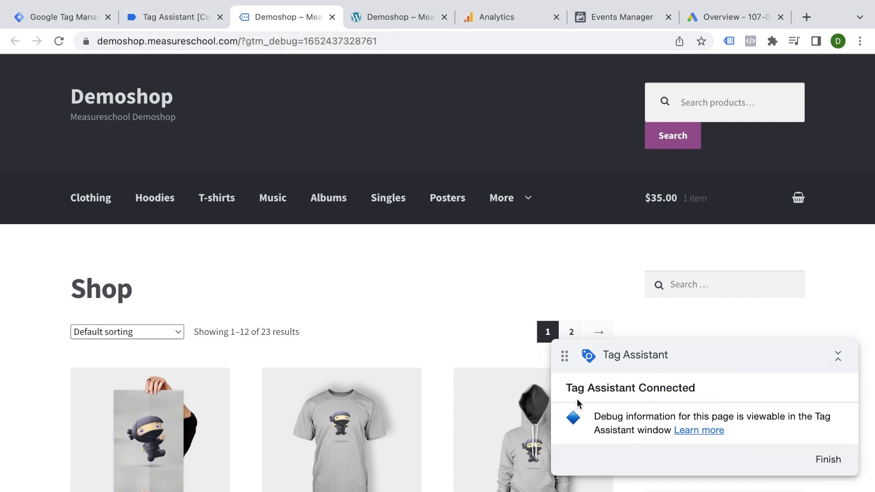
pyautogui.click(186, 18)
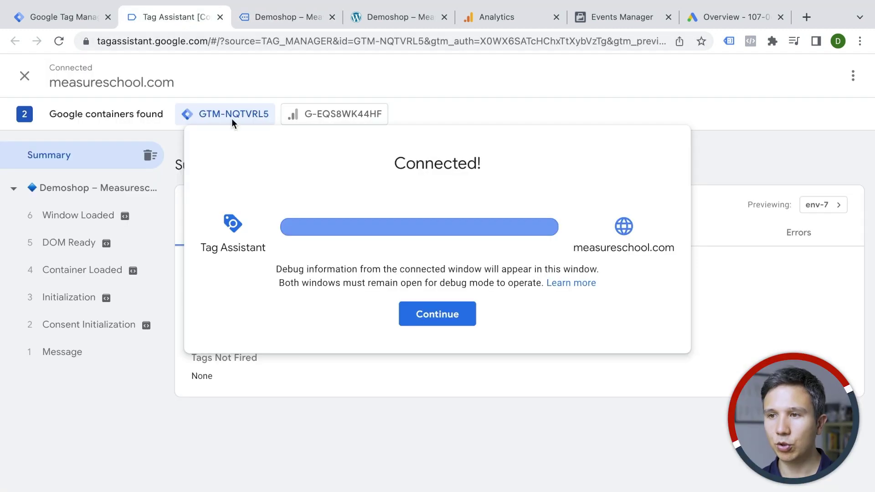
pyautogui.click(432, 318)
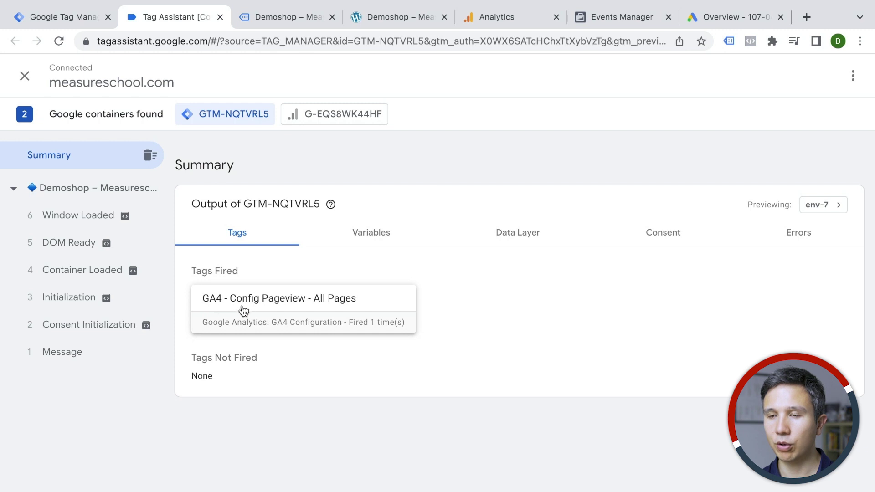
# Return to the connected shop page and enable Tag Assistant Legacy for it
pyautogui.click(268, 14)
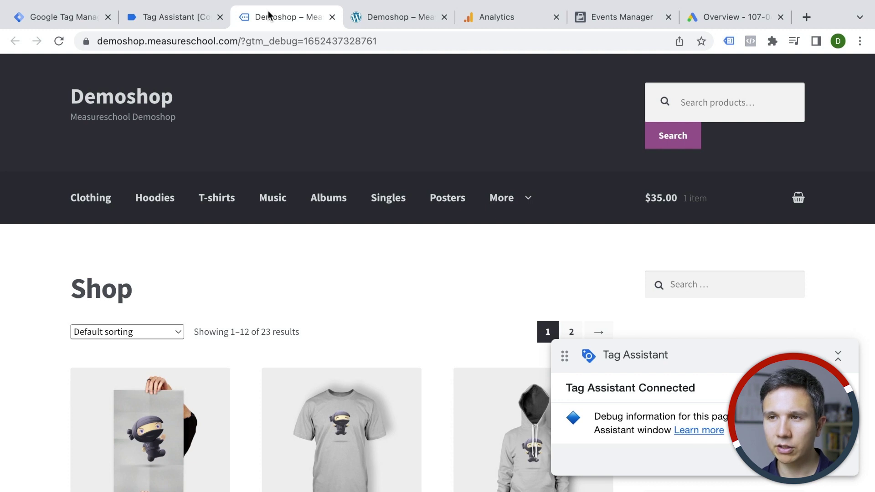
pyautogui.click(729, 41)
pyautogui.click(452, 193)
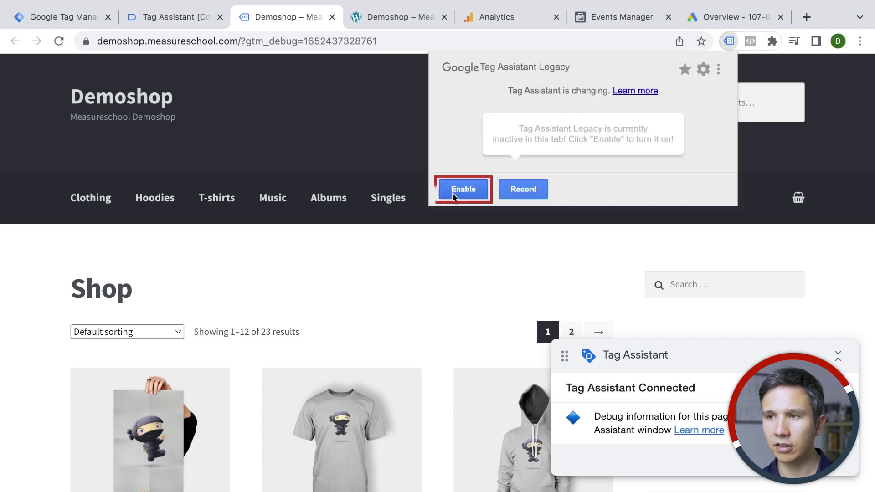
# Reload the connected shop page and review the tags detected by Tag Assistant Legacy
pyautogui.click(58, 41)
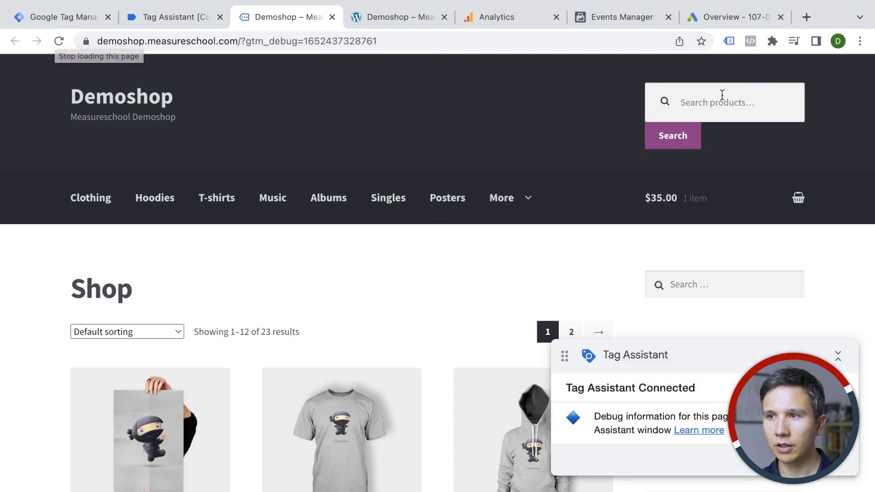
pyautogui.click(729, 41)
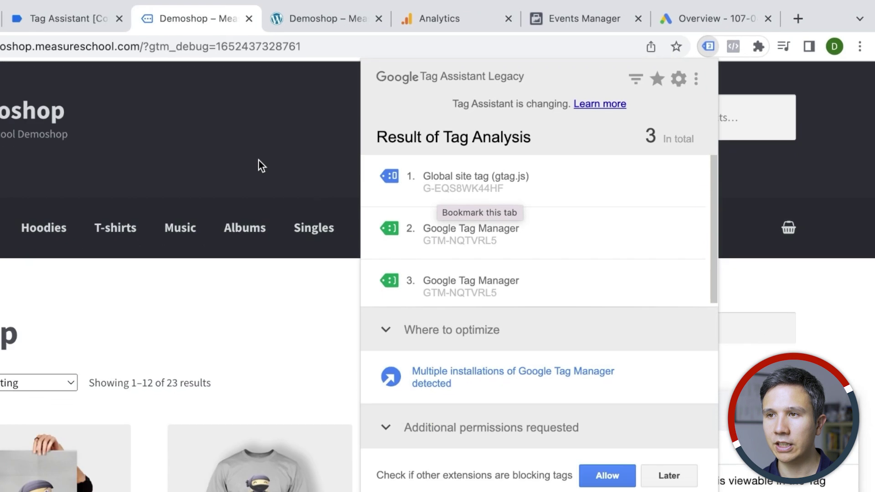
pyautogui.click(343, 142)
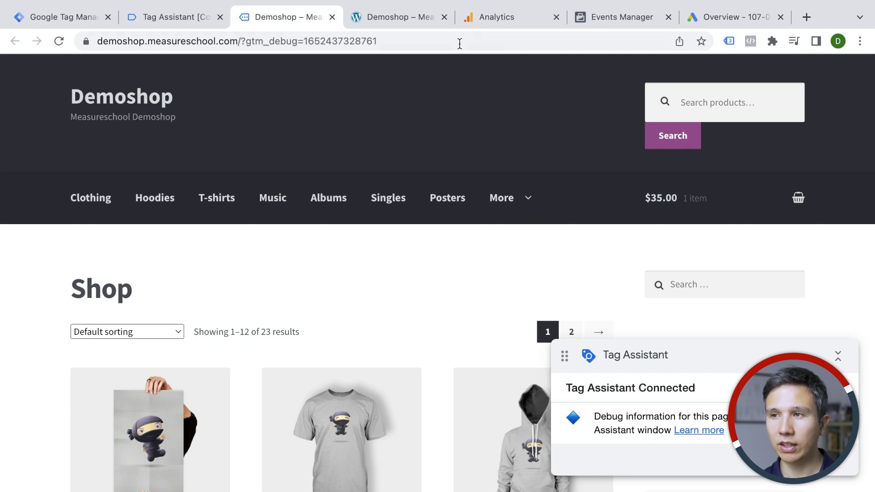
# Switch to Google Analytics, leave the web stream details, and open DebugView for the demo shop property
pyautogui.click(482, 18)
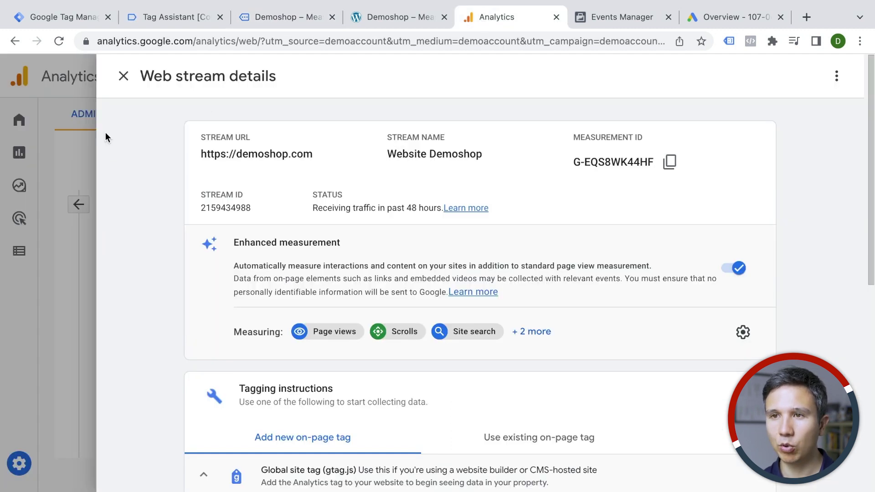
pyautogui.click(121, 77)
pyautogui.click(22, 259)
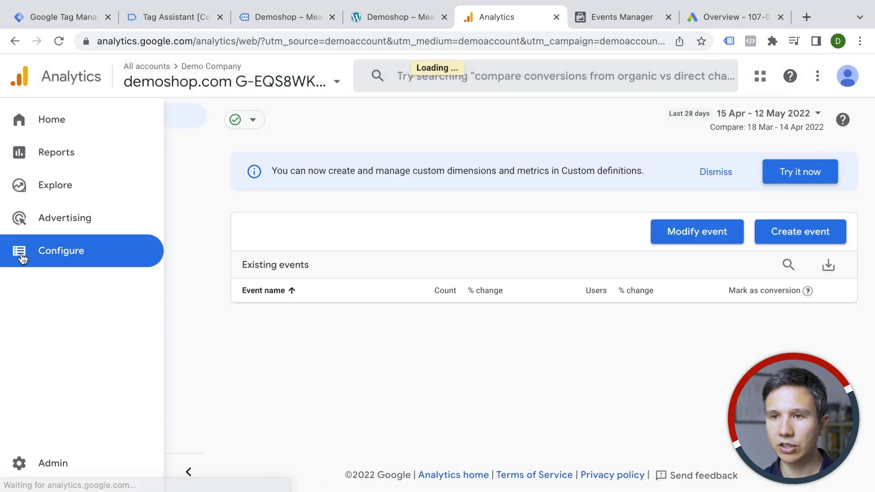
pyautogui.click(87, 219)
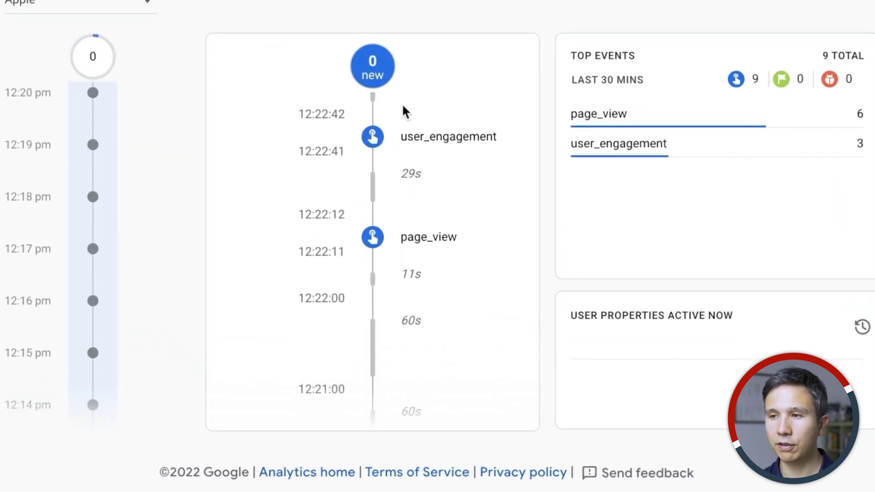
# Inspect the parameters of the latest page_view and user_engagement events in the DebugView timeline
pyautogui.click(373, 240)
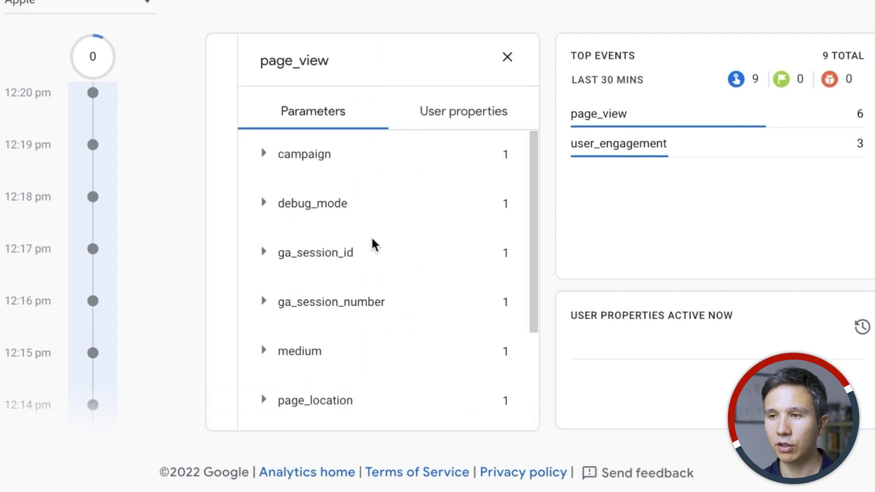
pyautogui.click(507, 57)
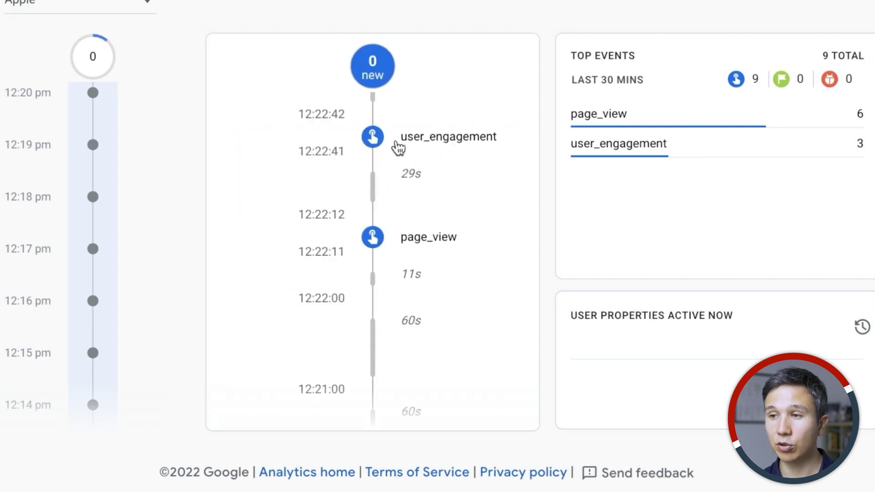
pyautogui.click(372, 137)
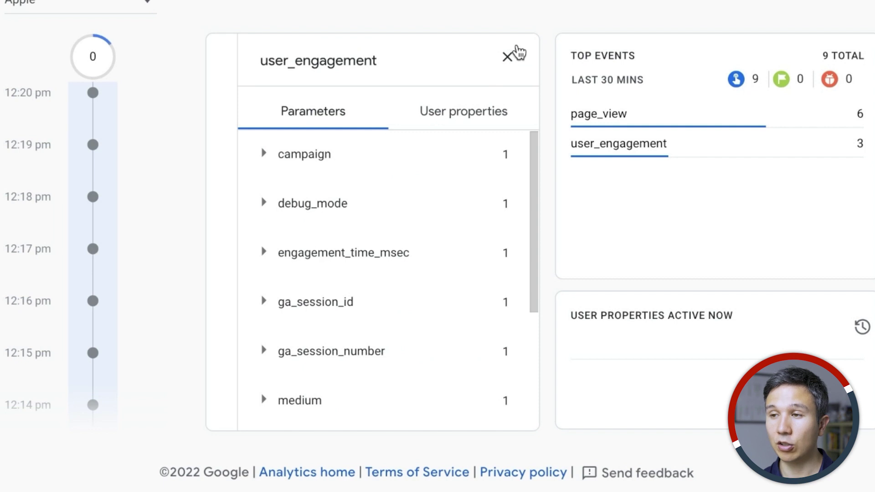
pyautogui.click(507, 59)
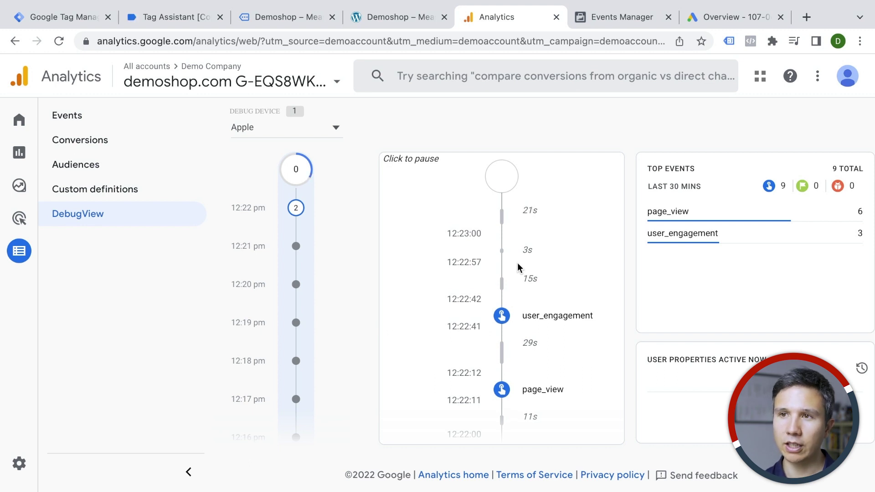
# Compare the Tag Assistant summary of fired tags with the events in Analytics DebugView
pyautogui.click(184, 20)
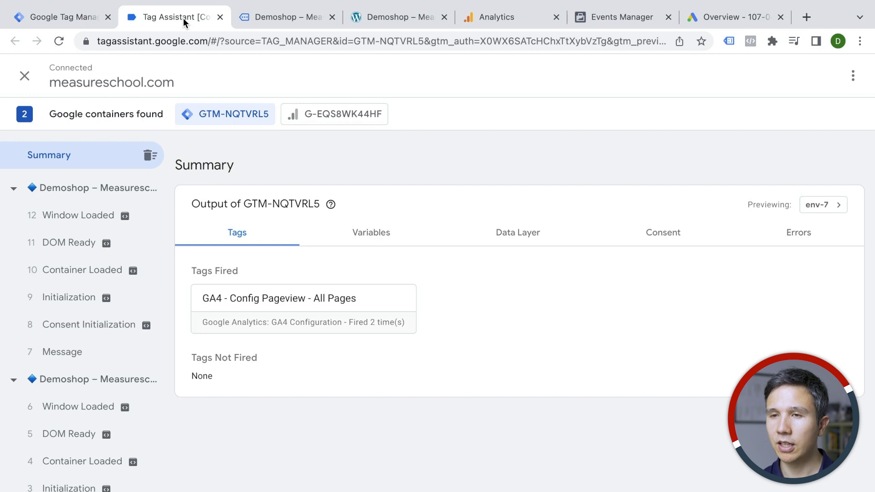
pyautogui.click(496, 19)
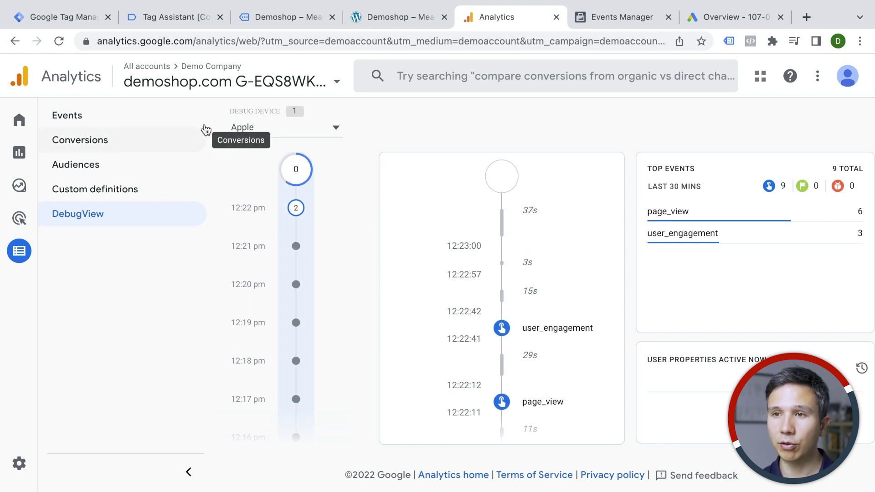
pyautogui.click(178, 20)
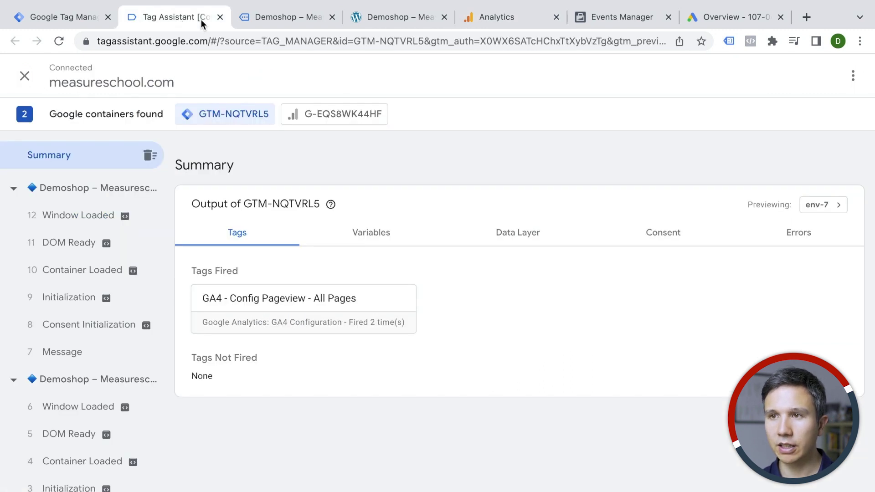
# Visit the Happy Ninja product, the Albums category and Woo Album #2 in the connected shop, then check DebugView and Tag Assistant for the new events
pyautogui.click(267, 17)
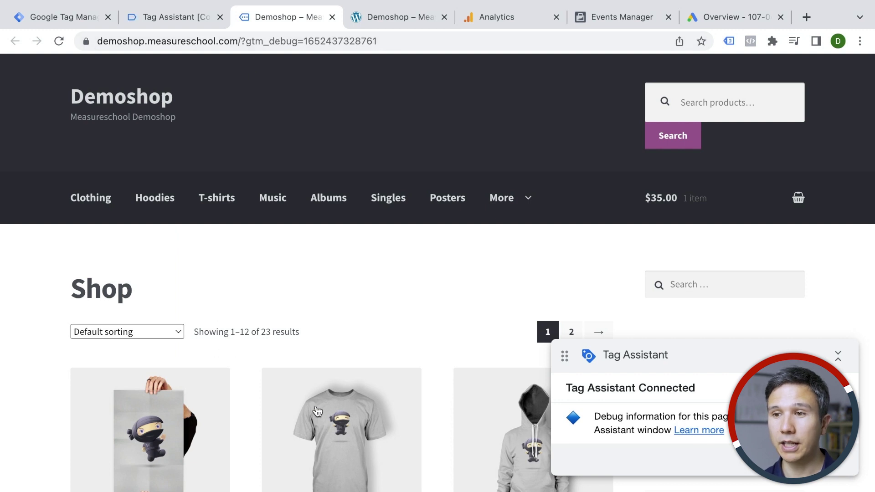
pyautogui.click(337, 423)
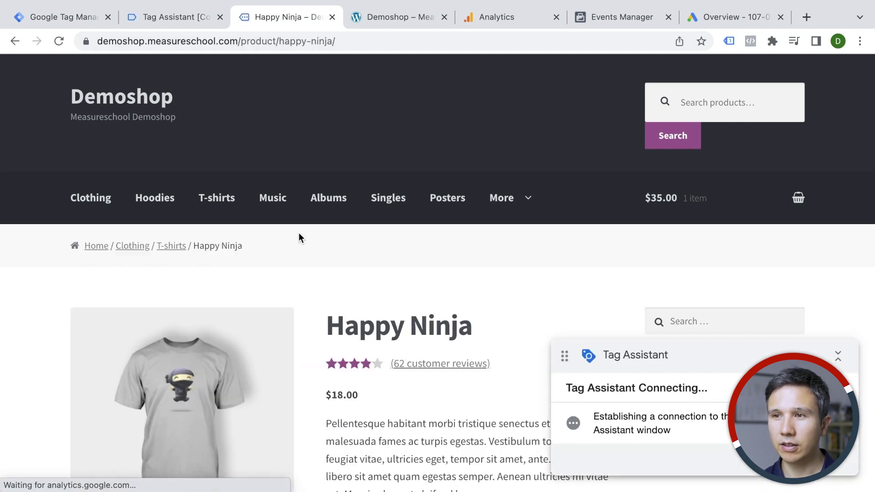
pyautogui.click(336, 201)
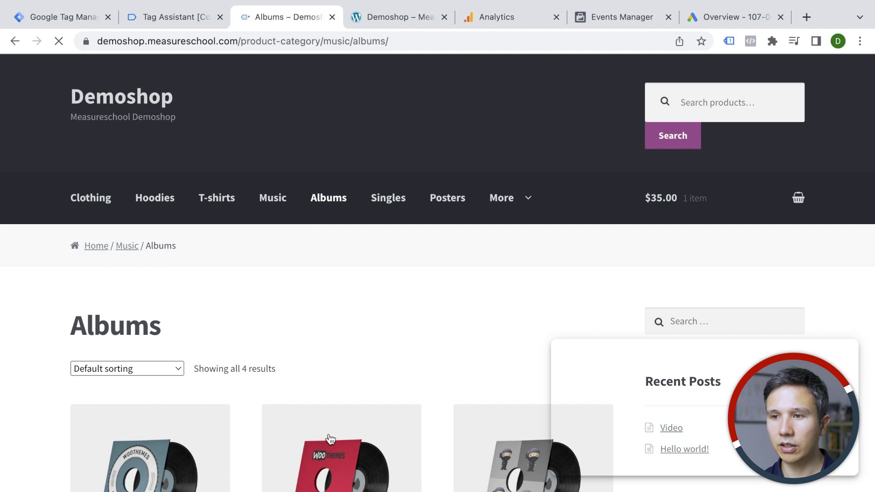
pyautogui.click(330, 432)
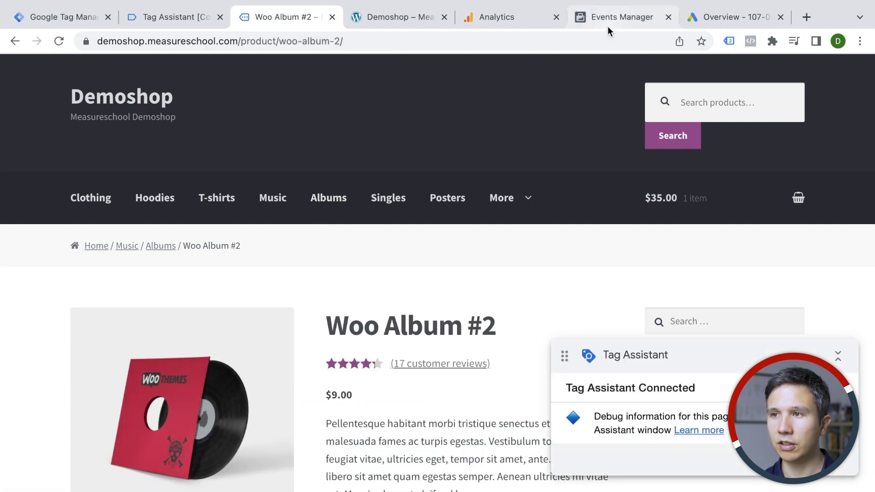
pyautogui.click(519, 19)
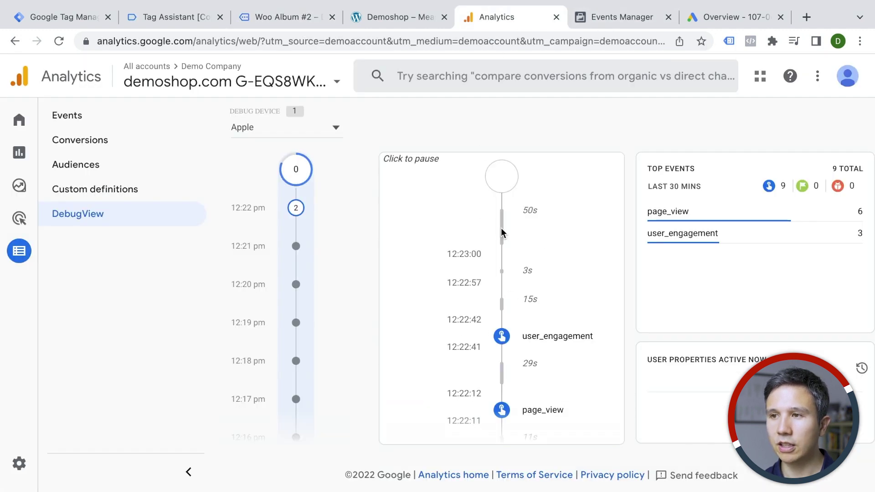
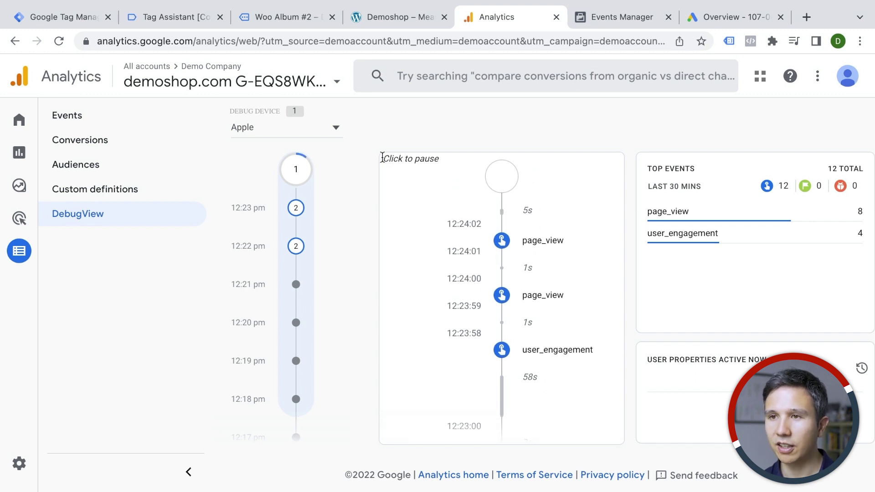
pyautogui.click(180, 17)
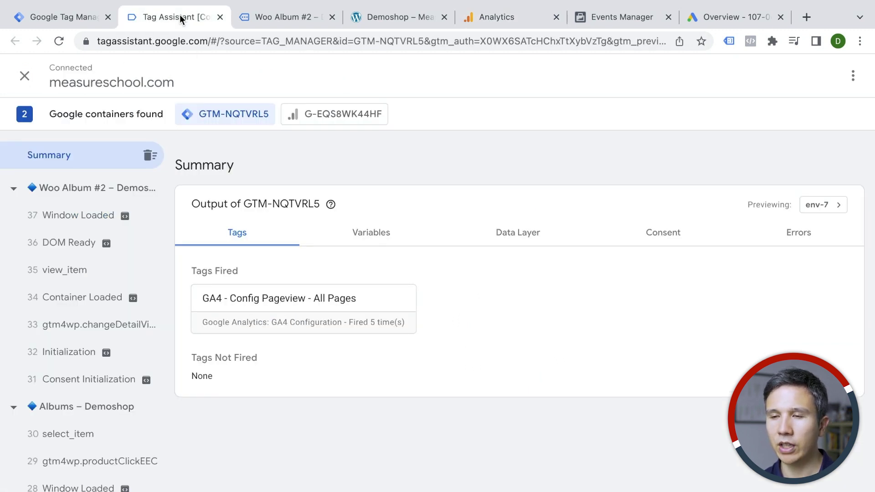
# Submit the Tag Manager workspace changes and publish them live with the version name "added GA4 Config Pageview tag"
pyautogui.click(71, 20)
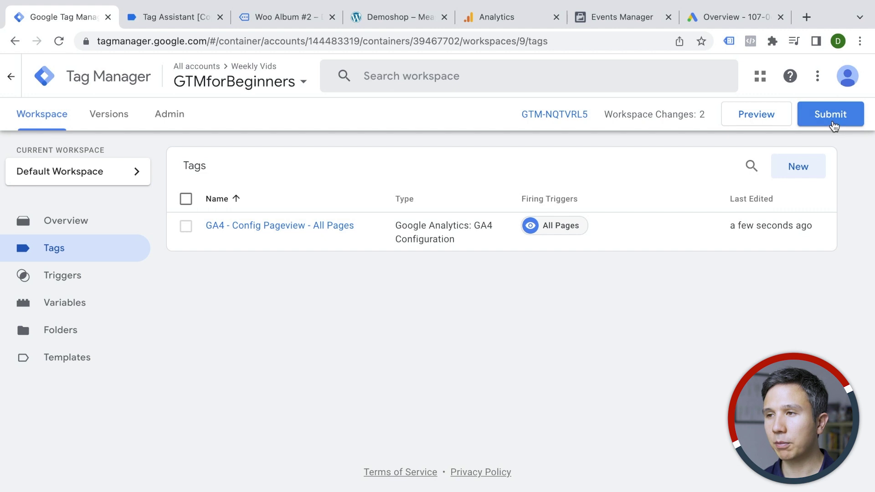
pyautogui.click(833, 126)
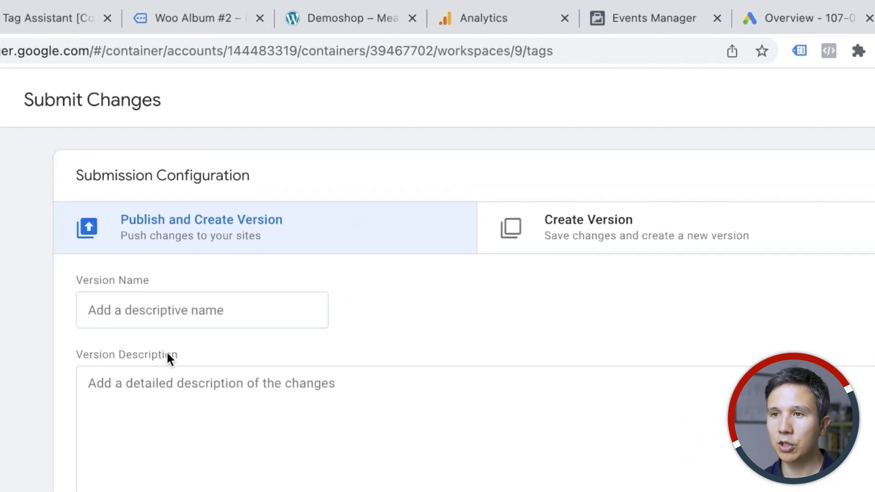
pyautogui.click(124, 314)
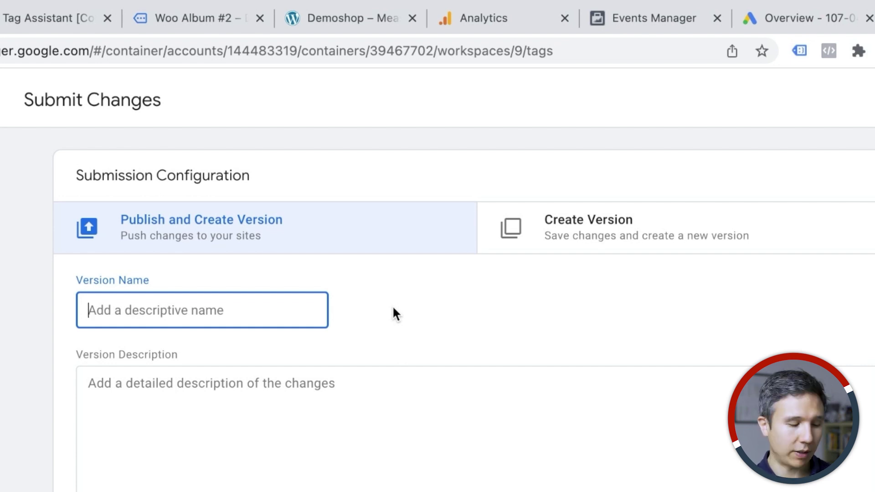
pyautogui.write('added GA4')
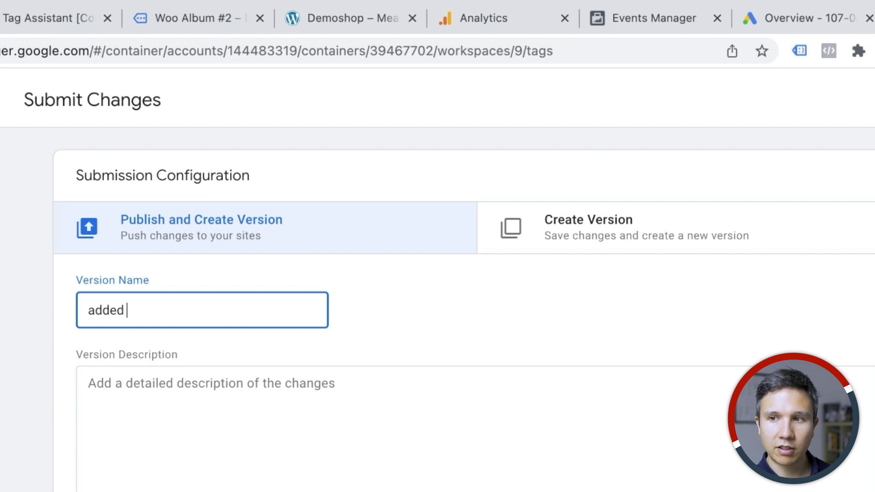
pyautogui.write(' Config Pageview tag')
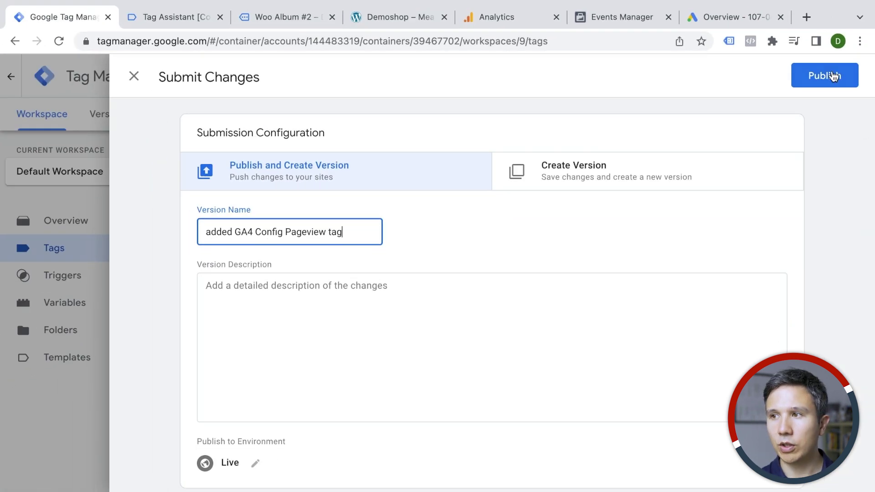
pyautogui.click(827, 77)
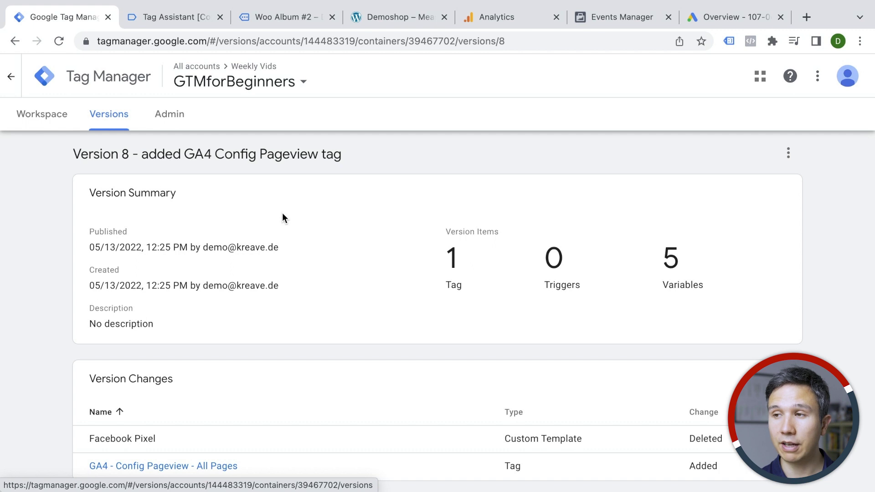
# Stop the Tag Assistant debugging session for measureschool.com without keeping the domain enabled for debugging
pyautogui.click(185, 18)
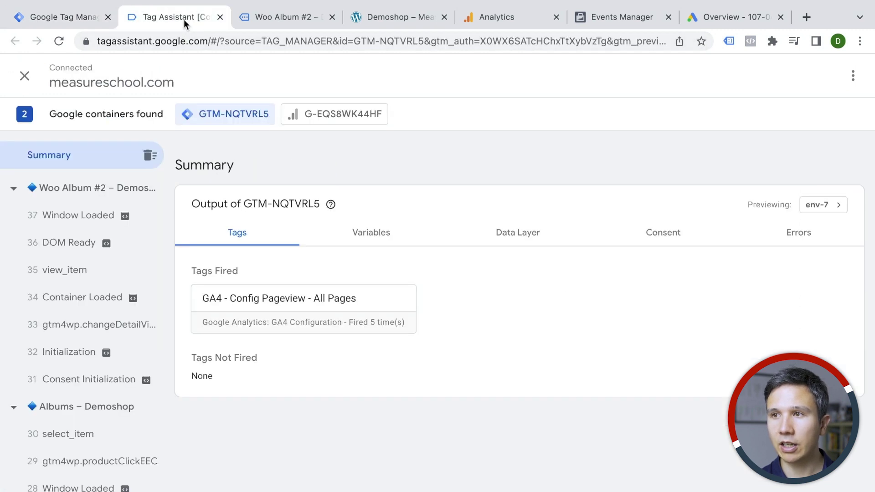
pyautogui.click(25, 76)
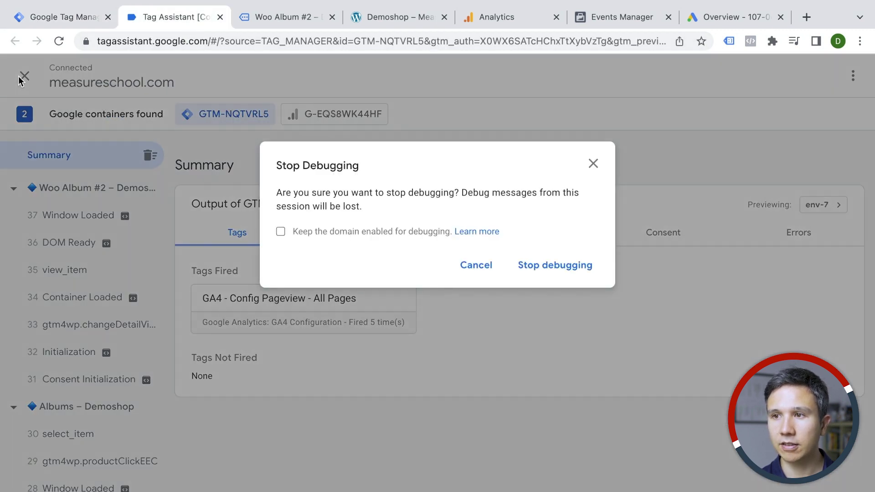
pyautogui.click(542, 270)
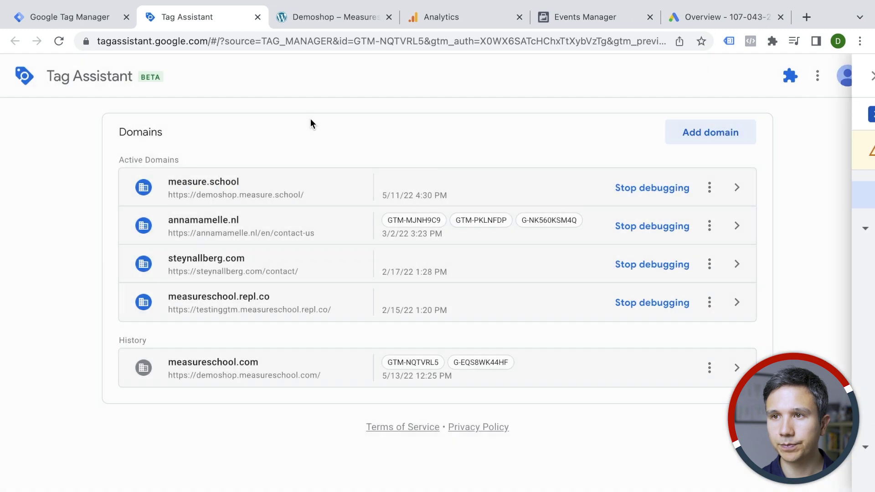
# Reload the regular demo shop page outside preview mode and review its tags in Tag Assistant Legacy
pyautogui.click(292, 13)
pyautogui.click(59, 41)
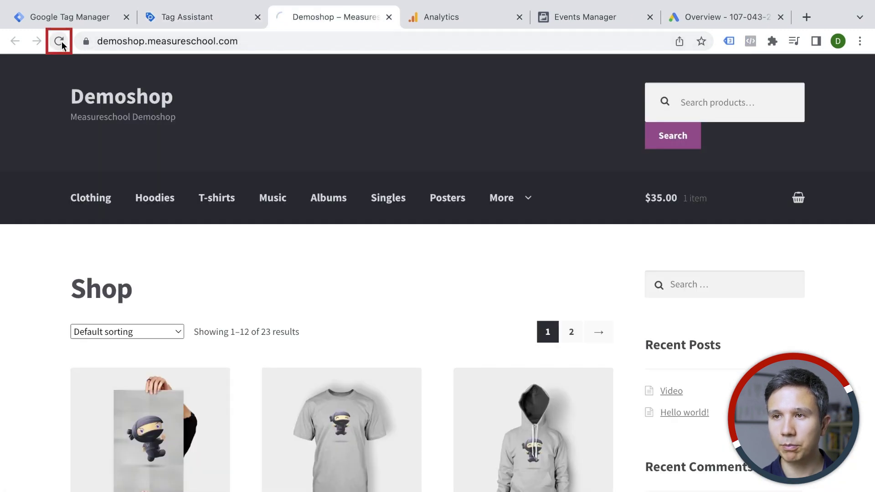
pyautogui.click(725, 43)
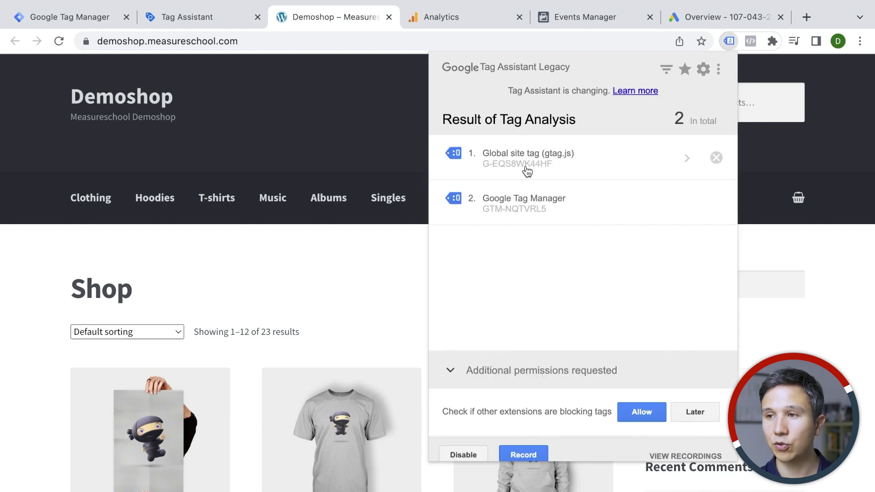
pyautogui.click(389, 141)
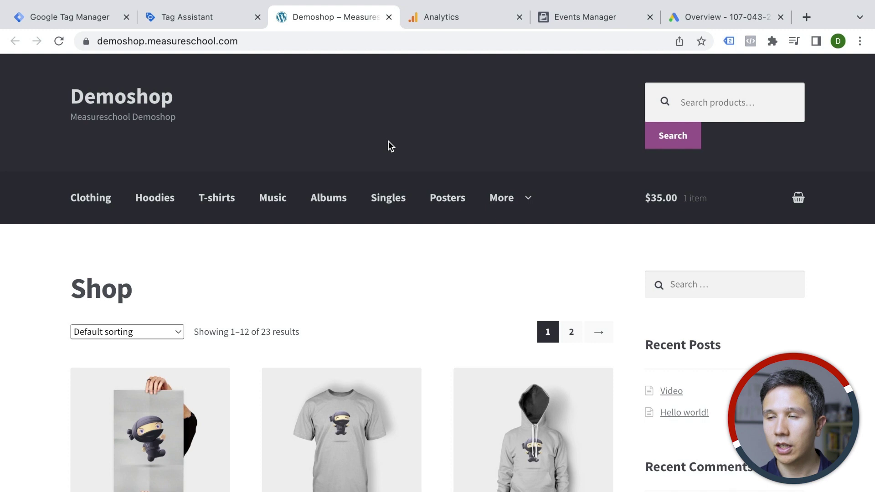
# Switch to Google Analytics and open the Real-time report for the demo shop property
pyautogui.click(462, 18)
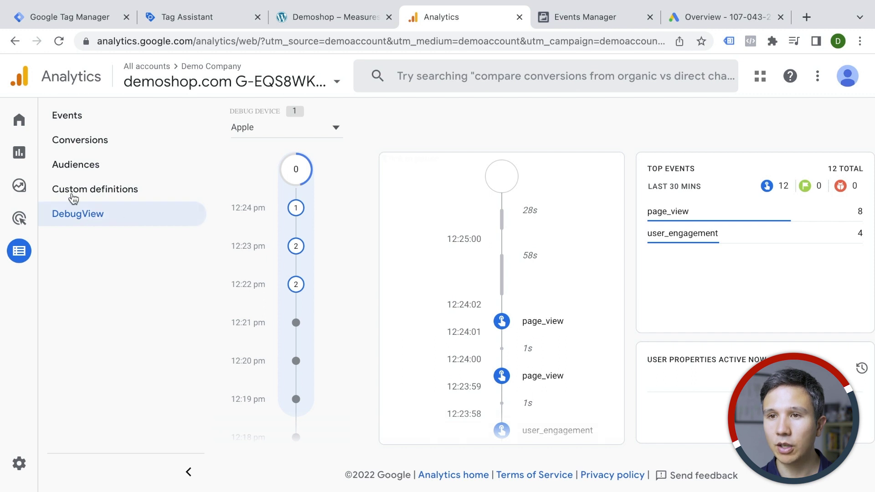
pyautogui.click(29, 160)
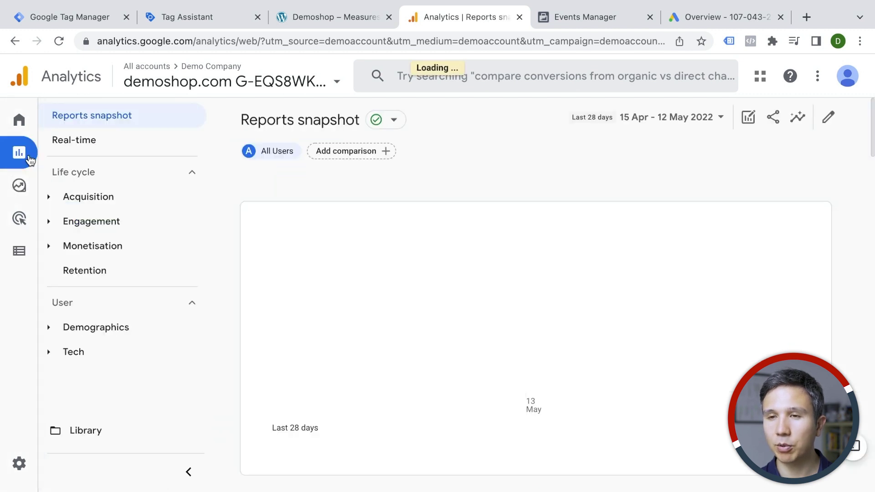
pyautogui.click(63, 143)
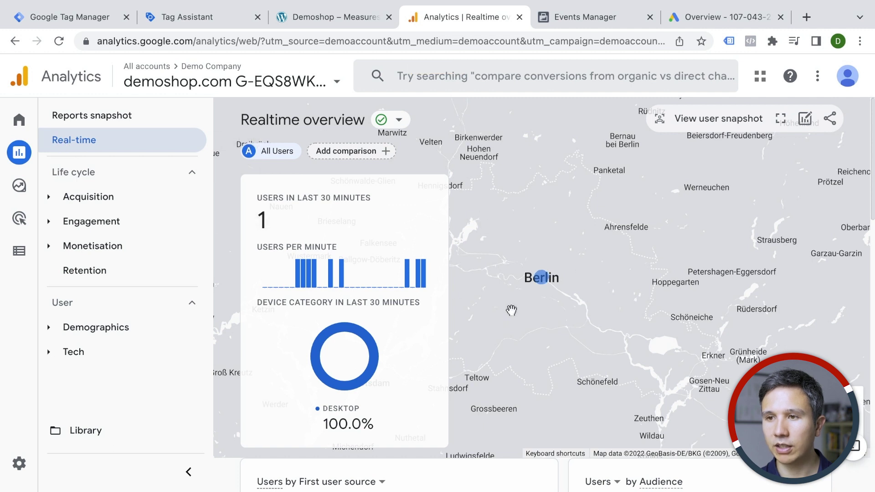
# Switch to Google Tag Manager and start a new tag from the workspace's tag list
pyautogui.moveTo(303, 278)
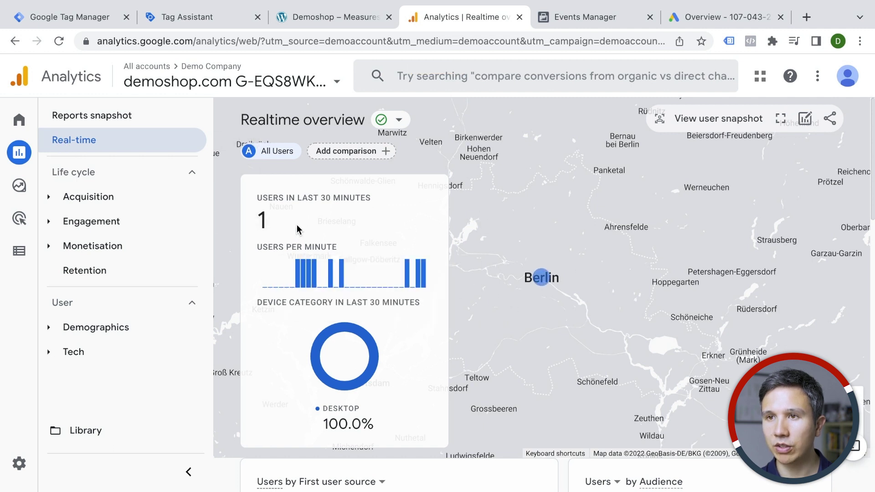
pyautogui.click(67, 17)
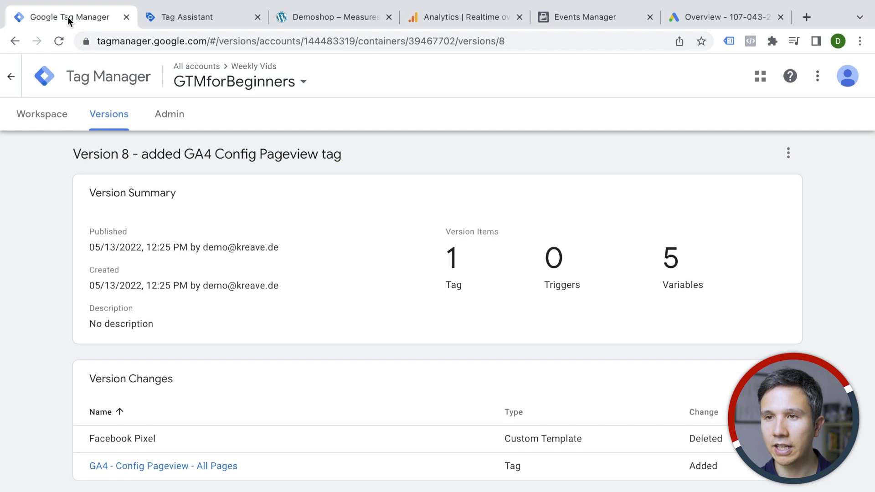
pyautogui.click(37, 120)
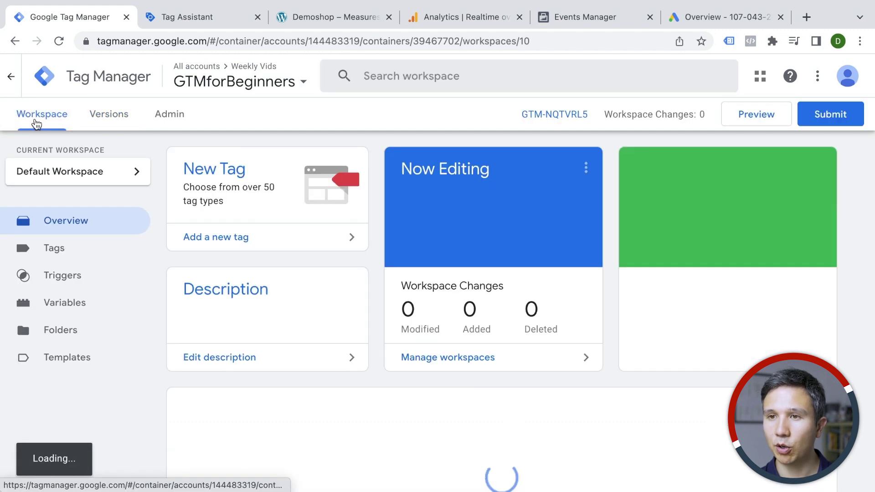
pyautogui.click(58, 248)
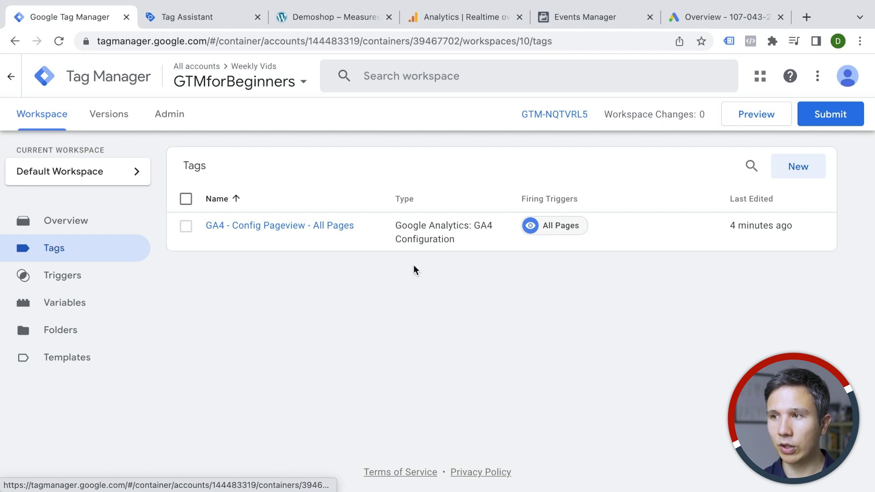
pyautogui.click(795, 167)
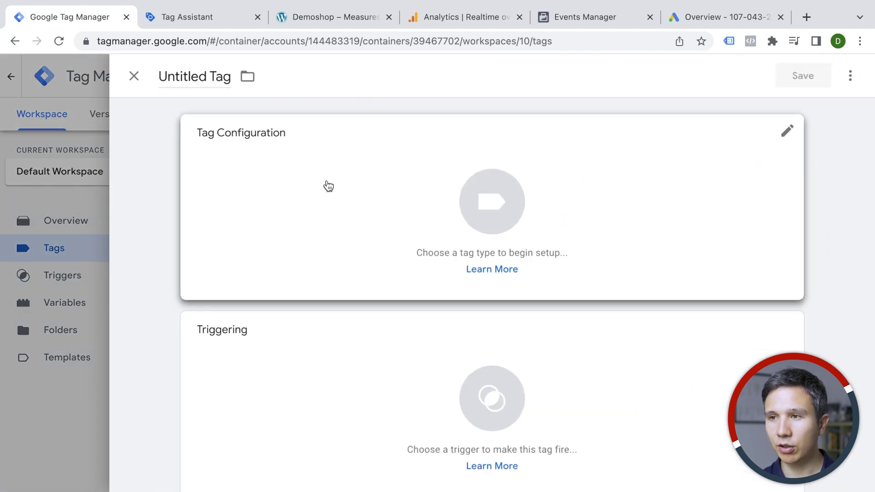
# Browse the built-in tag types for the new tag and the tag templates in the Community Template Gallery
pyautogui.click(326, 186)
pyautogui.scroll(-20, 548, 226)
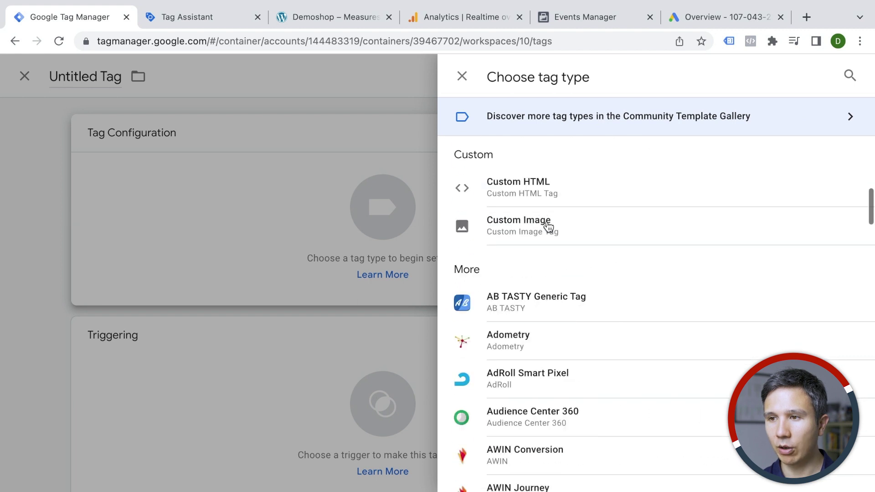
pyautogui.scroll(-20, 548, 226)
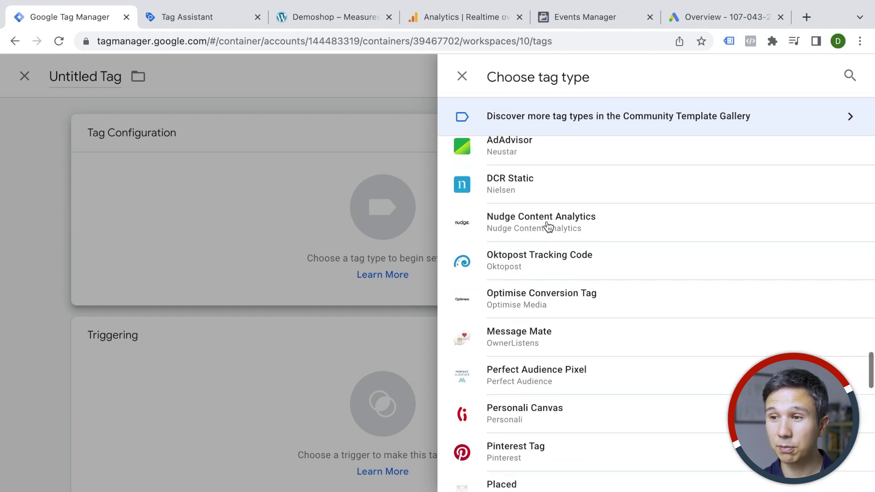
pyautogui.scroll(20, 548, 227)
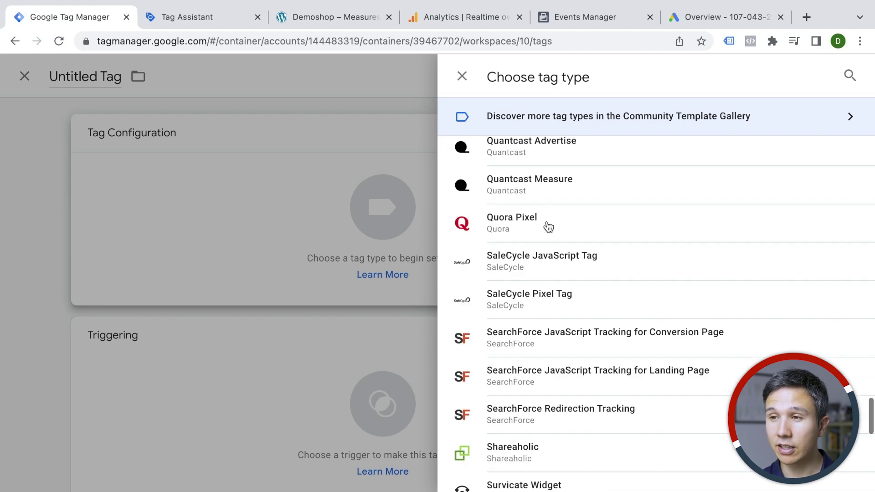
pyautogui.scroll(10, 548, 227)
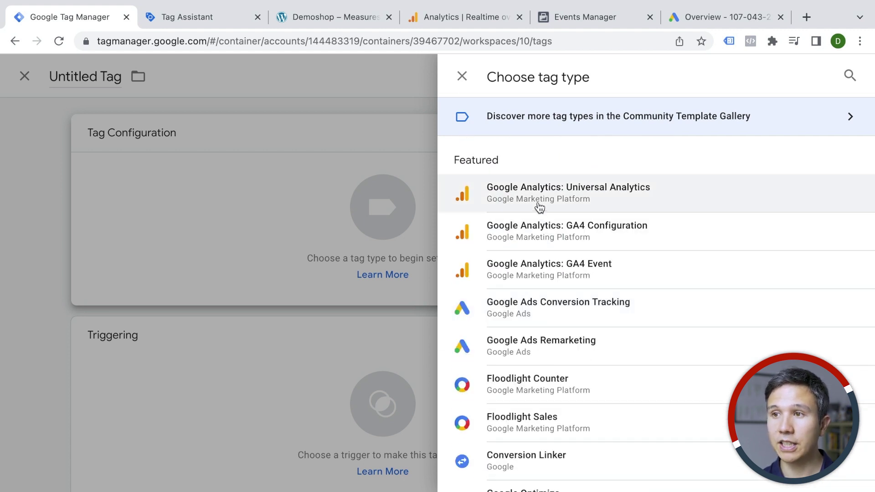
pyautogui.click(533, 130)
pyautogui.scroll(-15, 528, 182)
pyautogui.scroll(20, 527, 191)
pyautogui.scroll(-10, 528, 194)
pyautogui.scroll(-20, 528, 193)
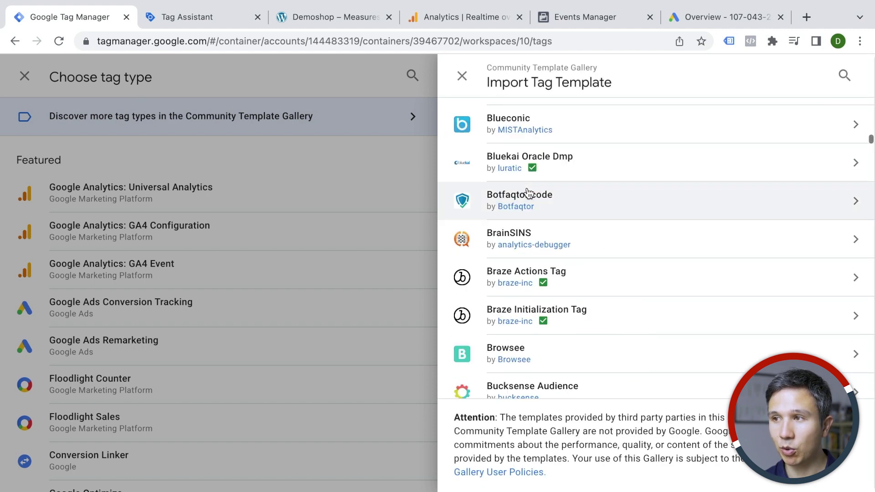
# Search the template gallery for "facebook" and add the Facebook Pixel template by facebookarchive to the workspace
pyautogui.click(844, 76)
pyautogui.write('facebook')
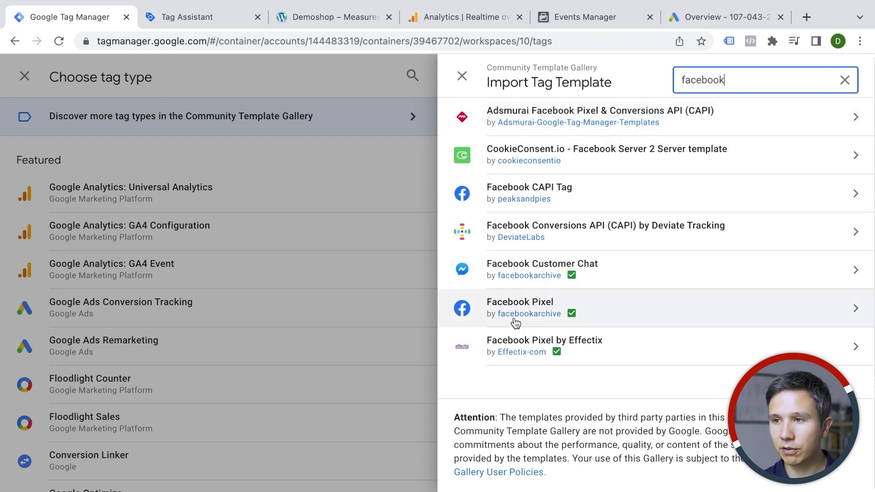
pyautogui.click(652, 312)
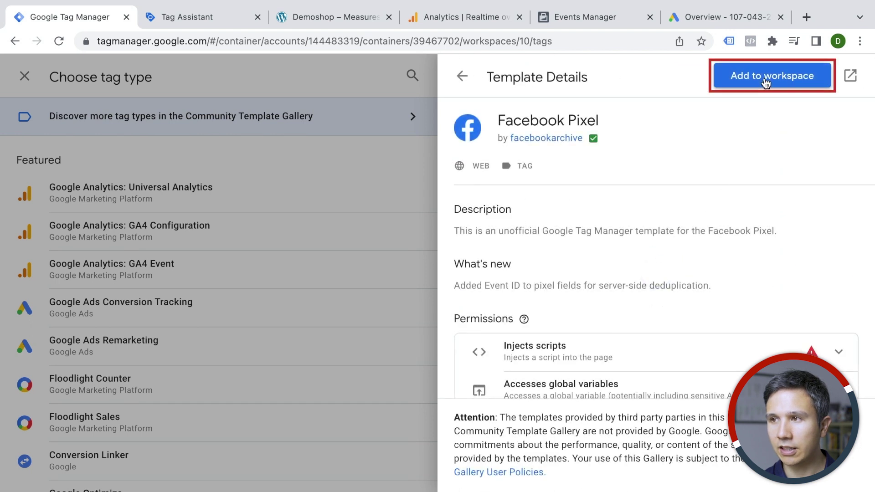
pyautogui.click(764, 77)
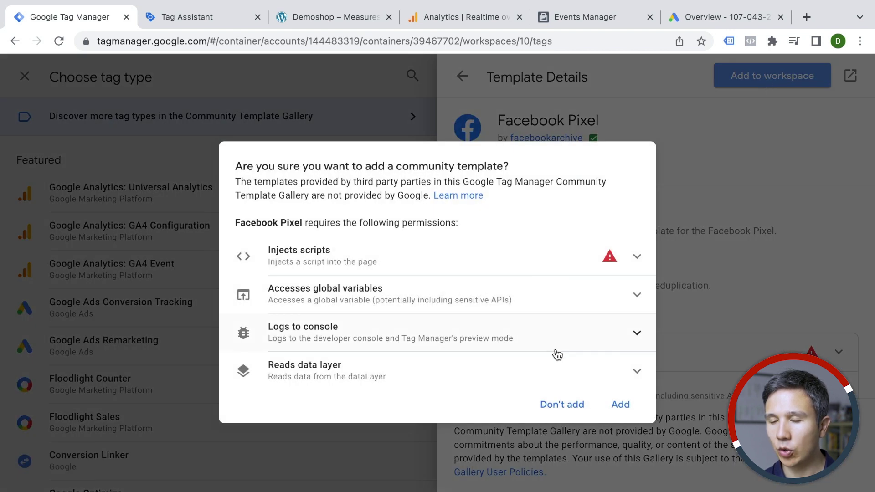
pyautogui.click(620, 406)
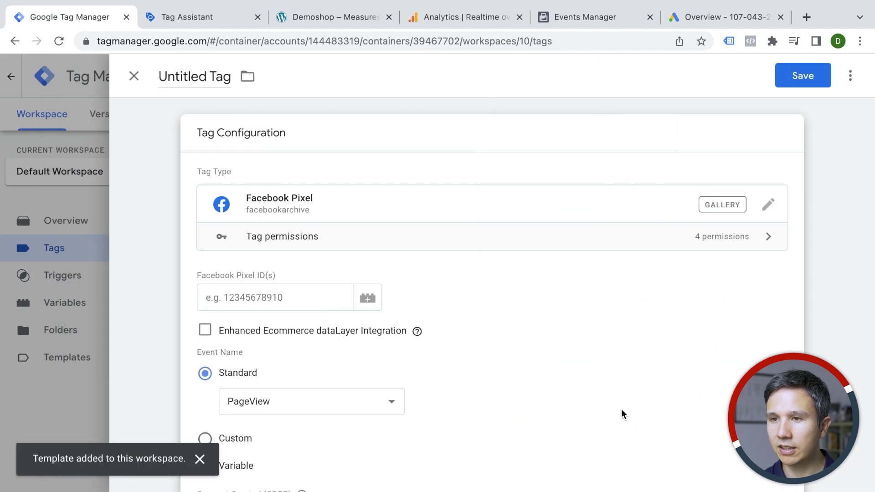
pyautogui.scroll(-2, 546, 339)
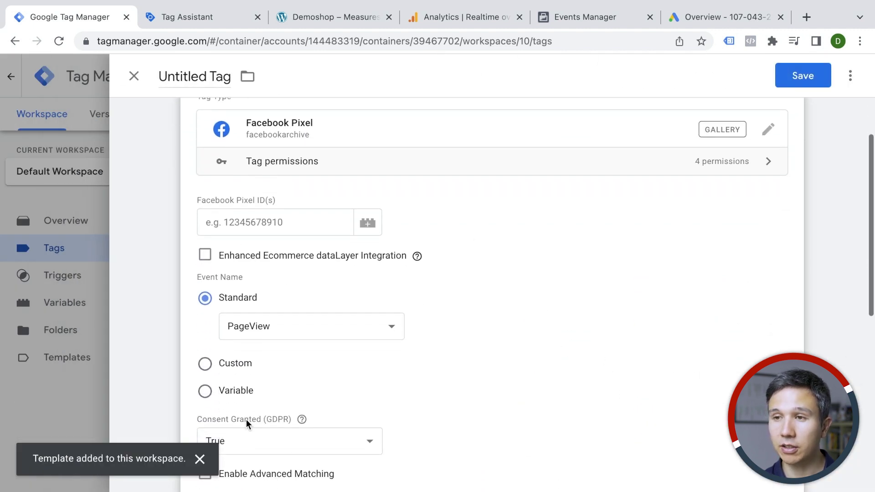
pyautogui.click(267, 224)
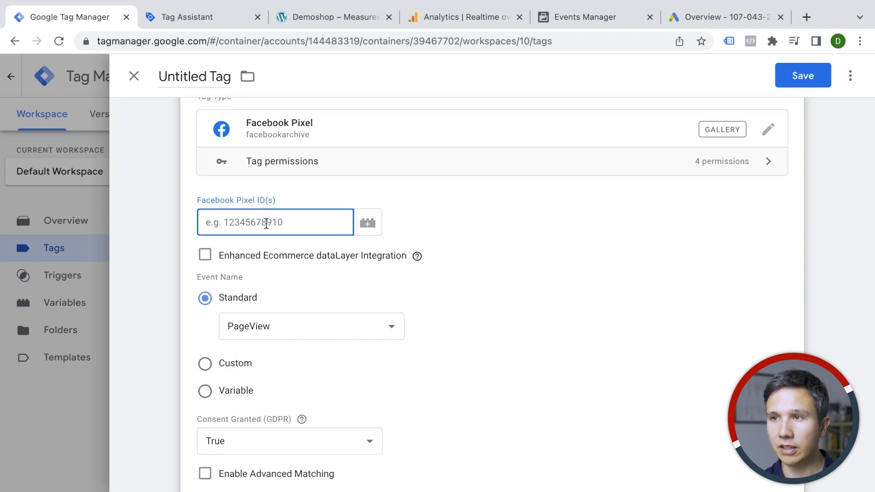
pyautogui.click(601, 20)
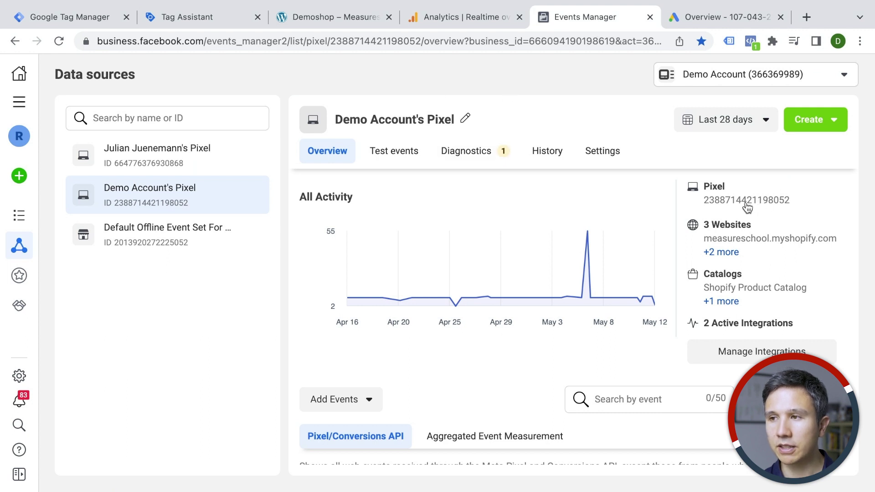
pyautogui.click(717, 206)
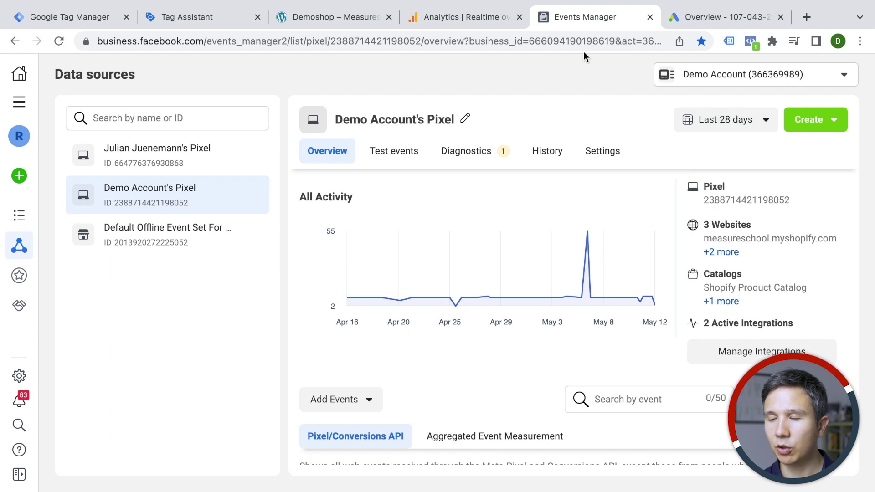
pyautogui.hotkey('ctrl', '1')
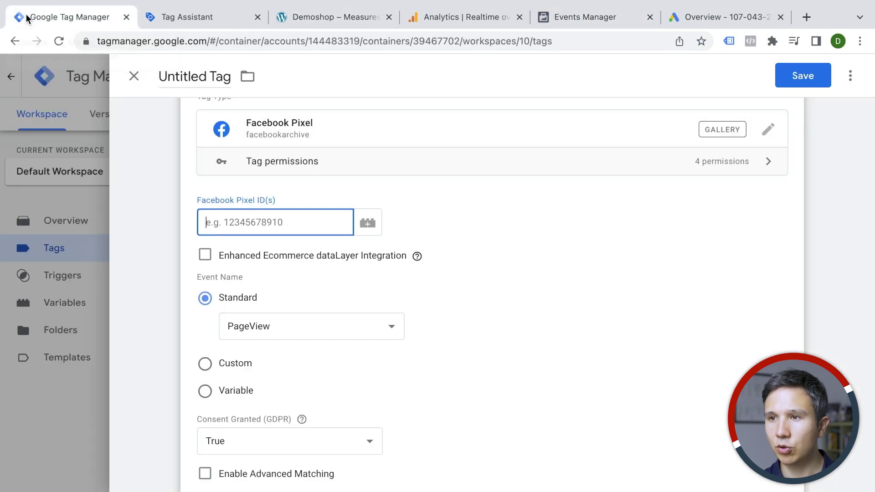
pyautogui.hotkey('ctrl', 'v')
pyautogui.click(533, 290)
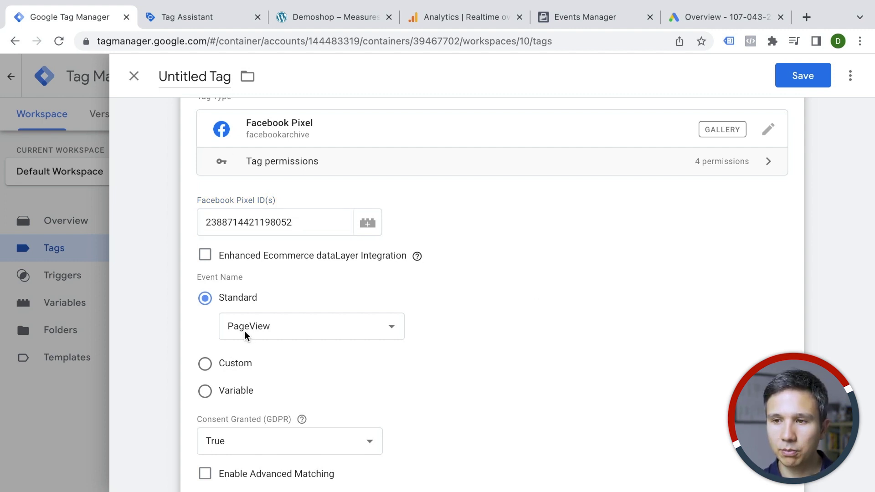
# Name the Facebook Pixel tag "Fb Meta - Pageview"
pyautogui.scroll(-7, 245, 336)
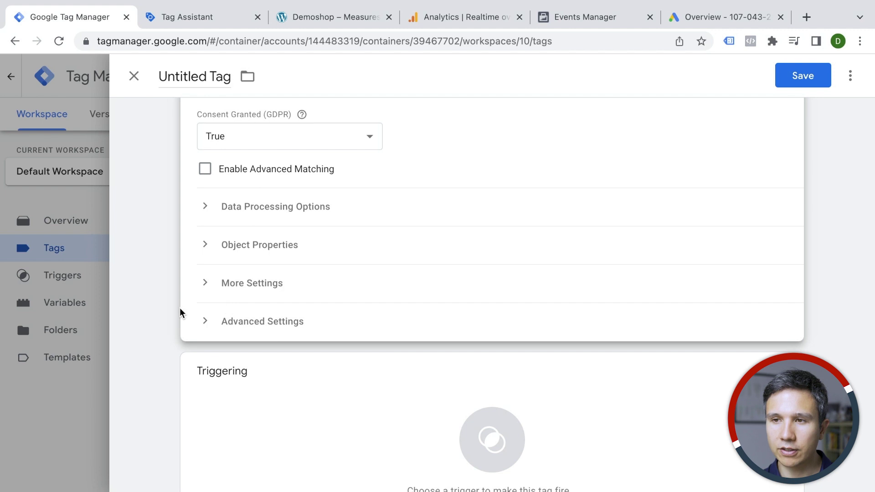
pyautogui.scroll(-1, 182, 282)
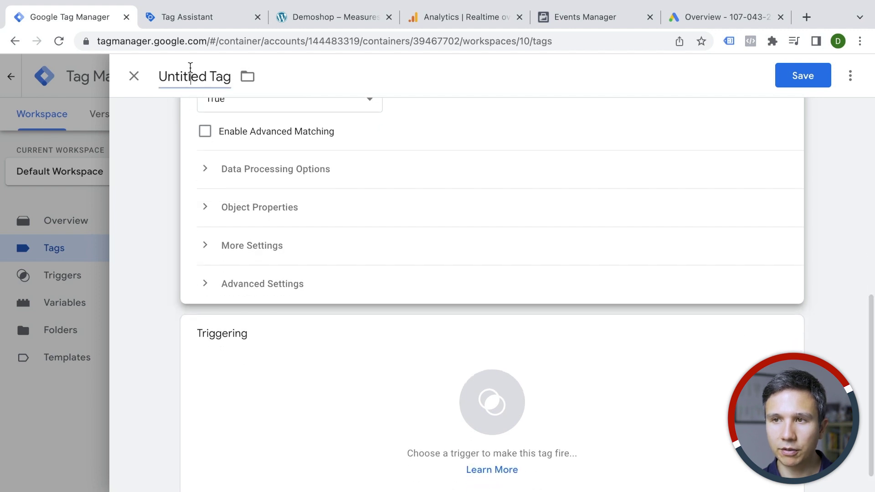
pyautogui.click(191, 68)
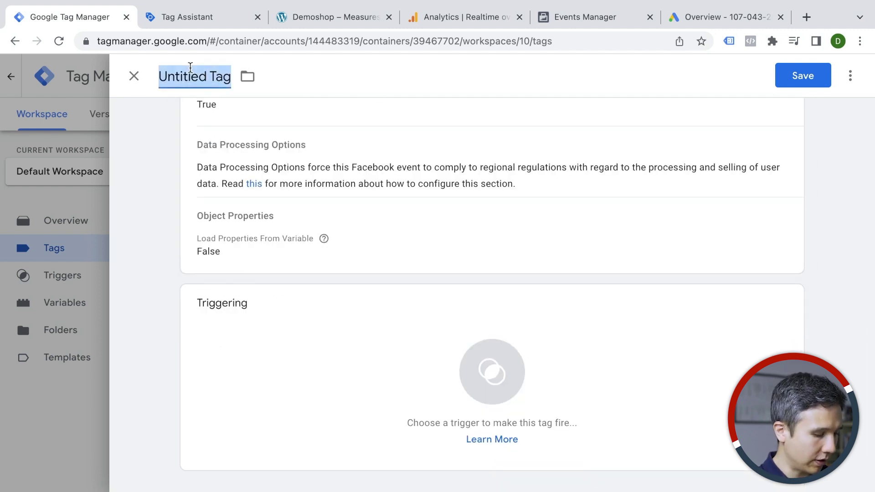
pyautogui.write('Fb Meta - Pageview')
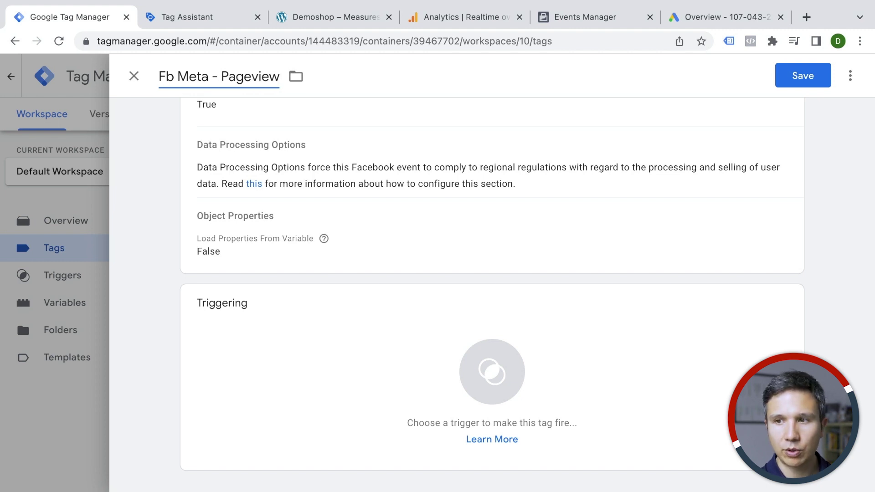
# Assign the All Pages trigger to the Fb Meta - Pageview tag and save it
pyautogui.click(396, 334)
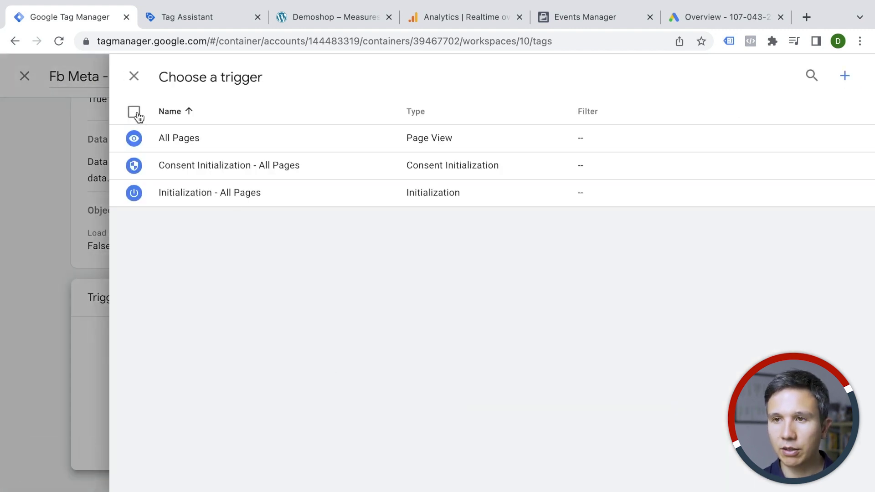
pyautogui.click(134, 138)
pyautogui.click(840, 78)
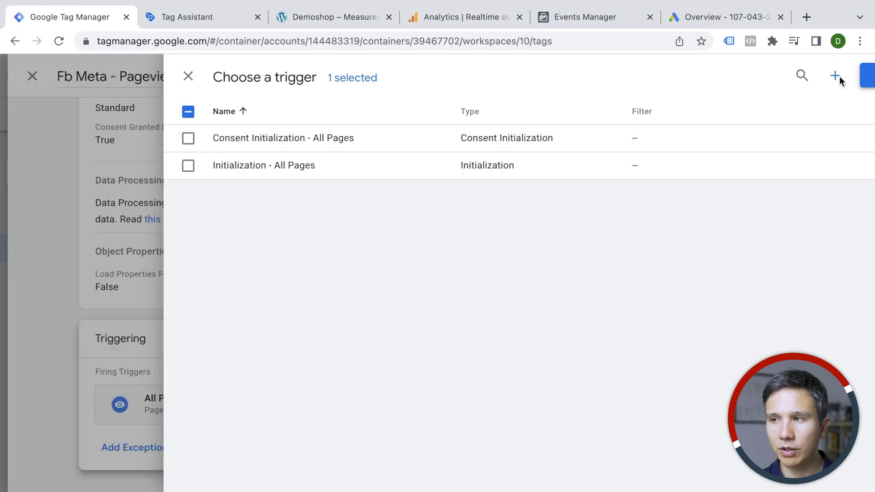
pyautogui.click(807, 82)
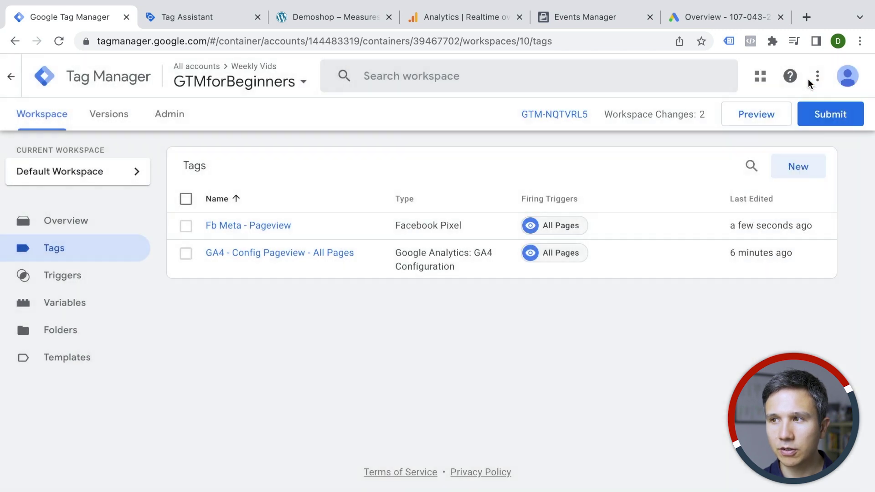
pyautogui.click(774, 114)
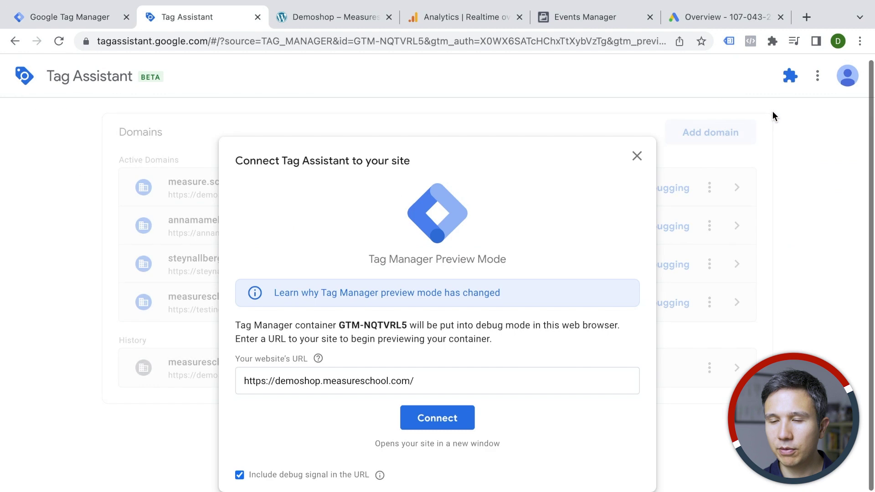
pyautogui.click(431, 425)
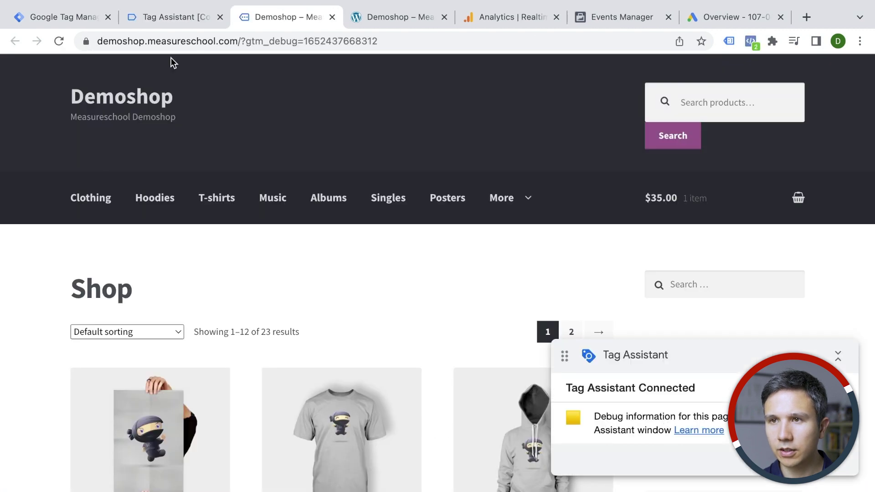
pyautogui.click(212, 18)
pyautogui.click(436, 320)
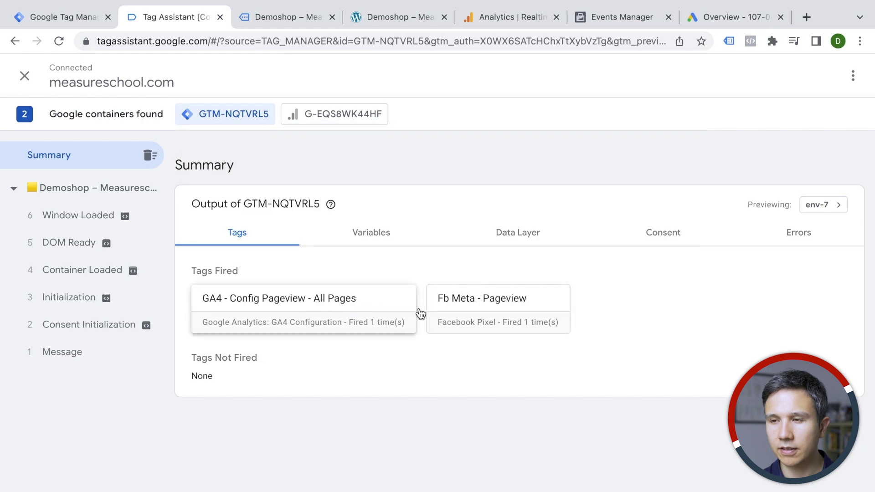
# Check the pixel events on the previewed demo shop page with Facebook Pixel Helper
pyautogui.click(302, 19)
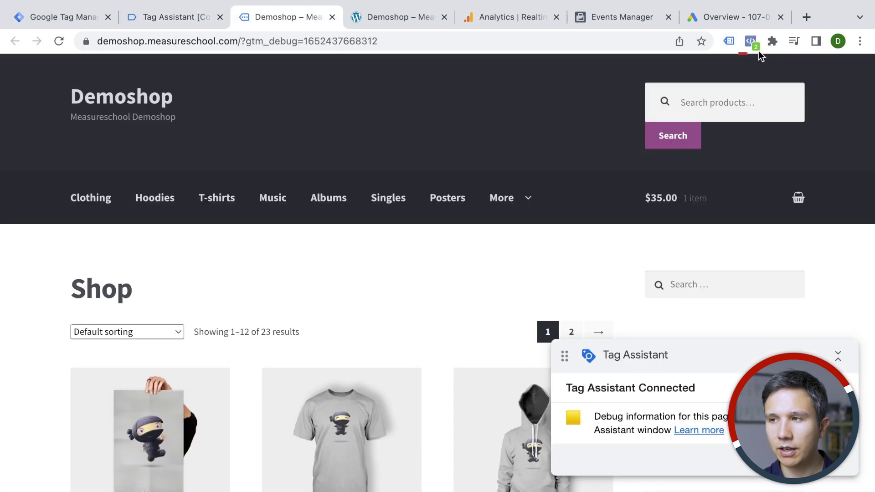
pyautogui.click(751, 42)
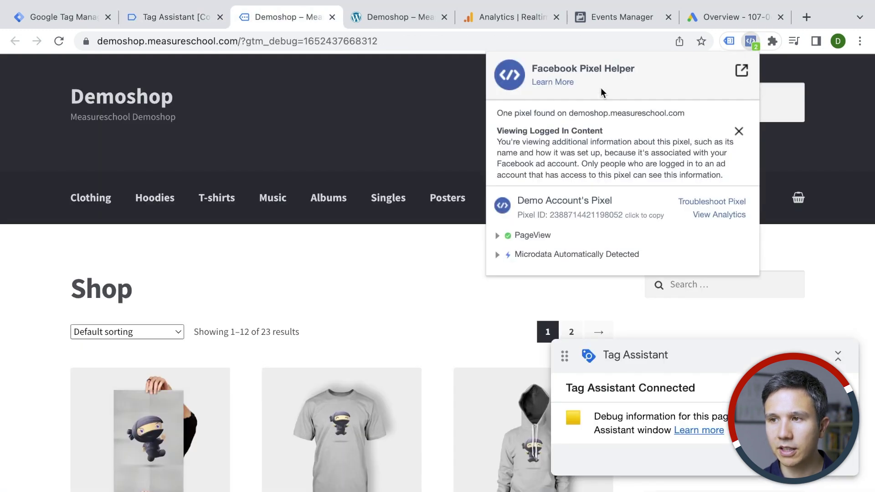
pyautogui.click(353, 113)
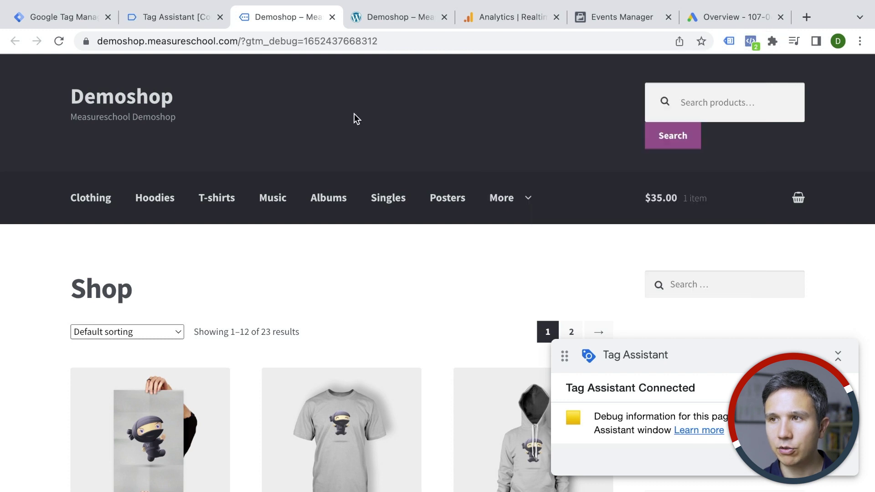
pyautogui.click(624, 19)
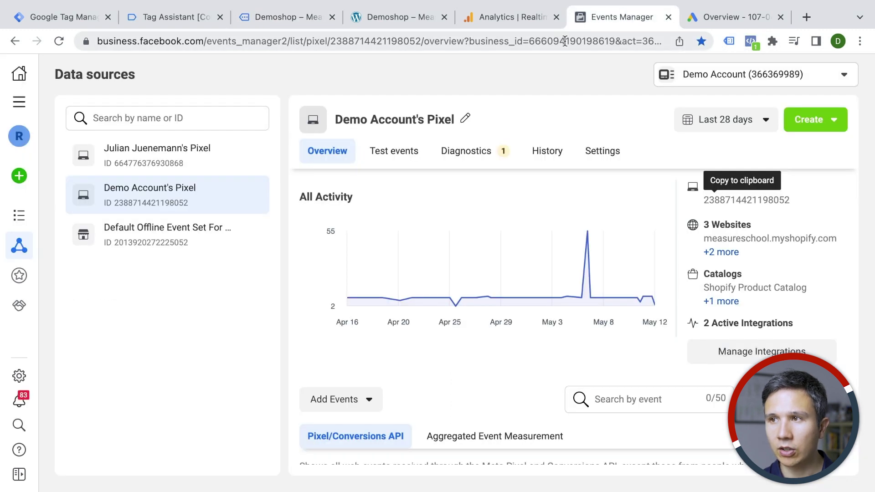
pyautogui.click(395, 153)
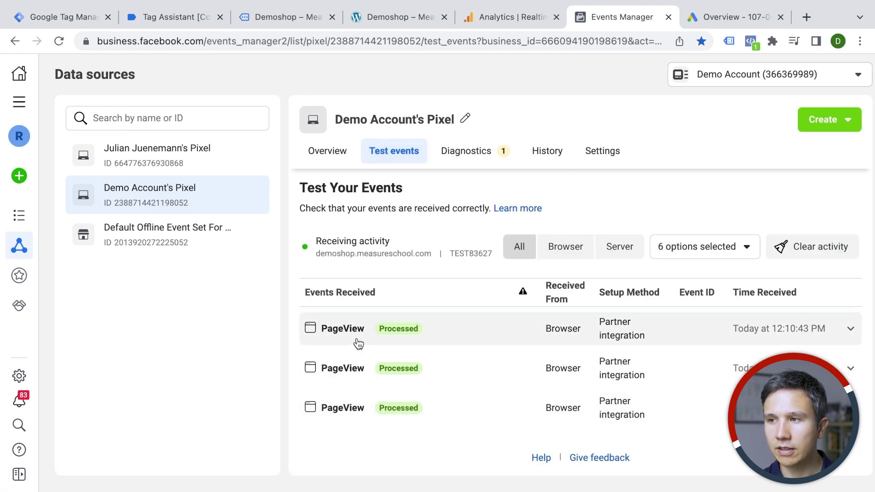
# Clear the pixel's test session activity, reload the previewed demo shop page, and check the test events received in Events Manager
pyautogui.click(782, 250)
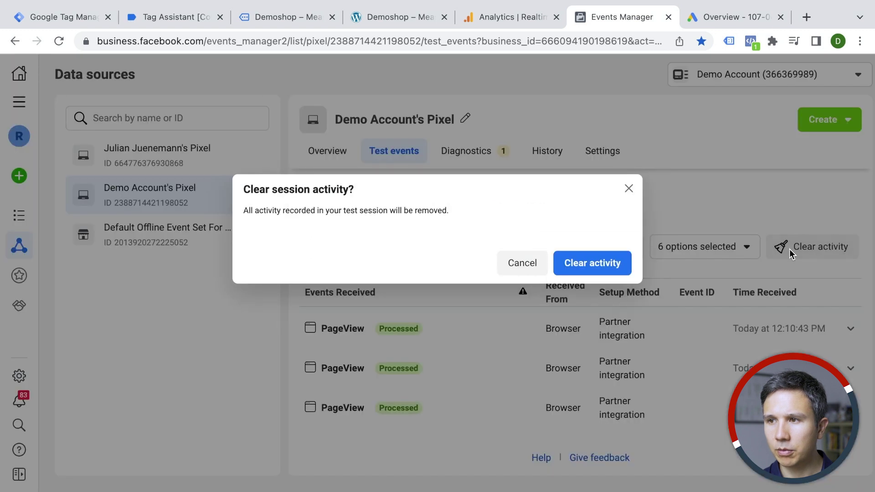
pyautogui.click(610, 264)
pyautogui.click(267, 18)
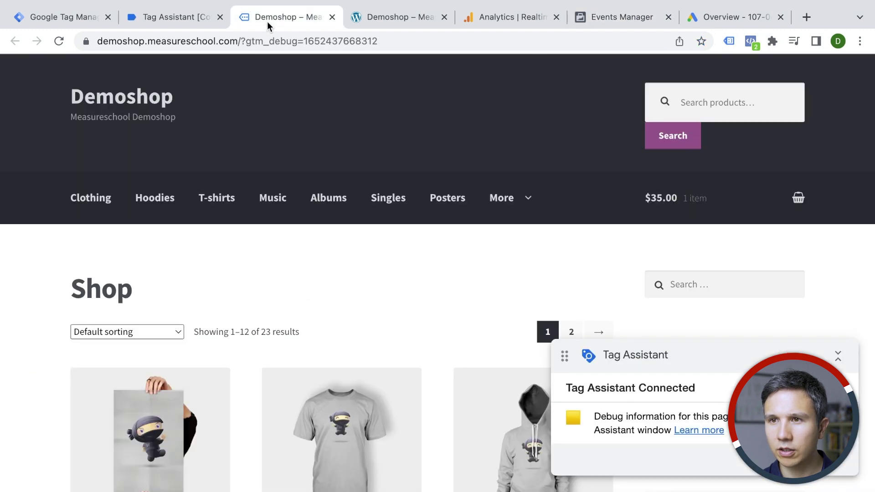
pyautogui.click(59, 41)
pyautogui.click(592, 17)
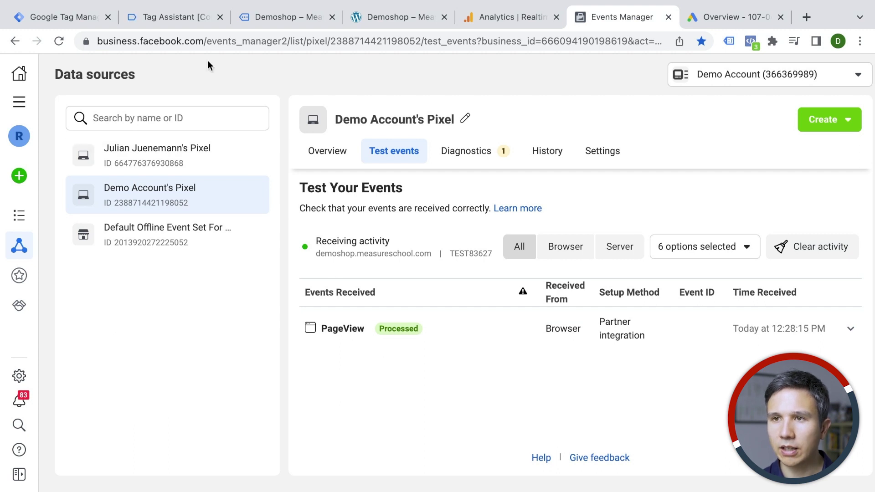
# Switch to Google Tag Manager and create a new tag of type Google Ads Remarketing
pyautogui.click(162, 20)
pyautogui.click(76, 20)
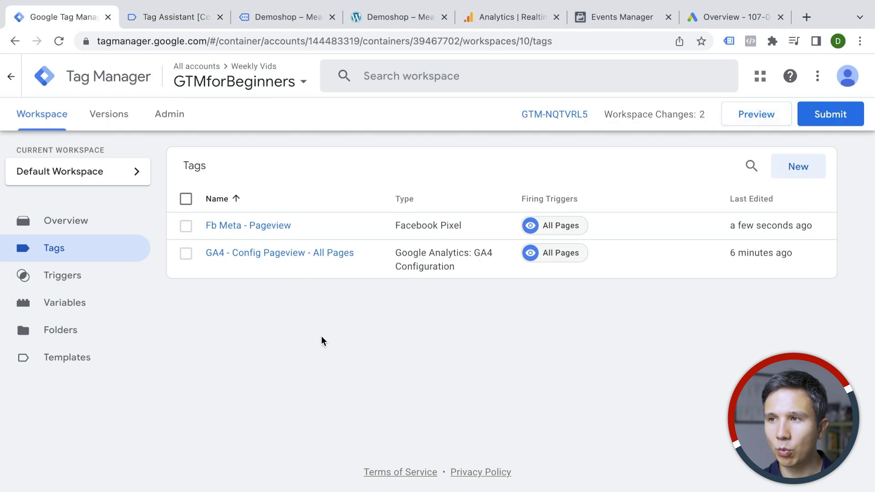
pyautogui.click(709, 24)
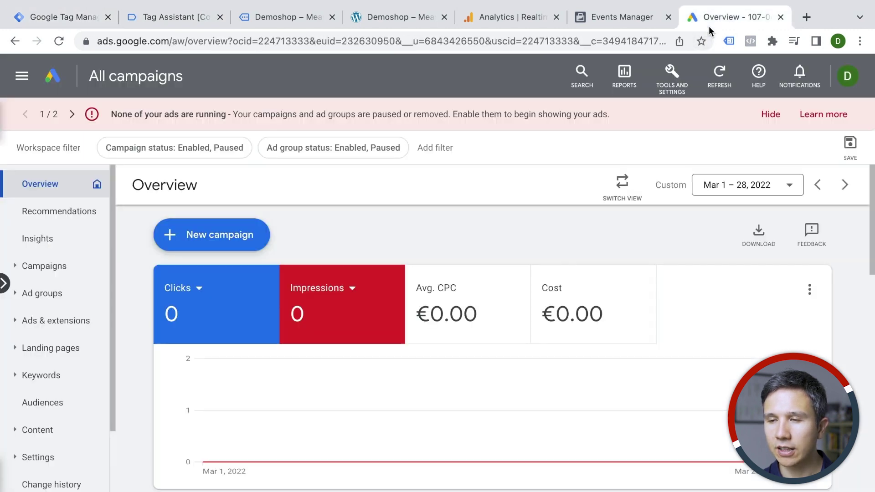
pyautogui.click(84, 19)
pyautogui.click(814, 179)
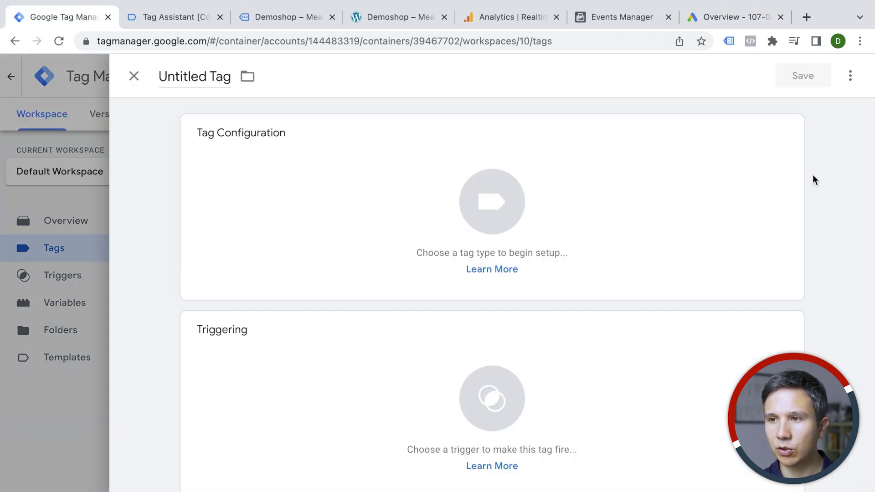
pyautogui.click(487, 215)
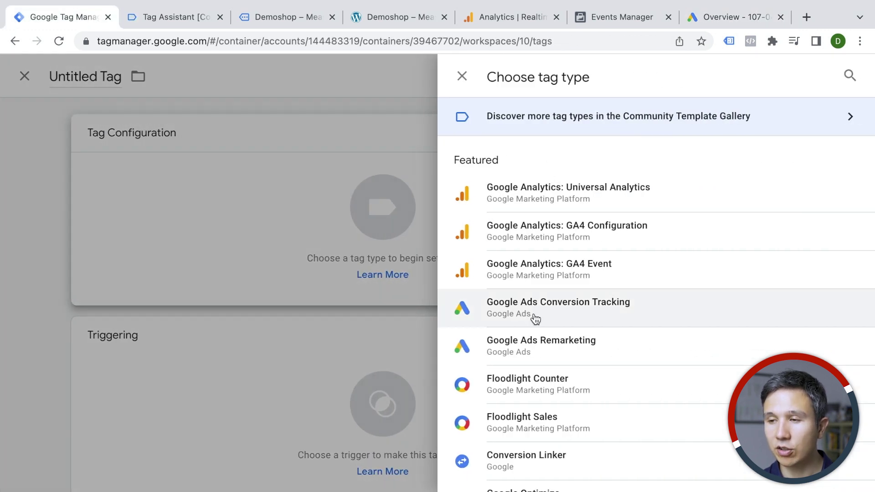
pyautogui.click(525, 355)
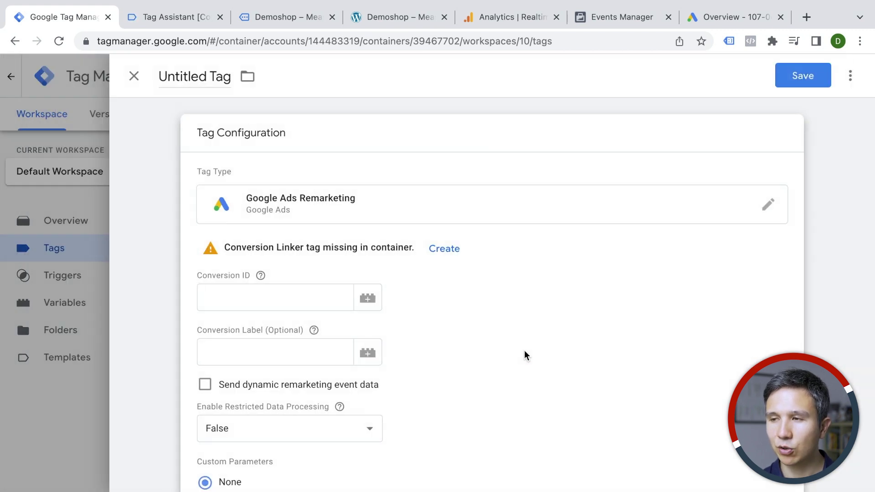
# Switch to Google Ads and open the Google Tag Manager setup instructions for the Google Ads tag under Audience manager's data sources
pyautogui.click(260, 305)
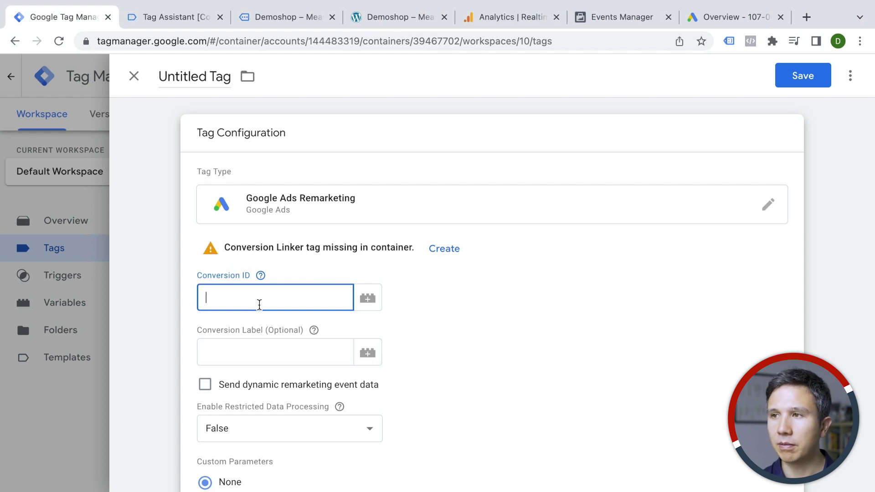
pyautogui.click(706, 21)
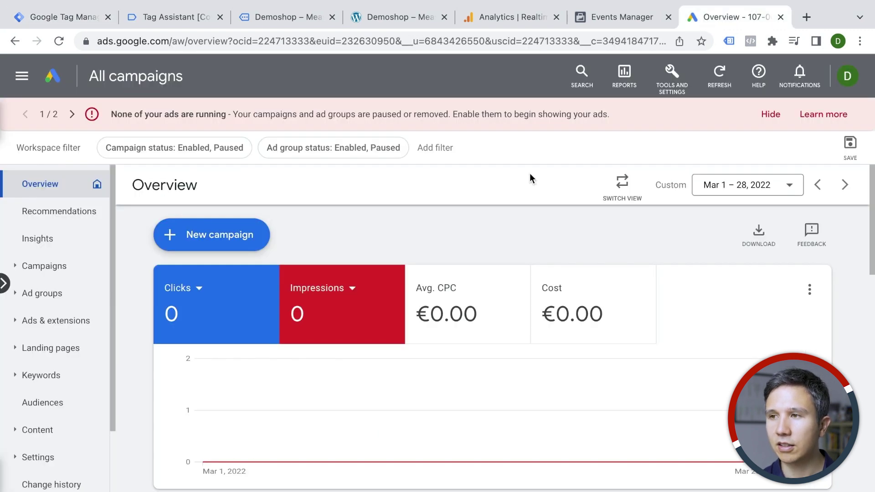
pyautogui.click(662, 97)
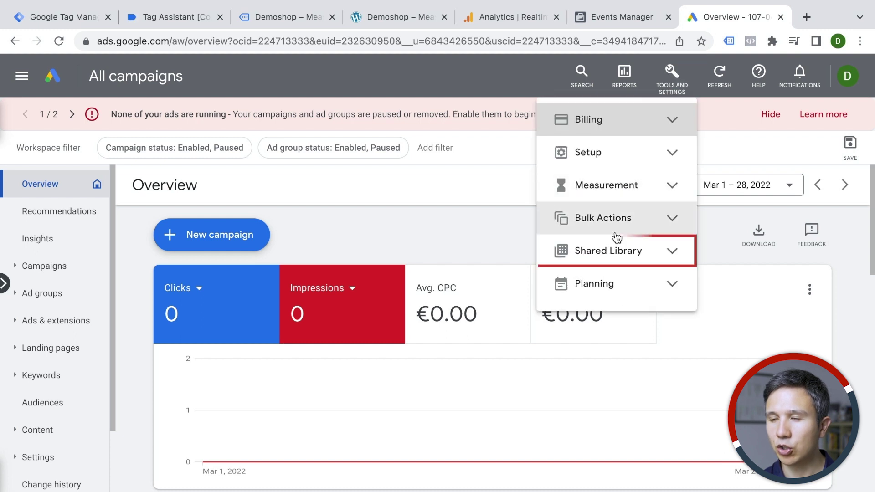
pyautogui.click(610, 251)
pyautogui.click(614, 241)
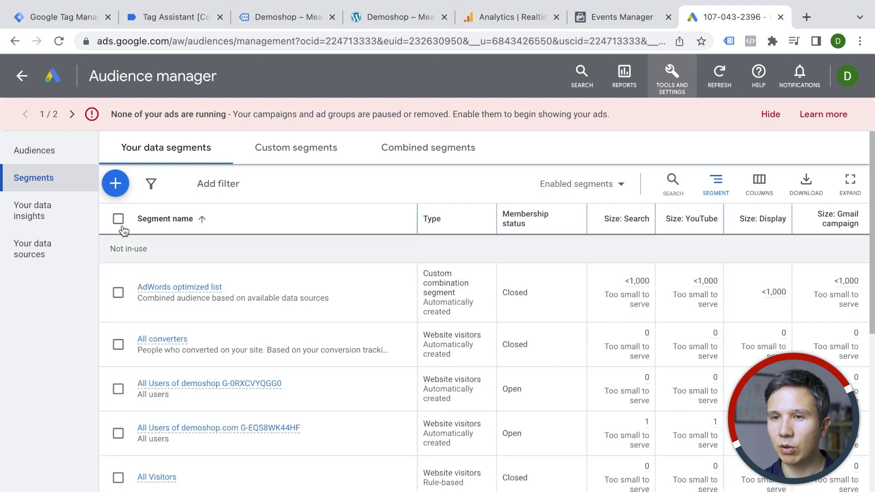
pyautogui.click(52, 247)
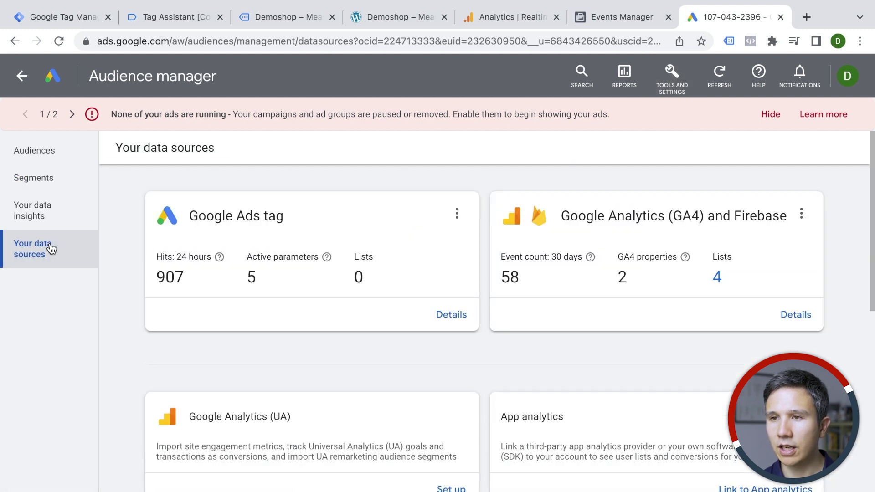
pyautogui.click(452, 315)
pyautogui.scroll(-10, 455, 318)
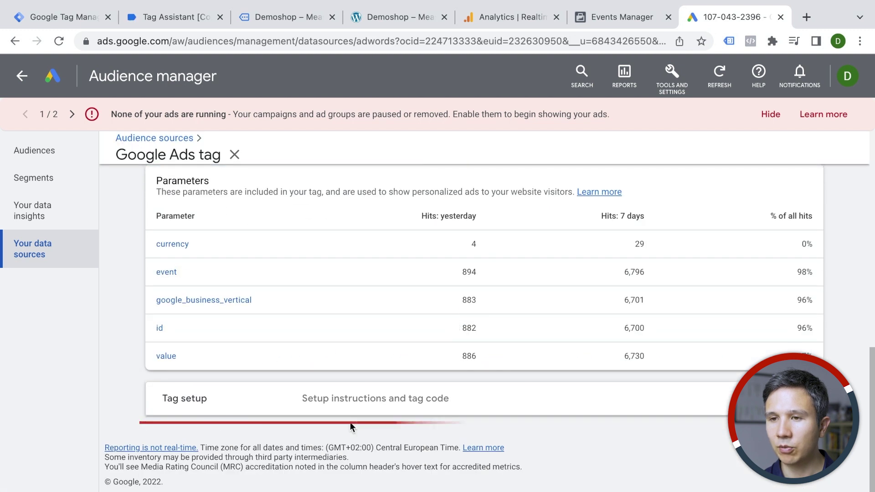
pyautogui.click(342, 408)
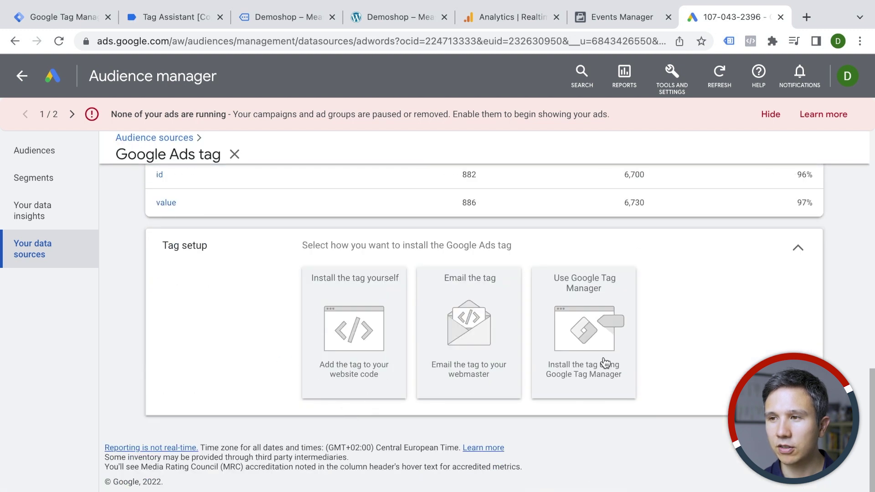
pyautogui.click(603, 358)
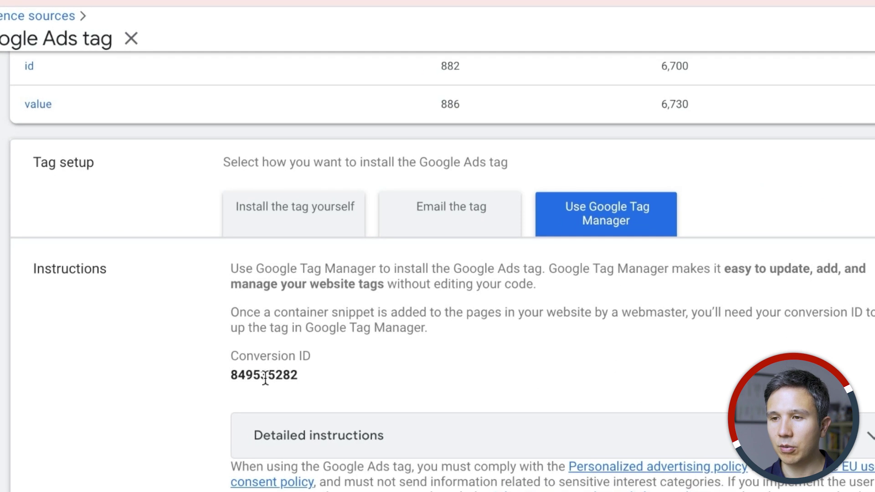
# Copy the conversion ID from Google Ads into the Conversion ID of the new remarketing tag in Google Tag Manager
pyautogui.doubleClick(265, 378)
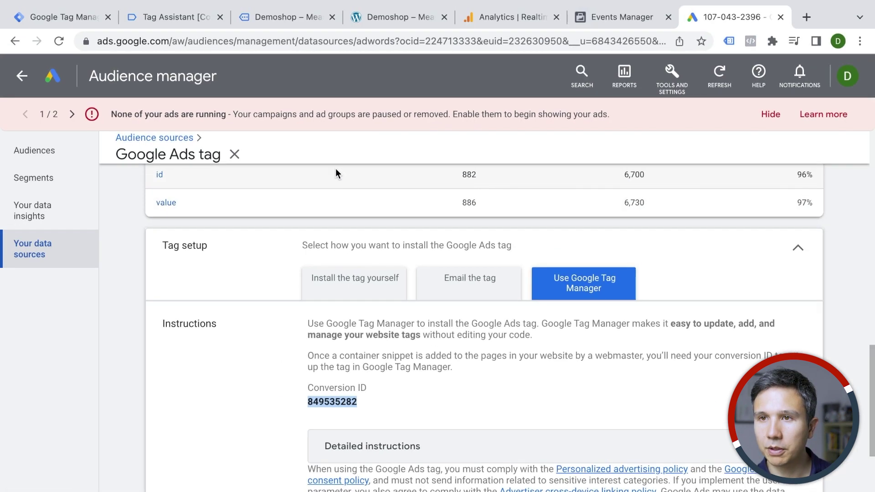
pyautogui.click(64, 16)
pyautogui.write('849535282')
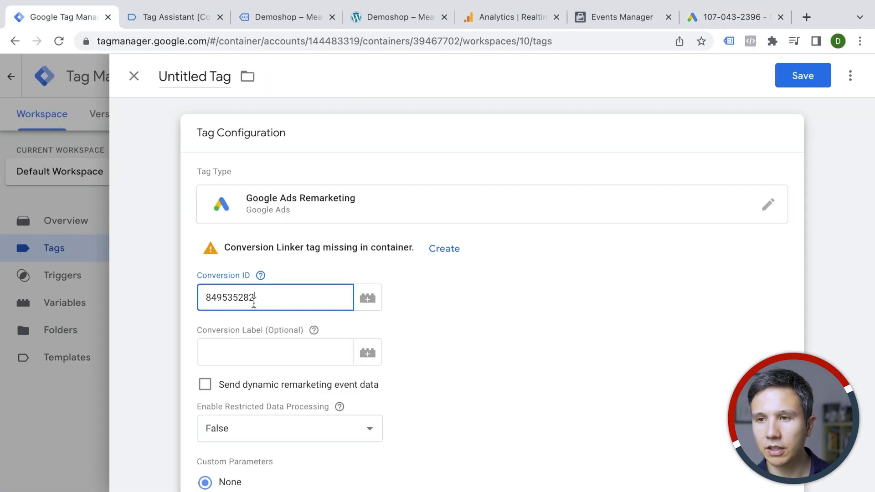
# Create the missing Conversion Linker tag from the remarketing tag's configuration and save it with the name Conversion Linker
pyautogui.click(219, 250)
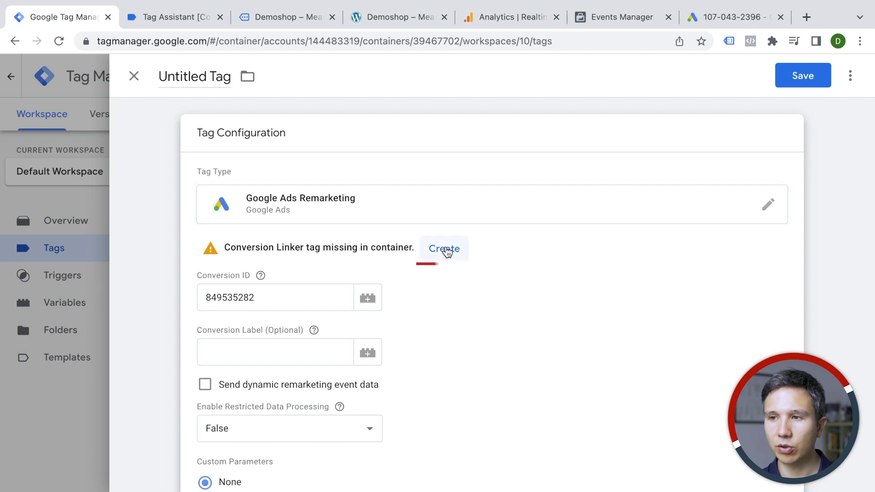
pyautogui.click(444, 249)
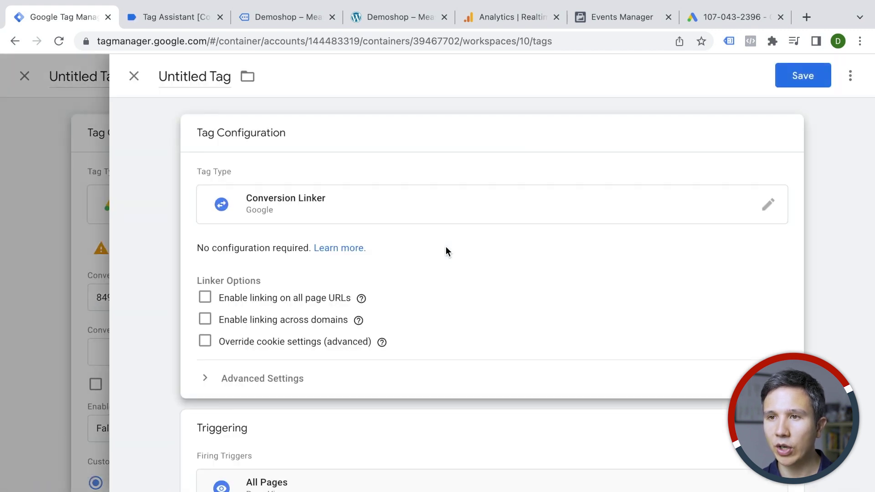
pyautogui.click(800, 82)
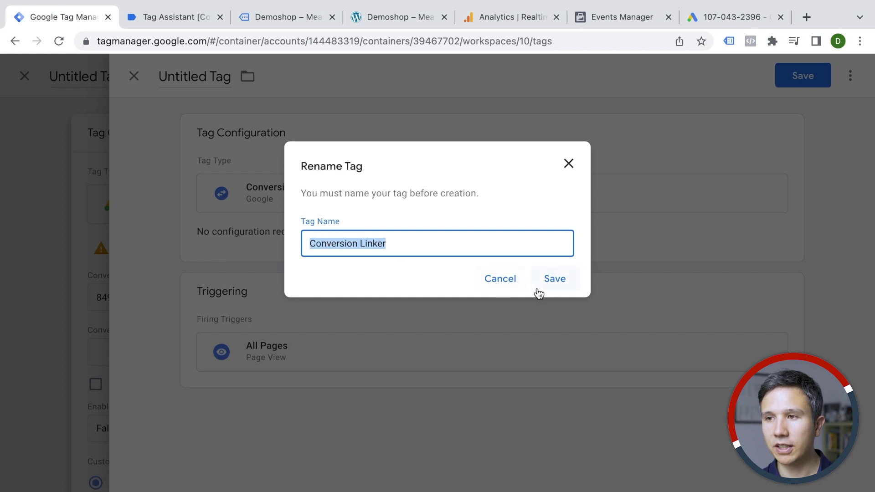
pyautogui.click(552, 283)
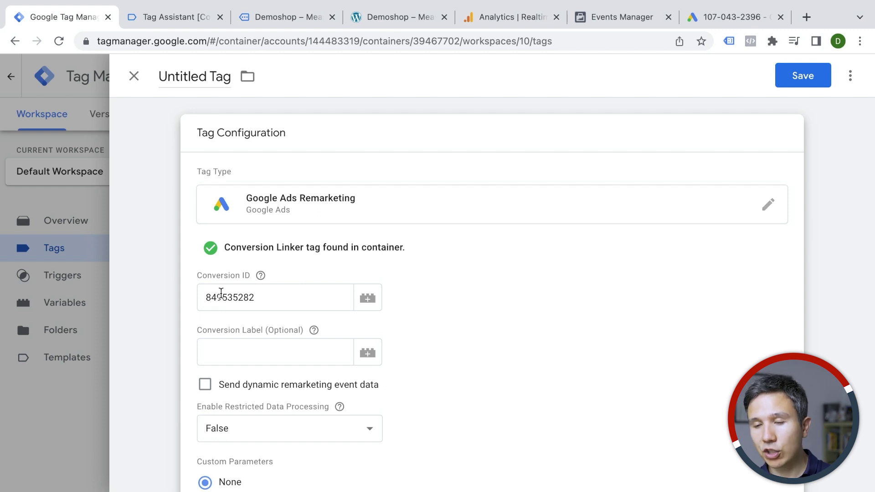
# Assign the All Pages trigger to the Google Ads Remarketing tag, keeping Custom Parameters at None
pyautogui.scroll(-3, 174, 276)
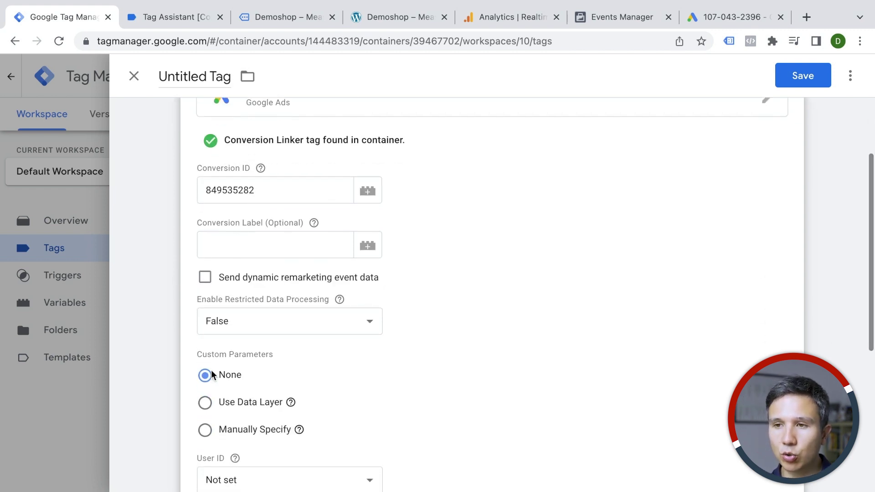
pyautogui.scroll(-6, 165, 354)
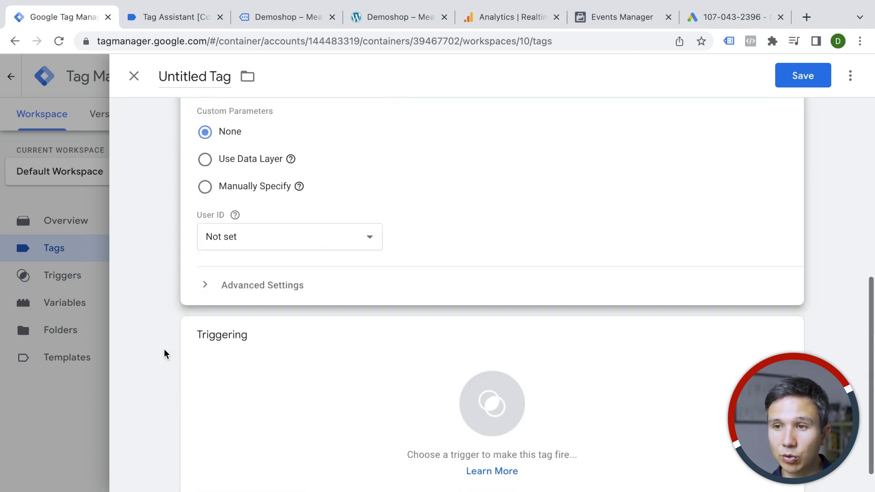
pyautogui.click(265, 368)
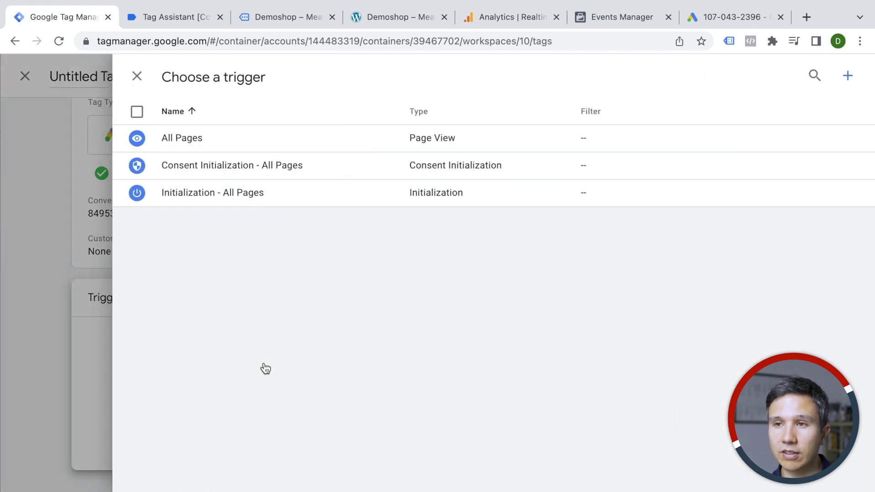
pyautogui.click(134, 138)
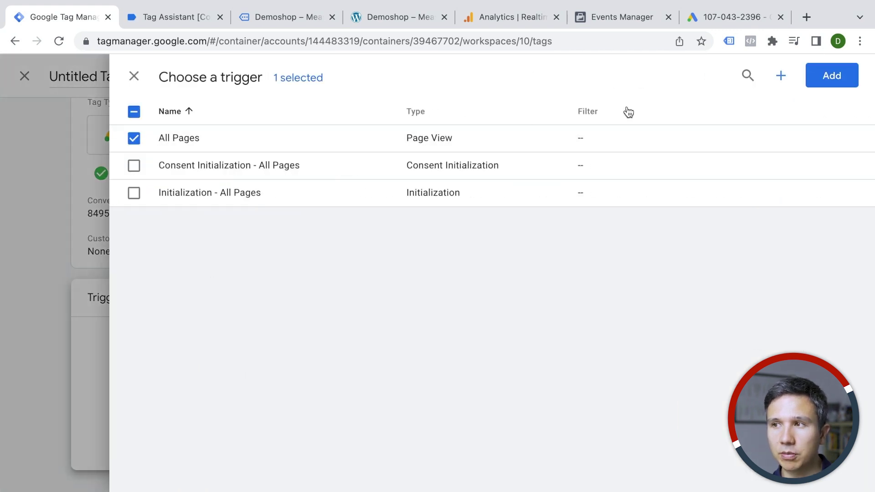
pyautogui.click(830, 75)
# Name the remarketing tag "GAds - Remarketing - All Pages" and save it
pyautogui.click(169, 75)
pyautogui.write('G')
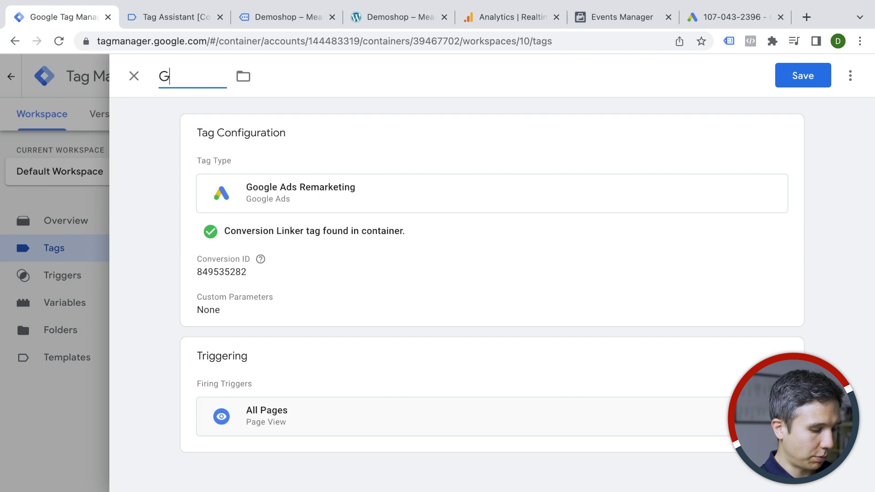
pyautogui.write('Ads - Remarketin')
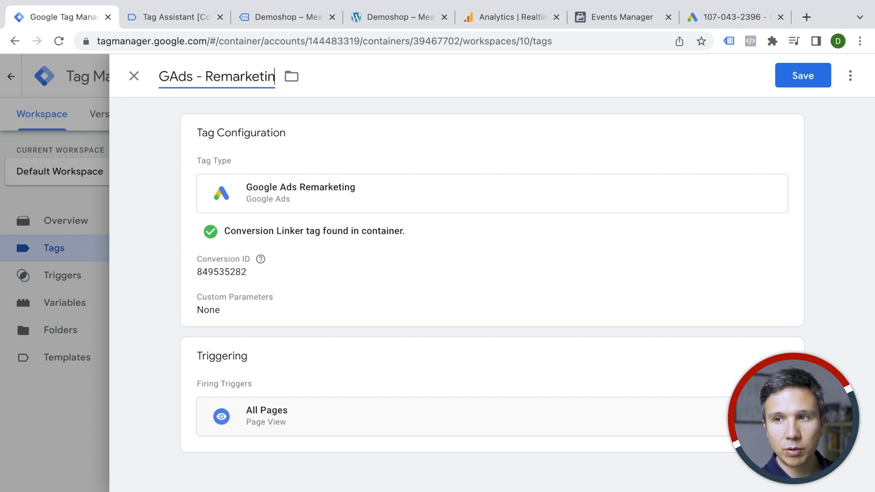
pyautogui.write('g - All Pages')
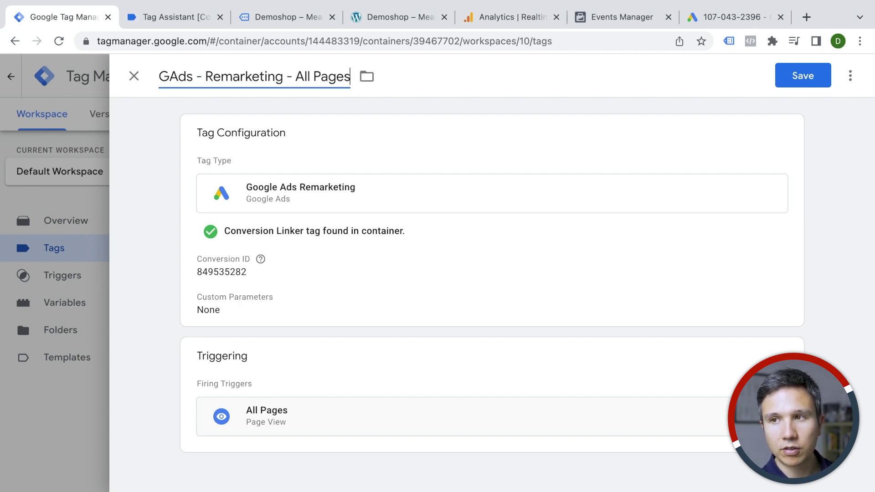
pyautogui.click(815, 76)
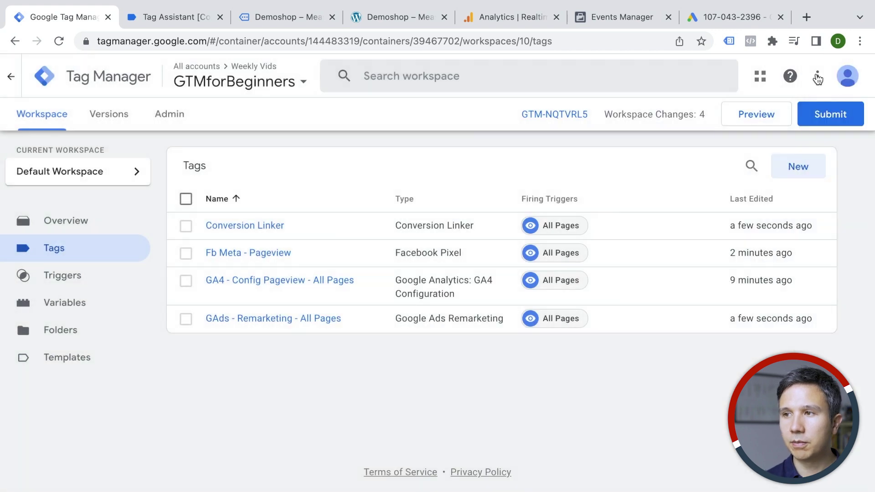
# Preview the container with the new Google Ads tags and review which tags fired on the demo shop
pyautogui.click(767, 118)
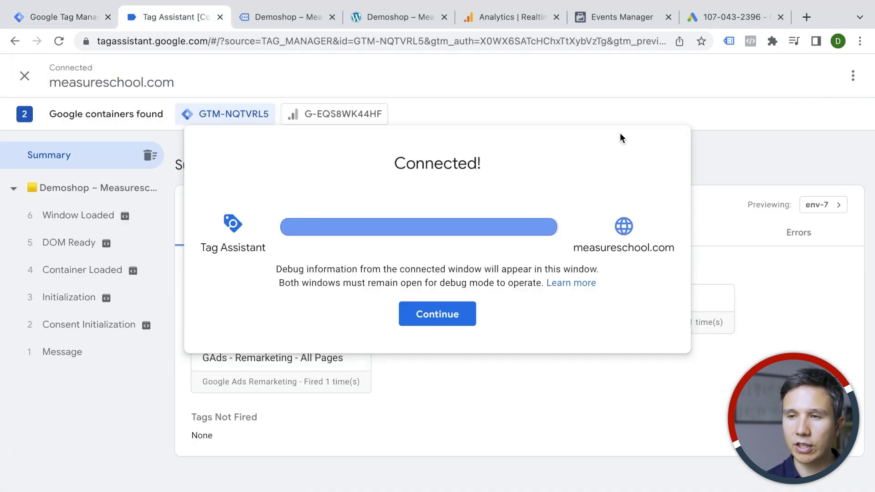
pyautogui.click(437, 314)
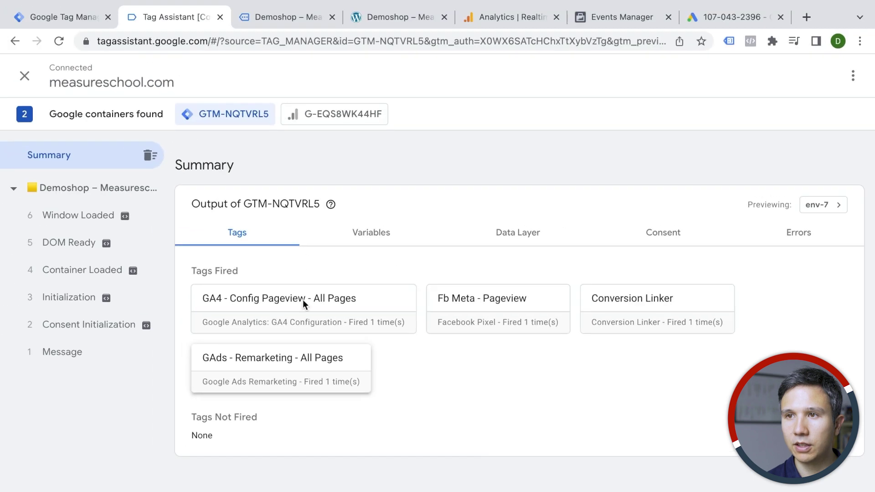
# Enable Tag Assistant Legacy on the previewed demo shop page and reload the page to analyze its tags
pyautogui.click(304, 22)
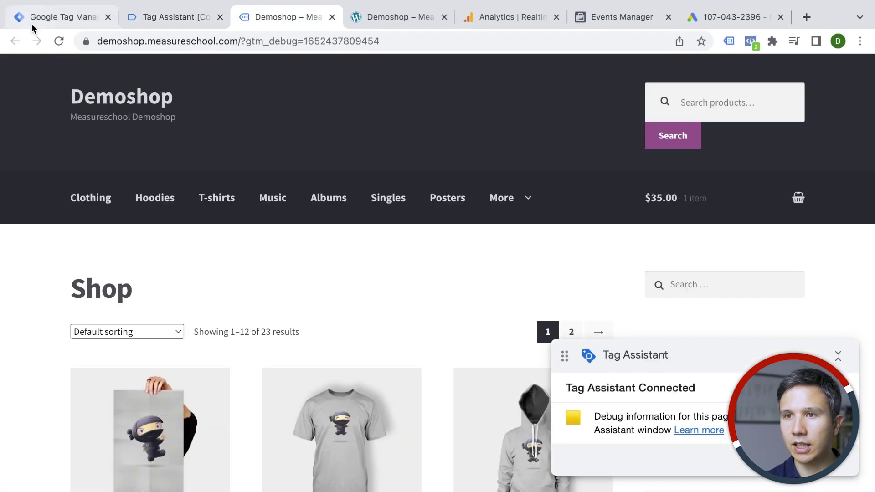
pyautogui.click(730, 41)
pyautogui.click(462, 188)
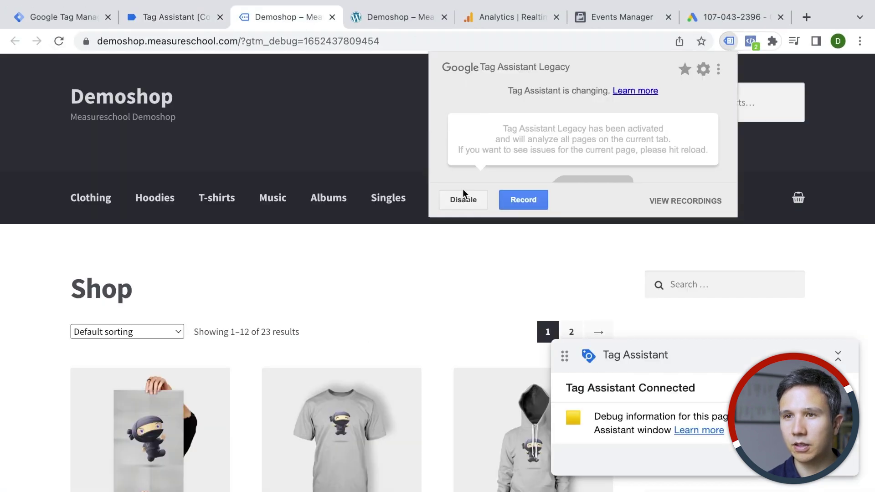
pyautogui.click(57, 42)
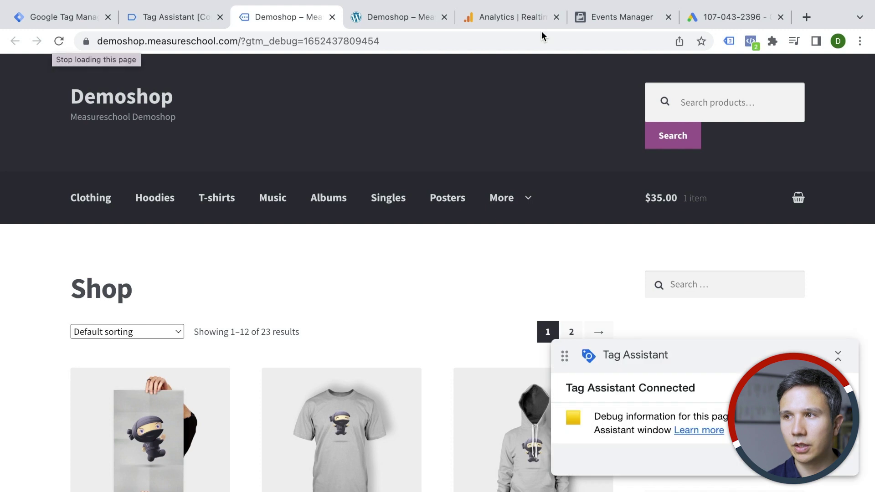
# Examine the tag analysis in Tag Assistant Legacy, and switch to Google Ads to review the Google Ads tag's status and hits
pyautogui.click(730, 41)
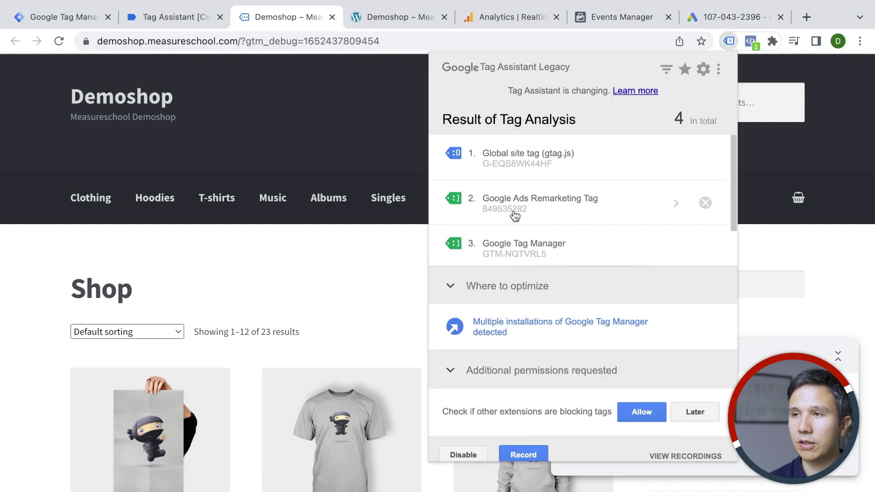
pyautogui.click(736, 17)
pyautogui.scroll(3, 386, 237)
pyautogui.scroll(5, 387, 242)
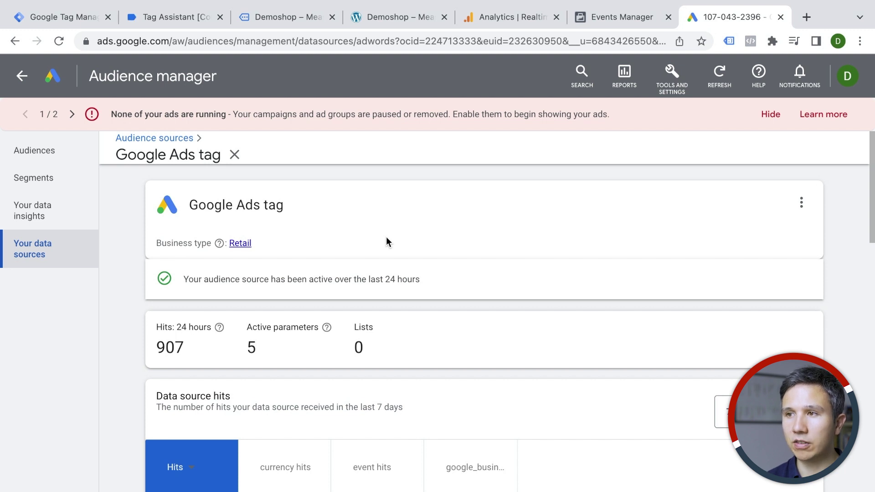
pyautogui.scroll(-1, 387, 237)
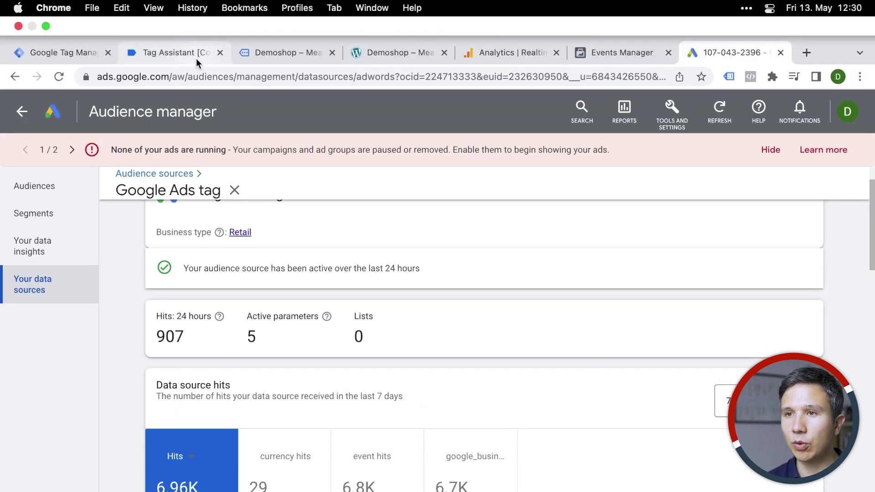
# Switch to Google Tag Manager and publish the workspace changes to Live with the version name "added GAds, Facebook Meta Pixel"
pyautogui.click(194, 54)
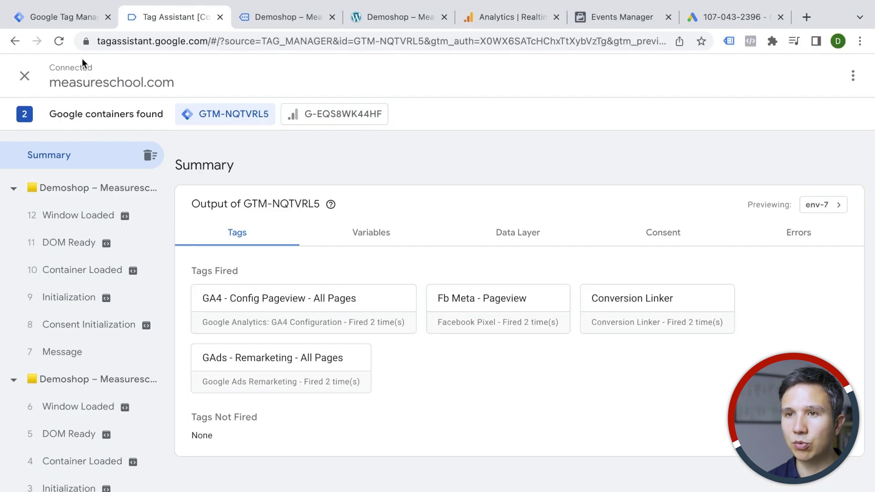
pyautogui.click(72, 20)
pyautogui.click(829, 118)
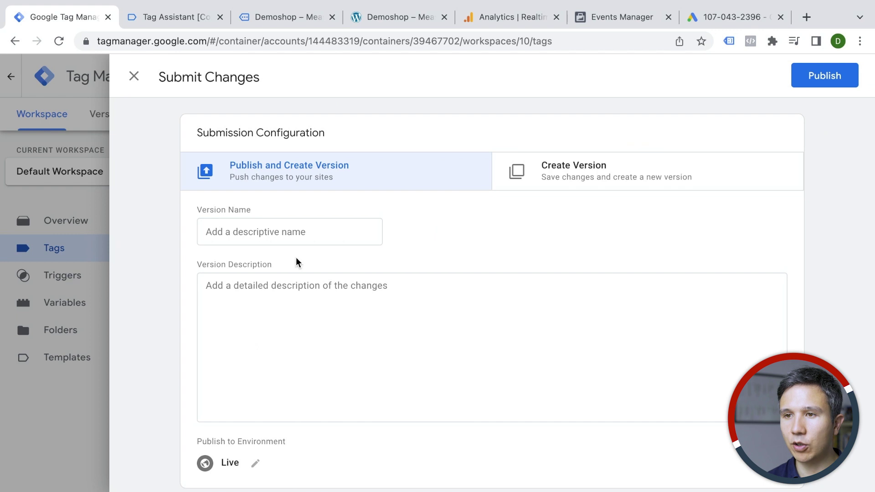
pyautogui.click(298, 231)
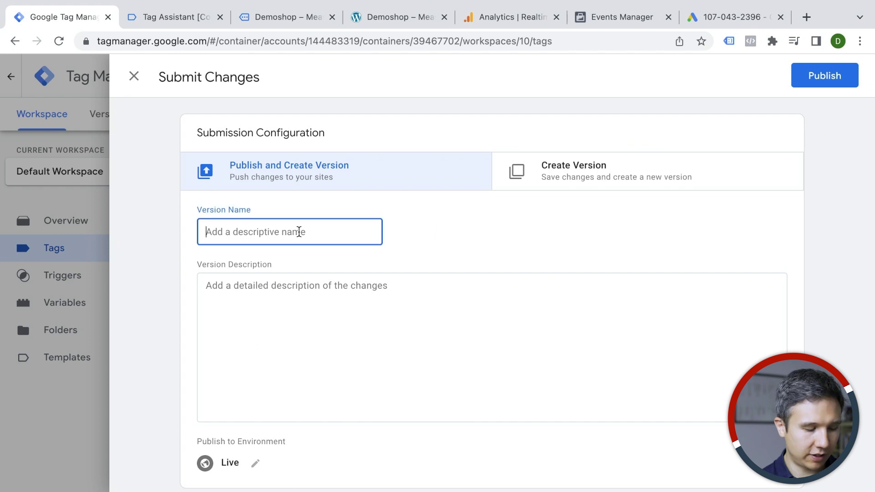
pyautogui.write('added GAds')
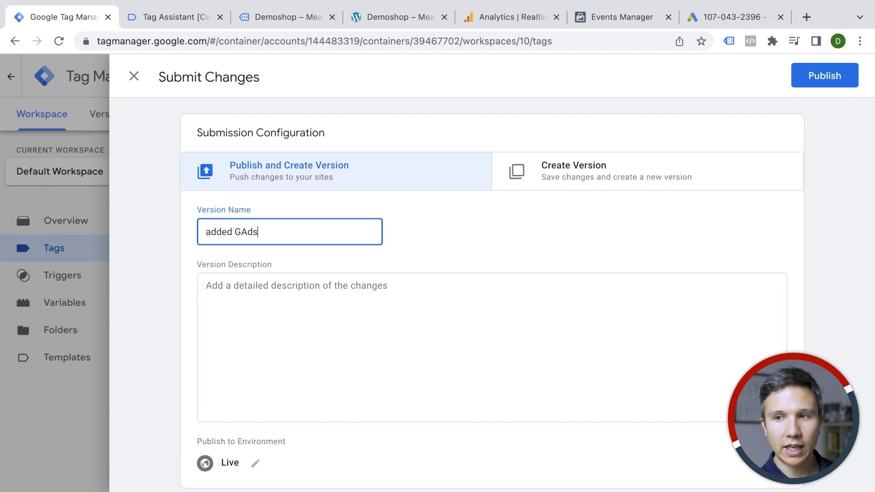
pyautogui.write(', Facebook Meta Pix')
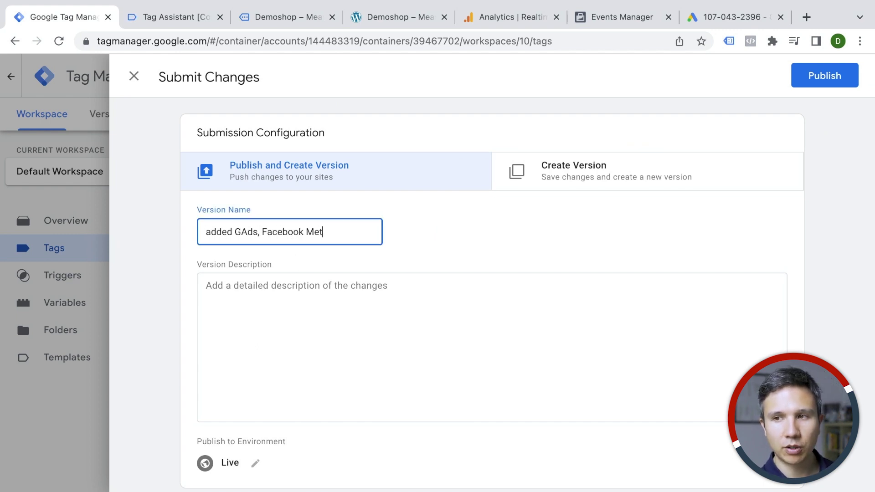
pyautogui.write('el')
pyautogui.click(823, 79)
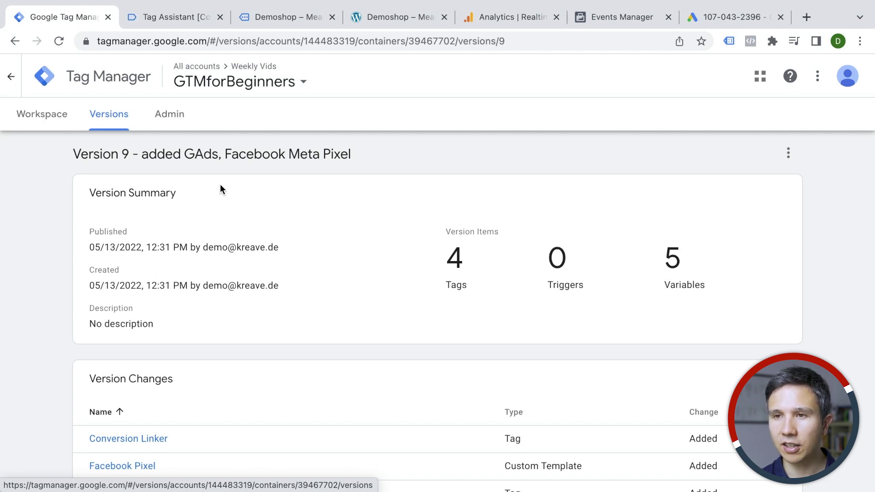
# Open the container's version history and examine the live version and the list of earlier versions
pyautogui.click(100, 119)
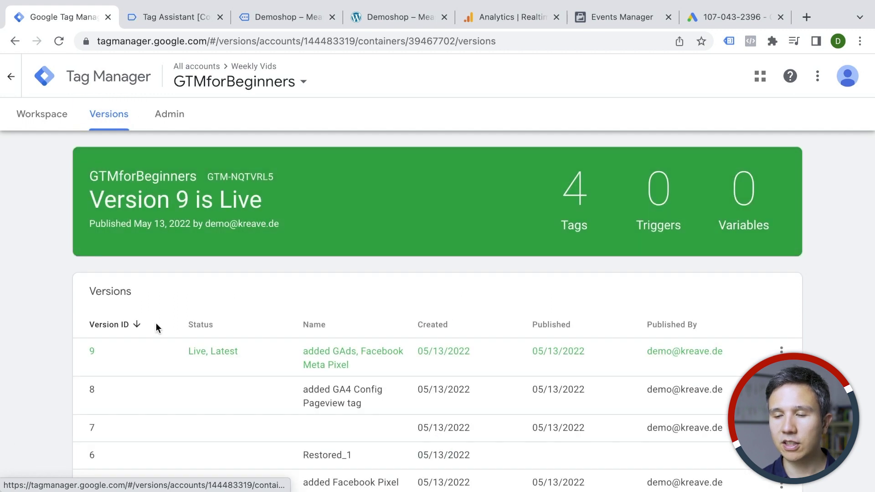
pyautogui.scroll(-3, 156, 323)
pyautogui.scroll(-1, 280, 306)
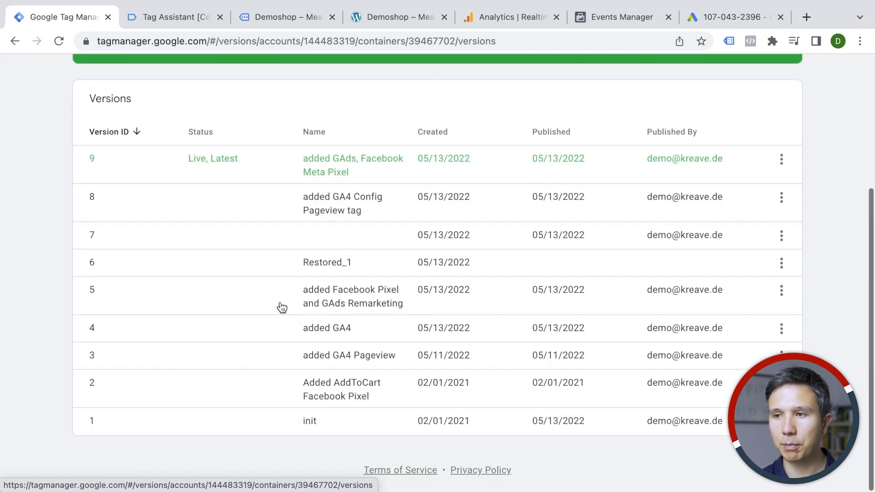
pyautogui.scroll(4, 281, 306)
pyautogui.scroll(-2, 280, 302)
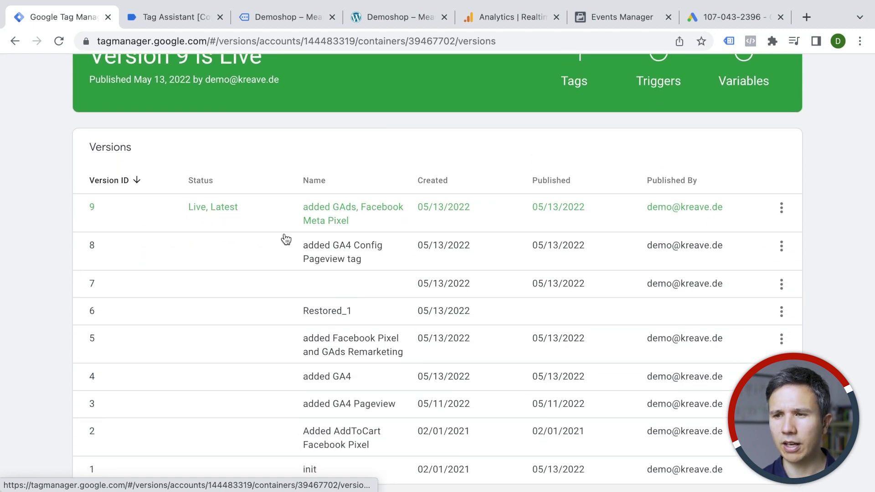
pyautogui.scroll(3, 452, 415)
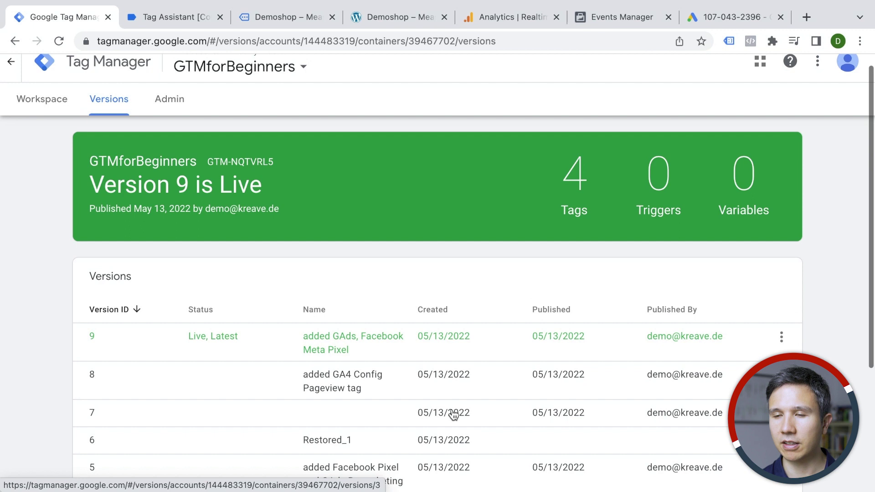
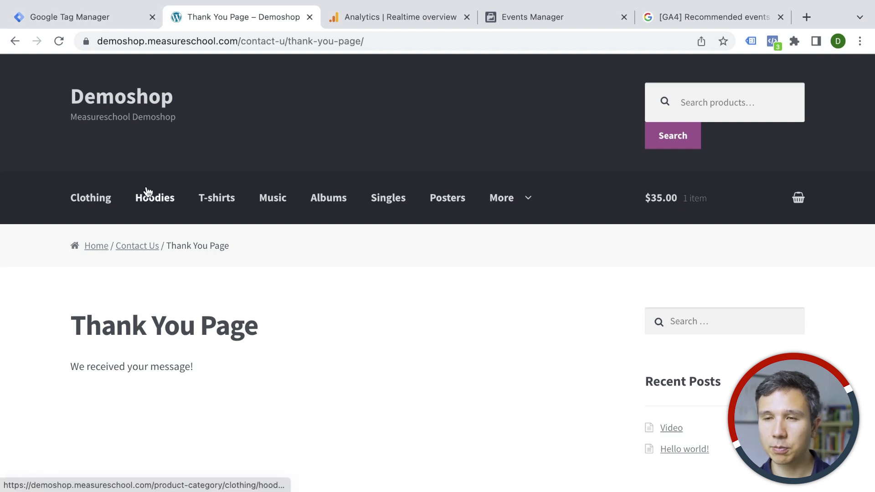
# Switch to Google Tag Manager, start a new trigger in the workspace and open its trigger type selection
pyautogui.click(108, 25)
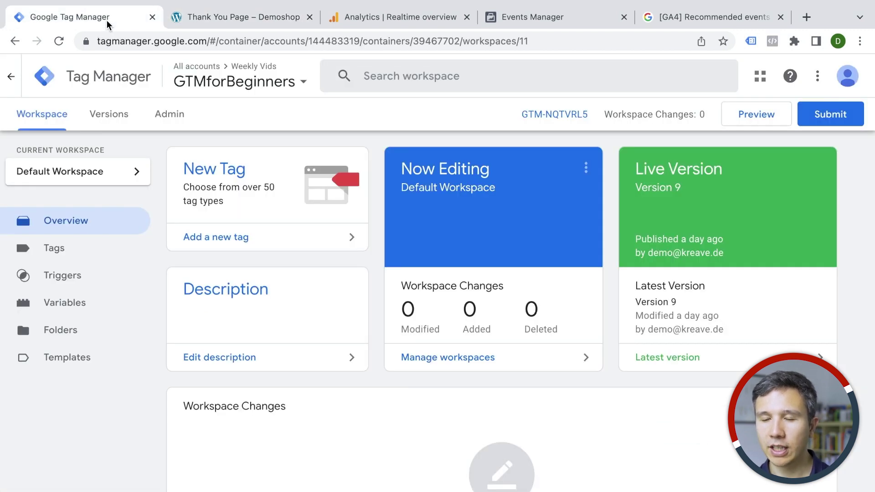
pyautogui.click(59, 282)
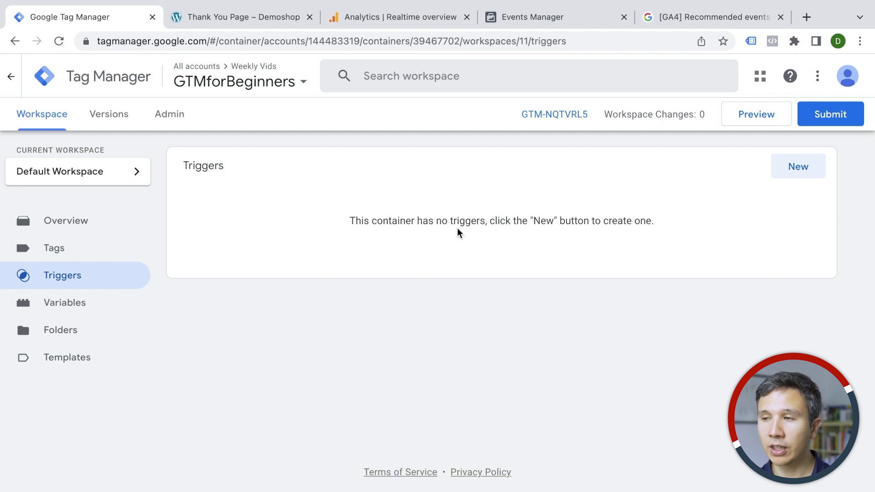
pyautogui.click(797, 167)
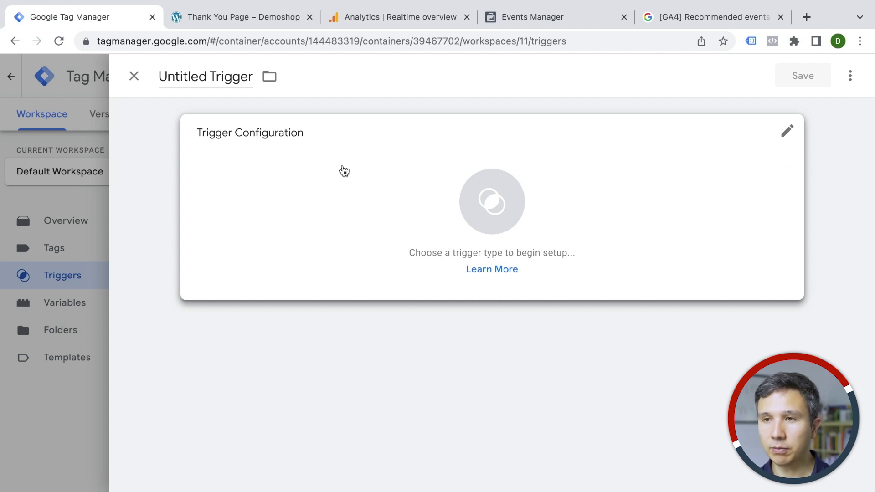
pyautogui.click(341, 172)
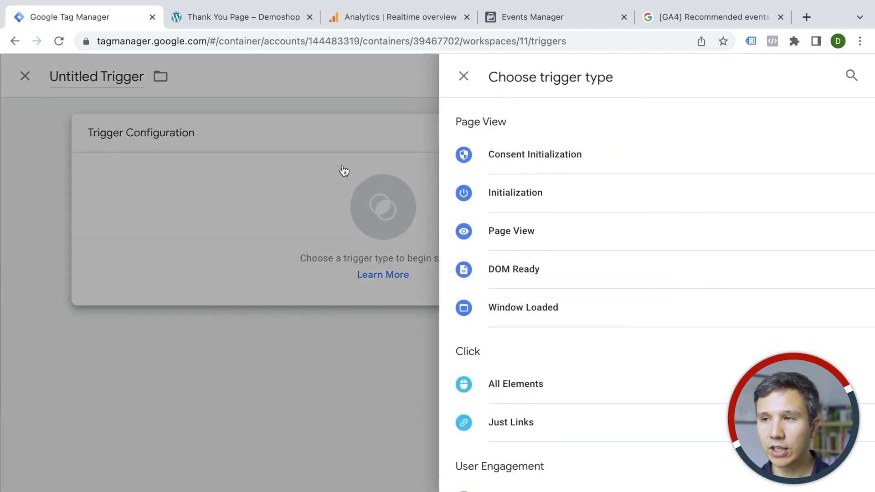
# Make the new trigger a Page View trigger that fires only on Some Page Views
pyautogui.scroll(-8, 562, 145)
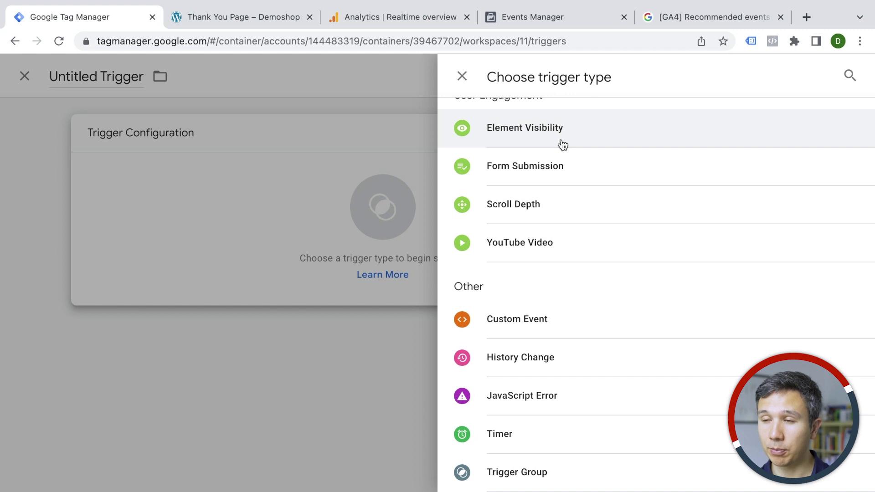
pyautogui.scroll(8, 562, 144)
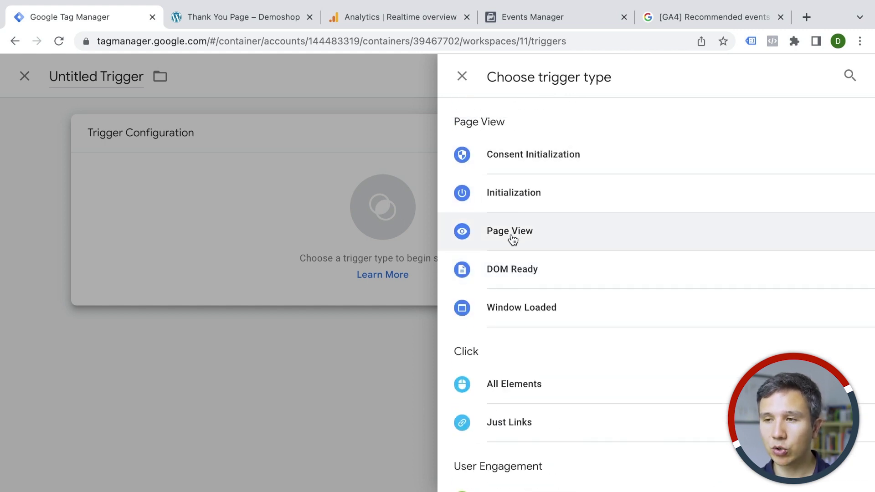
pyautogui.scroll(-8, 512, 239)
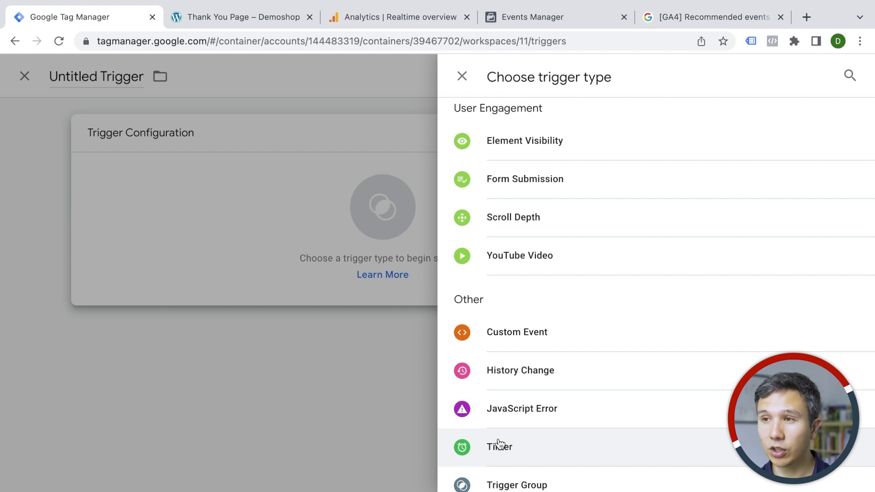
pyautogui.scroll(4, 498, 442)
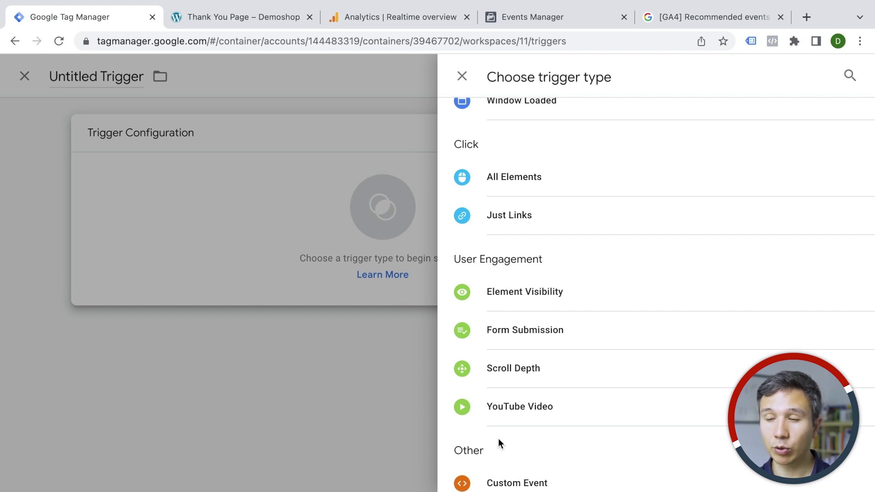
pyautogui.scroll(4, 498, 438)
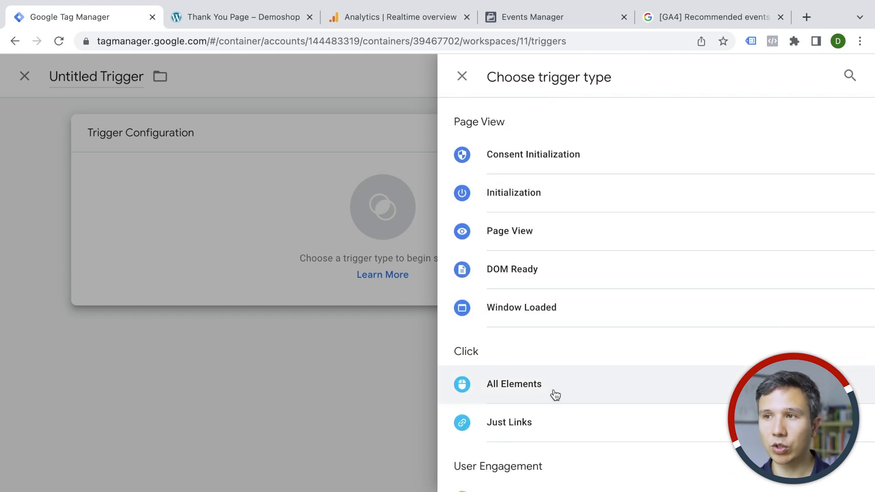
pyautogui.click(255, 17)
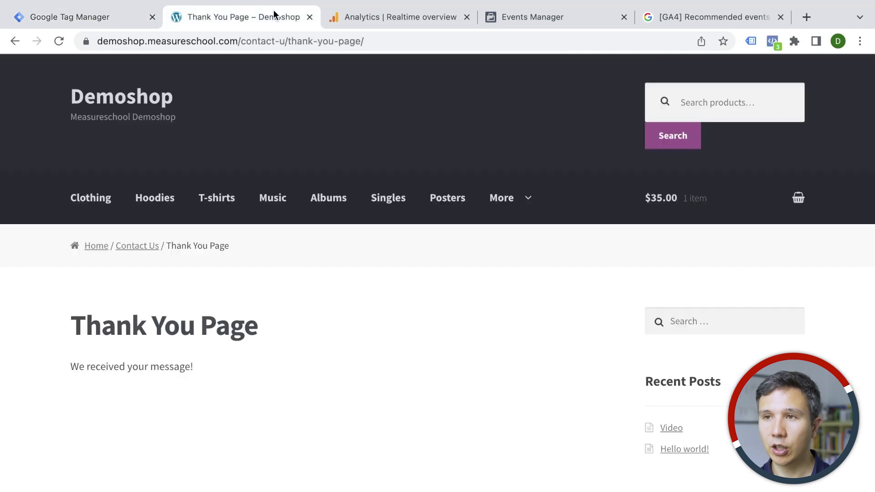
pyautogui.click(108, 19)
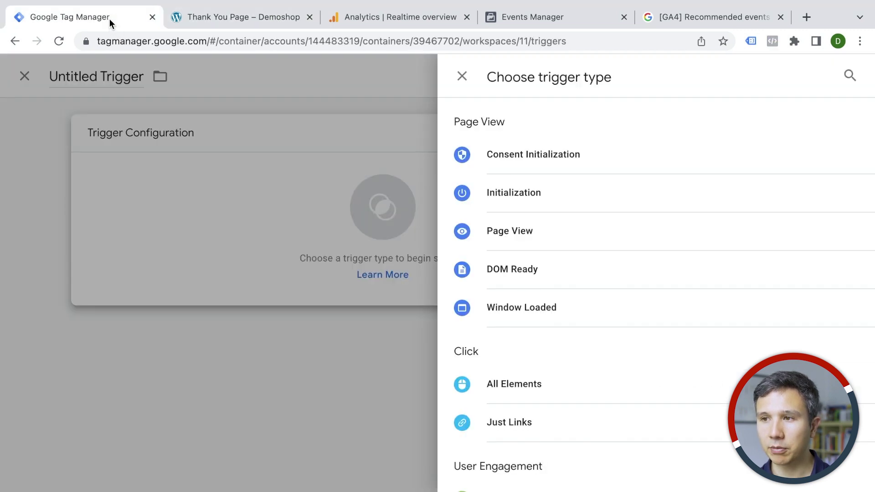
pyautogui.click(509, 248)
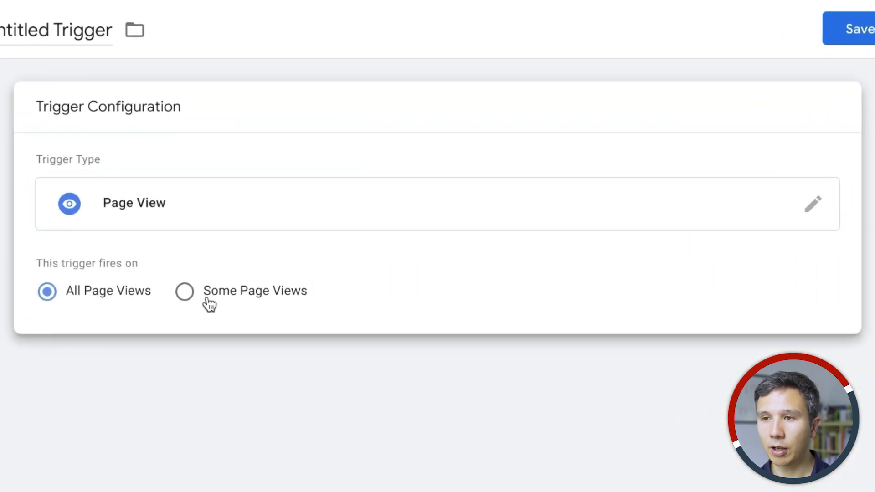
pyautogui.click(208, 300)
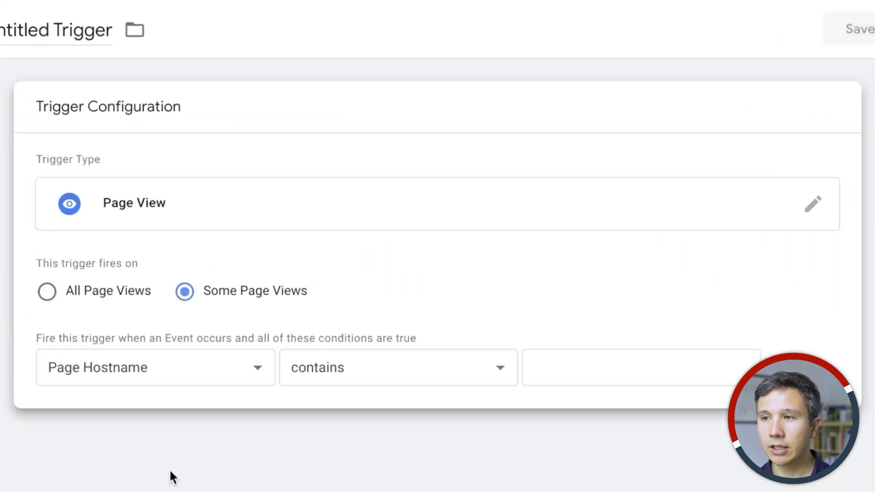
# Examine the page variables available for the condition and compare them with the path part of the Demoshop thank-you page URL
pyautogui.click(125, 367)
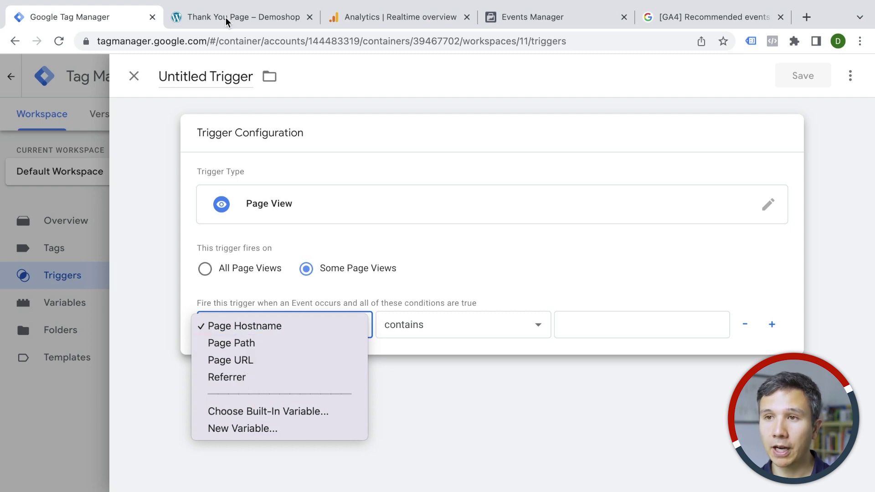
pyautogui.press('Escape')
pyautogui.moveTo(254, 44); pyautogui.dragTo(703, 42)
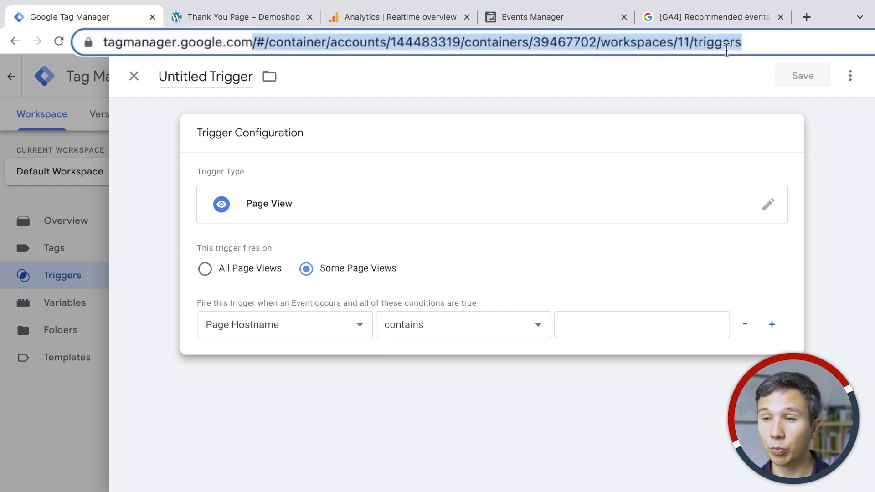
pyautogui.click(184, 19)
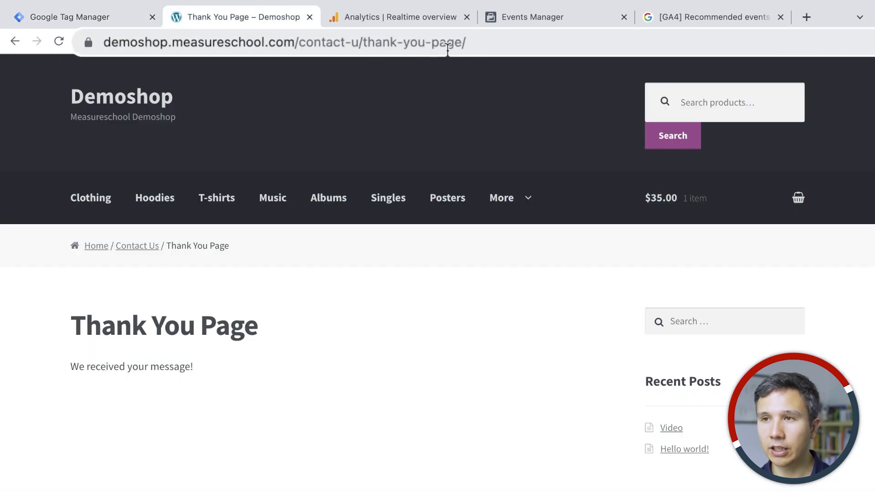
pyautogui.click(132, 17)
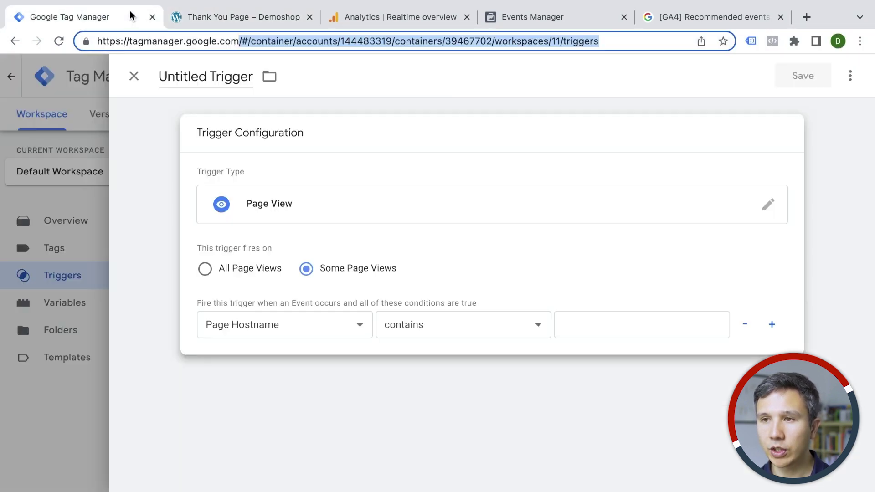
# Set the trigger's firing condition to Page Path contains "thank-you"
pyautogui.click(275, 327)
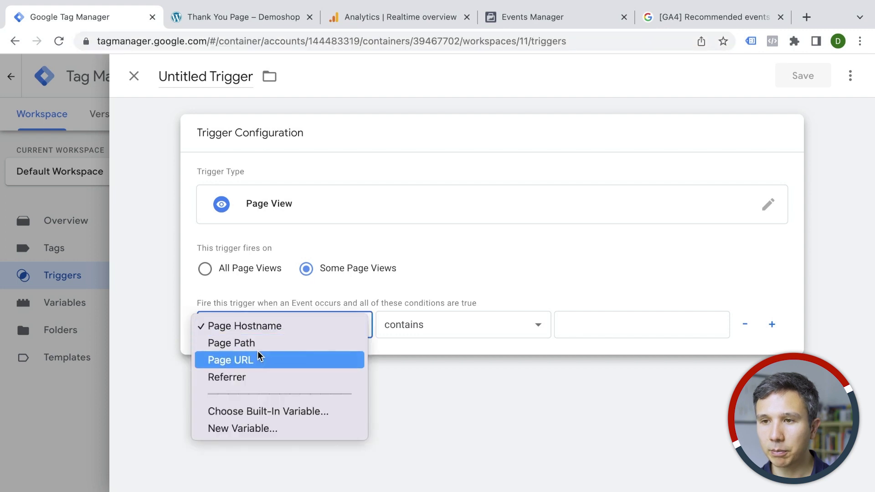
pyautogui.click(285, 346)
pyautogui.click(471, 332)
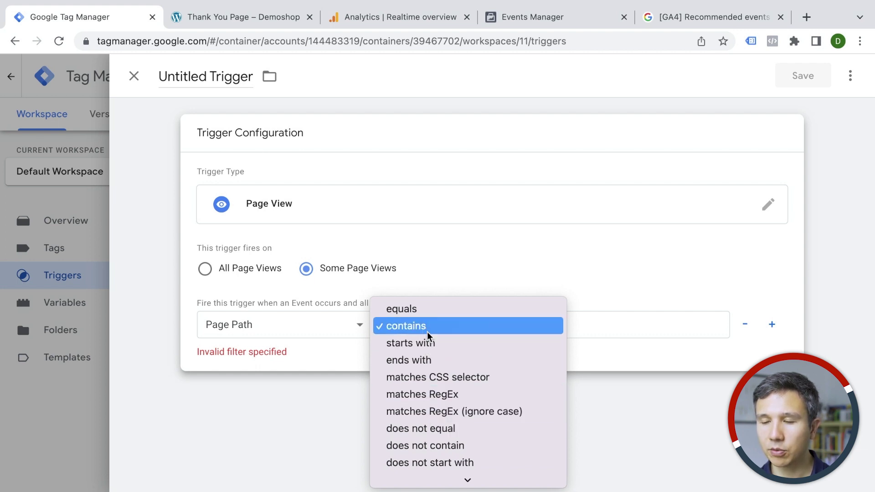
pyautogui.click(470, 332)
pyautogui.click(636, 324)
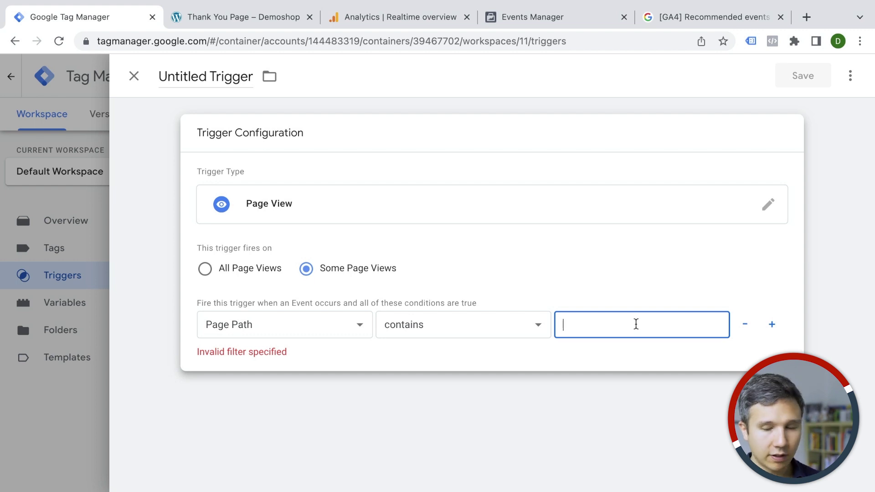
pyautogui.write('thank-you')
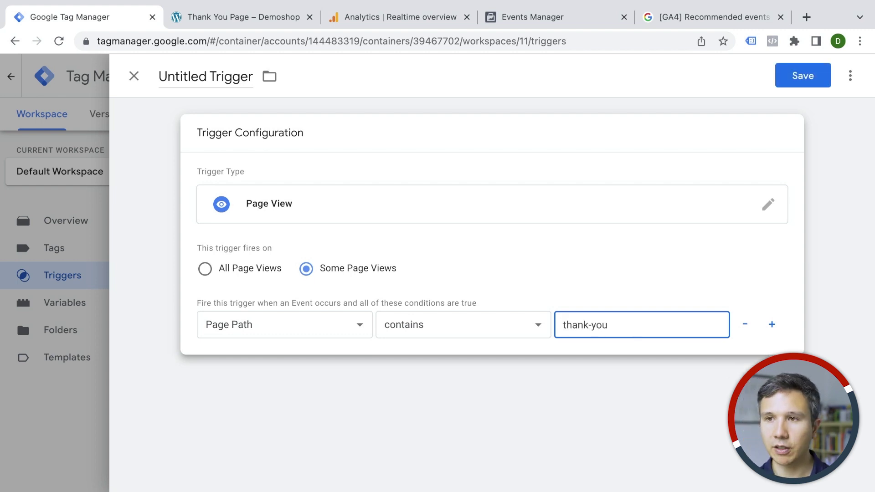
# Name the trigger "pv - thank you page" and save it
pyautogui.click(199, 78)
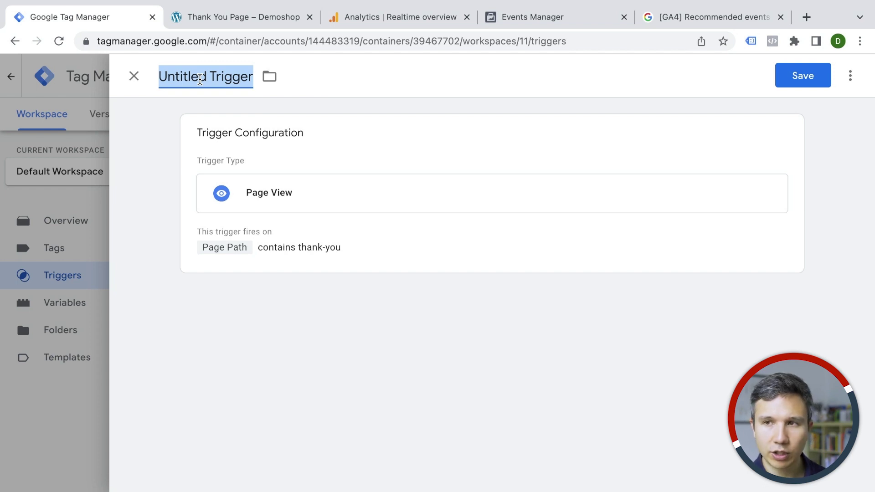
pyautogui.write('pv - thank you page')
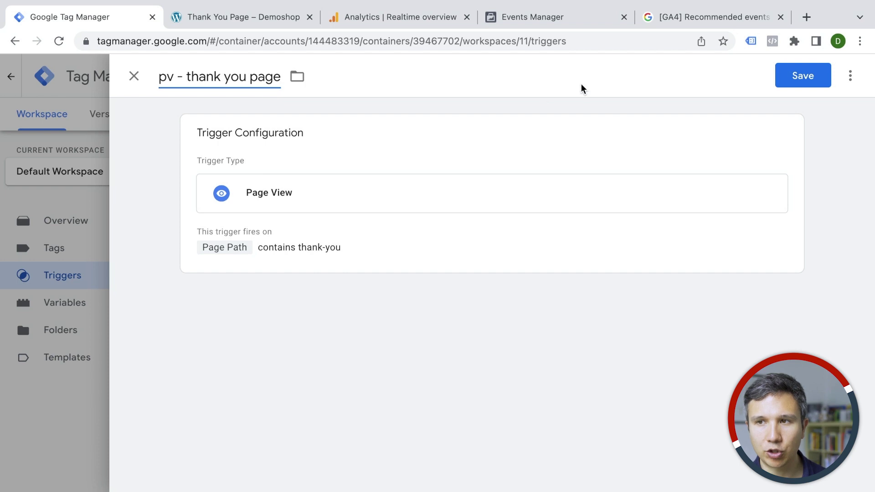
pyautogui.click(802, 76)
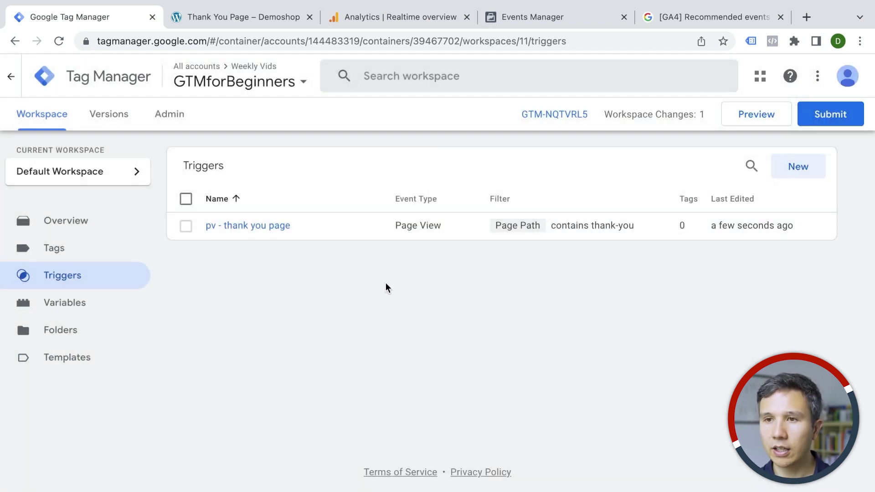
# Create a new tag and set its type to Facebook Pixel
pyautogui.click(40, 256)
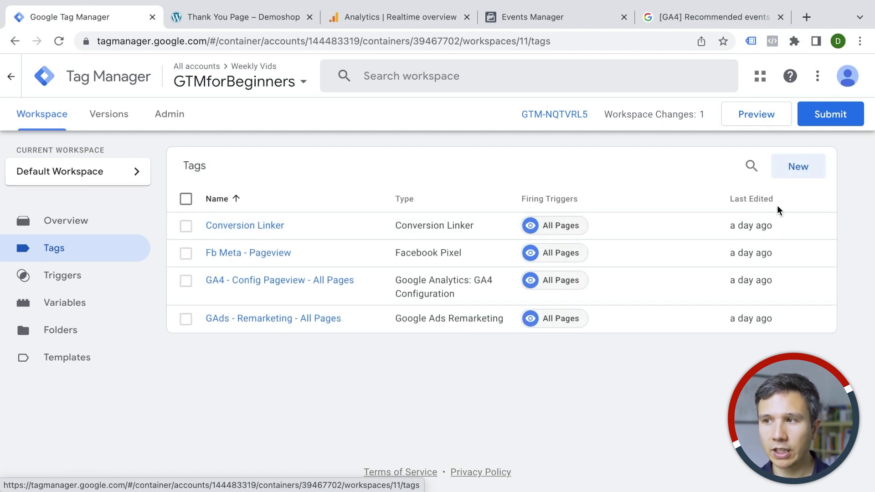
pyautogui.click(801, 170)
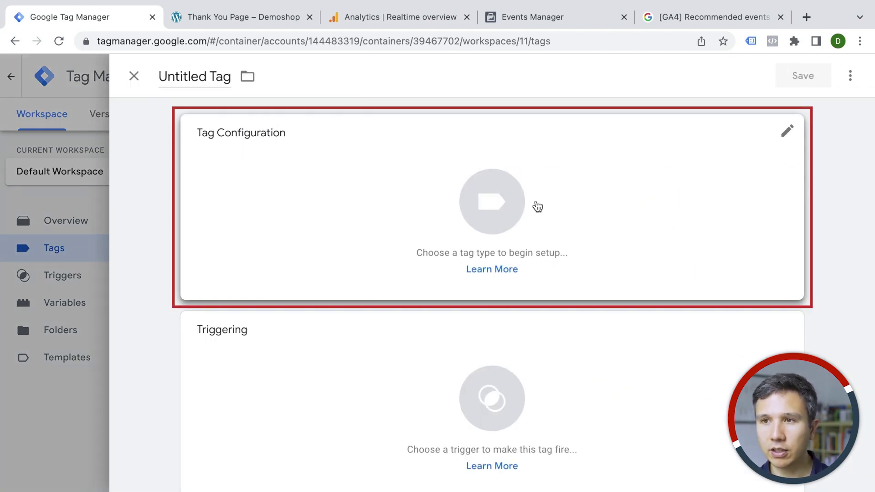
pyautogui.click(536, 204)
pyautogui.scroll(-2, 514, 400)
pyautogui.scroll(-5, 514, 400)
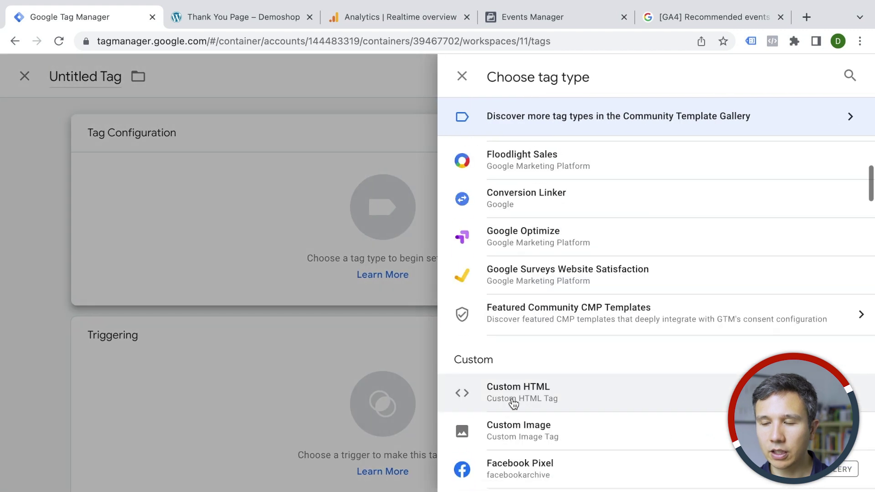
pyautogui.click(510, 408)
pyautogui.click(272, 292)
pyautogui.click(557, 17)
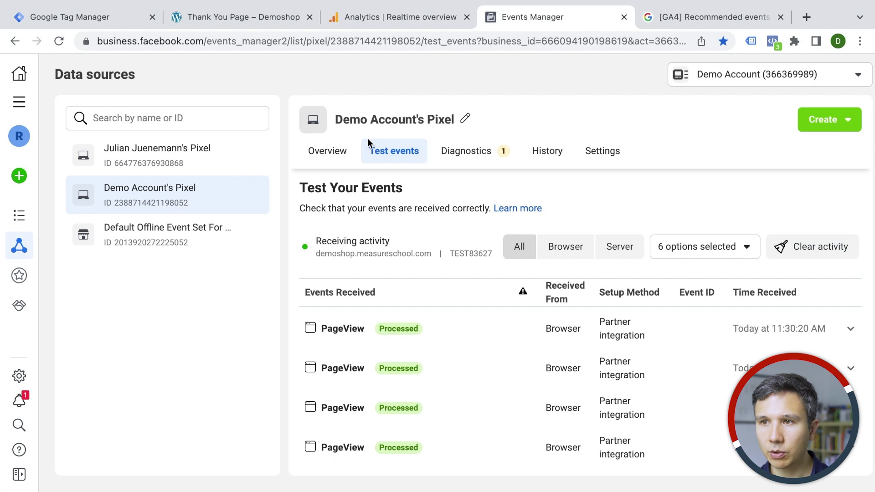
pyautogui.click(327, 151)
pyautogui.click(731, 204)
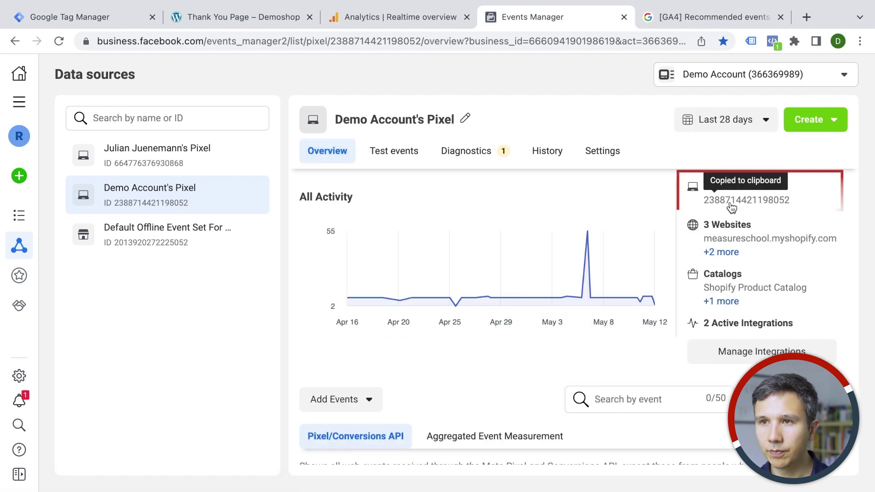
pyautogui.click(105, 18)
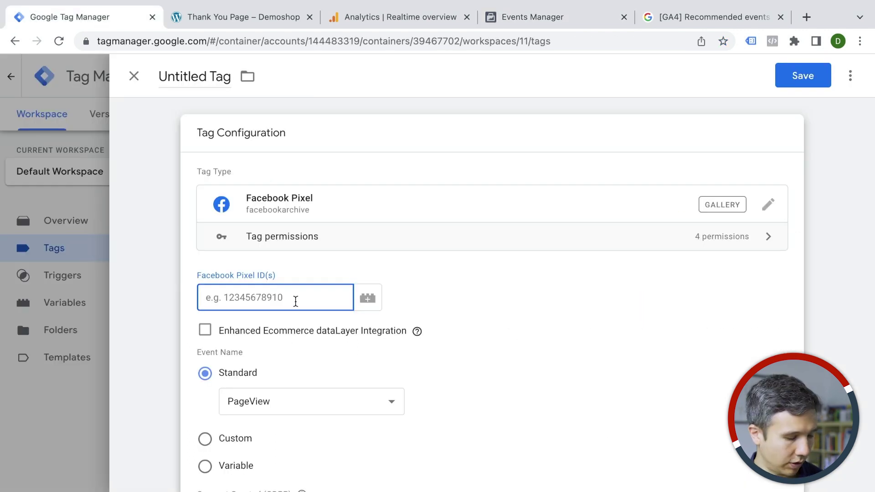
pyautogui.press('super+v')
# Set the Facebook Pixel tag's standard event name to Lead
pyautogui.click(299, 413)
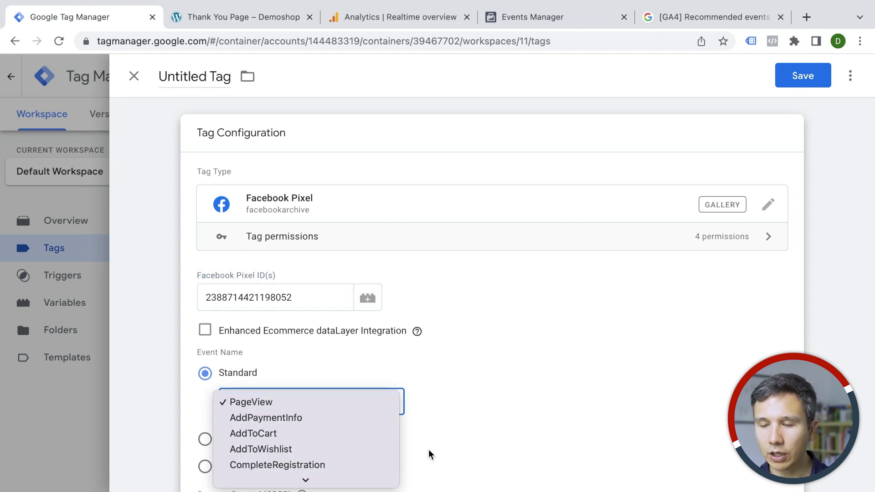
pyautogui.moveTo(294, 481)
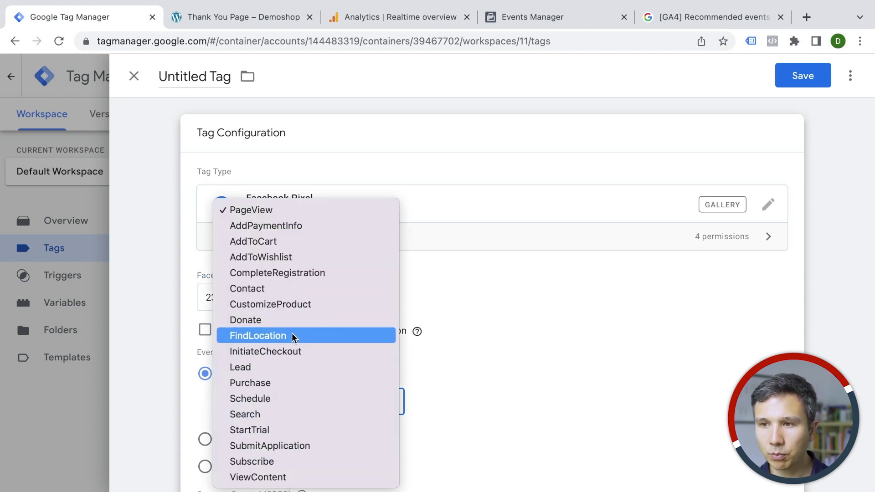
pyautogui.click(262, 373)
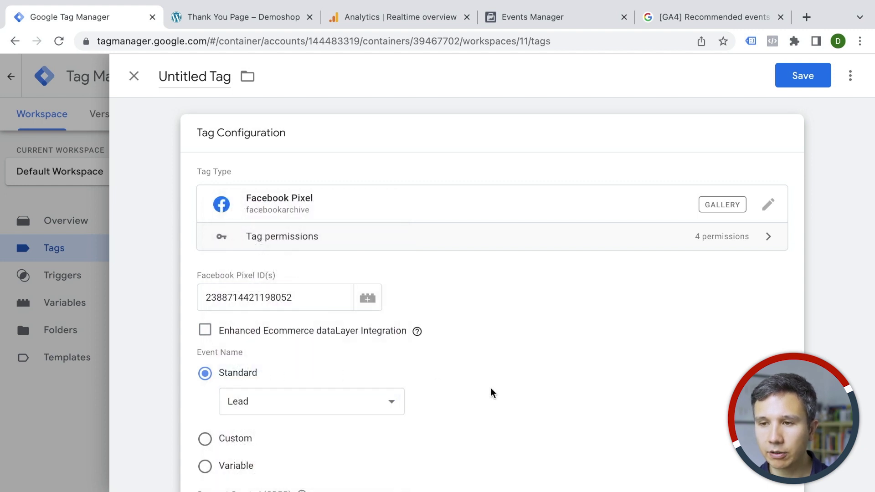
# Set "pv - thank you page" as the firing trigger of the Facebook Pixel tag
pyautogui.scroll(-9, 491, 390)
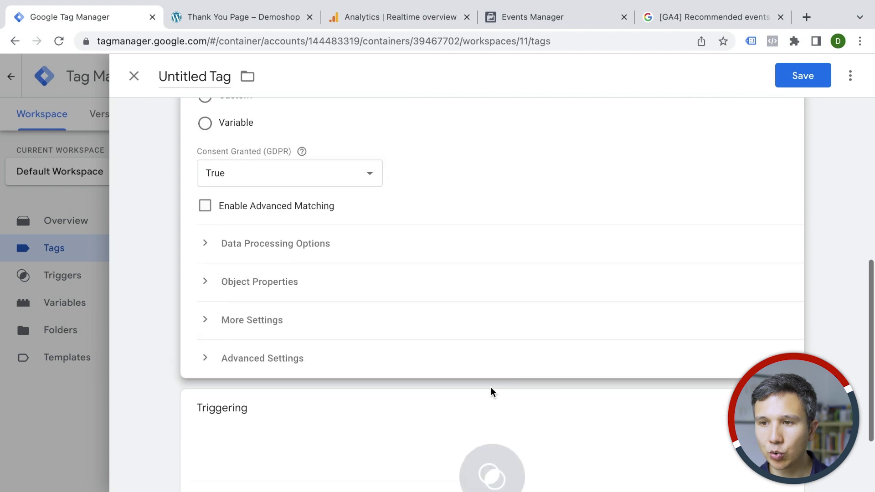
pyautogui.click(490, 417)
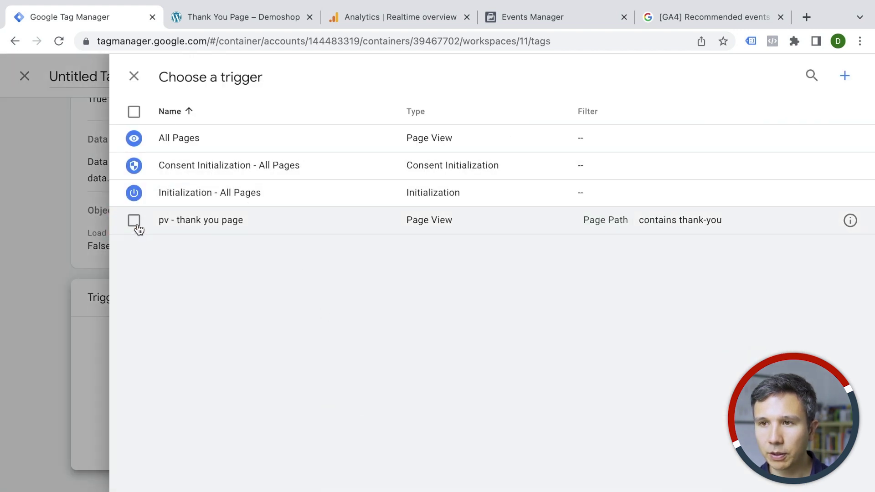
pyautogui.click(136, 222)
pyautogui.click(832, 76)
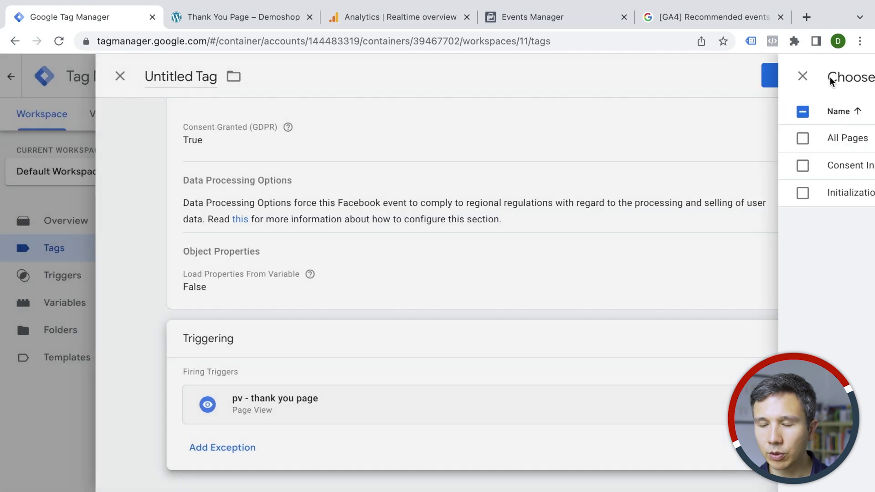
# Name the tag "Fb Meta - Event - Lead" and save it
pyautogui.scroll(2, 447, 274)
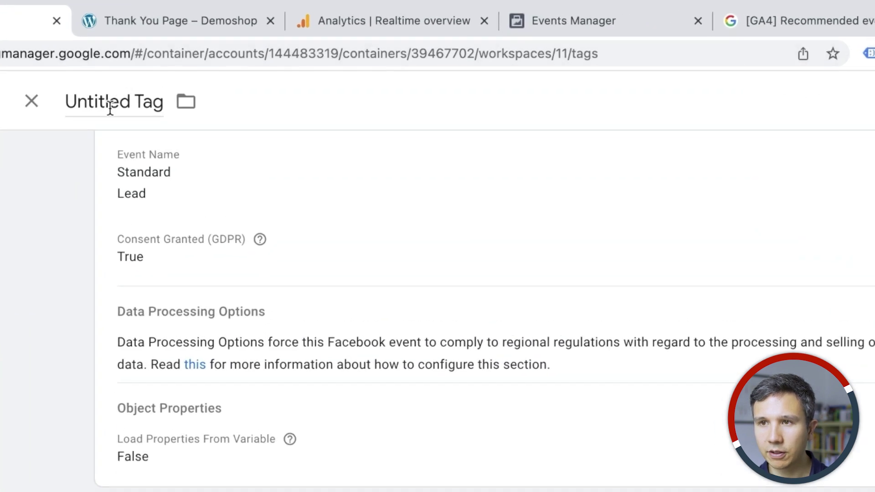
pyautogui.click(191, 81)
pyautogui.write('Fb ')
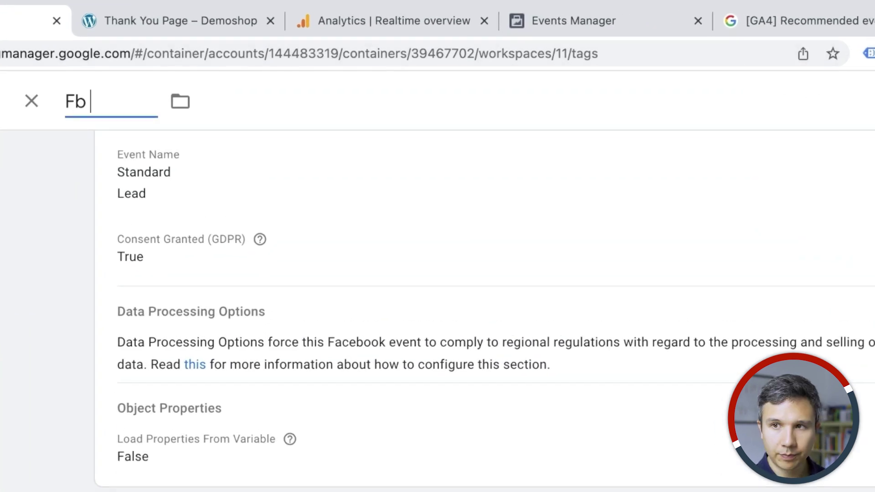
pyautogui.write('Meta - Event - Lead')
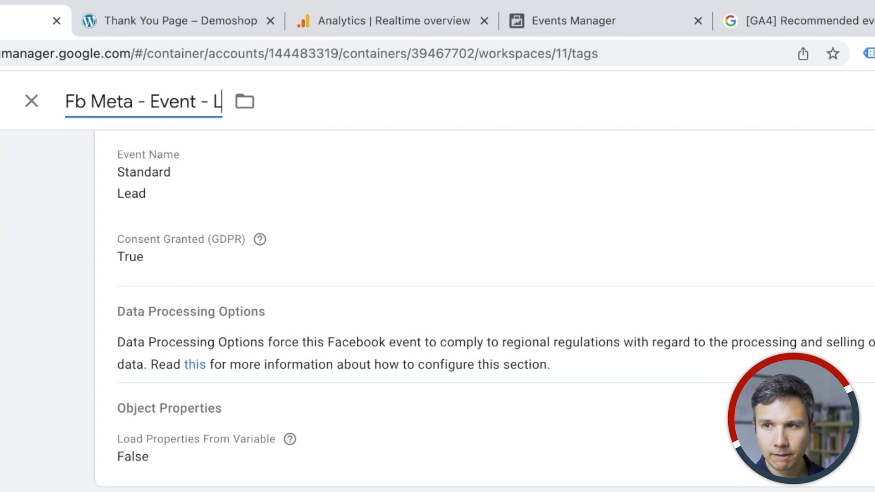
pyautogui.click(802, 76)
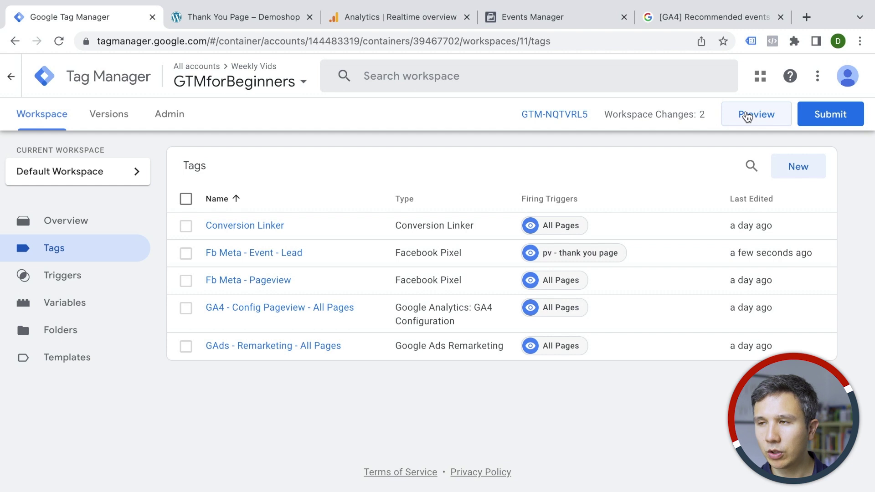
pyautogui.click(747, 116)
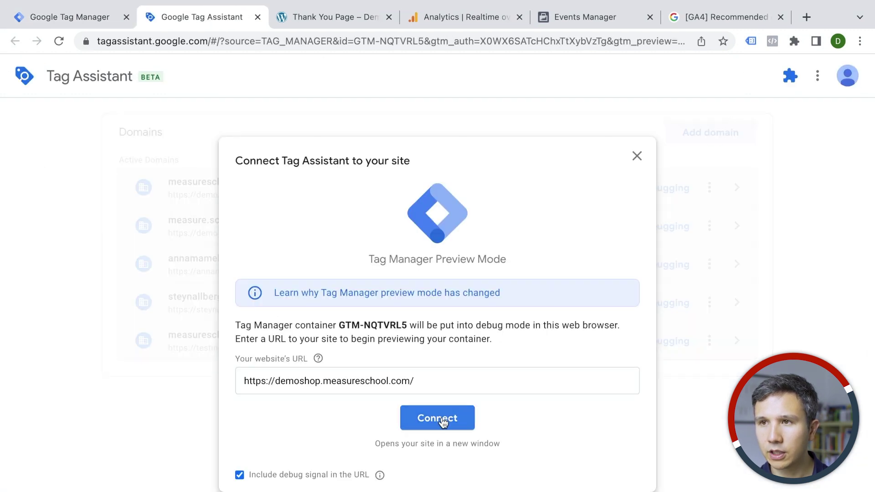
pyautogui.click(442, 418)
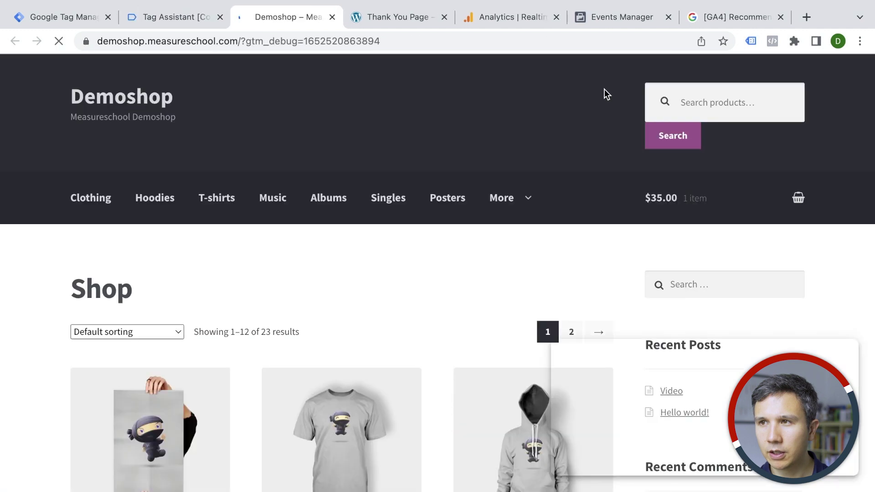
pyautogui.click(619, 23)
pyautogui.click(398, 154)
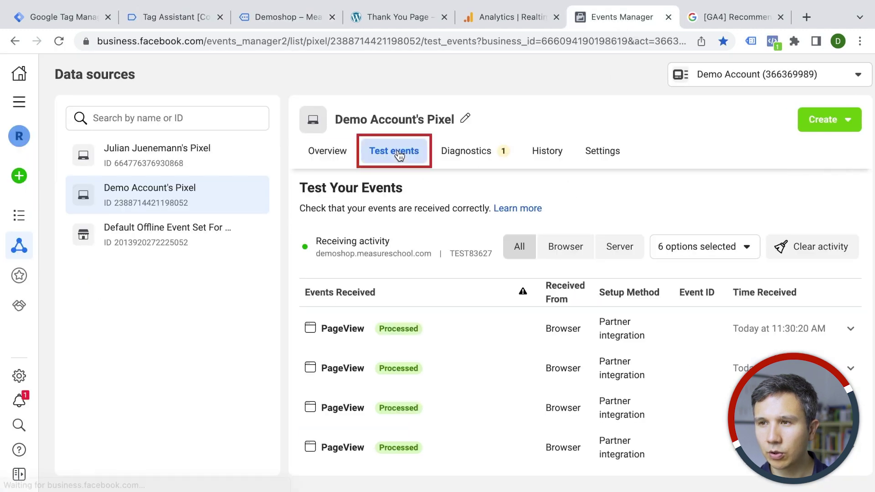
pyautogui.click(811, 247)
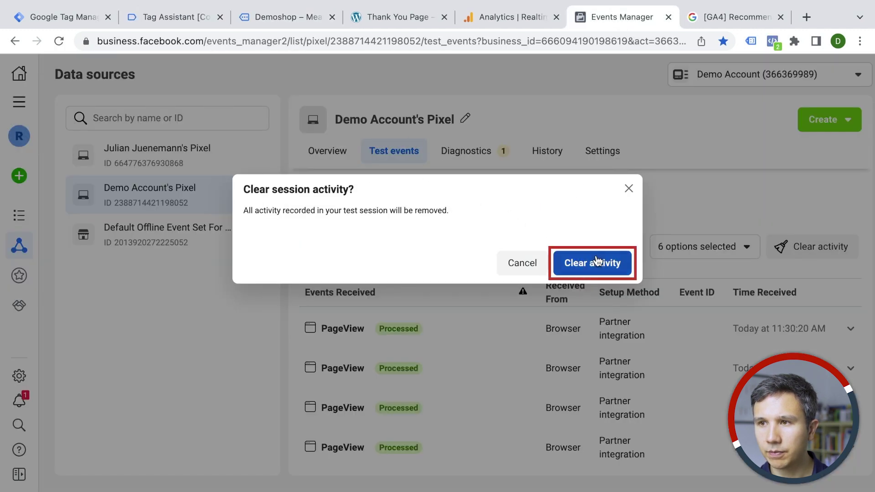
pyautogui.click(595, 262)
# Return to the previewed Demoshop site and go to its Contact Us form
pyautogui.click(174, 21)
pyautogui.click(261, 24)
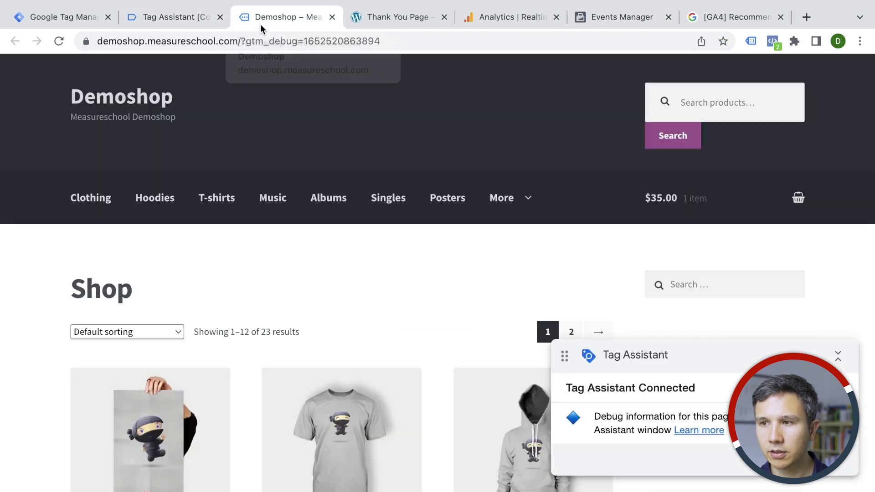
pyautogui.moveTo(500, 219)
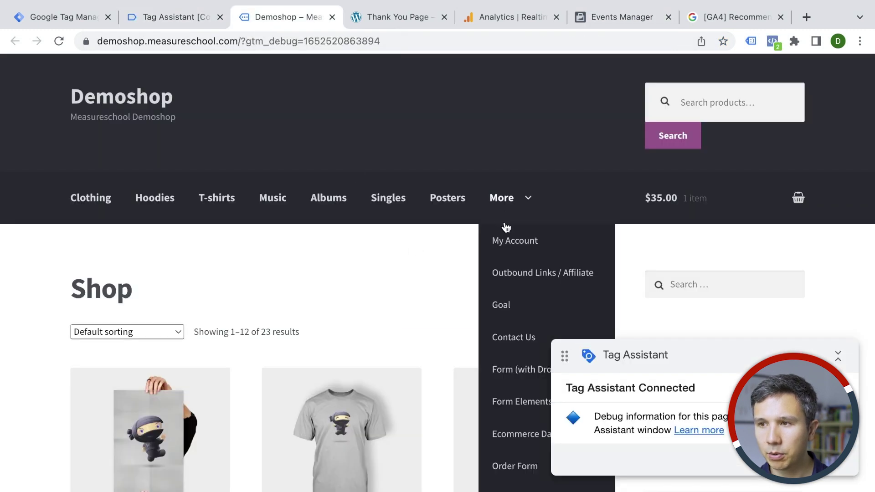
pyautogui.click(505, 341)
pyautogui.scroll(-7, 290, 308)
# Fill in the contact form with the saved test contact's e-mail and name, enter the message "test", and submit it
pyautogui.click(239, 131)
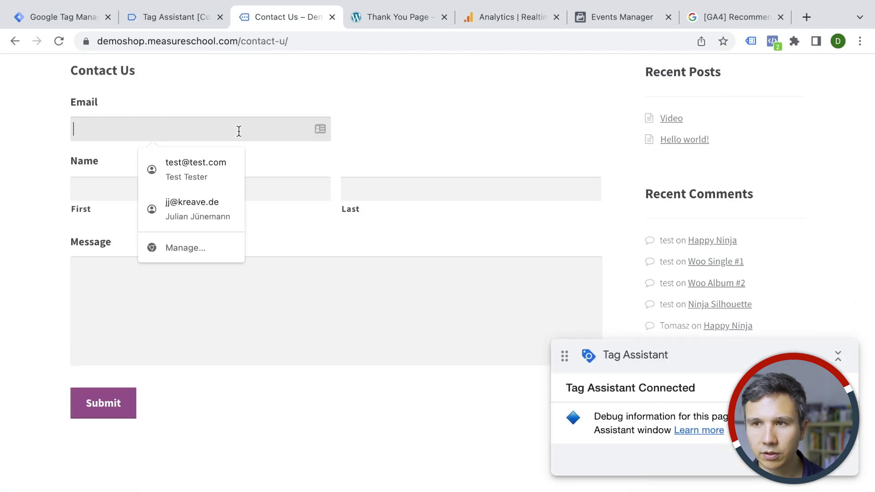
pyautogui.click(201, 166)
pyautogui.click(163, 273)
pyautogui.write('test')
pyautogui.click(94, 405)
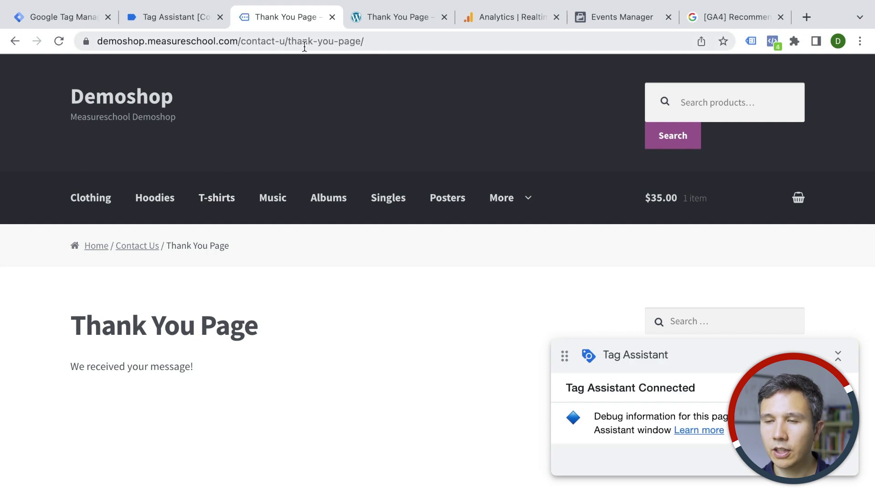
# Review the Fb Meta - Event - Lead tag's details for the Thank You Page in Tag Assistant
pyautogui.click(180, 20)
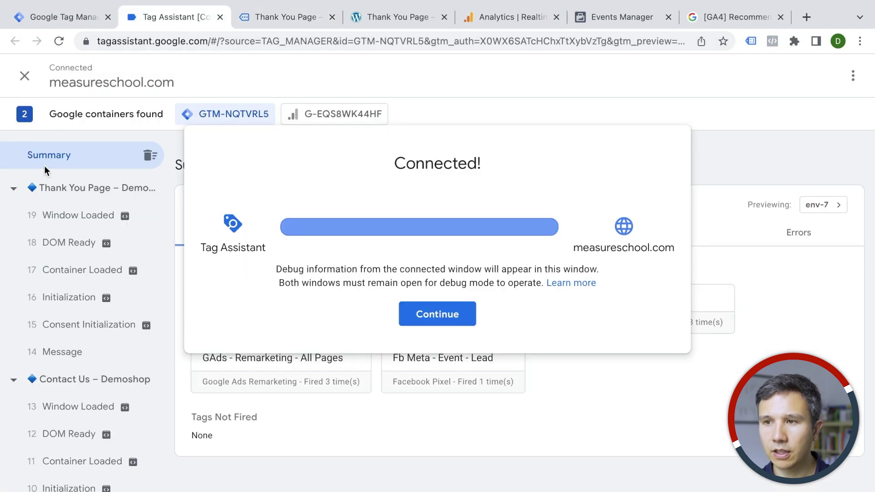
pyautogui.click(417, 312)
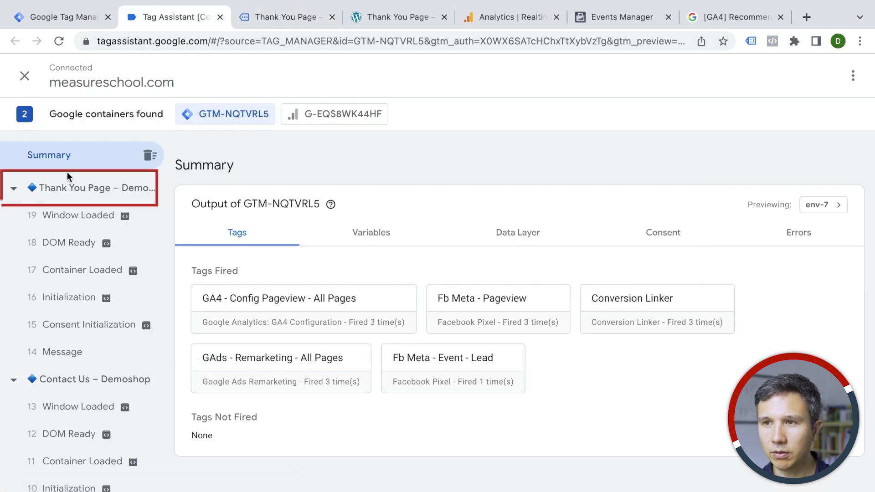
pyautogui.click(68, 185)
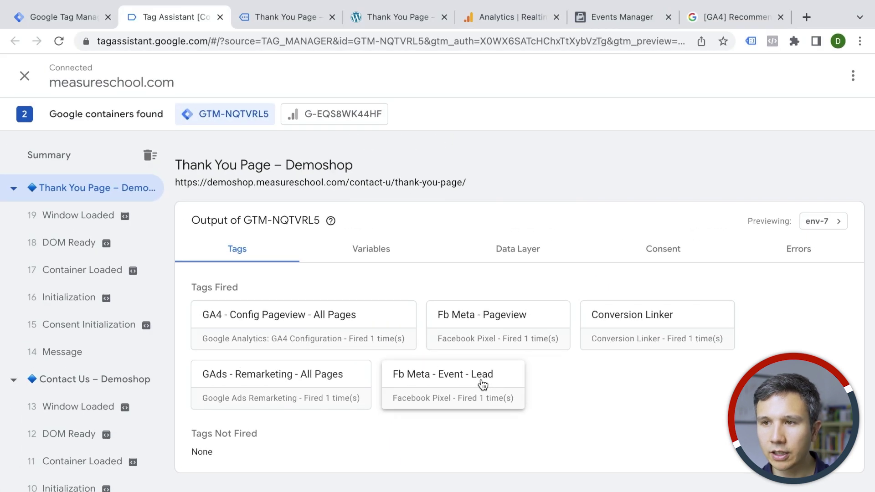
pyautogui.click(482, 385)
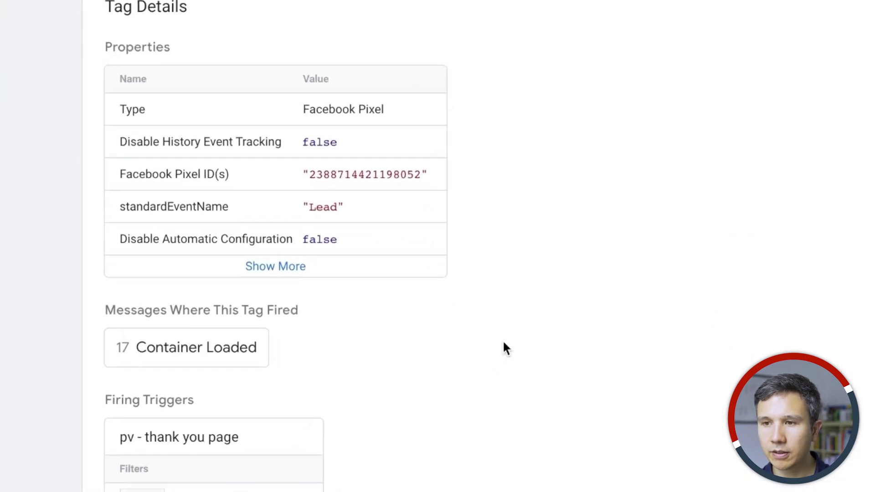
pyautogui.scroll(-3, 491, 383)
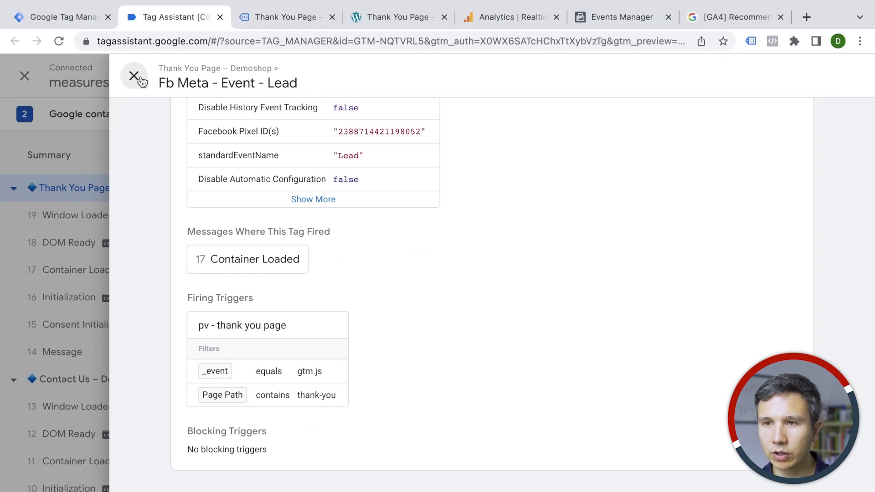
pyautogui.click(134, 76)
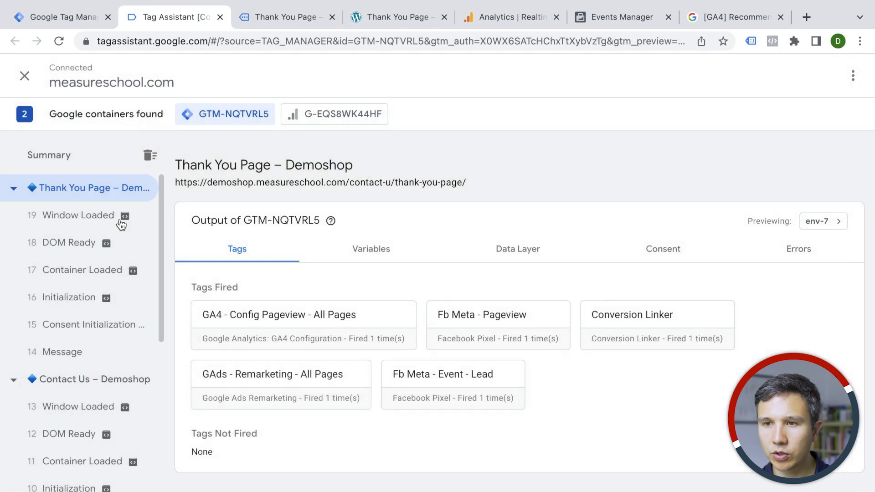
# Check the Fb Meta - Event - Lead tag's firing status and trigger filters at the Thank You Page's Container Loaded event
pyautogui.click(73, 270)
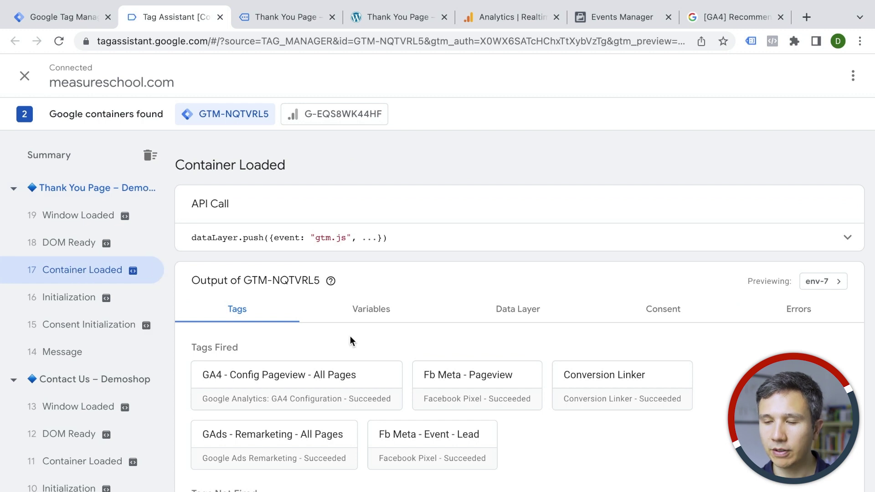
pyautogui.click(435, 392)
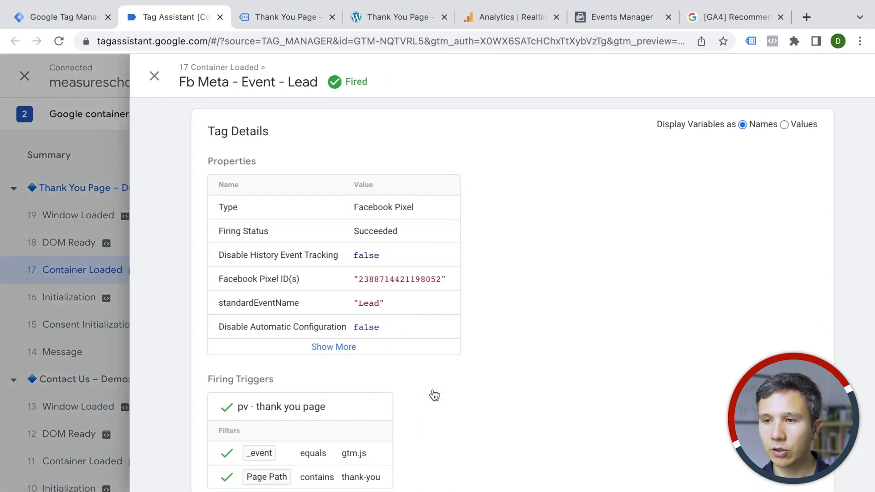
pyautogui.scroll(-2, 304, 263)
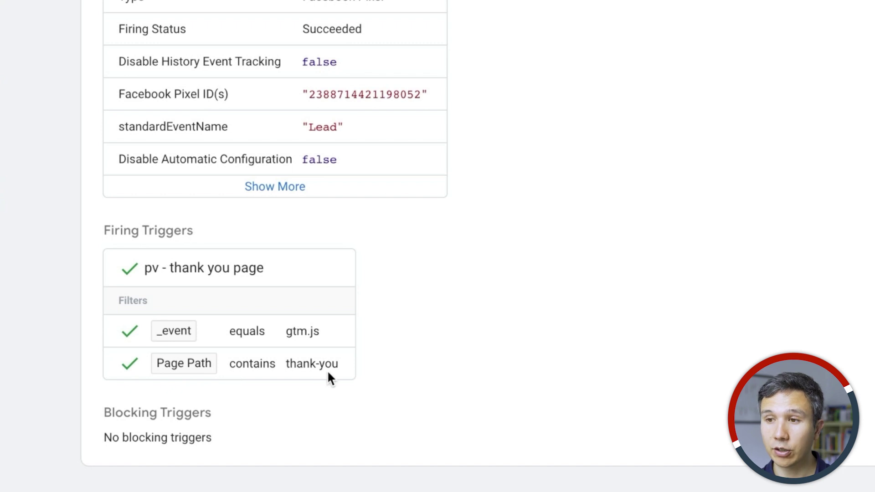
pyautogui.click(129, 76)
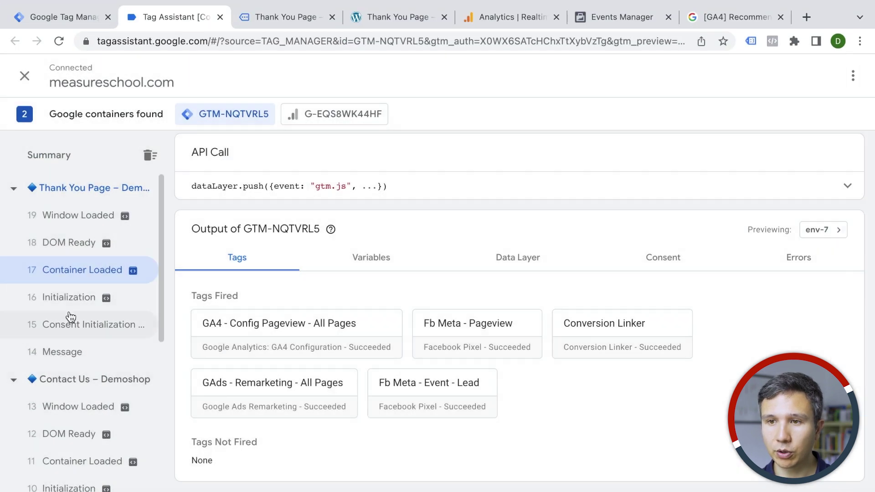
# Examine the Fb Meta - Event - Lead tag's trigger conditions at the Contact Us page's Container Loaded event
pyautogui.scroll(-3, 71, 318)
pyautogui.click(59, 313)
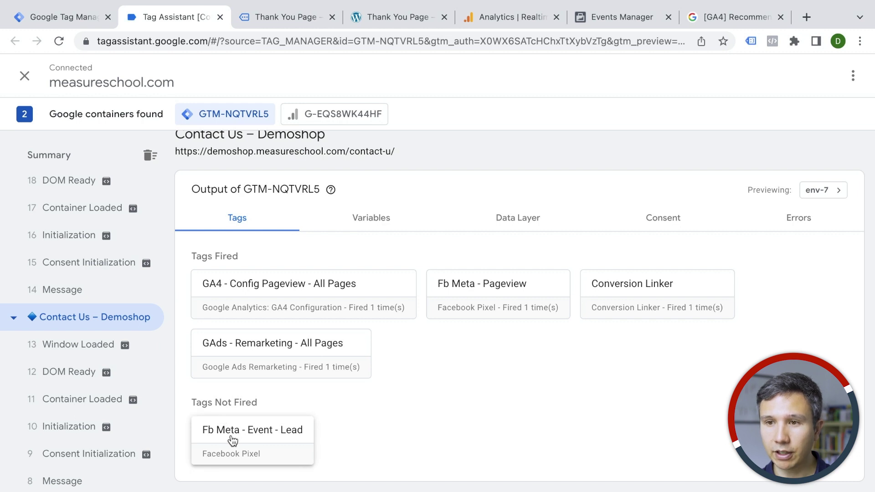
pyautogui.click(68, 451)
pyautogui.scroll(-2, 64, 444)
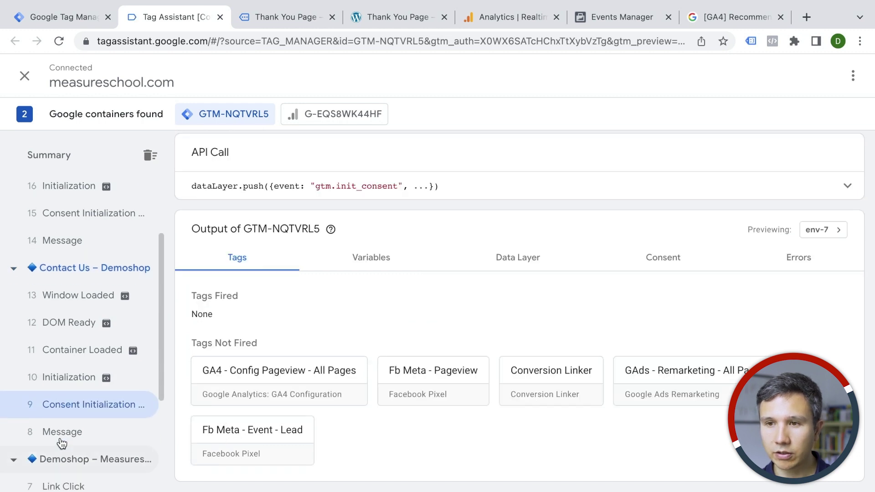
pyautogui.click(77, 355)
pyautogui.scroll(-1, 244, 429)
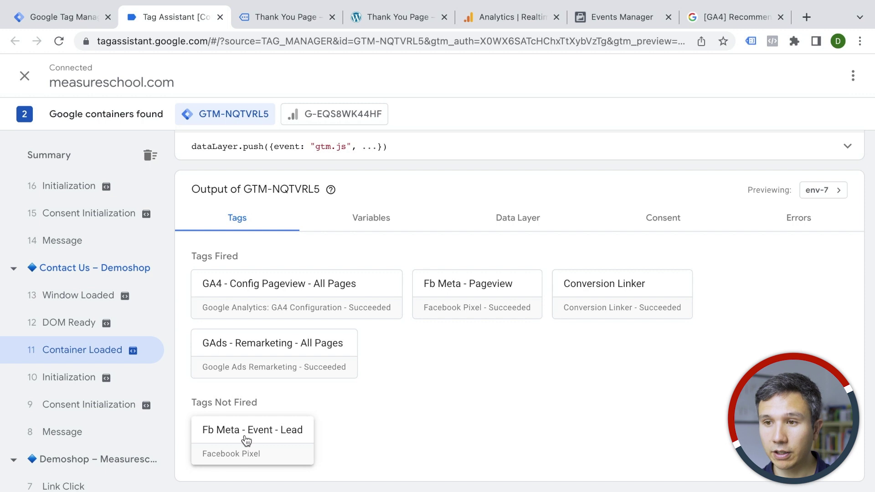
pyautogui.click(252, 440)
pyautogui.scroll(-3, 297, 300)
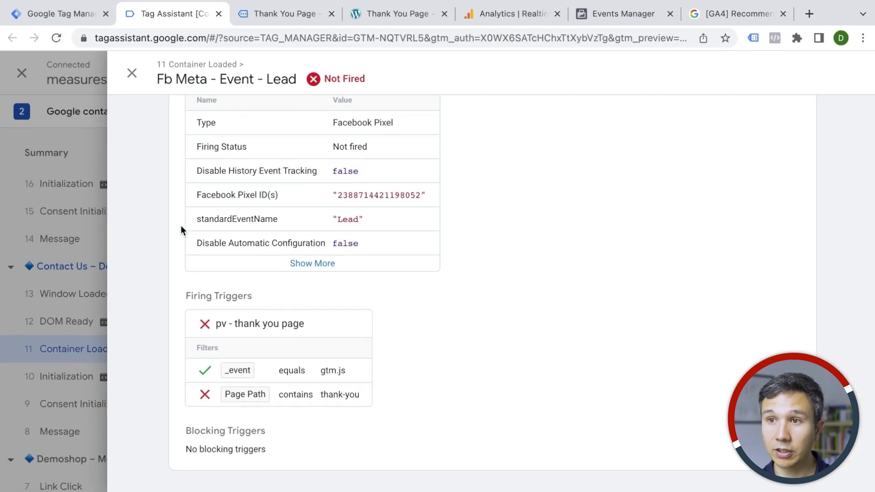
pyautogui.click(135, 76)
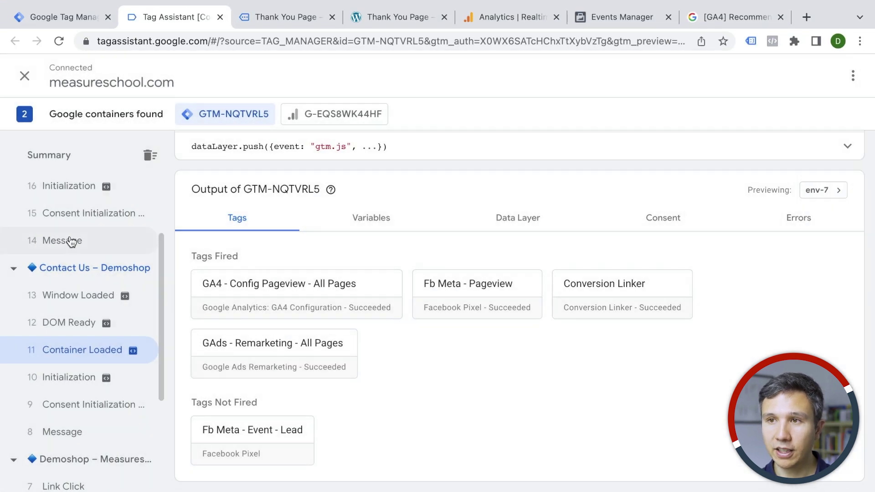
# Inspect the Lead event's info on the Thank You Page with Facebook Pixel Helper
pyautogui.click(255, 25)
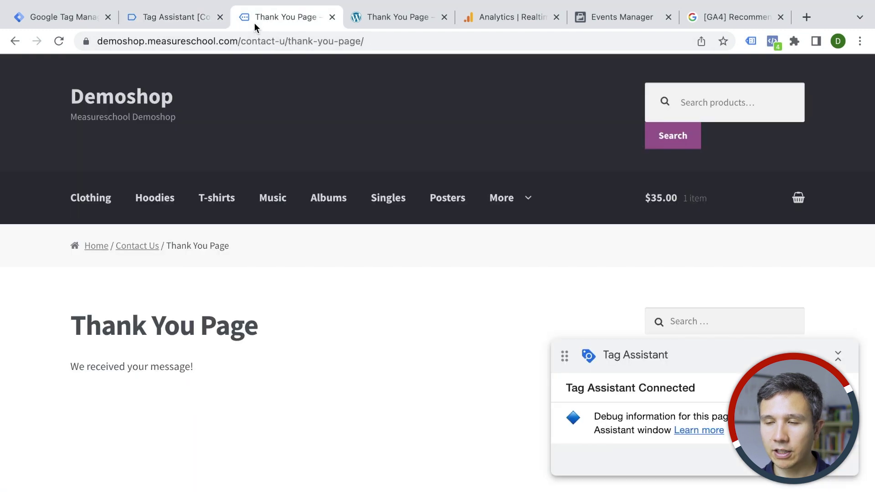
pyautogui.click(772, 41)
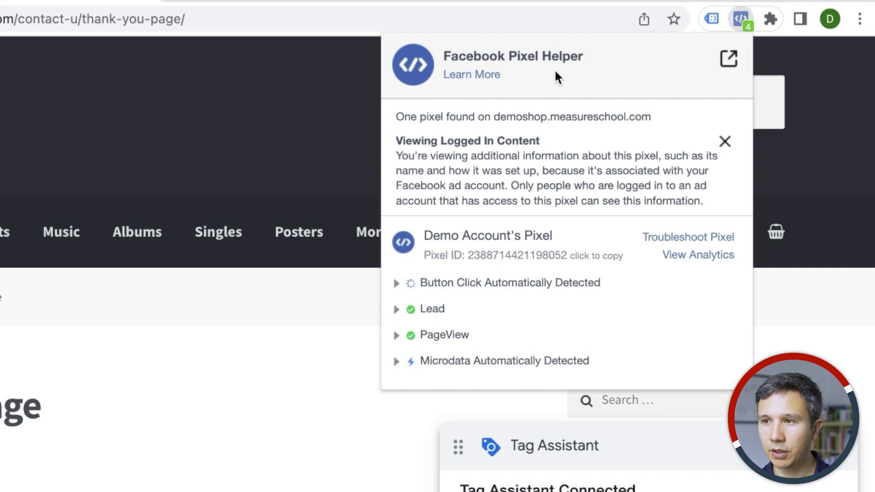
pyautogui.click(397, 311)
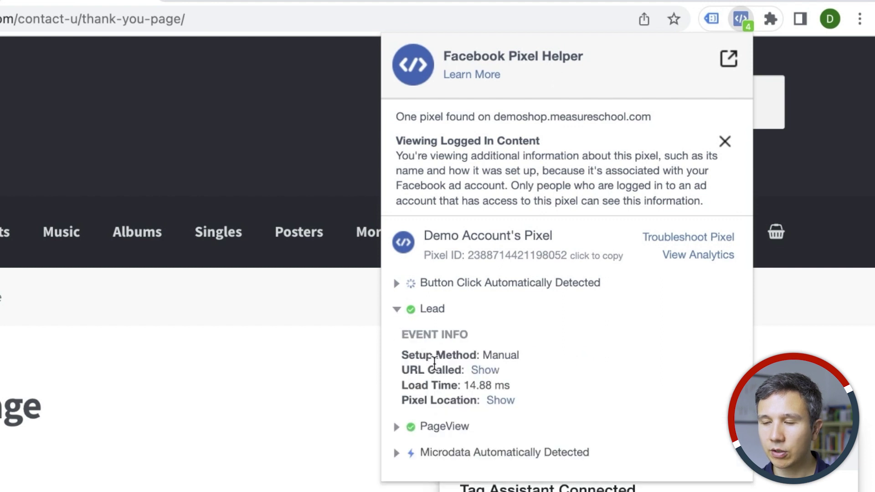
# Switch to Events Manager and review the details of the Lead event received in the pixel's test events
pyautogui.click(624, 16)
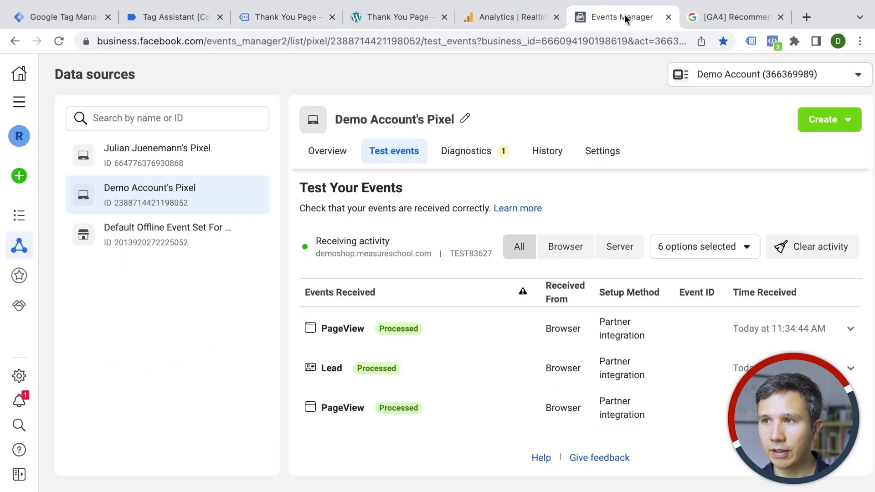
pyautogui.click(327, 372)
pyautogui.scroll(-1, 327, 372)
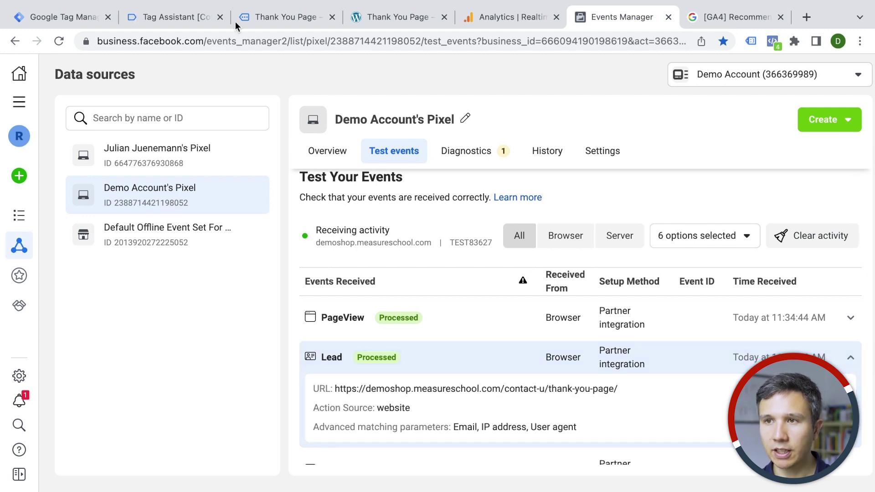
# Switch to Google Tag Manager and look through the trigger types available for a new trigger
pyautogui.click(253, 19)
pyautogui.click(187, 19)
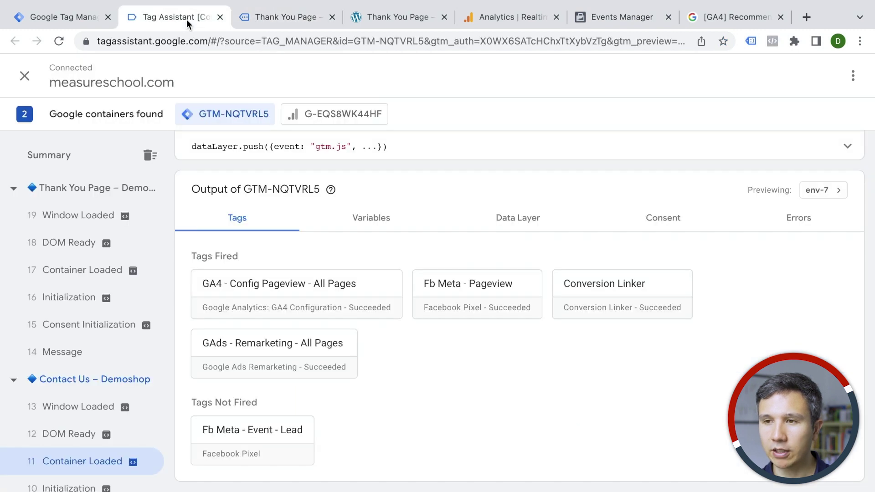
pyautogui.click(83, 19)
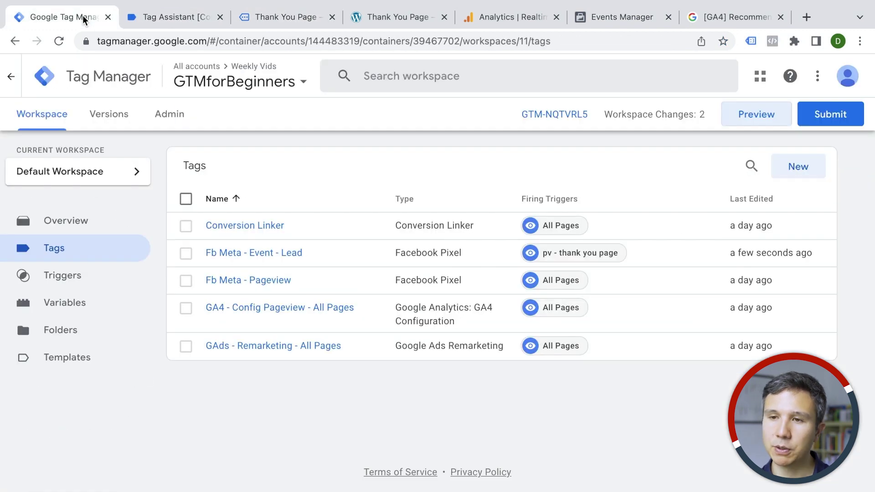
pyautogui.click(57, 287)
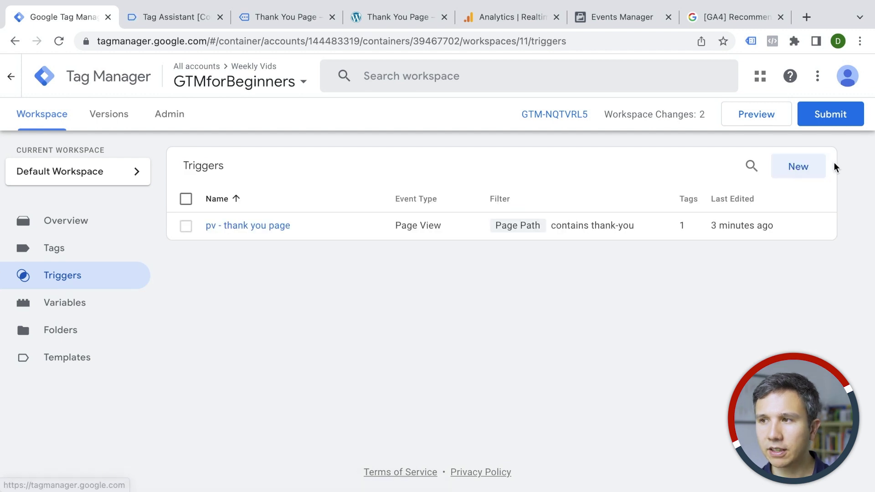
pyautogui.click(806, 168)
pyautogui.click(679, 198)
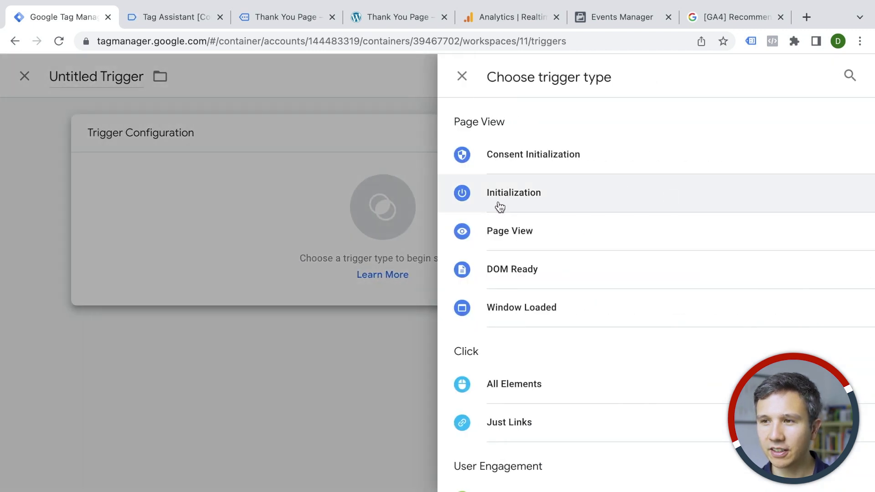
pyautogui.scroll(-7, 500, 203)
pyautogui.scroll(3, 523, 190)
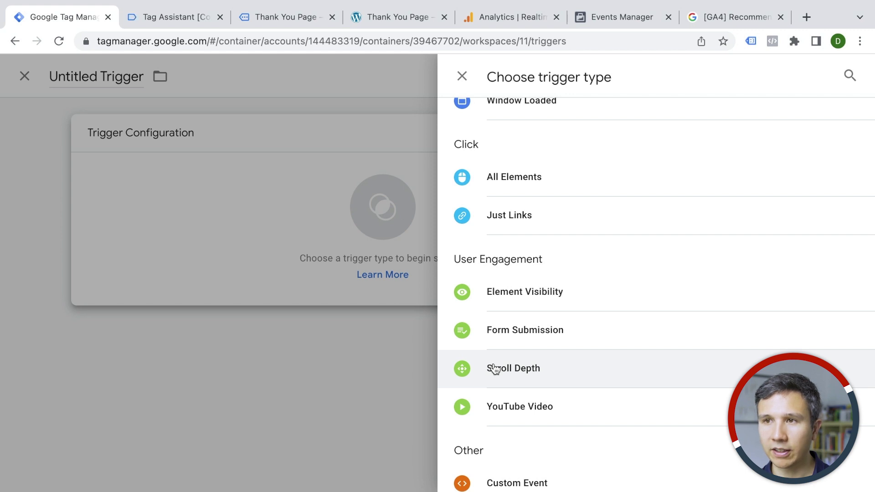
# Switch to the Demoshop site and add the Happy Ninja T-shirt from the Clothing category to the cart
pyautogui.click(254, 18)
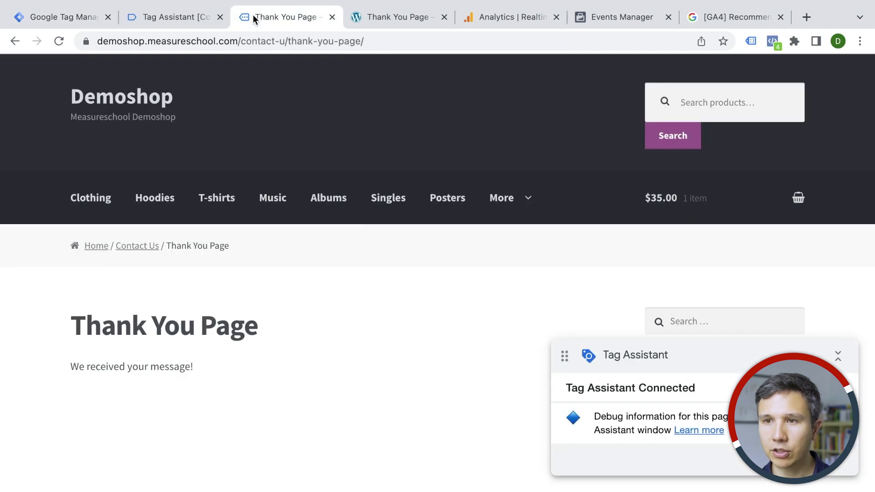
pyautogui.click(98, 210)
pyautogui.scroll(-3, 135, 254)
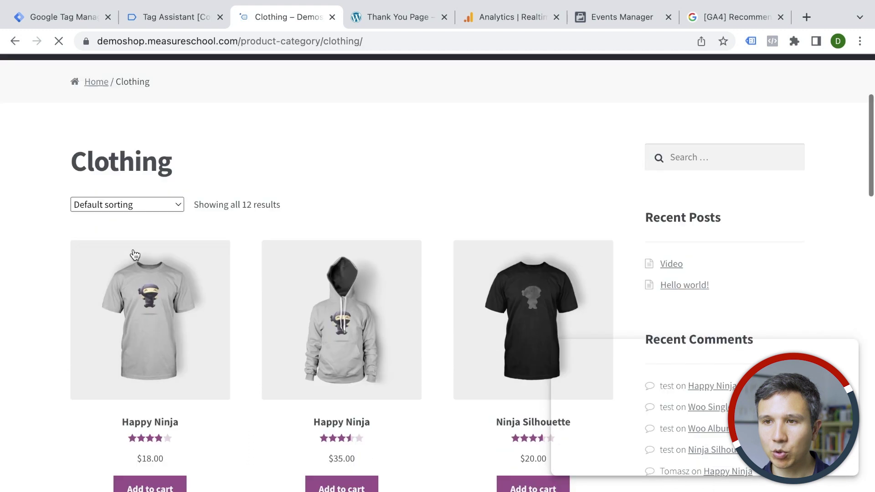
pyautogui.scroll(-2, 134, 254)
pyautogui.click(173, 233)
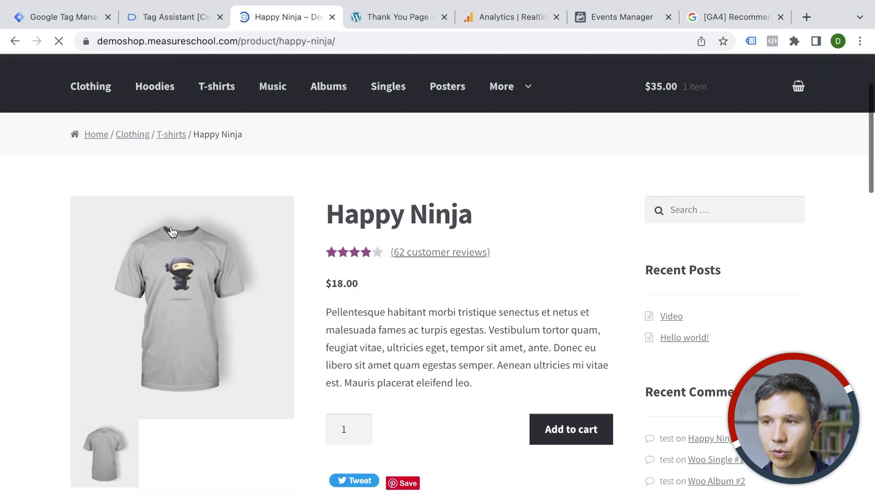
pyautogui.scroll(-3, 172, 232)
pyautogui.click(569, 273)
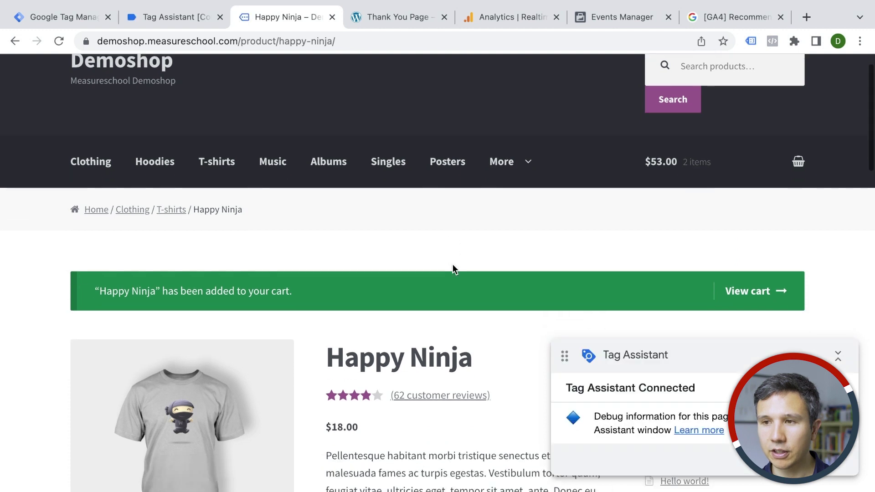
pyautogui.scroll(-4, 453, 269)
pyautogui.scroll(-1, 397, 254)
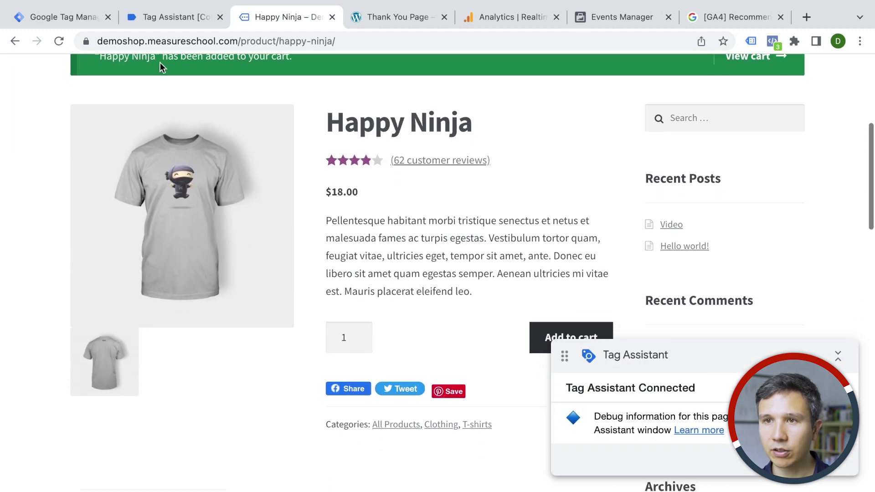
# Return to Google Tag Manager, discard the untitled trigger and start a new tag of type Facebook Pixel
pyautogui.click(75, 26)
pyautogui.click(313, 236)
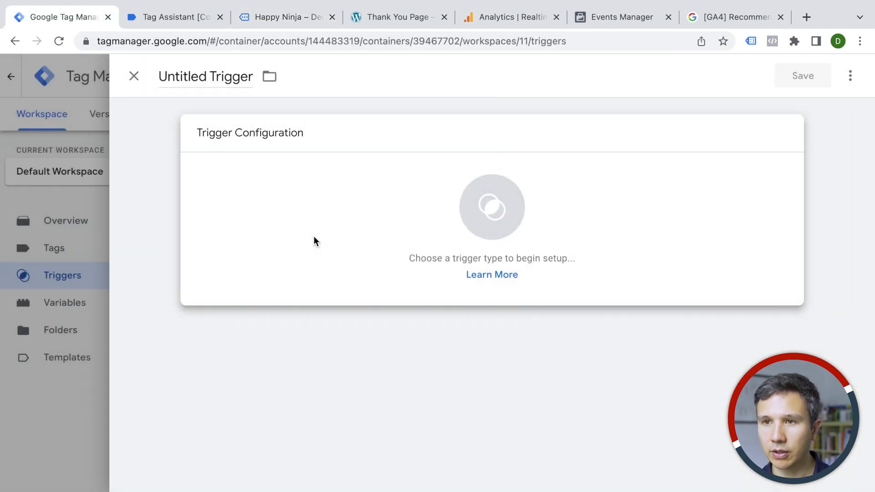
pyautogui.click(77, 219)
pyautogui.click(74, 257)
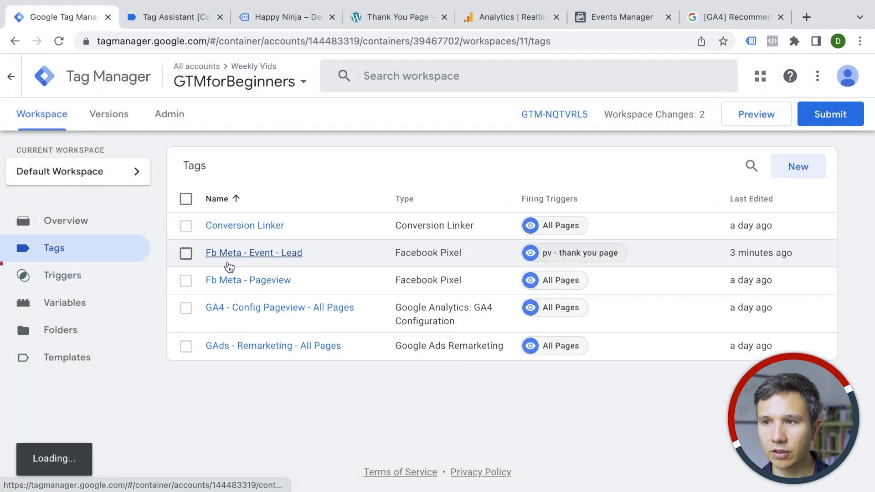
pyautogui.click(791, 178)
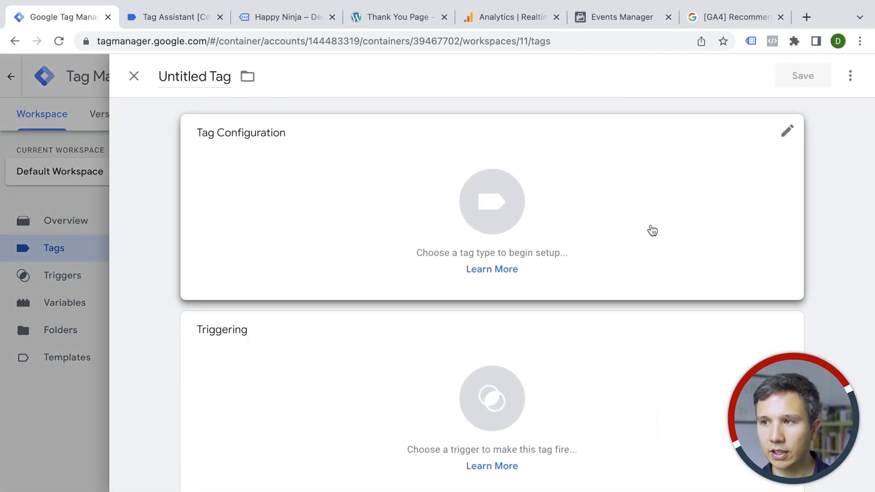
pyautogui.click(650, 230)
pyautogui.scroll(-10, 522, 358)
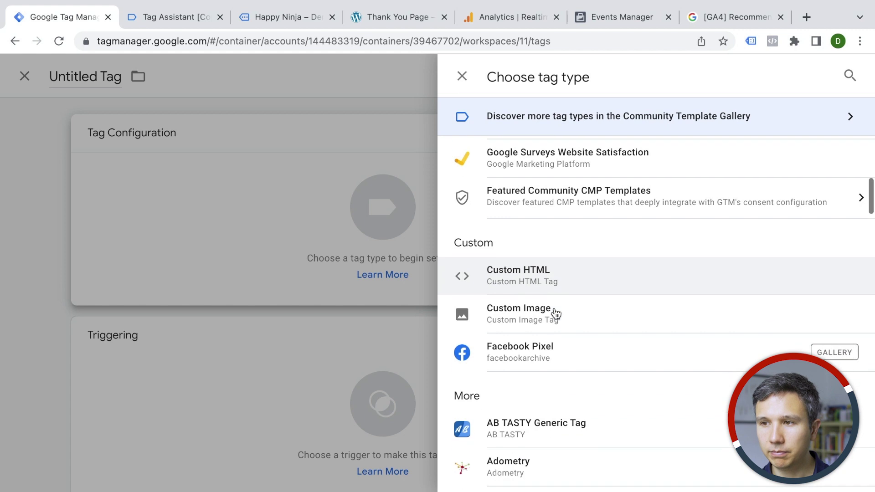
pyautogui.click(510, 348)
# Paste the Facebook Pixel ID into the new tag and set its standard event to AddToCart
pyautogui.click(278, 302)
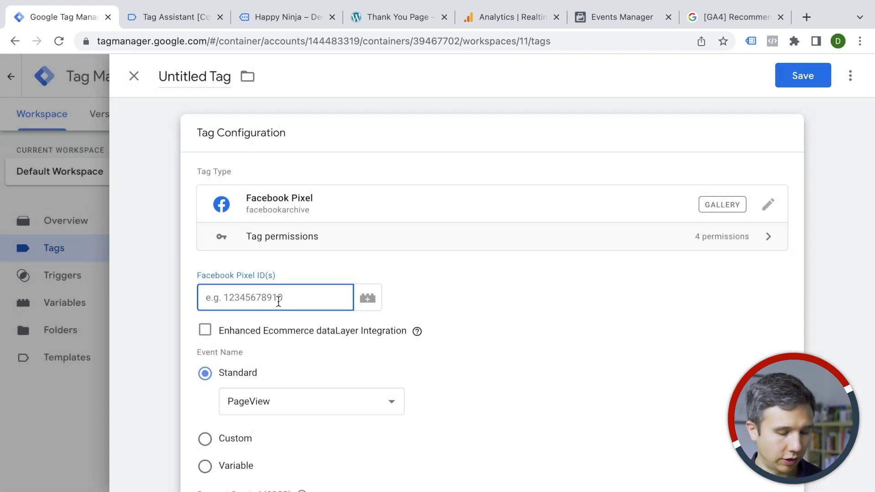
pyautogui.hotkey('ctrl', 'v')
pyautogui.click(262, 400)
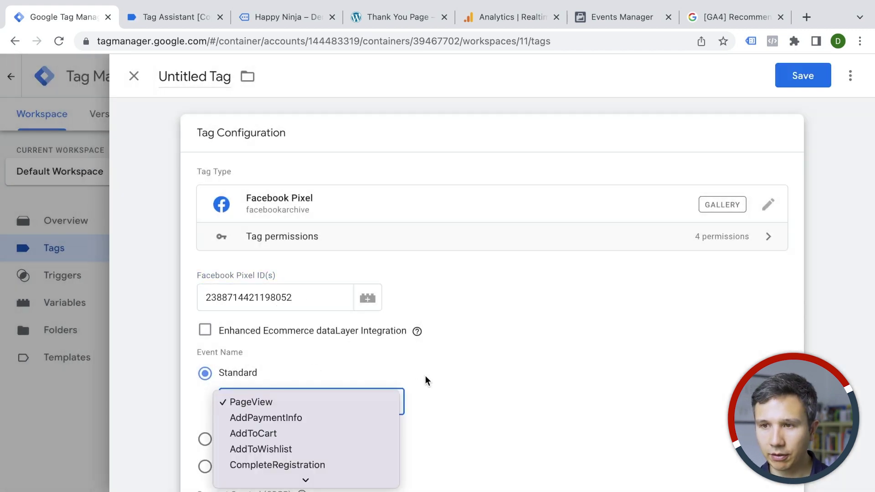
pyautogui.click(301, 433)
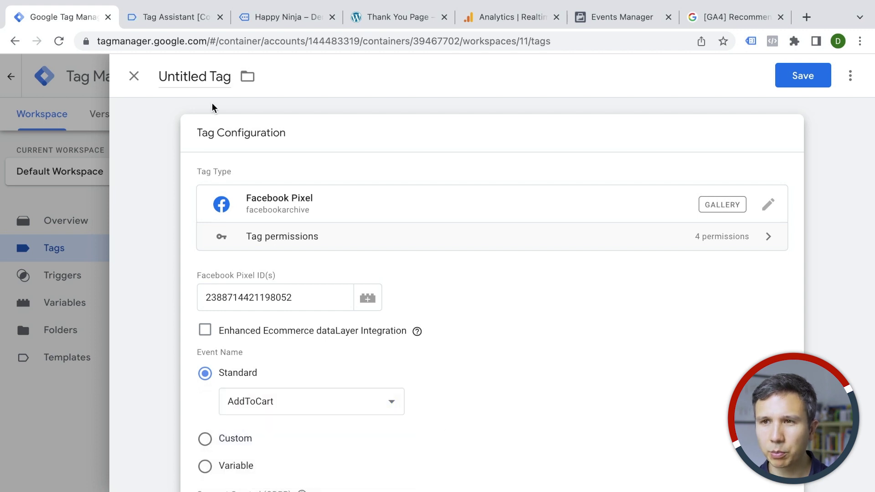
# Name the tag "Fb Meta - Add to Cart - Click" and save it without a firing trigger
pyautogui.doubleClick(181, 74)
pyautogui.hotkey('ctrl', 'a')
pyautogui.write('Fb Met')
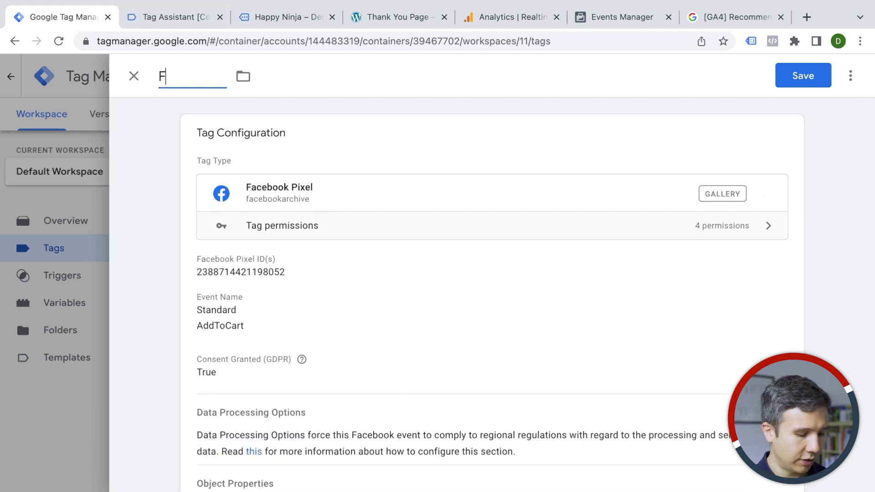
pyautogui.write('a - Ad')
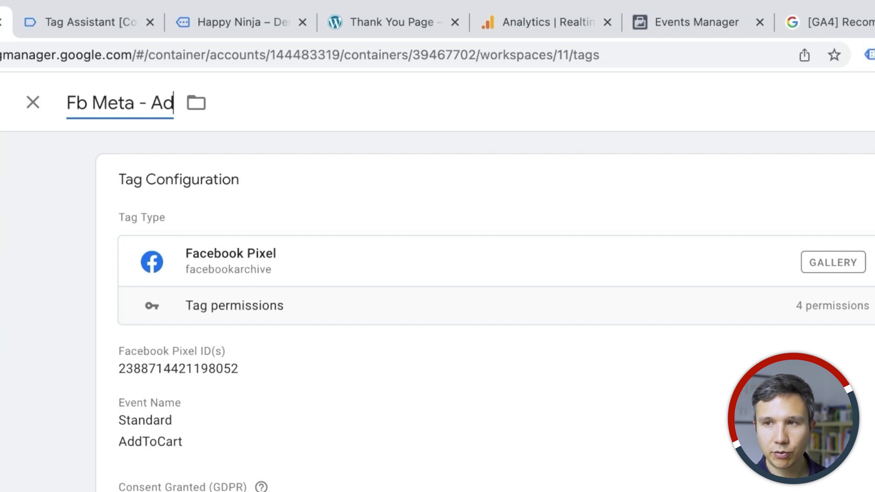
pyautogui.write('d to Cart - Clic')
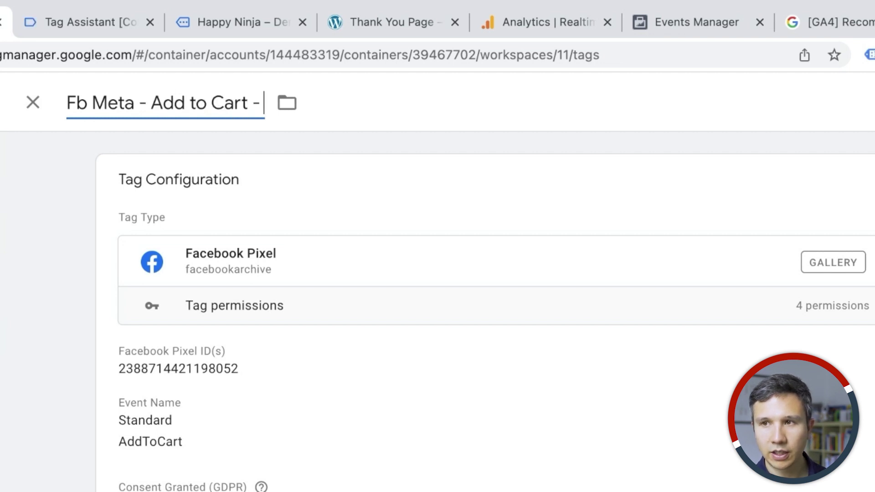
pyautogui.write('k')
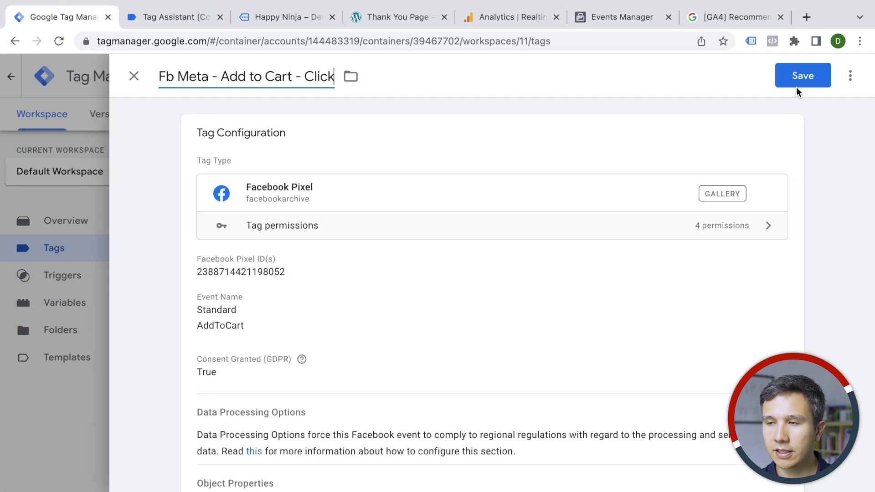
pyautogui.click(800, 77)
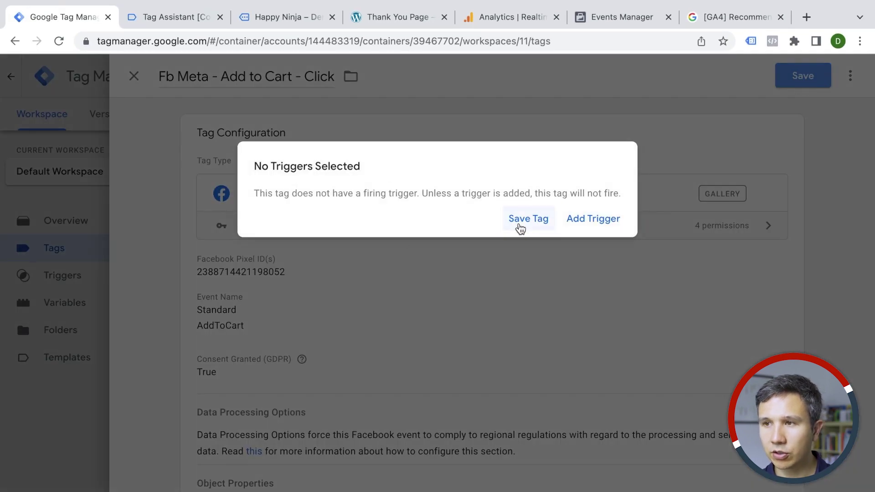
pyautogui.click(519, 227)
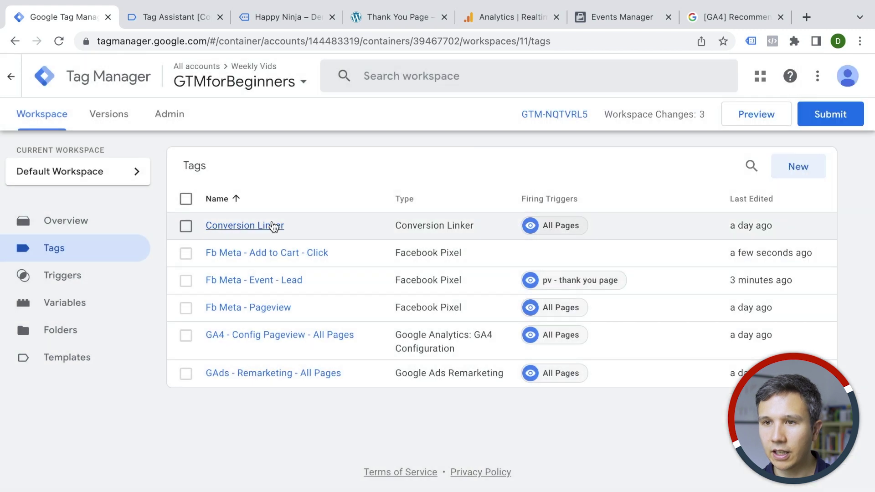
# Check the Happy Ninja page's Add to cart button and start a new Click - All Elements trigger in Google Tag Manager
pyautogui.click(58, 277)
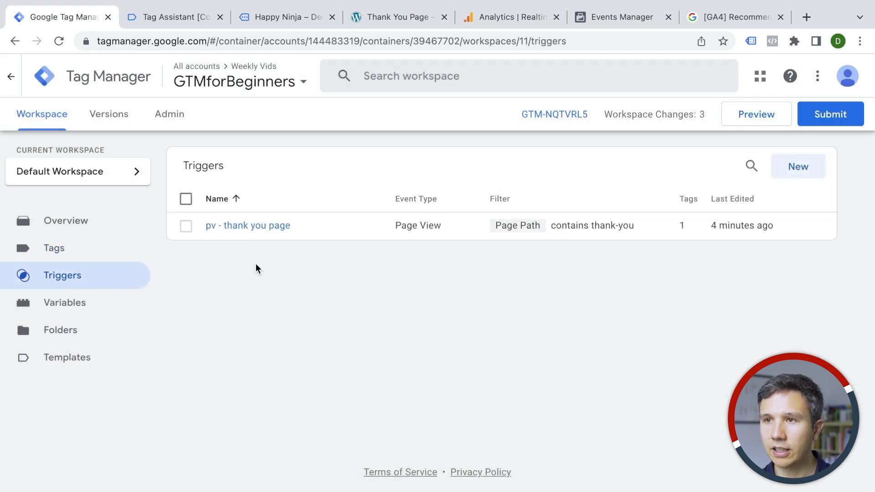
pyautogui.click(286, 21)
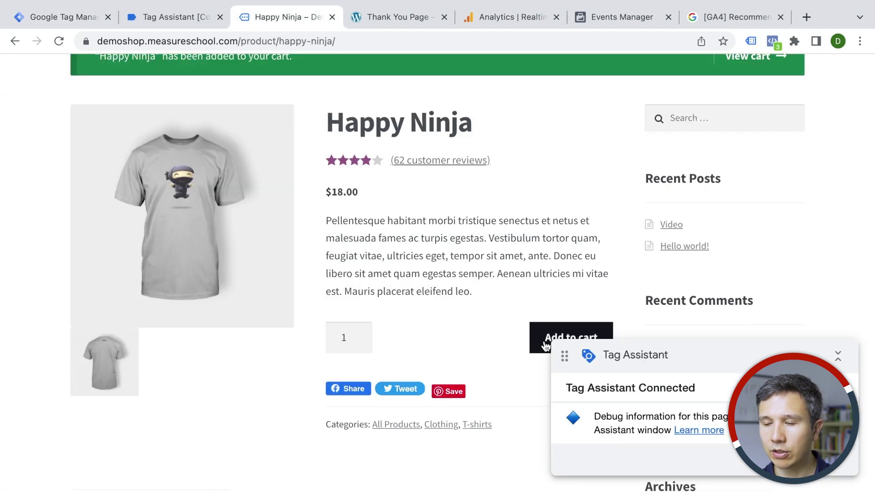
pyautogui.click(92, 16)
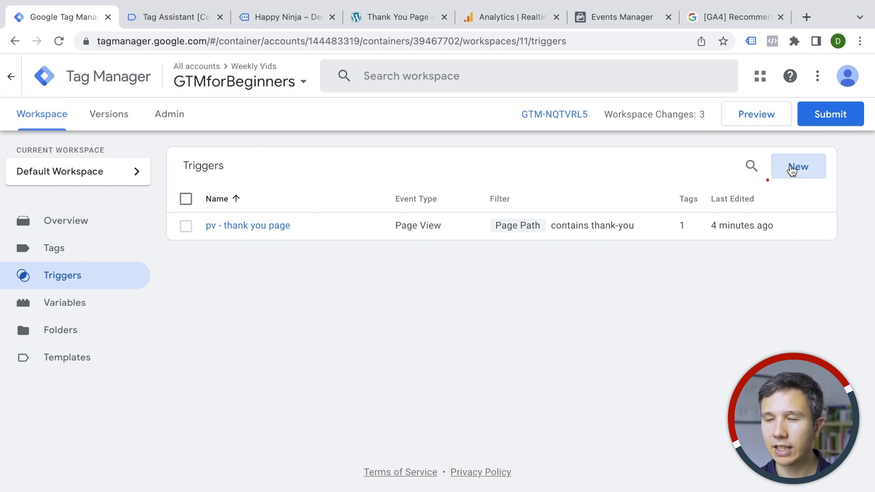
pyautogui.click(793, 169)
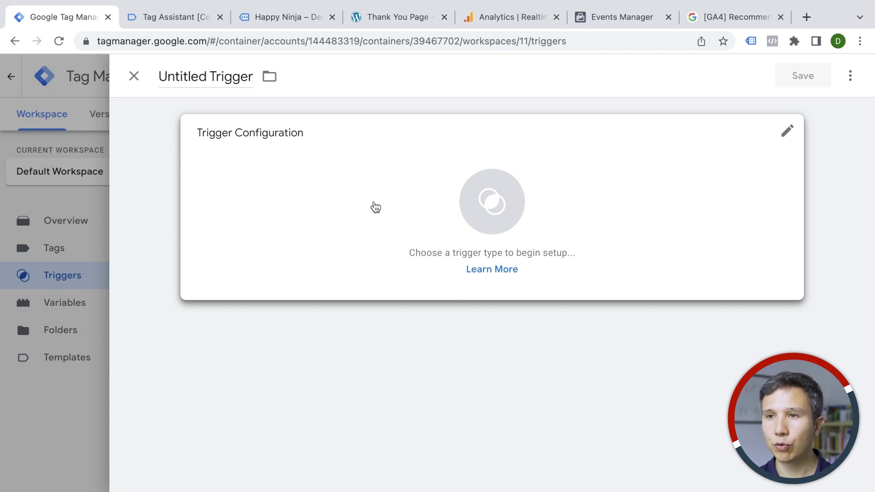
pyautogui.click(375, 207)
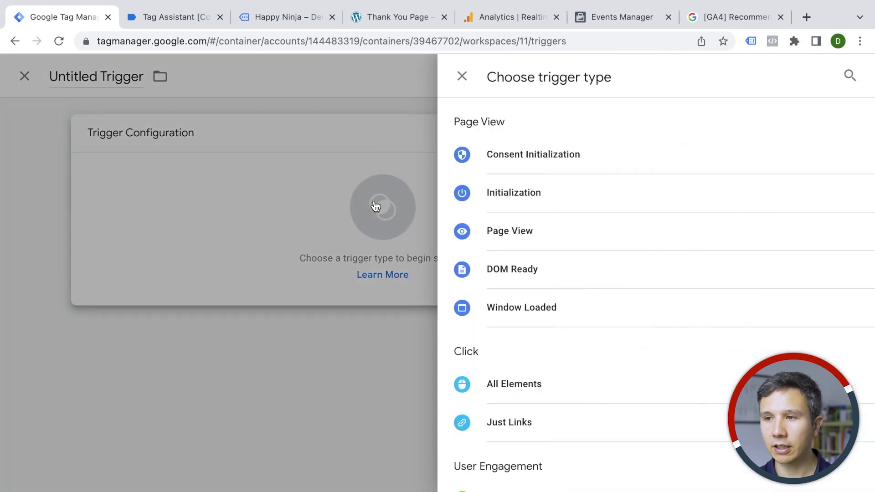
pyautogui.scroll(-3, 506, 242)
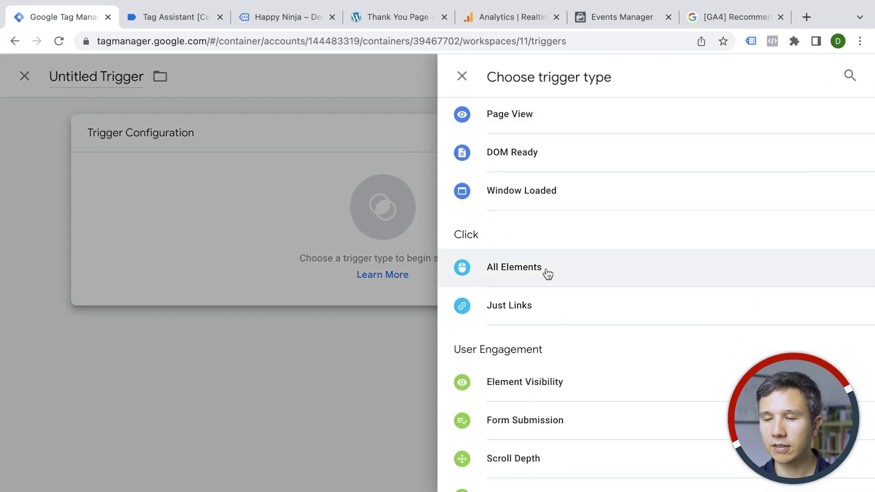
pyautogui.click(510, 273)
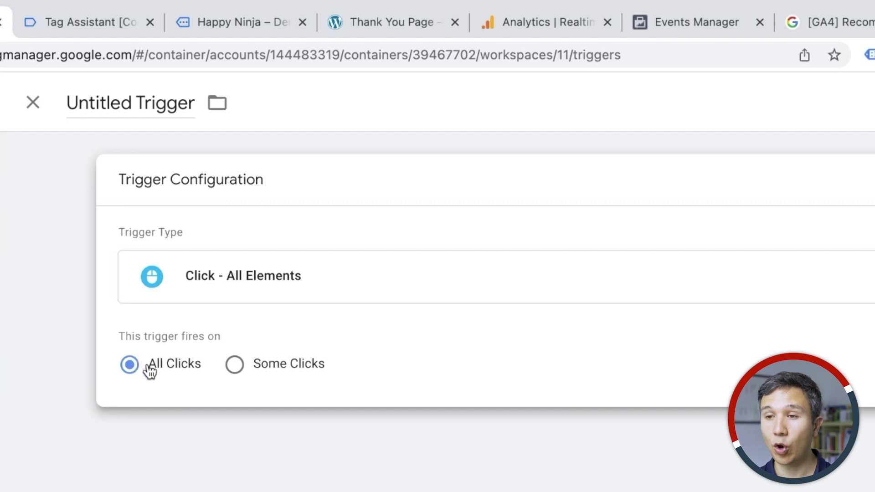
# Name the all-clicks trigger "click" and save it
pyautogui.click(130, 103)
pyautogui.press('super+a')
pyautogui.write('Click')
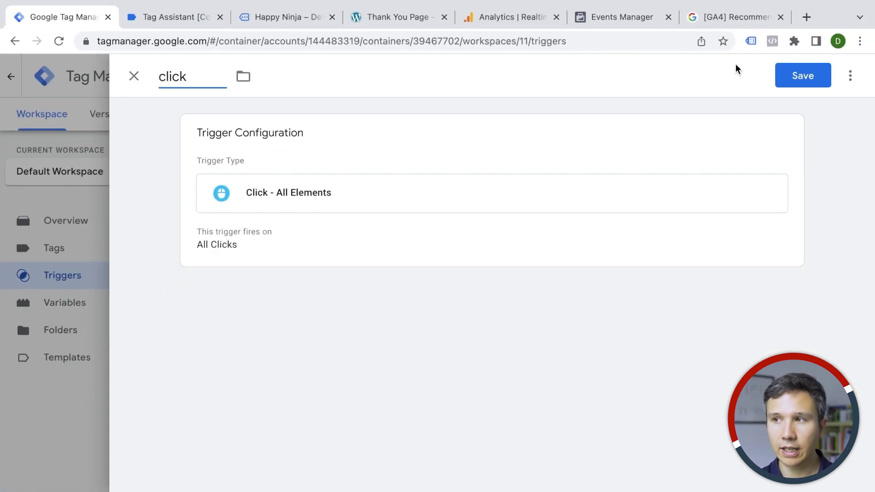
pyautogui.click(811, 76)
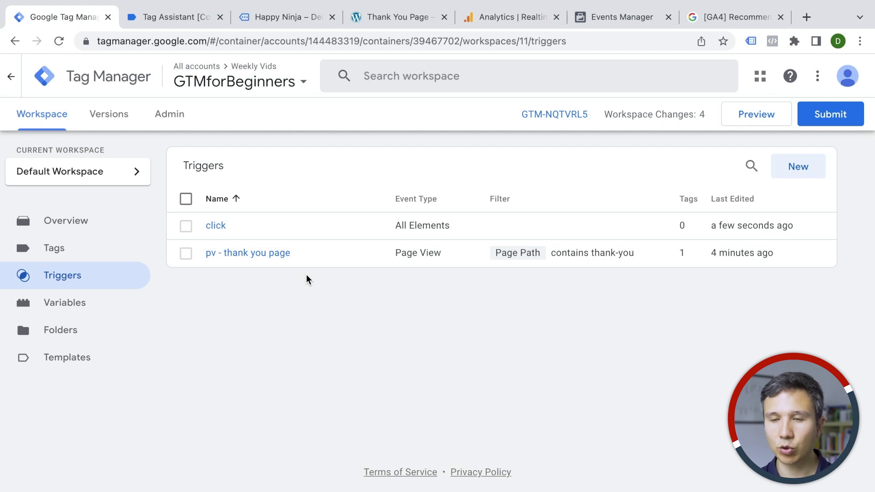
# Enable the built-in variables Click Element, Click Classes, Click ID, Click Target, Click URL and Click Text
pyautogui.click(59, 311)
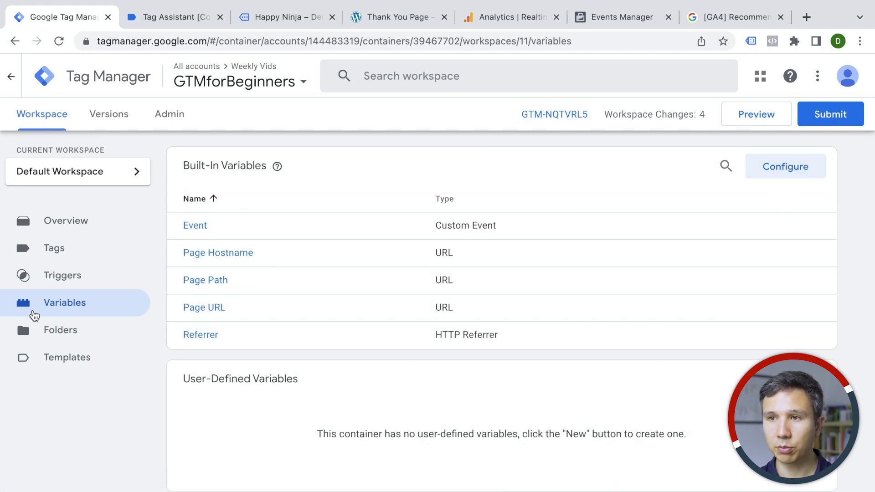
pyautogui.click(782, 169)
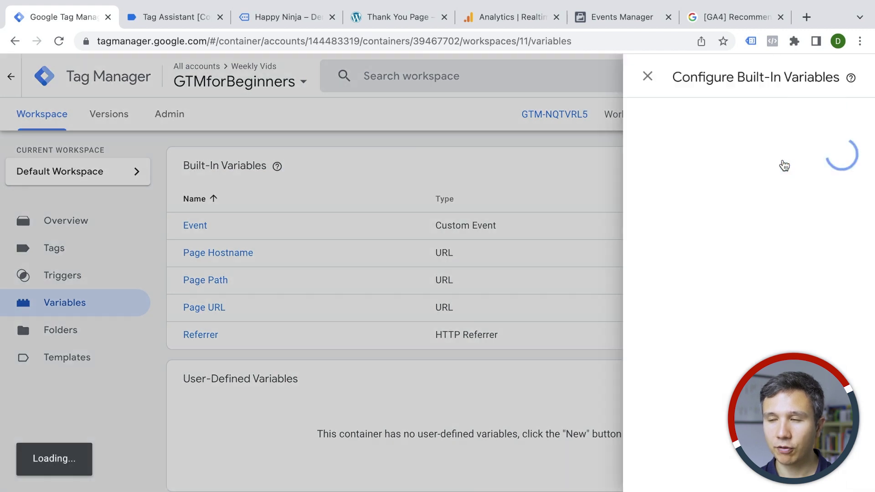
pyautogui.scroll(-8, 594, 268)
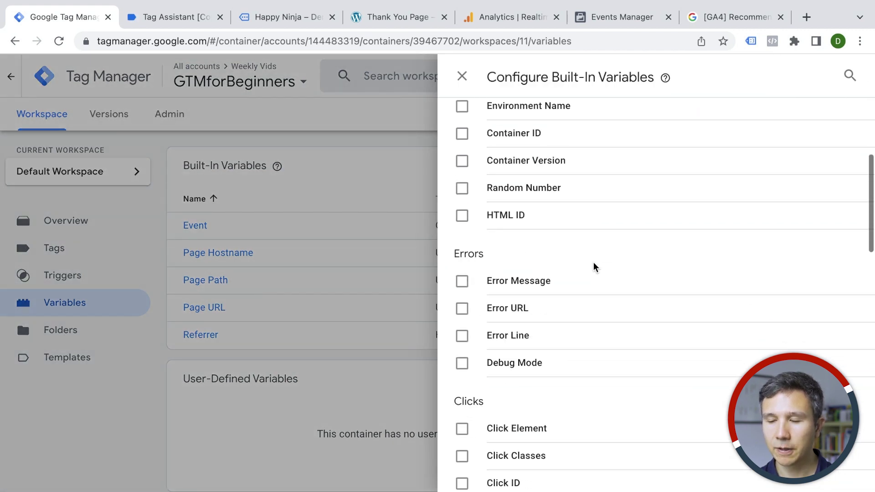
pyautogui.scroll(-4, 593, 267)
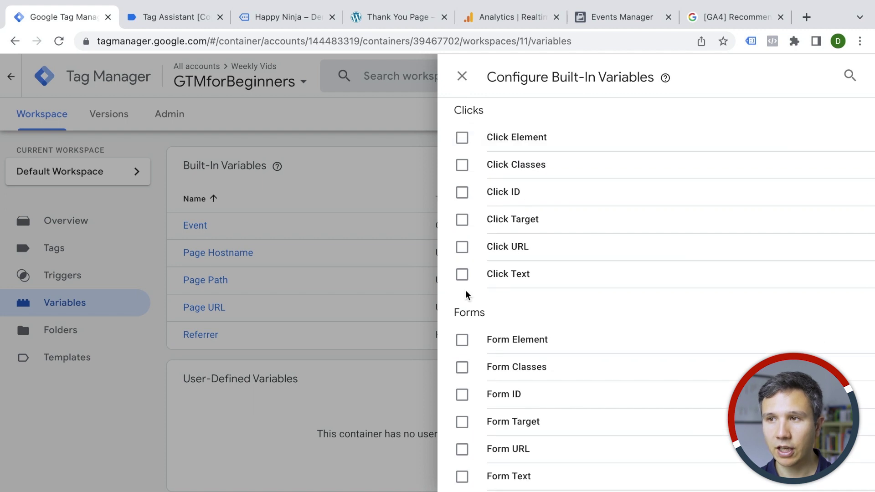
pyautogui.click(471, 148)
pyautogui.click(469, 169)
pyautogui.click(462, 192)
pyautogui.click(463, 220)
pyautogui.click(463, 247)
pyautogui.click(463, 275)
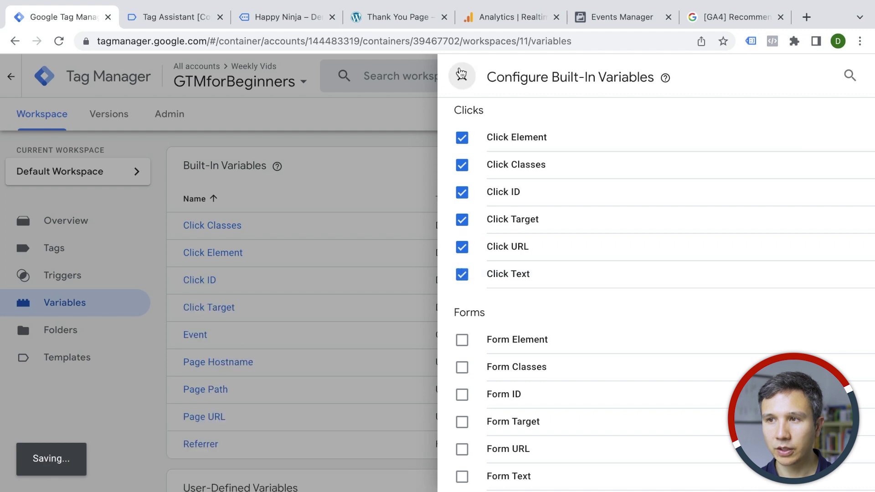
pyautogui.click(461, 75)
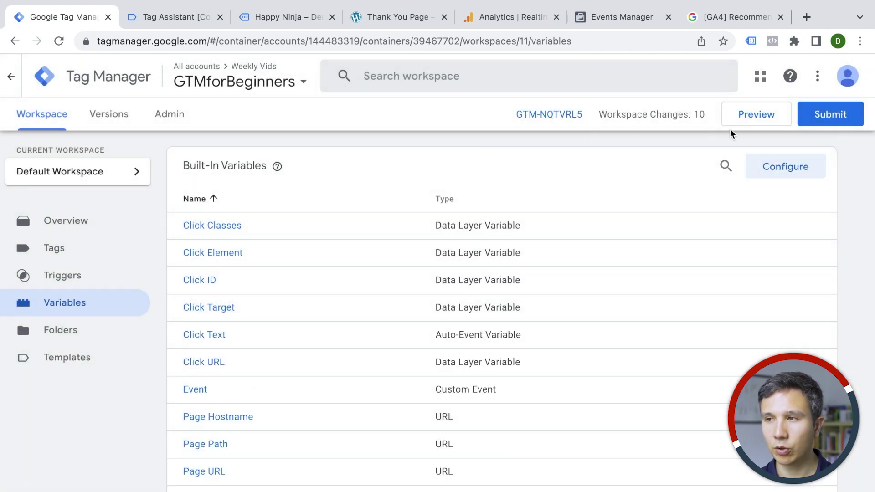
# Start preview mode for the container, continue past the Tag Assistant connection and switch to the Demoshop page
pyautogui.click(752, 117)
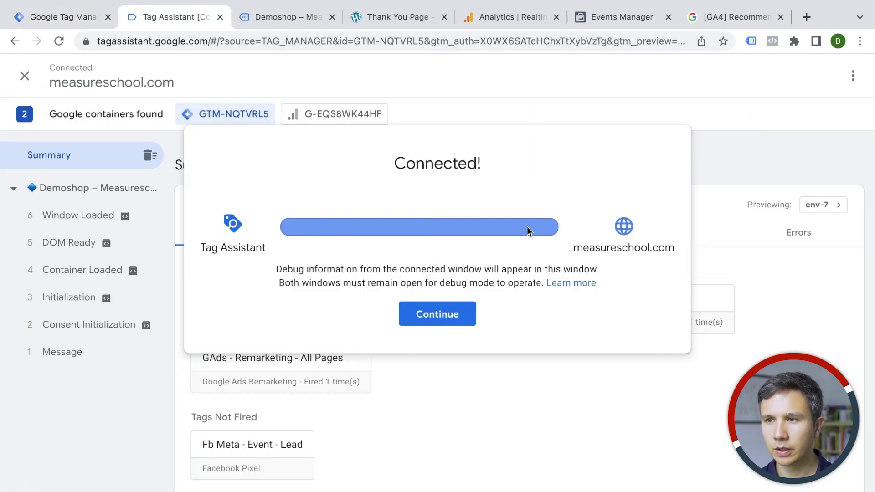
pyautogui.click(450, 319)
pyautogui.click(272, 23)
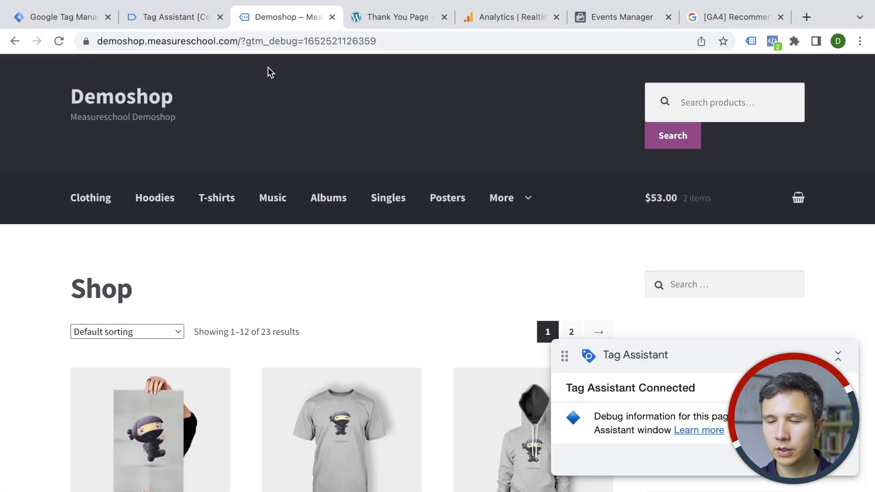
# Add the Flying Ninja poster to the cart and open the resulting Click event in Tag Assistant
pyautogui.scroll(-6, 237, 195)
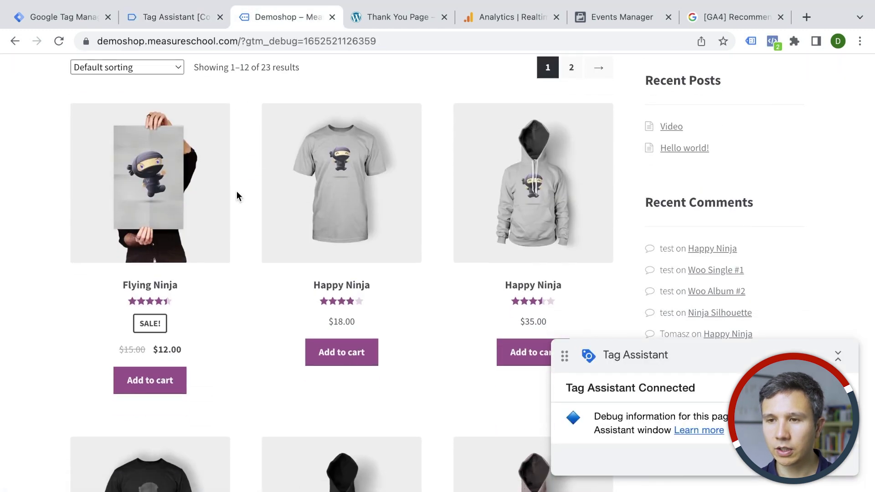
pyautogui.click(142, 385)
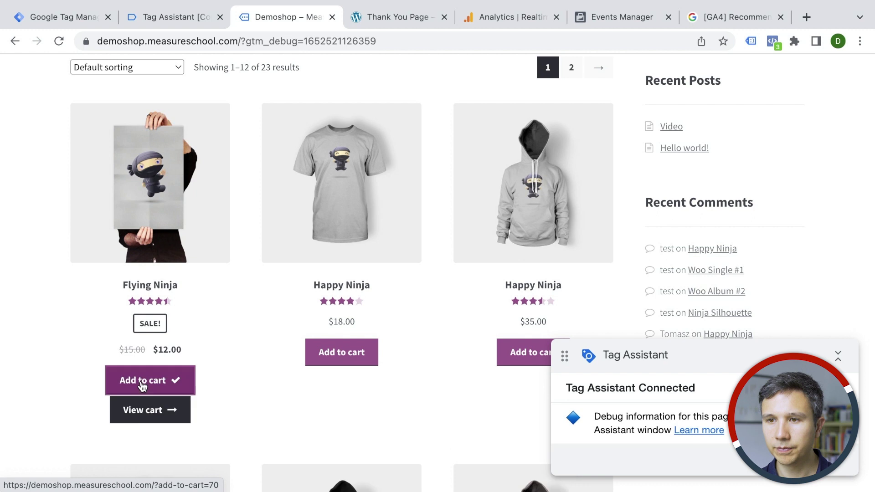
pyautogui.click(172, 27)
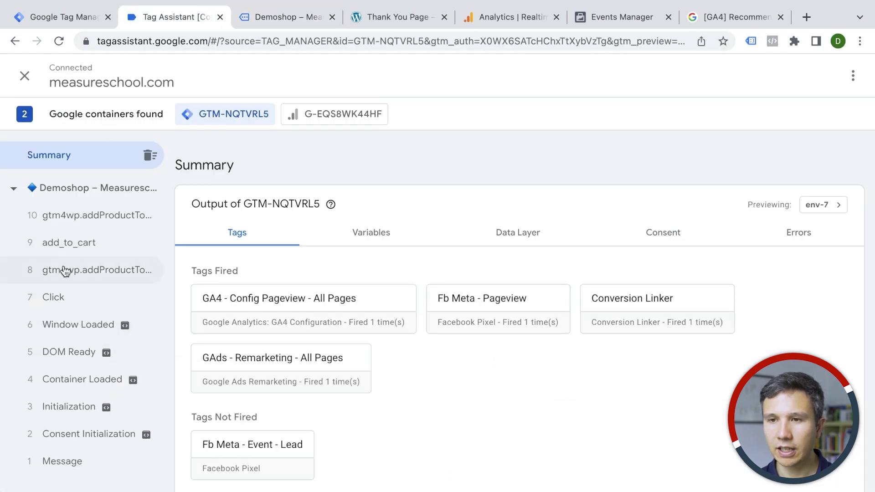
pyautogui.click(53, 305)
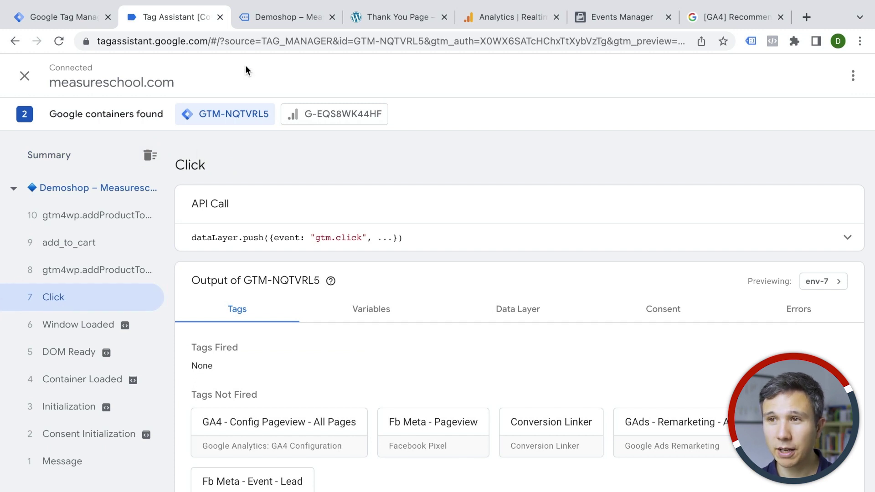
# Generate test clicks in the Demoshop by opening the site logo, Albums and an empty product search in new tabs
pyautogui.click(279, 18)
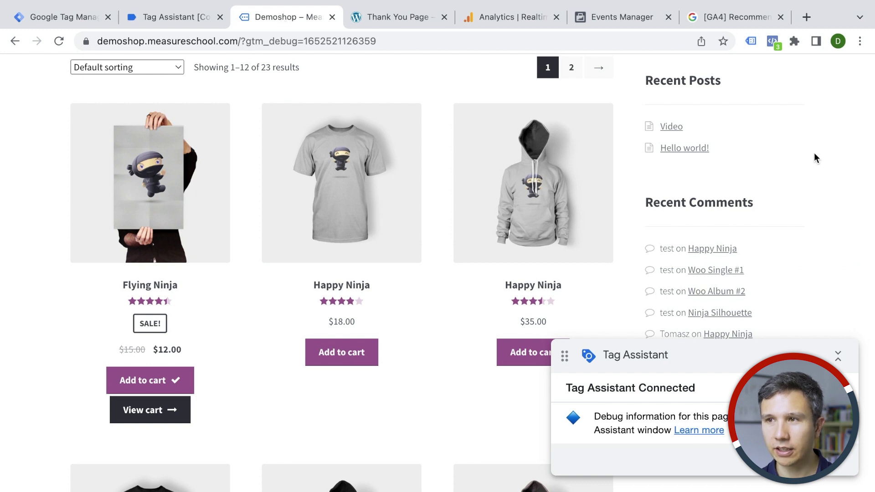
pyautogui.scroll(6, 814, 152)
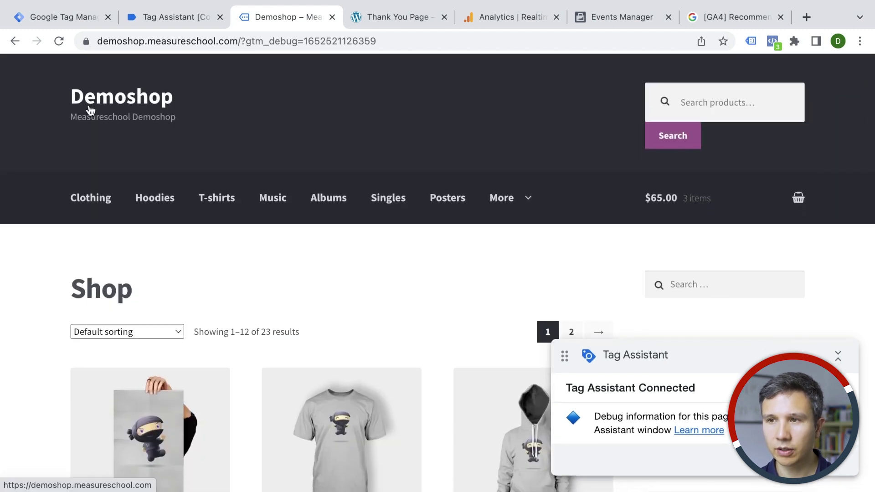
pyautogui.keyDown('super'); pyautogui.click(93, 107); pyautogui.keyUp('super')
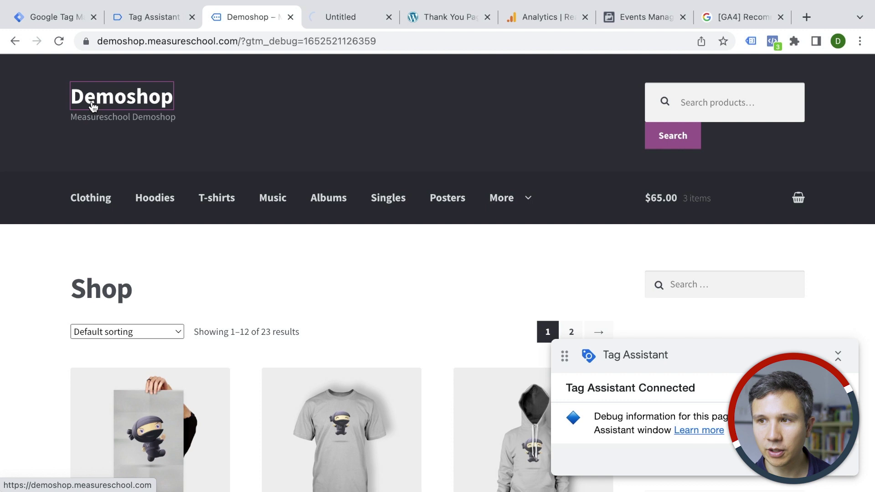
pyautogui.keyDown('super'); pyautogui.click(332, 205); pyautogui.keyUp('super')
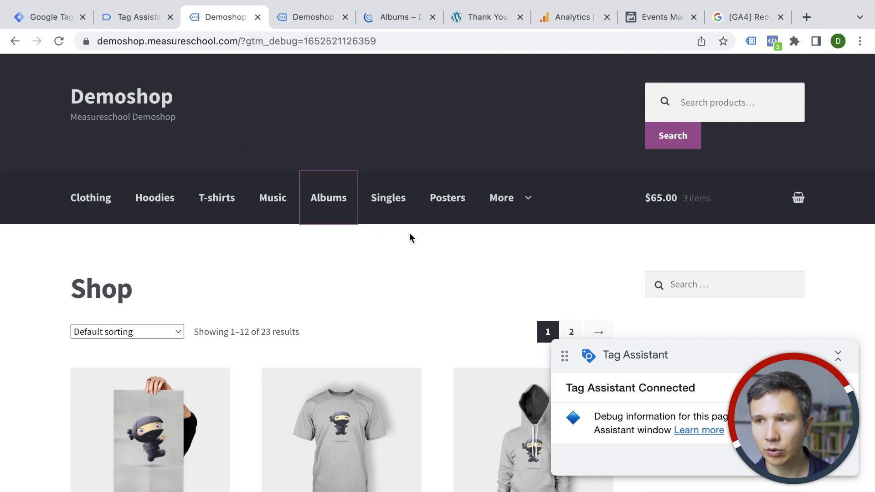
pyautogui.click(731, 104)
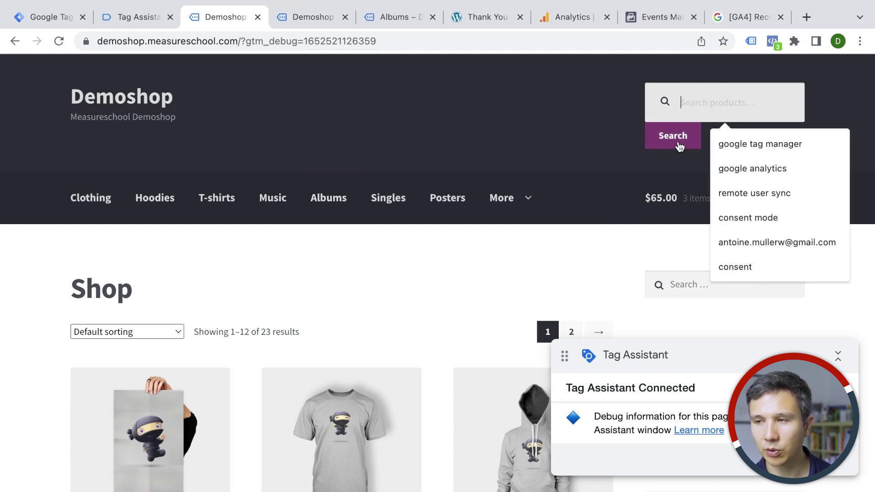
pyautogui.keyDown('super'); pyautogui.click(678, 145); pyautogui.keyUp('super')
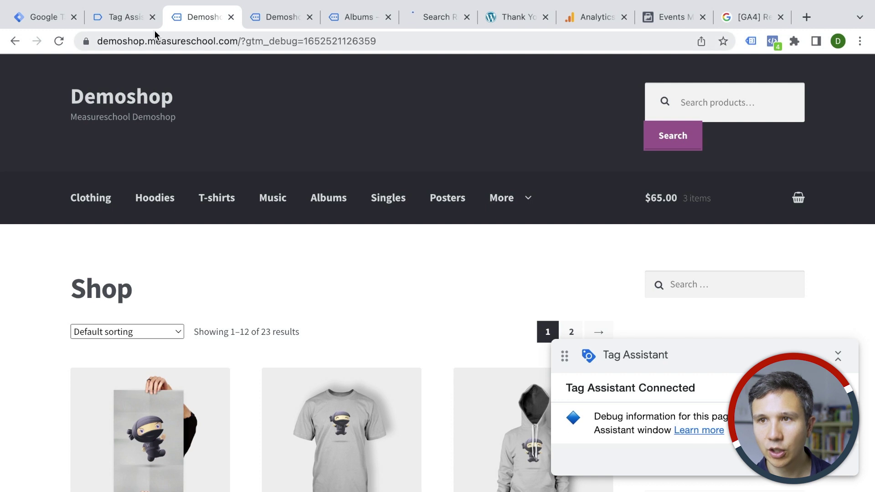
# Look through the newly recorded Click events 11, 12, 14 and 29 of the Demoshop page in Tag Assistant
pyautogui.click(130, 21)
pyautogui.scroll(-10, 77, 296)
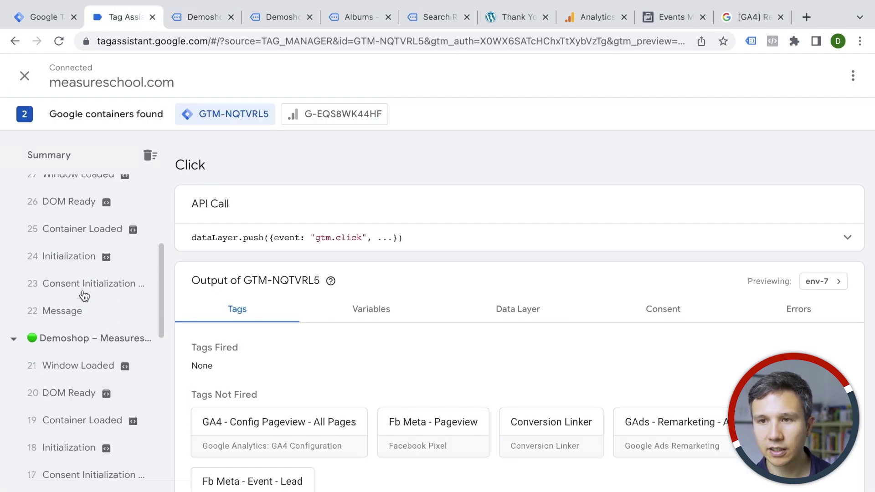
pyautogui.scroll(-3, 84, 293)
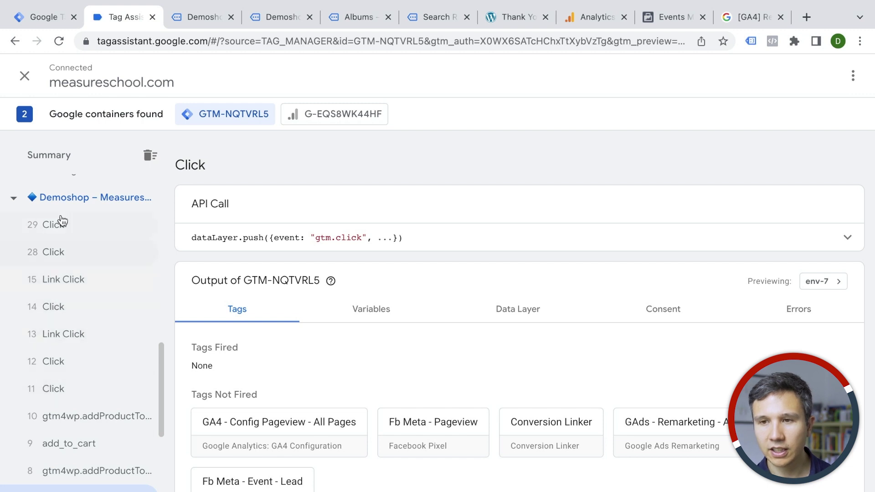
pyautogui.click(45, 389)
pyautogui.click(60, 363)
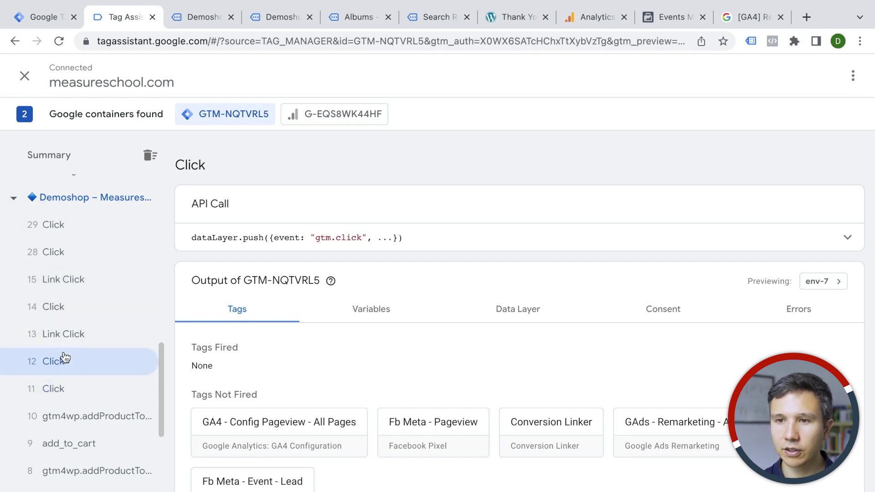
pyautogui.click(67, 308)
pyautogui.click(67, 228)
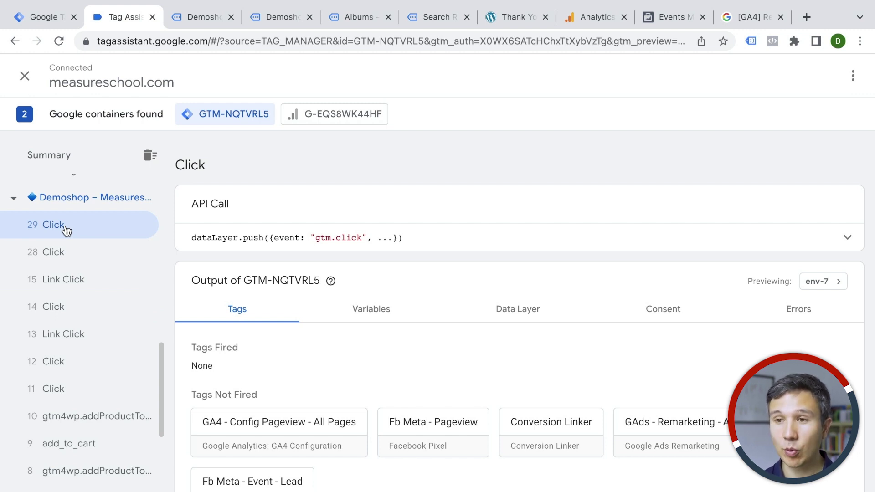
# Examine the variables of Click event 11, from Click Classes through Click Text
pyautogui.click(59, 390)
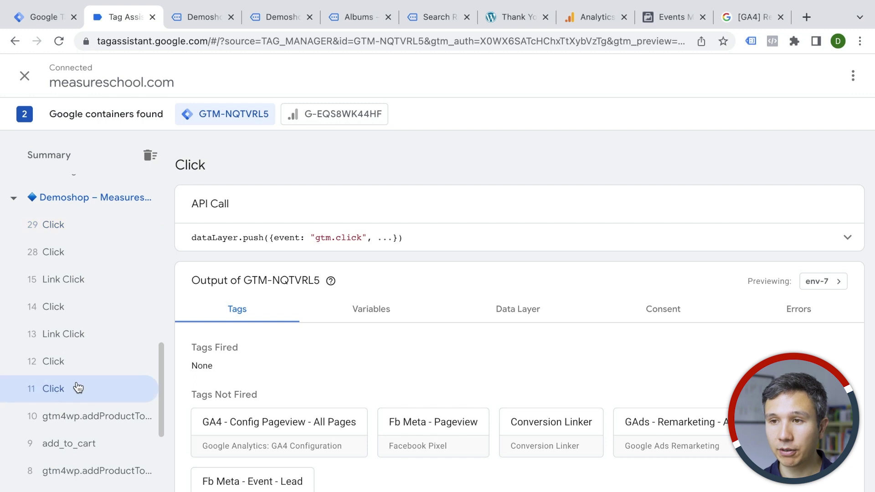
pyautogui.click(367, 319)
pyautogui.scroll(-2, 367, 319)
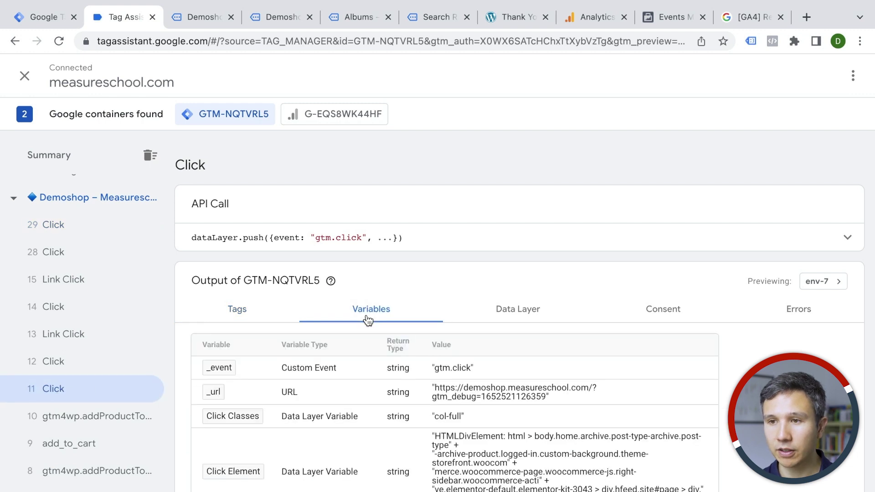
pyautogui.scroll(-4, 368, 319)
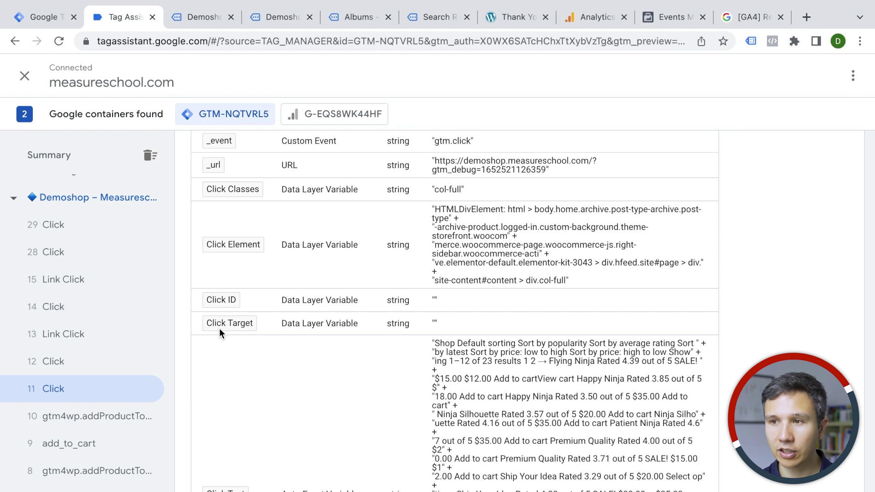
pyautogui.scroll(-5, 219, 328)
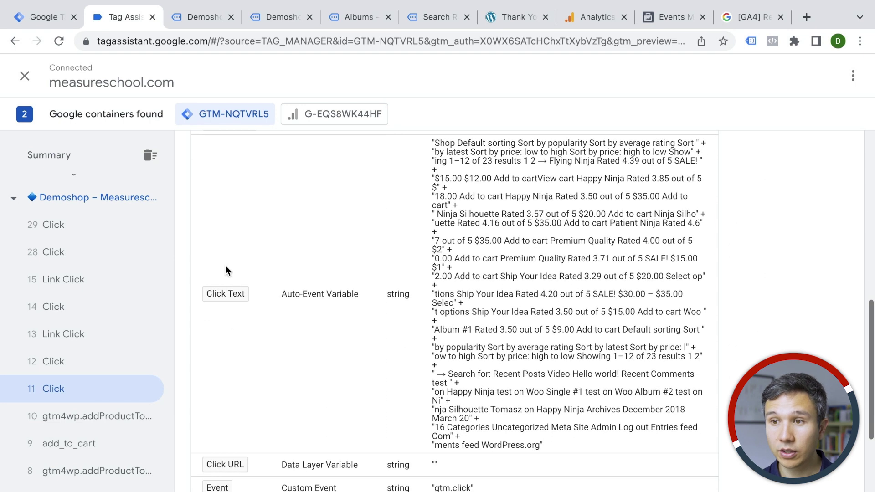
# Compare the click variable values recorded for Click events 12, 14, 28 and 29
pyautogui.click(54, 370)
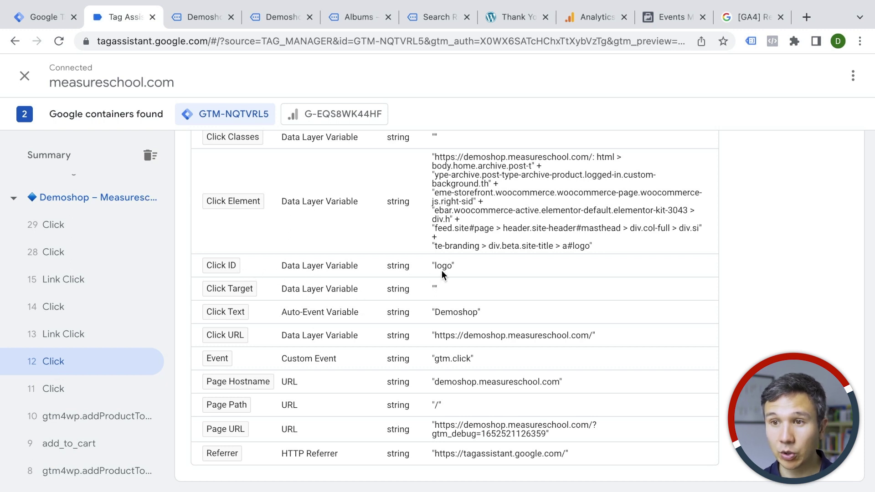
pyautogui.click(92, 309)
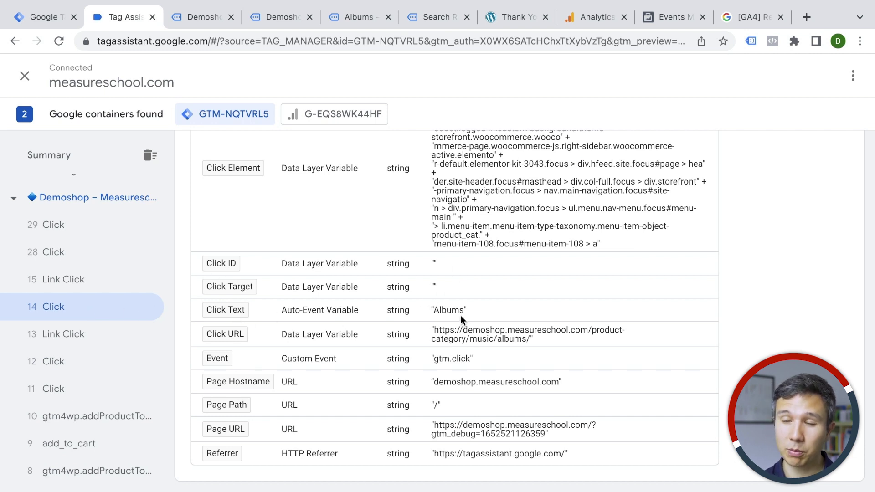
pyautogui.click(63, 253)
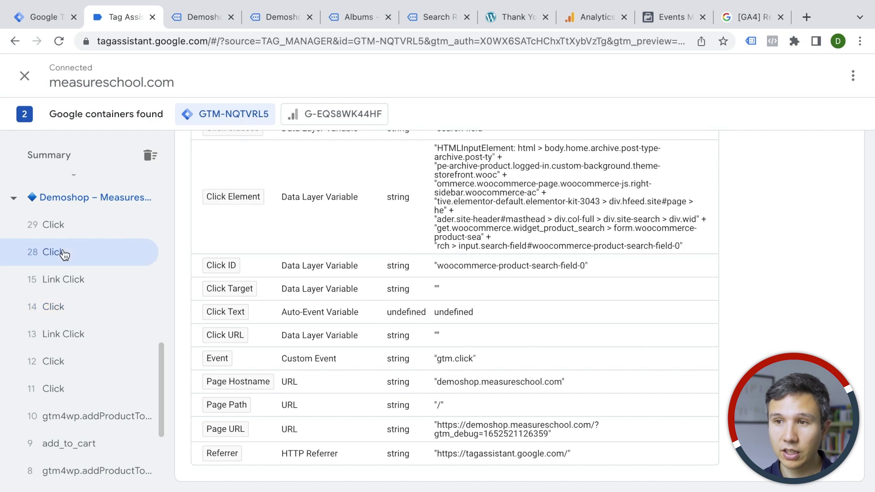
pyautogui.click(54, 225)
pyautogui.click(55, 313)
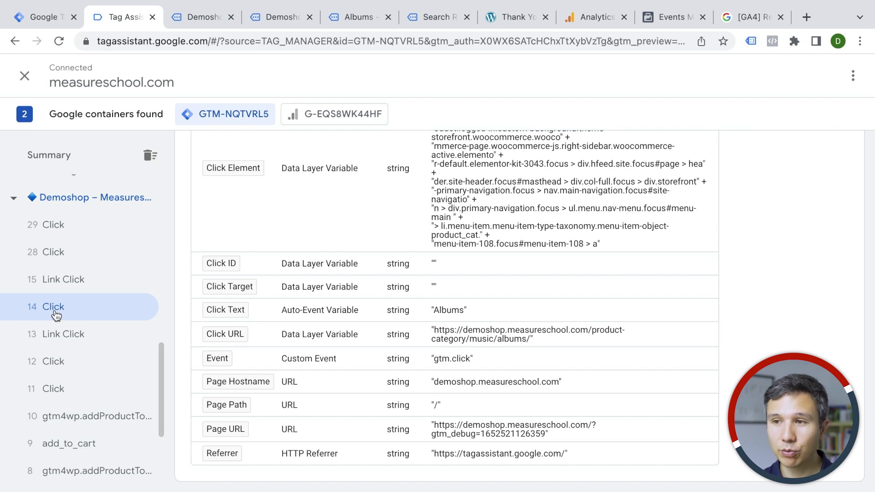
pyautogui.scroll(-2, 56, 314)
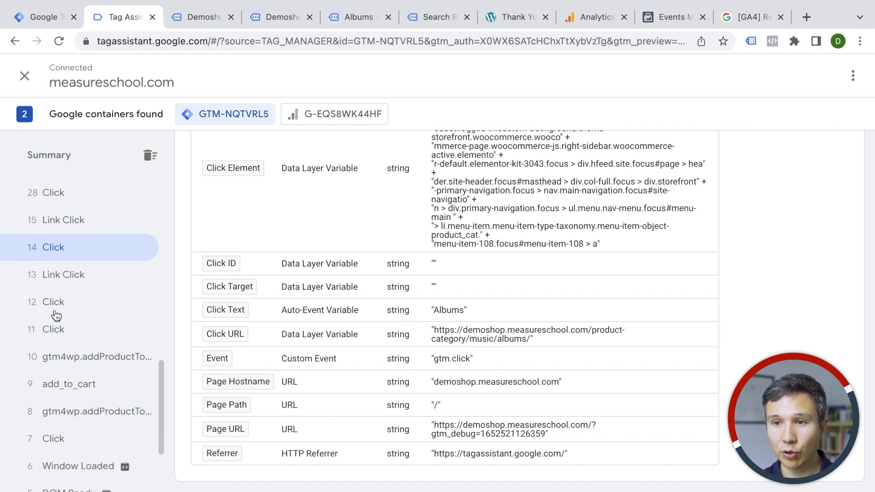
# Examine the Add to cart click's variables in Click event 7, highlighting add_to_cart in Click Classes and checking Click Text
pyautogui.click(54, 450)
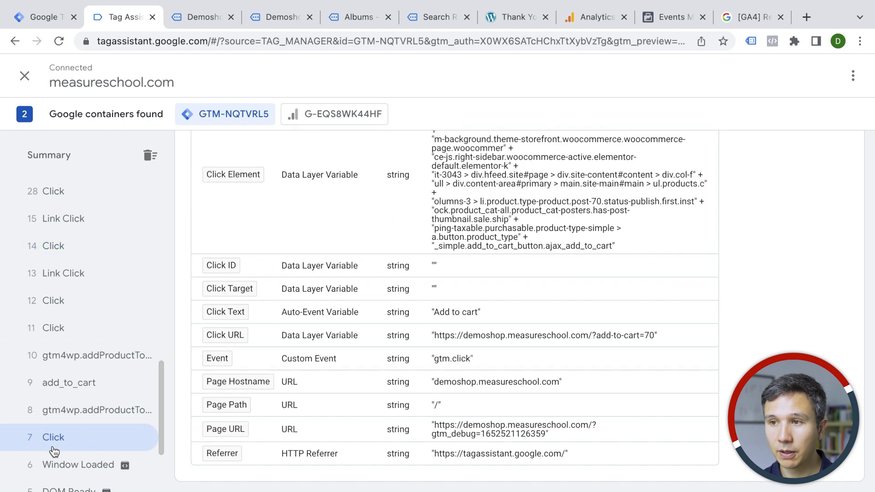
pyautogui.scroll(2, 276, 297)
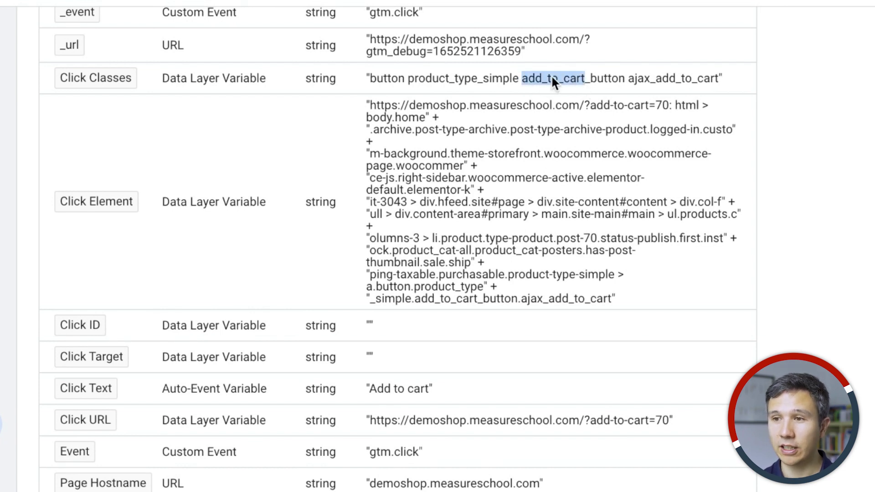
pyautogui.scroll(-3, 406, 160)
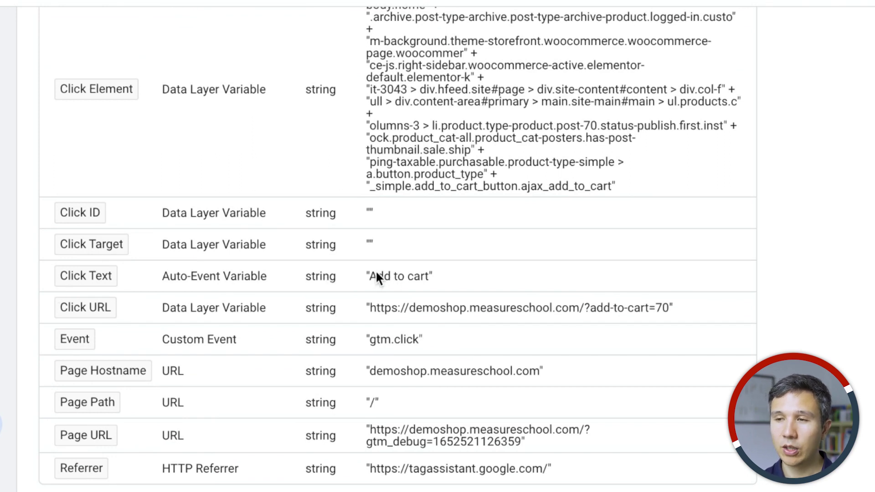
pyautogui.scroll(3, 376, 273)
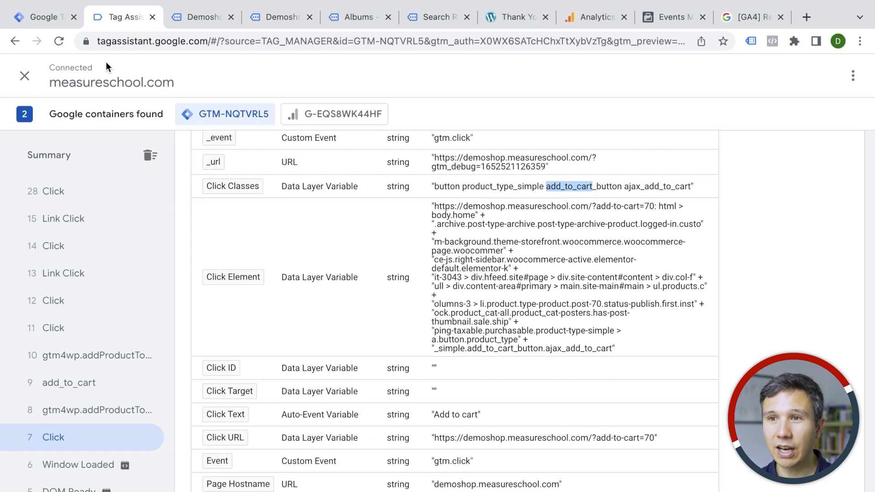
# In Tag Manager, rename the "click" trigger to "click - add to cart"
pyautogui.click(44, 16)
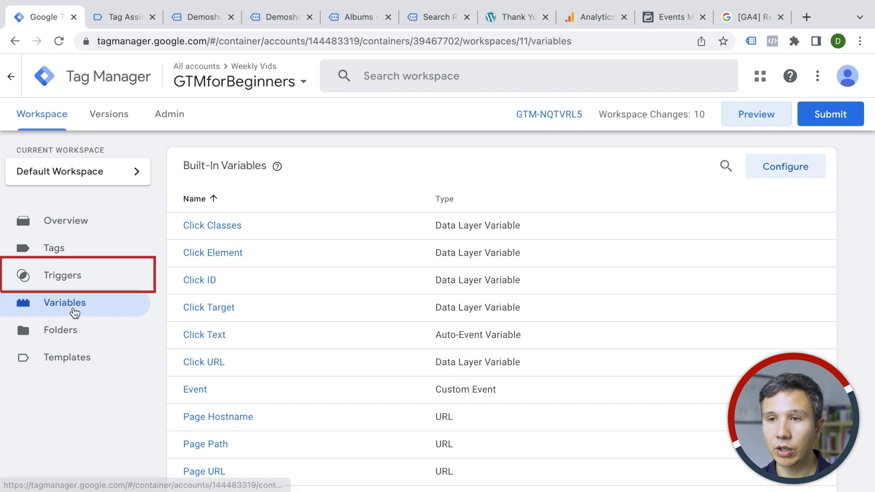
pyautogui.click(71, 287)
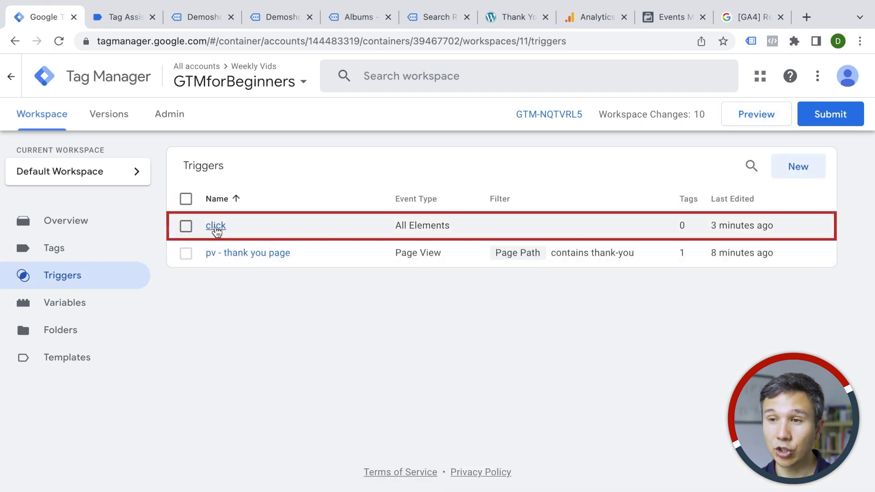
pyautogui.click(215, 226)
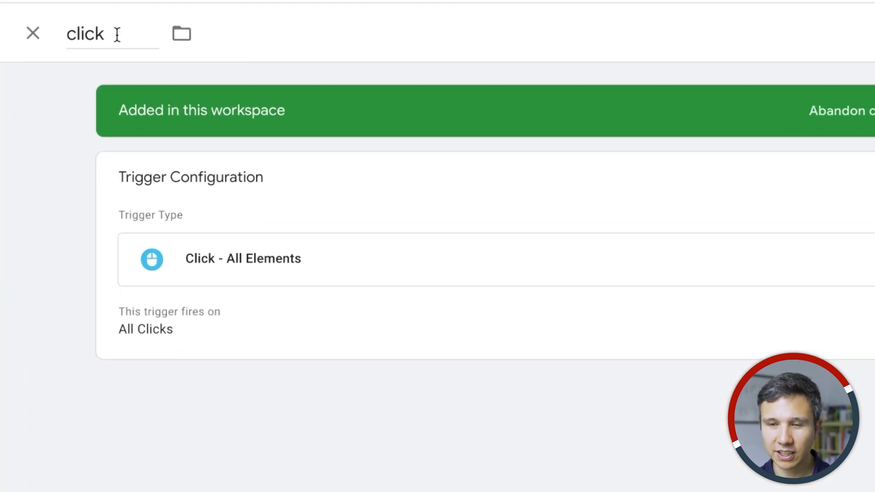
pyautogui.click(196, 77)
pyautogui.write('- add to cart')
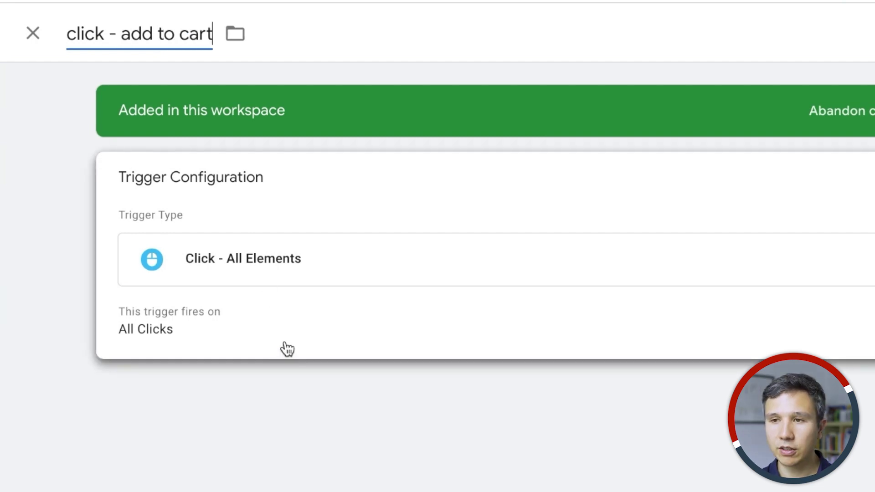
# Restrict the "click - add to cart" trigger to some clicks where Click Text equals "Add to cart", and save it
pyautogui.click(267, 342)
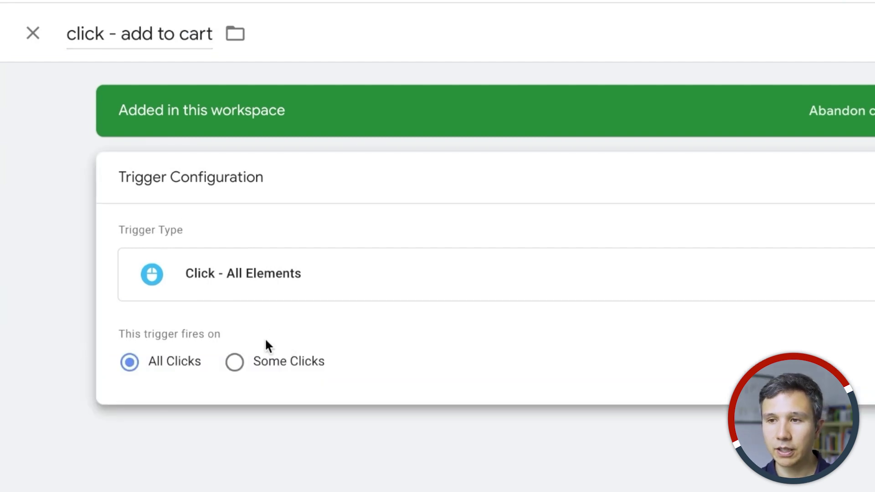
pyautogui.click(235, 362)
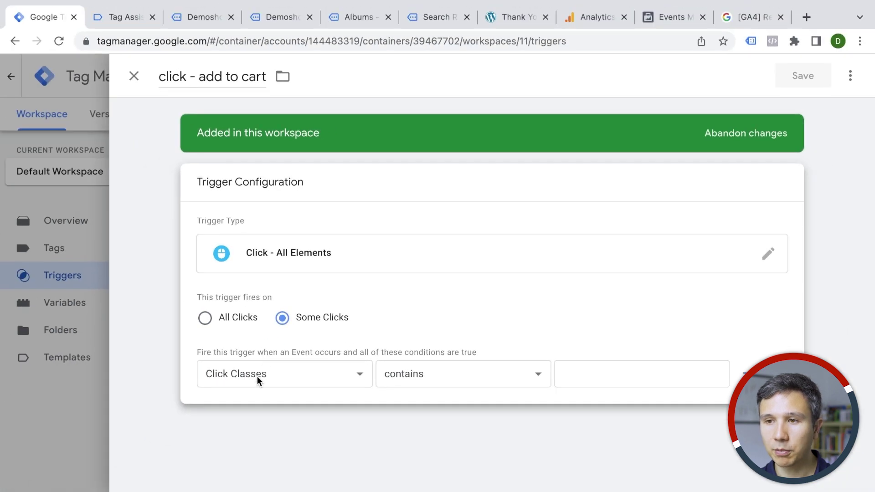
pyautogui.click(202, 441)
pyautogui.moveTo(279, 478)
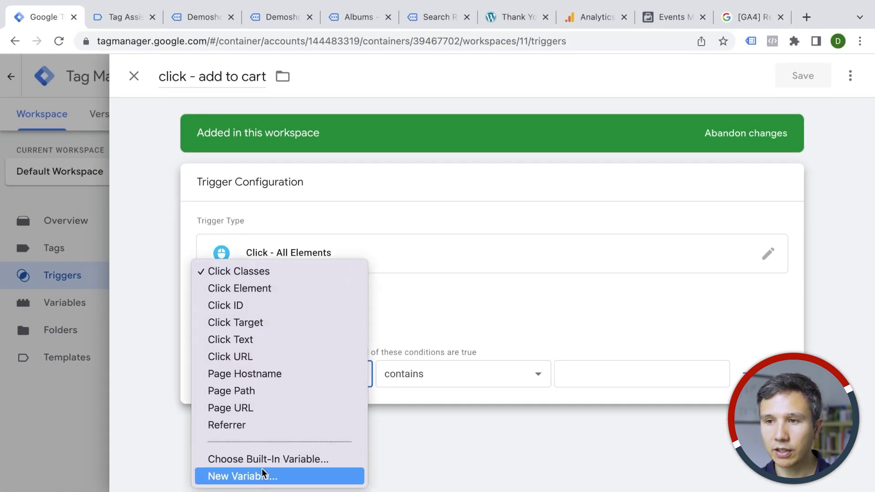
pyautogui.click(255, 341)
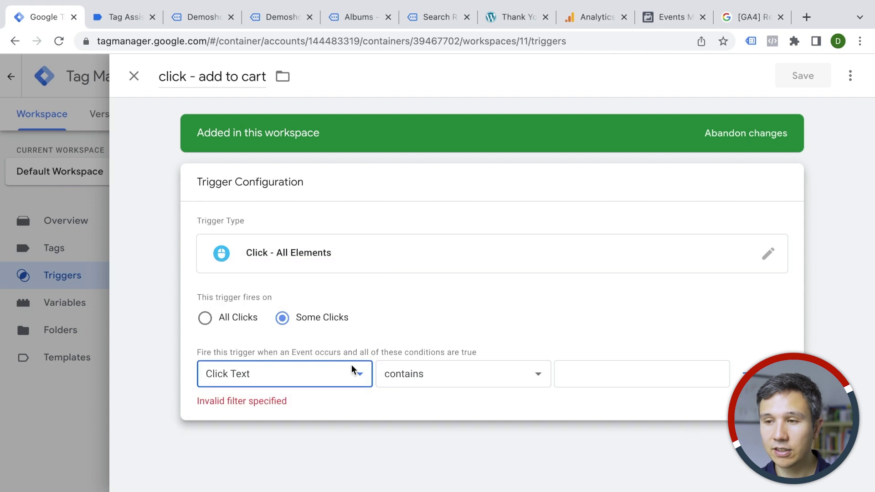
pyautogui.click(422, 375)
pyautogui.click(410, 358)
pyautogui.click(618, 367)
pyautogui.write('Add to cart')
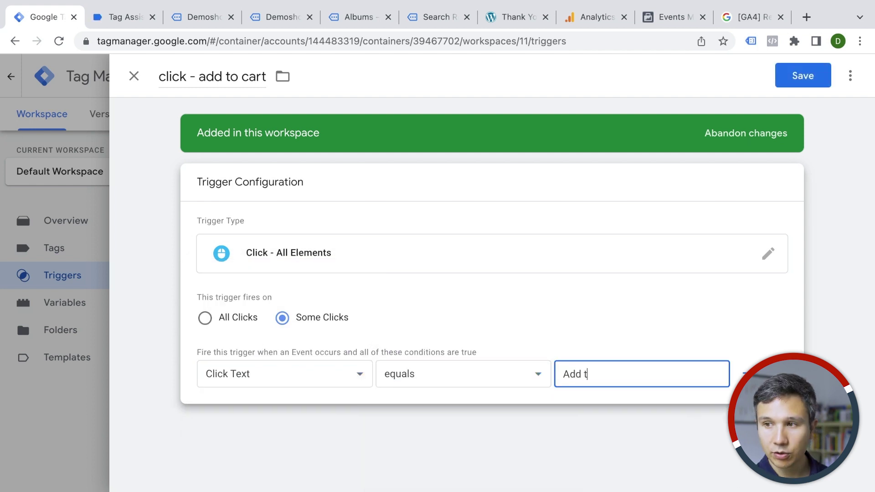
pyautogui.click(126, 23)
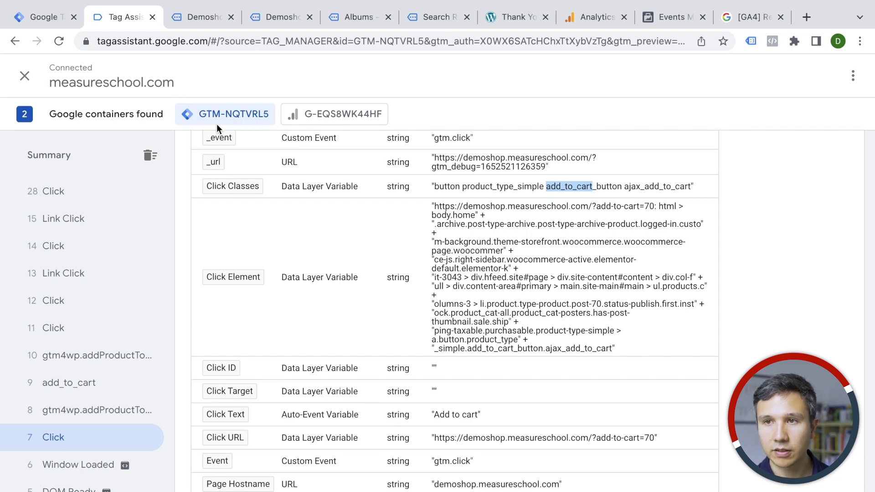
pyautogui.click(66, 18)
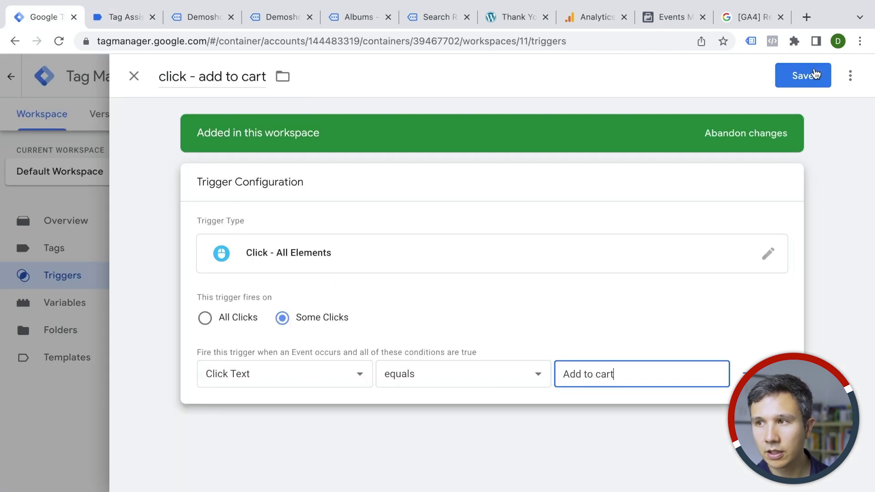
pyautogui.click(804, 79)
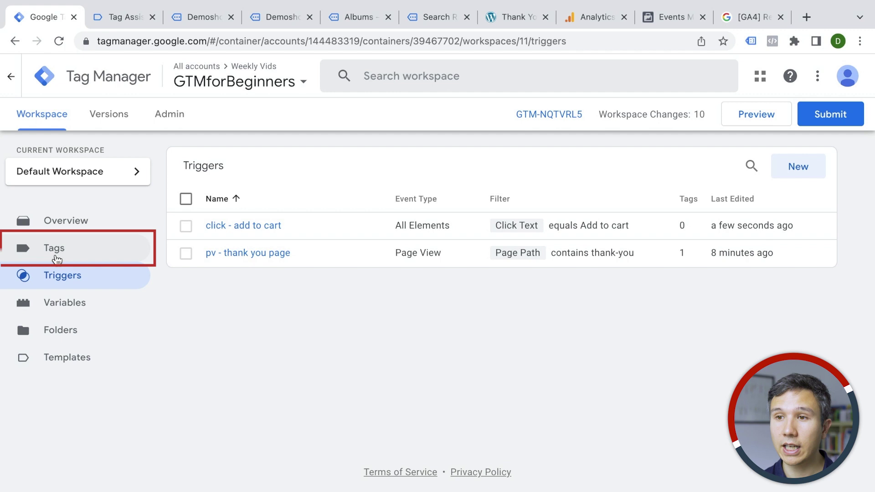
# Assign the "click - add to cart" trigger to the "Fb Meta - Add to Cart - Click" tag and save the tag
pyautogui.click(54, 255)
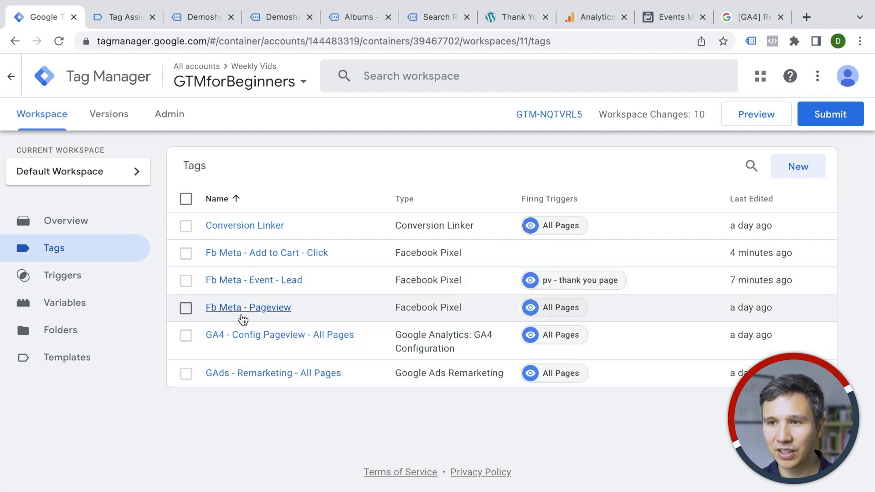
pyautogui.click(264, 253)
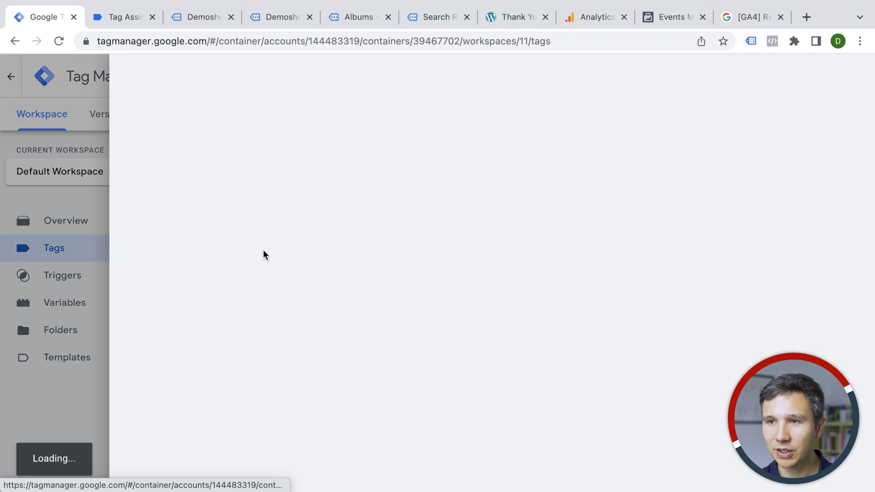
pyautogui.scroll(-5, 261, 241)
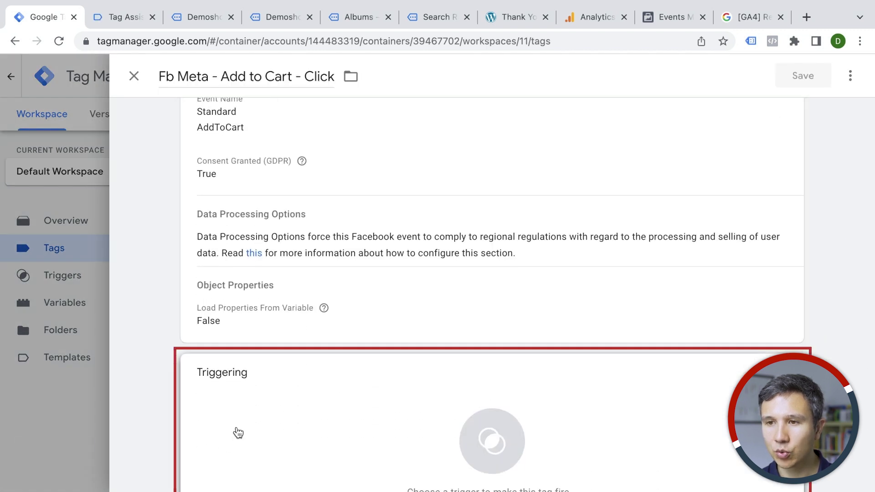
pyautogui.click(234, 431)
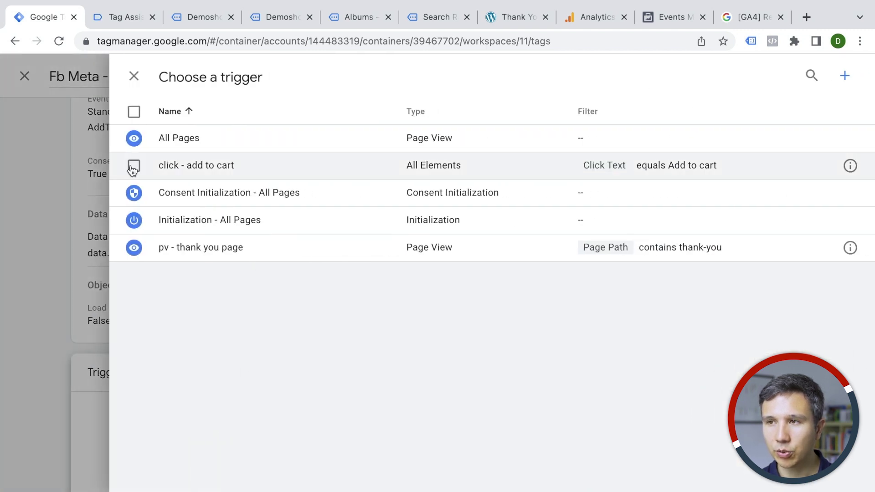
pyautogui.click(133, 165)
pyautogui.click(823, 83)
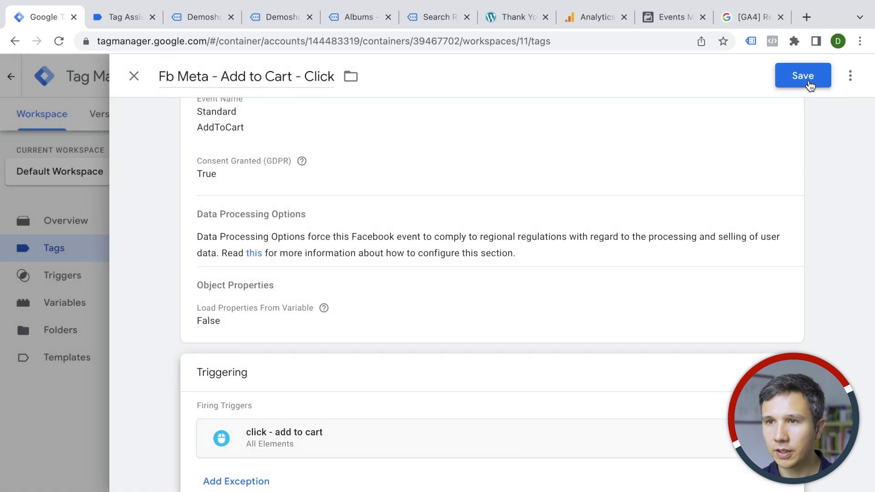
pyautogui.click(808, 83)
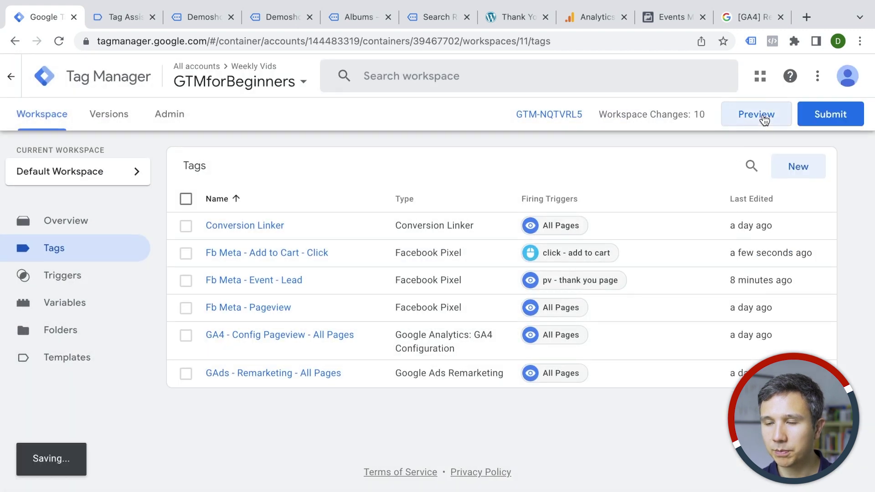
# Relaunch the container preview, closing the leftover Demoshop, Albums and Search browser tabs, and continue into Tag Assistant
pyautogui.click(756, 114)
pyautogui.click(309, 17)
pyautogui.click(309, 17)
pyautogui.click(309, 18)
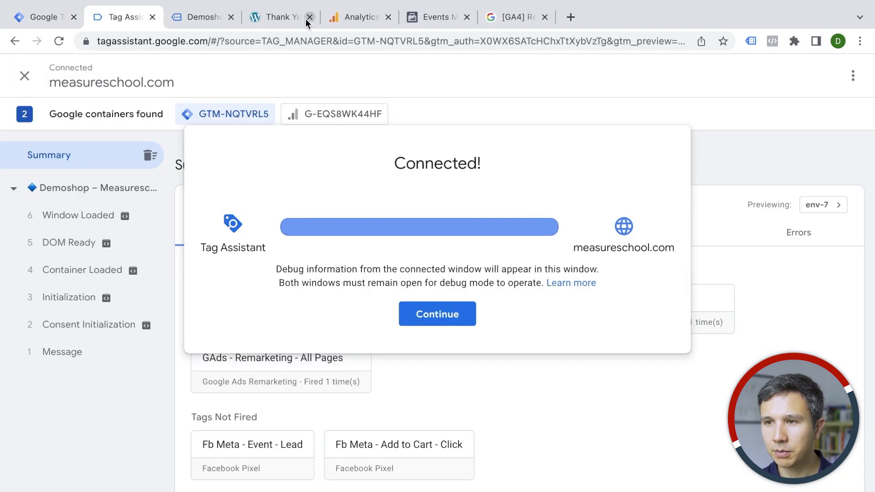
pyautogui.click(449, 319)
# Add the Flying Ninja poster to the cart on the Demoshop page and inspect the resulting Click event's tags in Tag Assistant
pyautogui.click(278, 17)
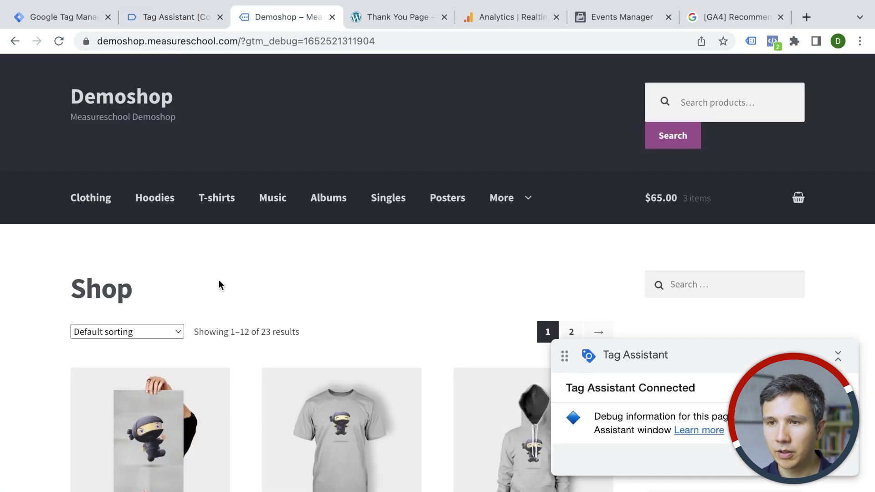
pyautogui.scroll(-5, 218, 283)
pyautogui.click(163, 432)
pyautogui.click(175, 17)
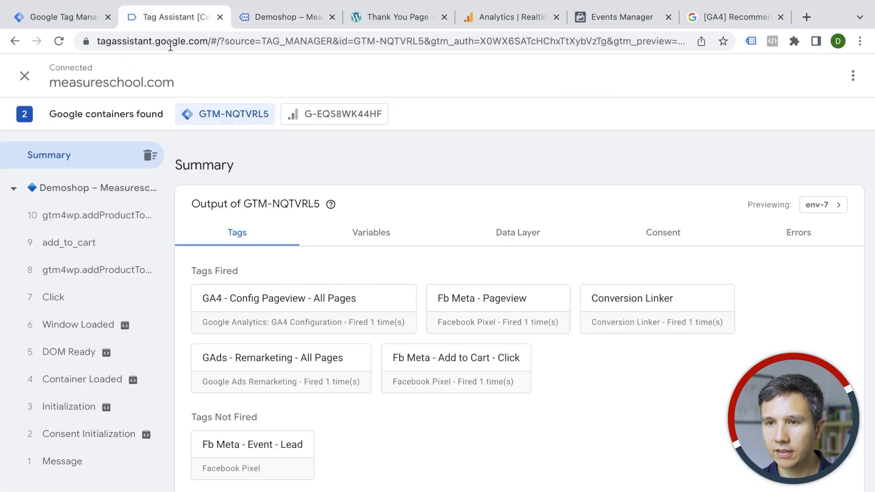
pyautogui.click(70, 302)
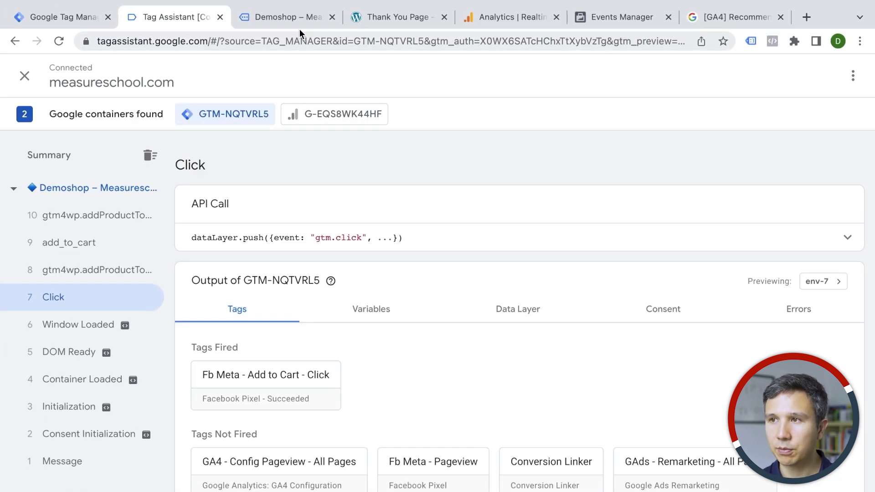
# Check the AddToCart event on the Demoshop page with the Facebook Pixel Helper
pyautogui.click(300, 24)
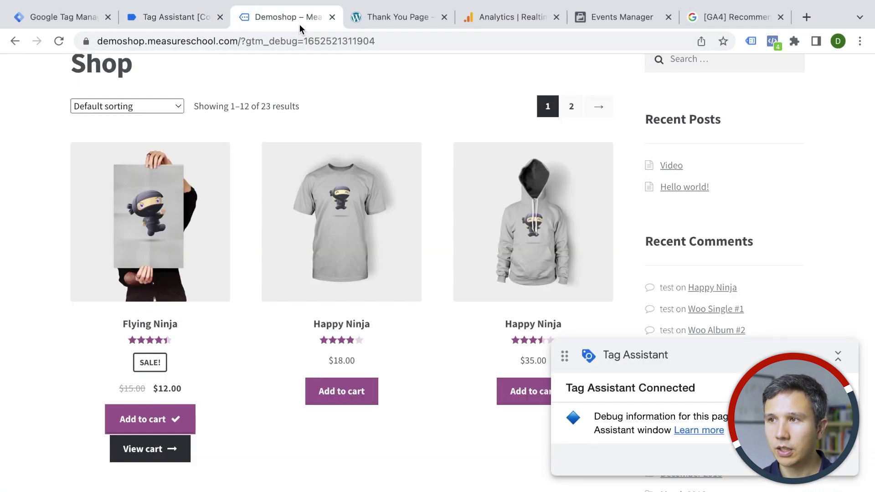
pyautogui.click(766, 41)
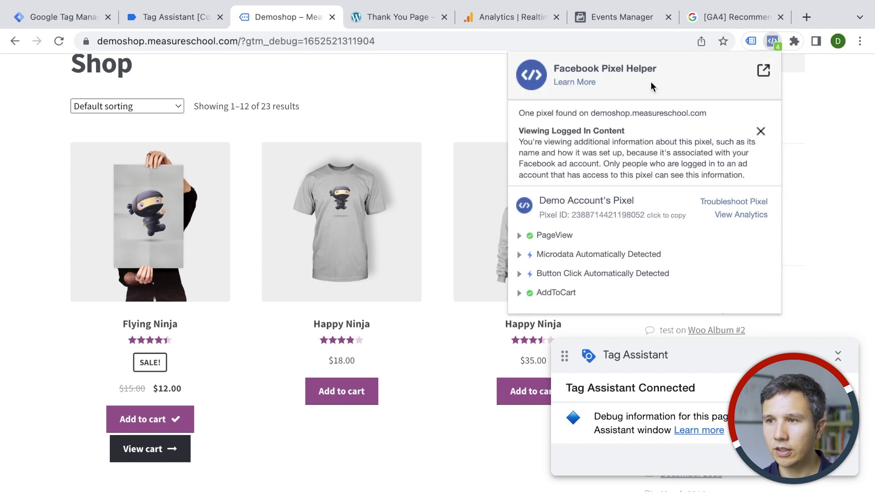
pyautogui.click(519, 296)
pyautogui.click(520, 298)
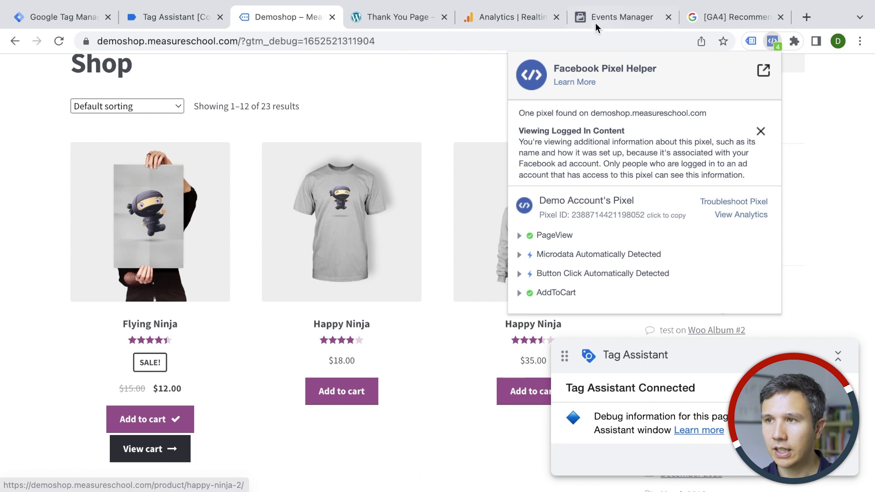
# Check the Add to cart entry among the Events Manager test events and revisit the Click event in Tag Assistant
pyautogui.click(597, 18)
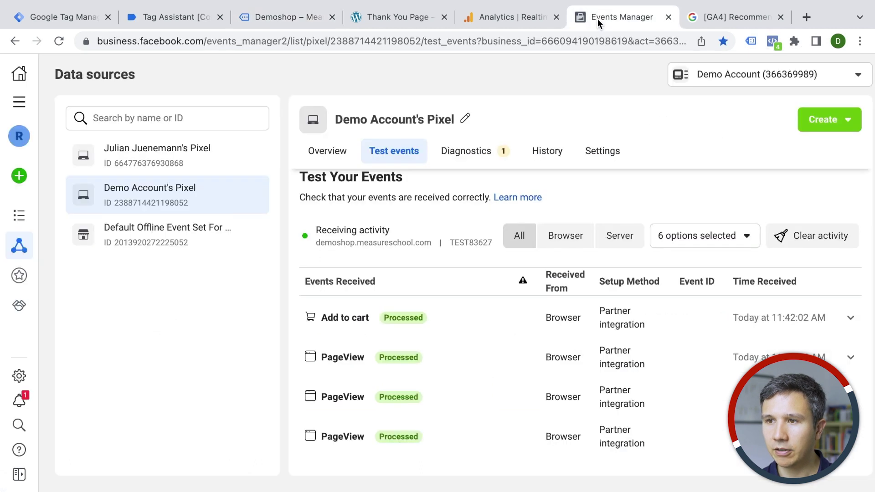
pyautogui.click(350, 328)
pyautogui.click(349, 328)
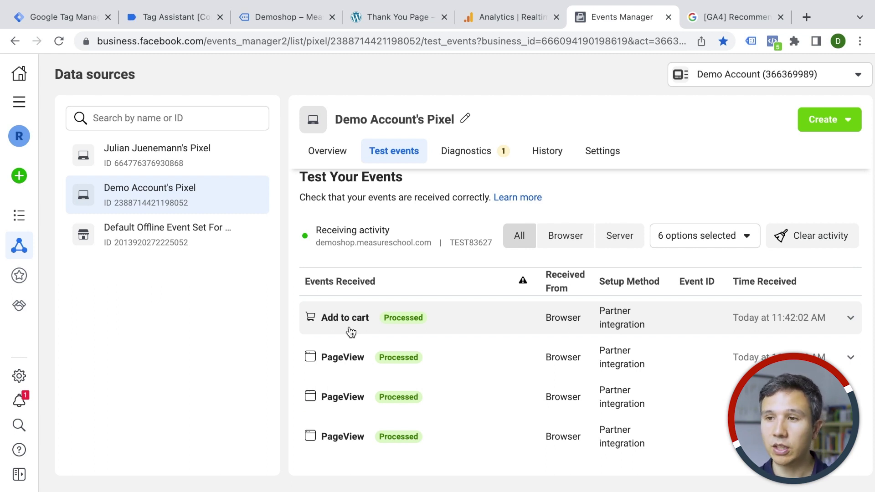
pyautogui.click(179, 17)
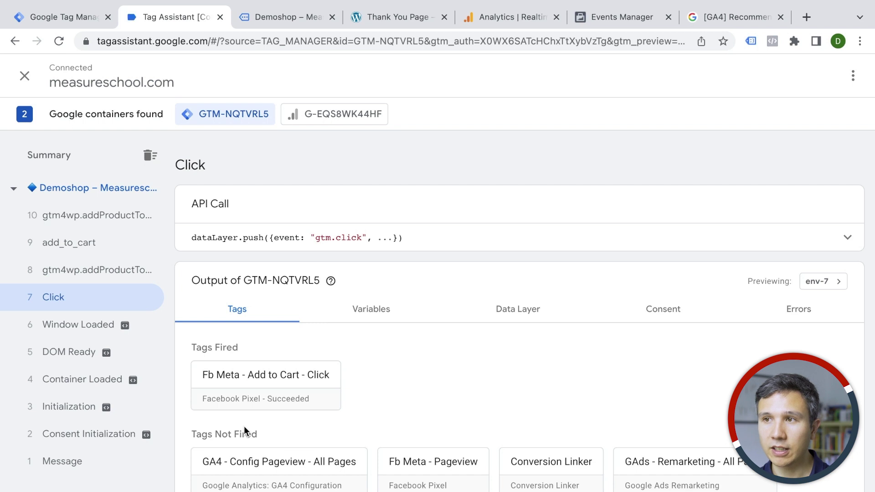
pyautogui.click(287, 17)
pyautogui.click(511, 17)
# In Tag Manager, start a new GA4 Event tag with "GA4 - Config Pageview - All Pages" as its configuration tag
pyautogui.click(102, 8)
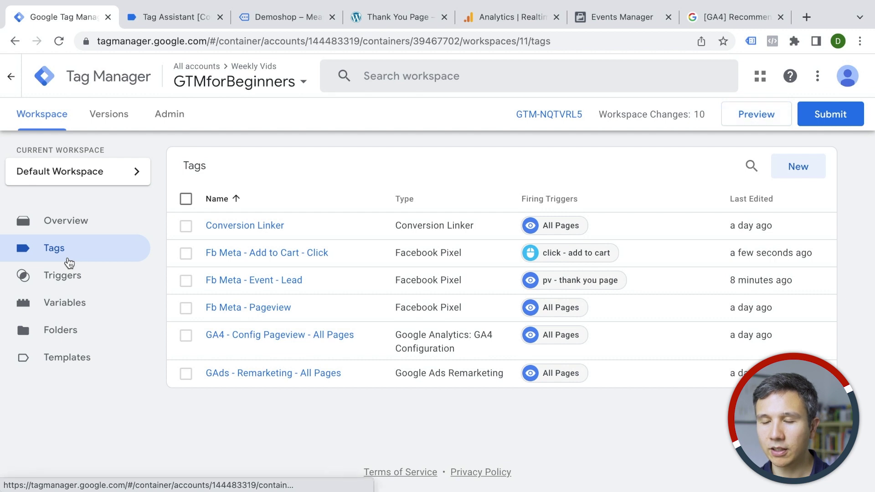
pyautogui.click(798, 169)
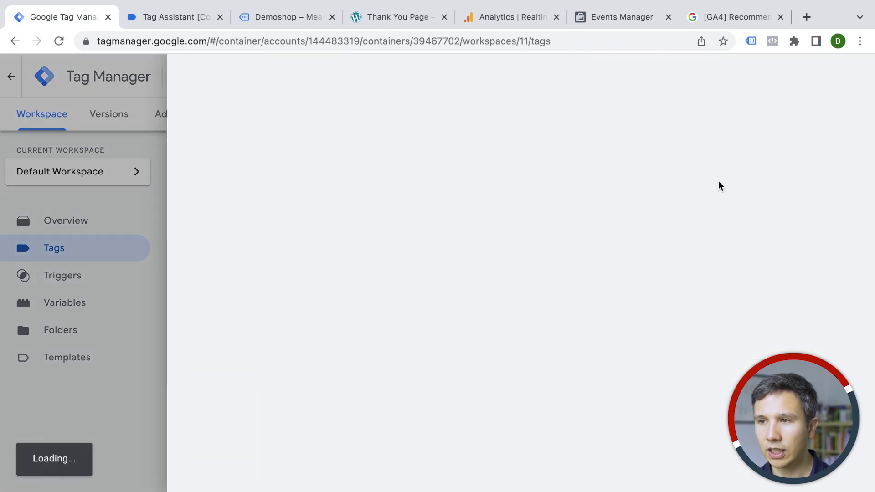
pyautogui.click(537, 240)
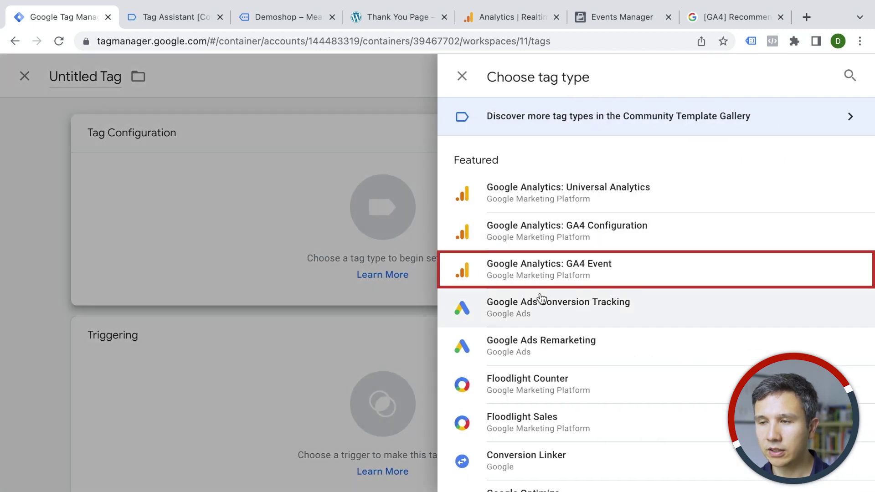
pyautogui.click(543, 273)
pyautogui.click(325, 268)
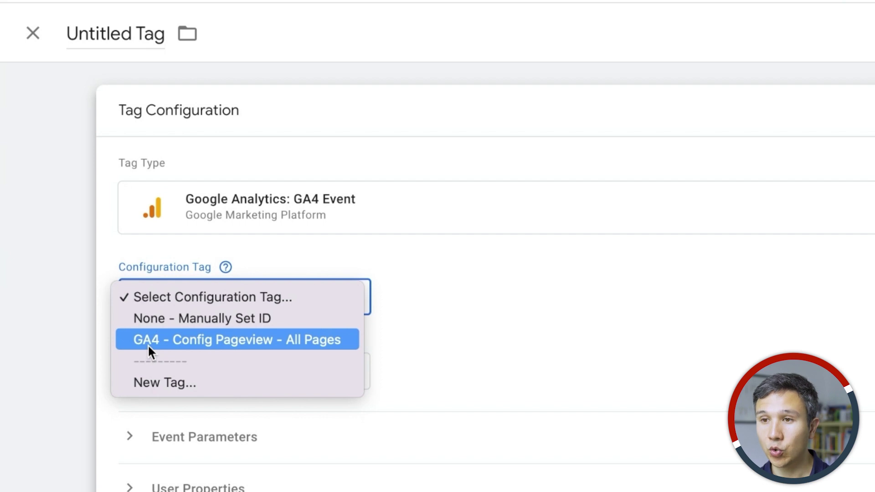
pyautogui.click(185, 348)
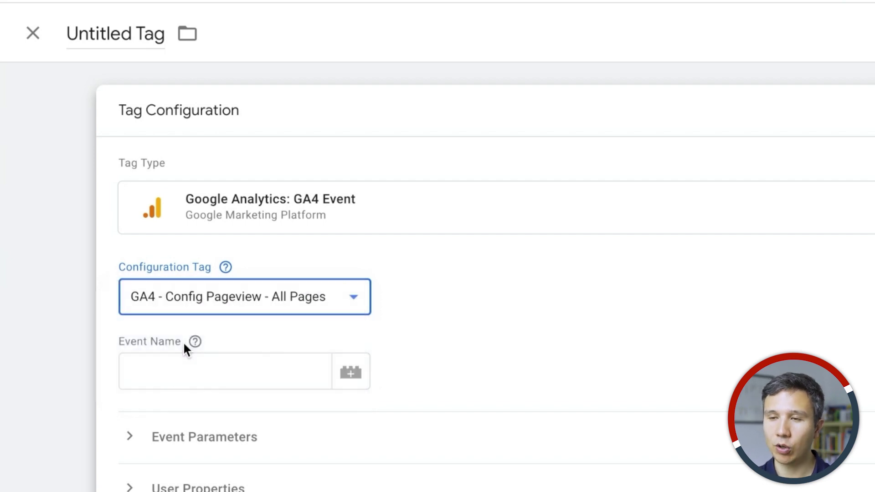
pyautogui.click(184, 343)
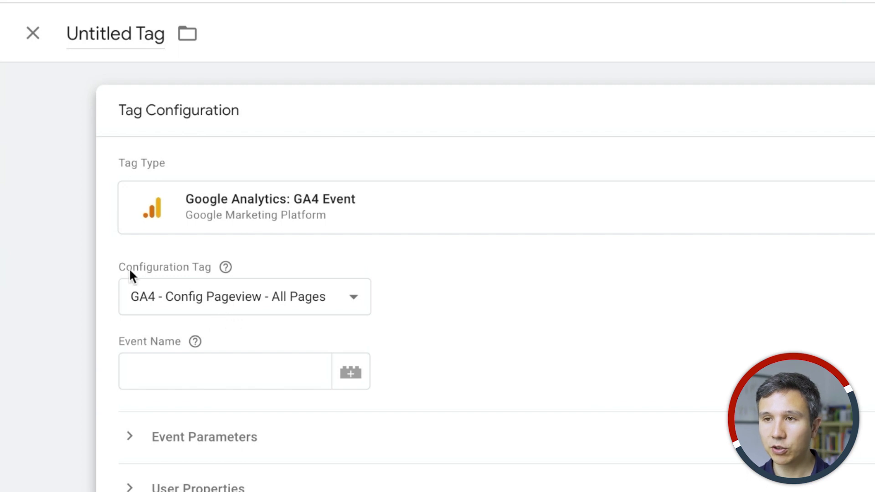
pyautogui.click(195, 382)
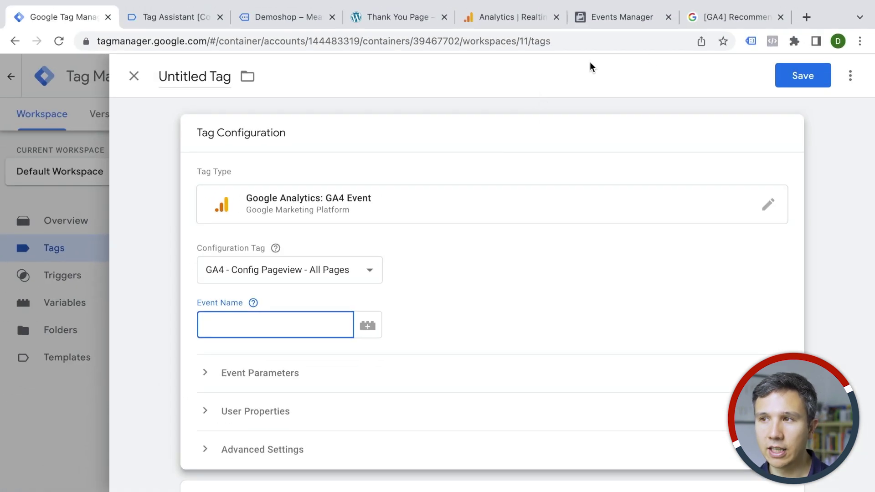
# Find the add-to-cart event among Analytics Help's recommended online sales events and copy add_to_cart into the GA4 tag as its event name
pyautogui.click(713, 19)
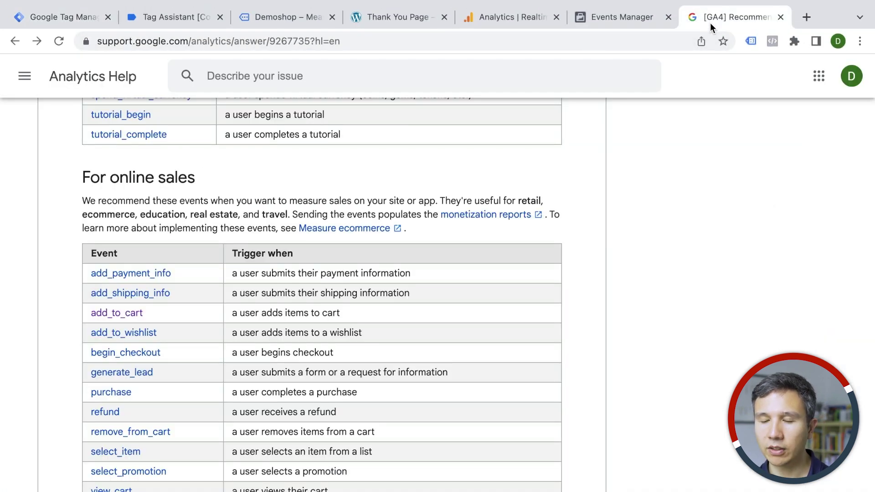
pyautogui.scroll(9, 269, 245)
pyautogui.scroll(2, 270, 238)
pyautogui.scroll(-4, 269, 239)
pyautogui.scroll(-3, 270, 239)
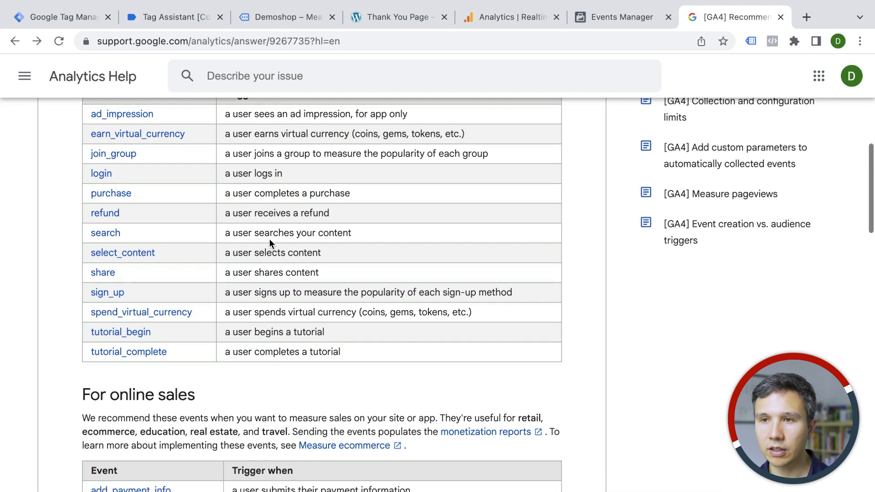
pyautogui.scroll(-5, 269, 244)
pyautogui.scroll(-5, 269, 244)
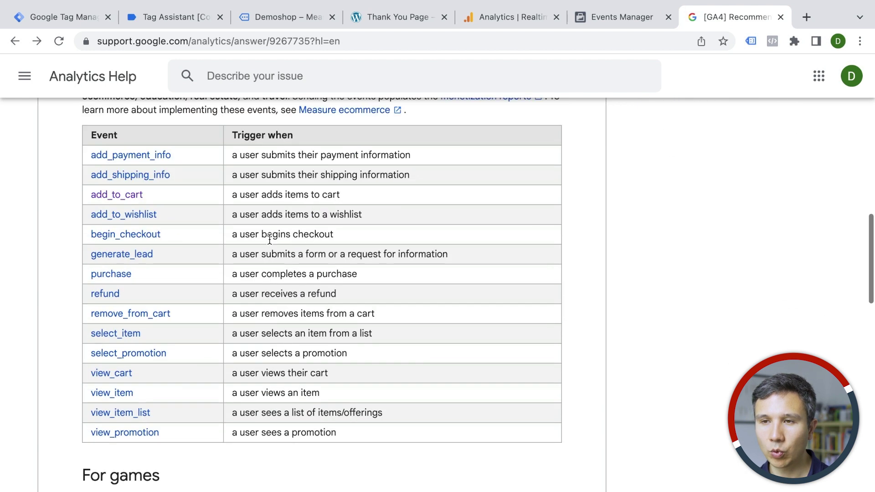
pyautogui.scroll(-1, 267, 232)
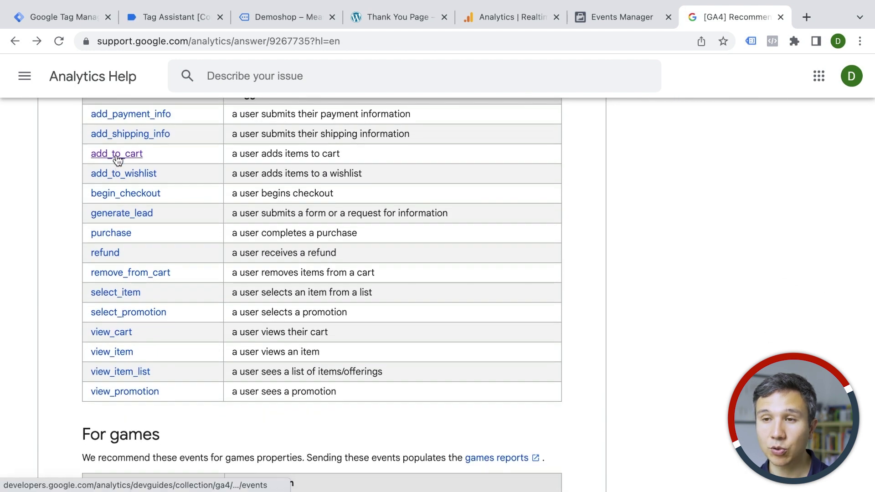
pyautogui.moveTo(144, 156); pyautogui.dragTo(91, 160)
pyautogui.hotkey('ctrl', 'c')
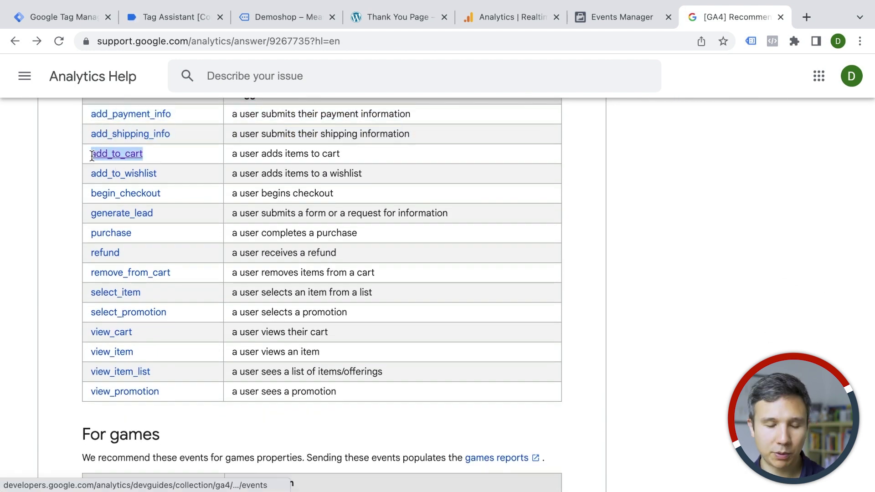
pyautogui.click(70, 16)
pyautogui.hotkey('ctrl', 'v')
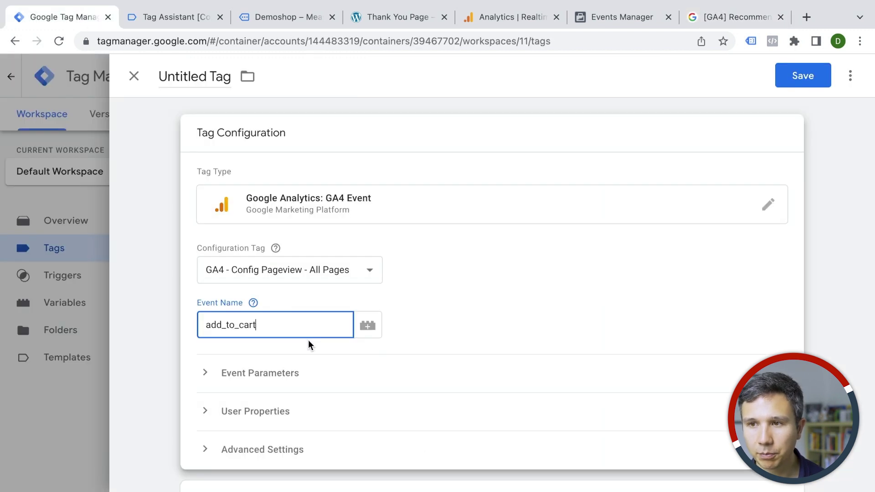
# Name the new GA4 event tag "GA4 - Event - Add to cart"
pyautogui.click(182, 79)
pyautogui.write('GA')
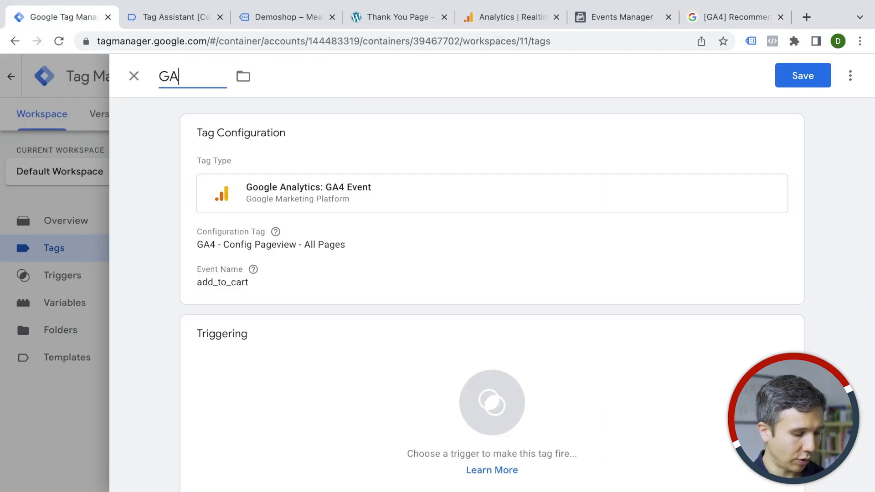
pyautogui.write('4 - Event -')
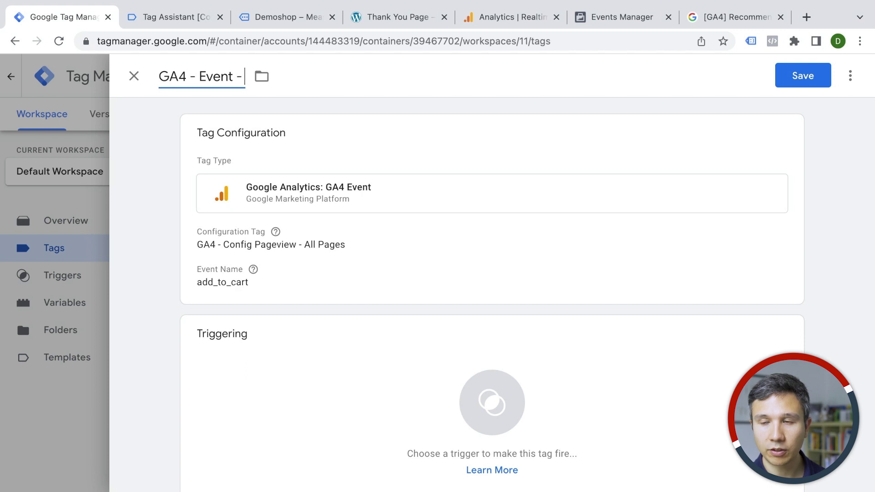
pyautogui.write(' Add to cart')
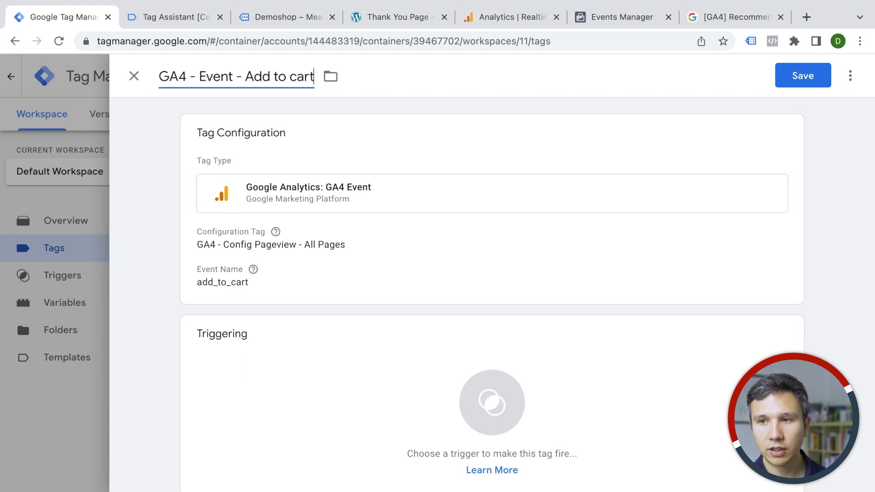
# Assign the "click - add to cart" trigger to the GA4 event tag and save it
pyautogui.click(283, 384)
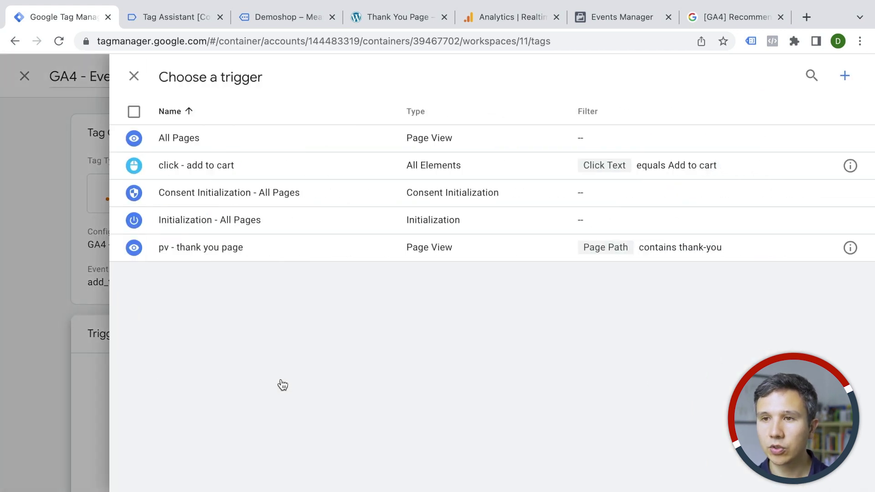
pyautogui.click(134, 166)
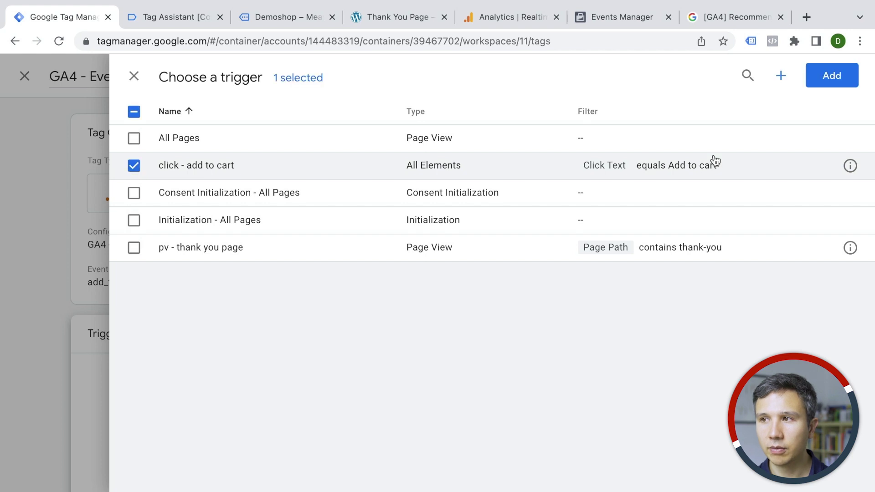
pyautogui.click(820, 76)
pyautogui.click(812, 76)
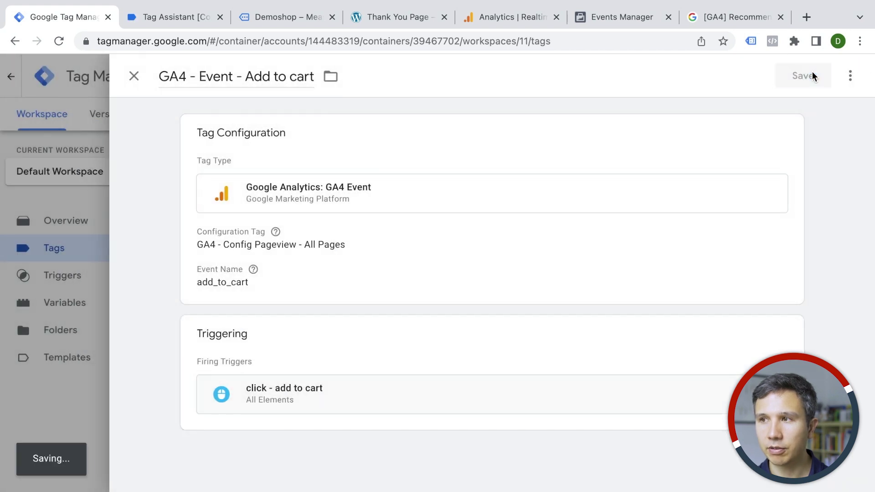
# Restart the container preview connected to the Demoshop site and open DebugView in Google Analytics
pyautogui.click(771, 119)
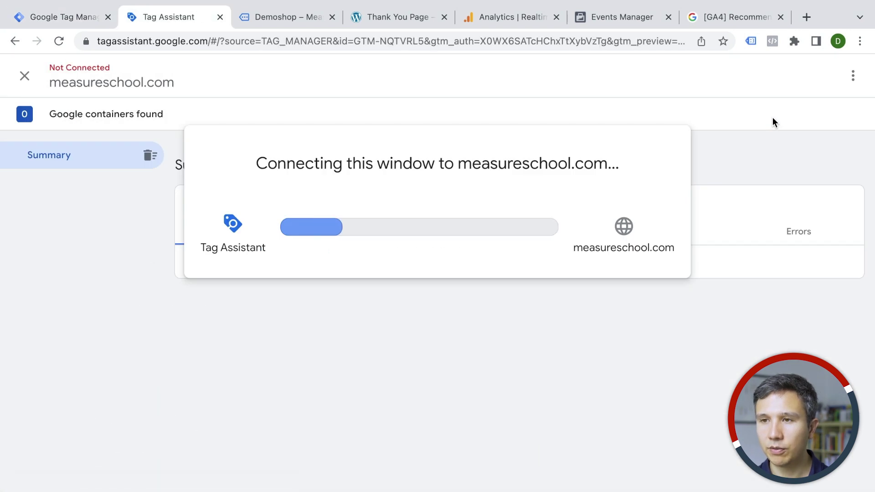
pyautogui.click(538, 23)
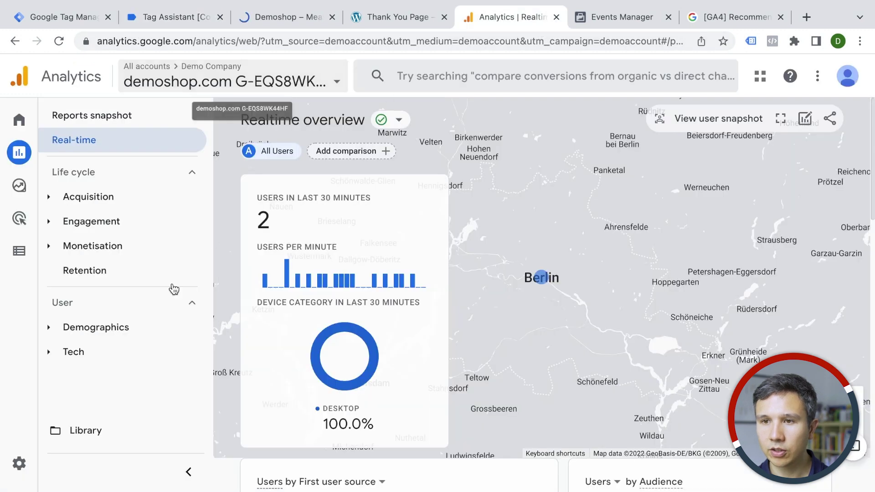
pyautogui.click(27, 253)
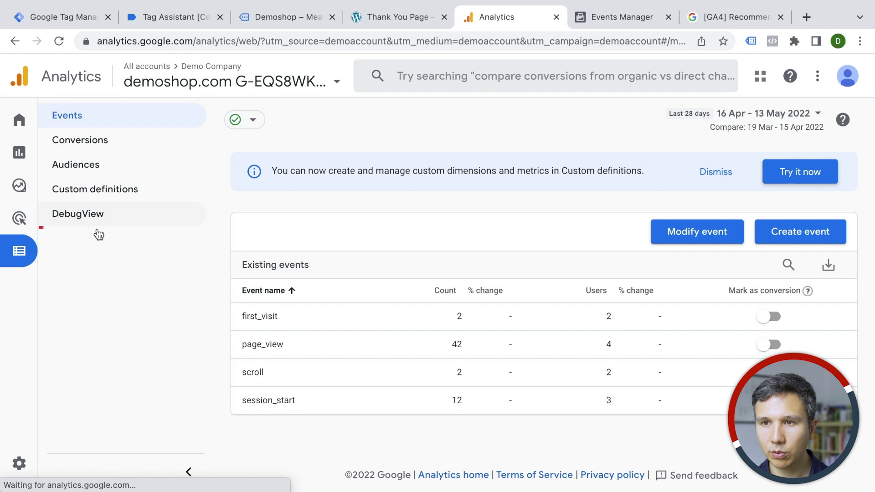
pyautogui.click(94, 219)
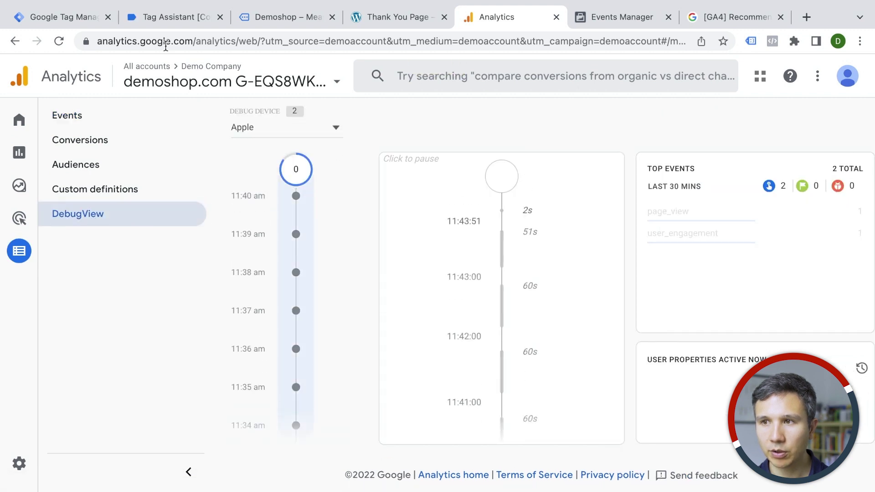
pyautogui.click(164, 18)
pyautogui.click(445, 313)
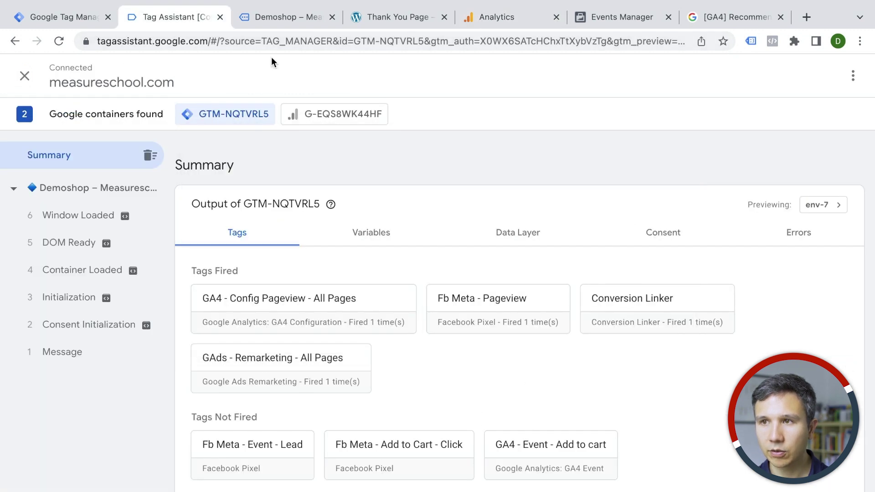
# Add the black Ninja Silhouette hoodie to the cart on the Demoshop page and check the fired events in the Facebook Pixel Helper
pyautogui.click(277, 23)
pyautogui.scroll(-10, 302, 299)
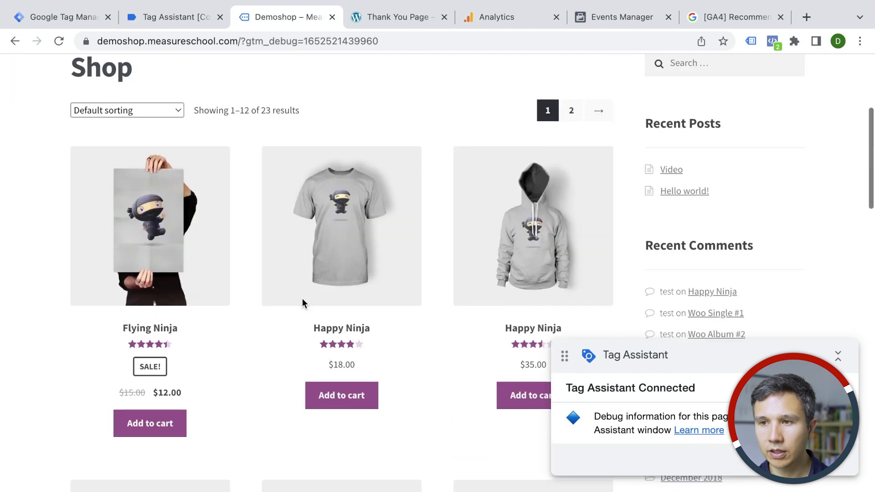
pyautogui.click(322, 452)
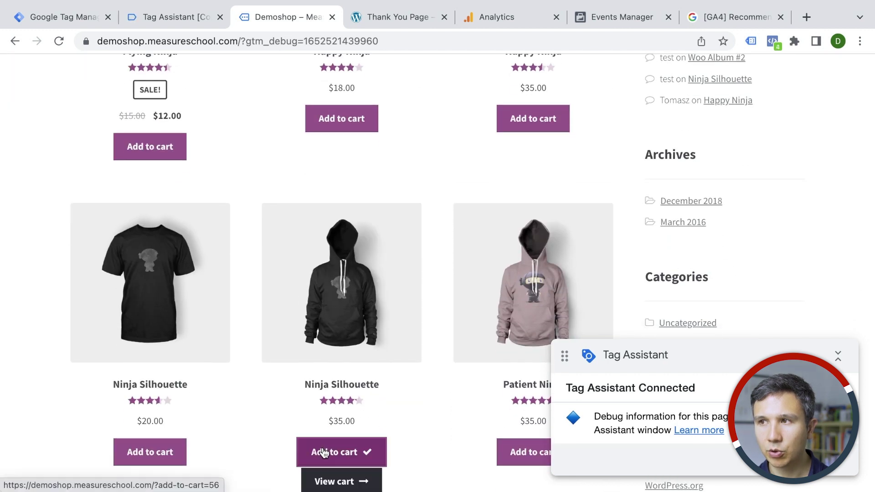
pyautogui.click(772, 41)
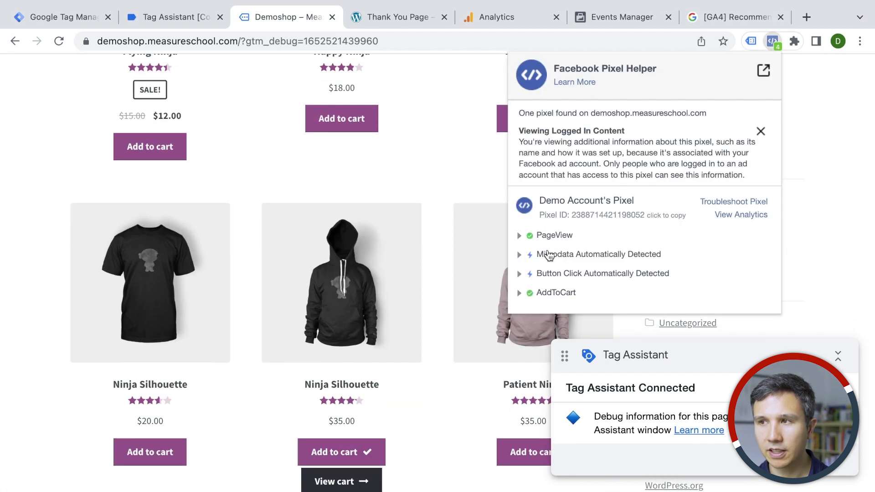
pyautogui.click(452, 101)
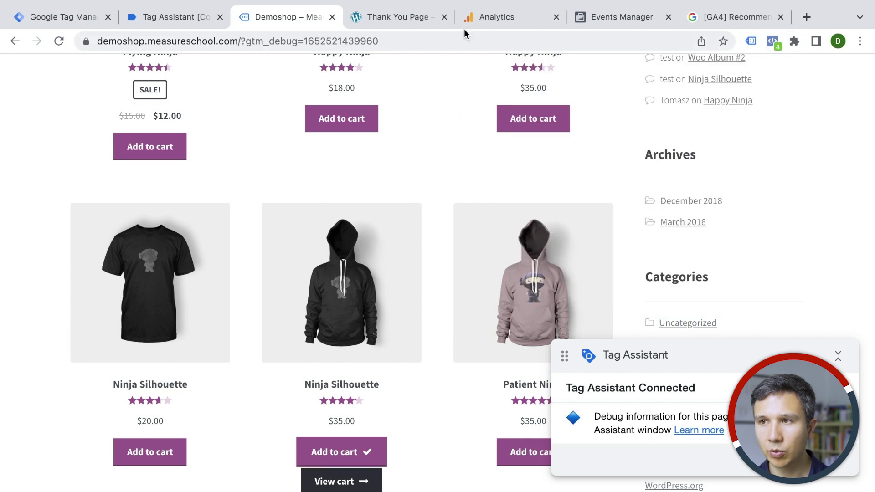
# In Analytics DebugView, switch to the second Apple debug device and examine the add_to_cart event's parameters
pyautogui.click(496, 16)
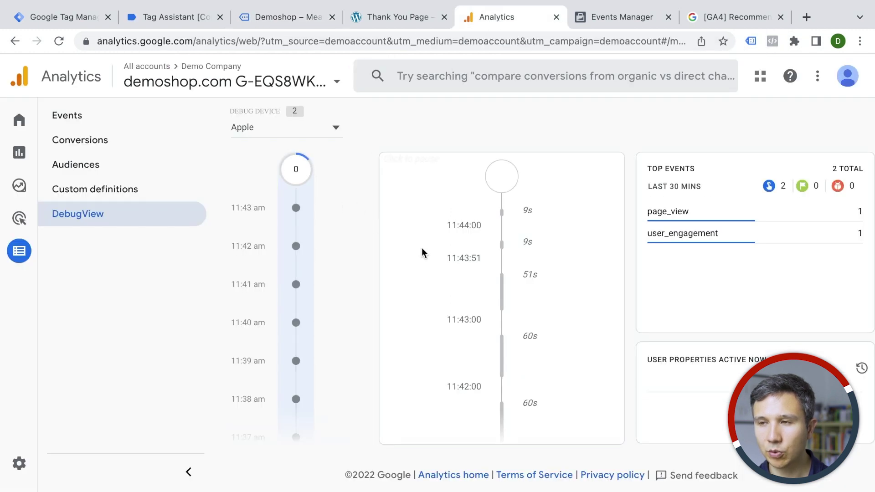
pyautogui.click(277, 122)
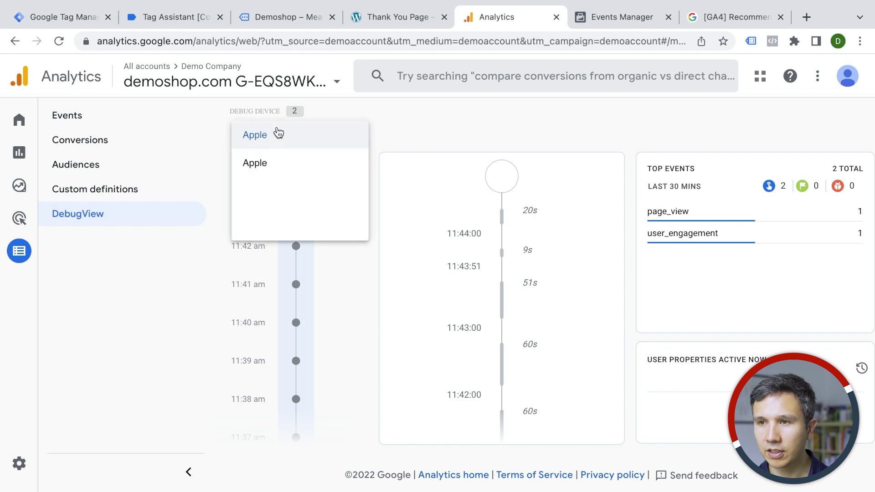
pyautogui.click(253, 163)
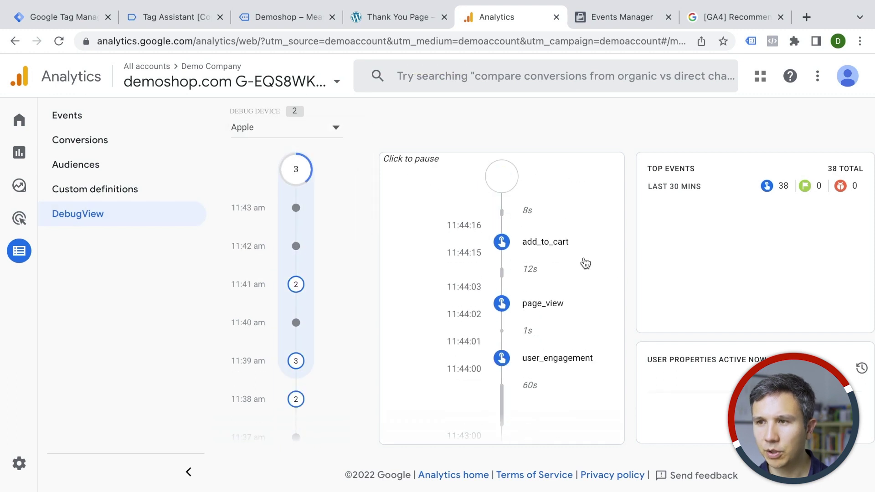
pyautogui.click(501, 245)
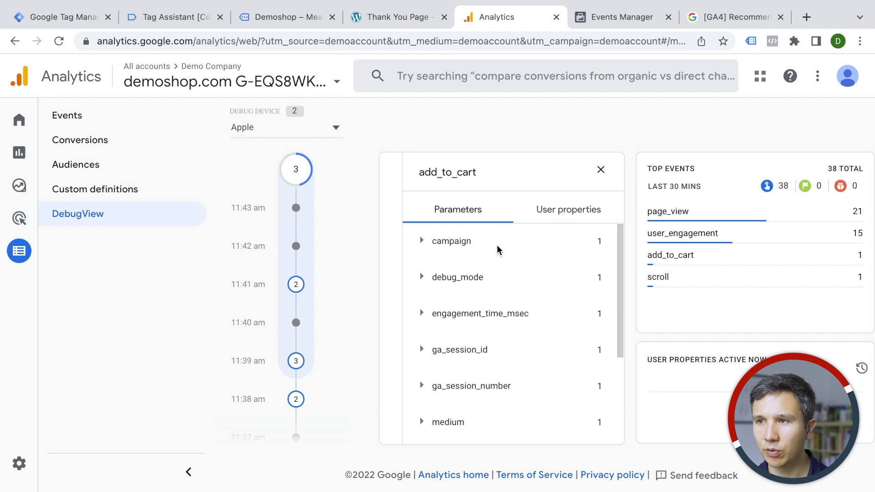
pyautogui.click(601, 170)
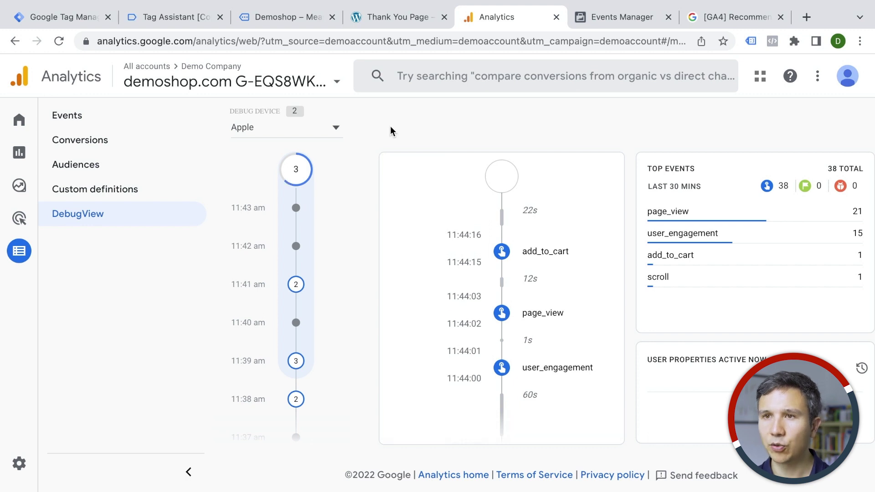
# In Tag Manager, publish the workspace changes as a version named "added Thank You Page and GA4, Fb add to cart event"
pyautogui.click(153, 18)
pyautogui.click(105, 20)
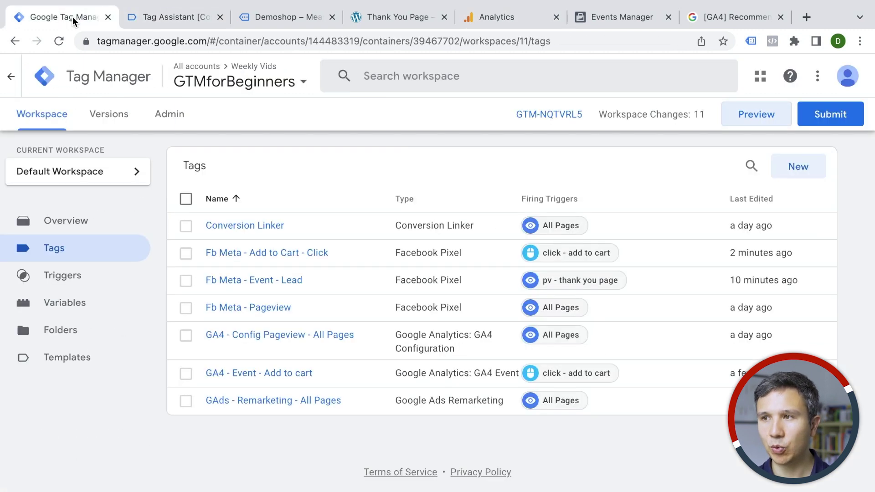
pyautogui.click(824, 121)
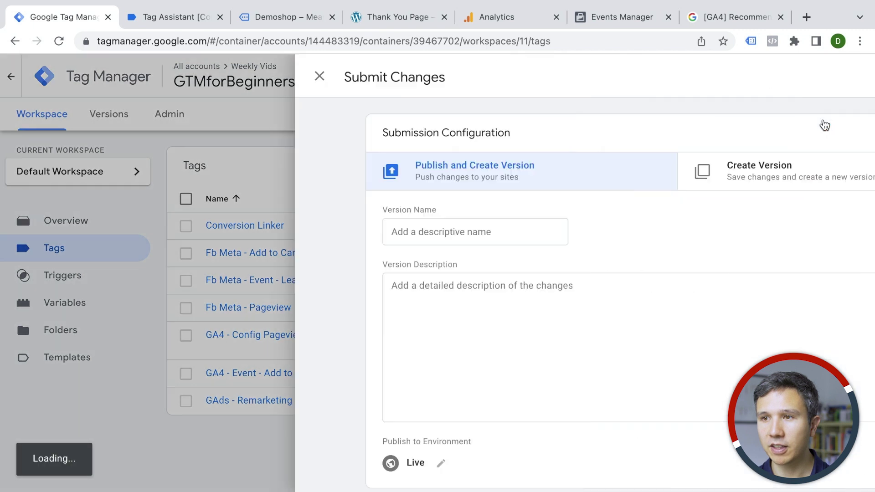
pyautogui.click(221, 233)
pyautogui.write('added Thank You Page')
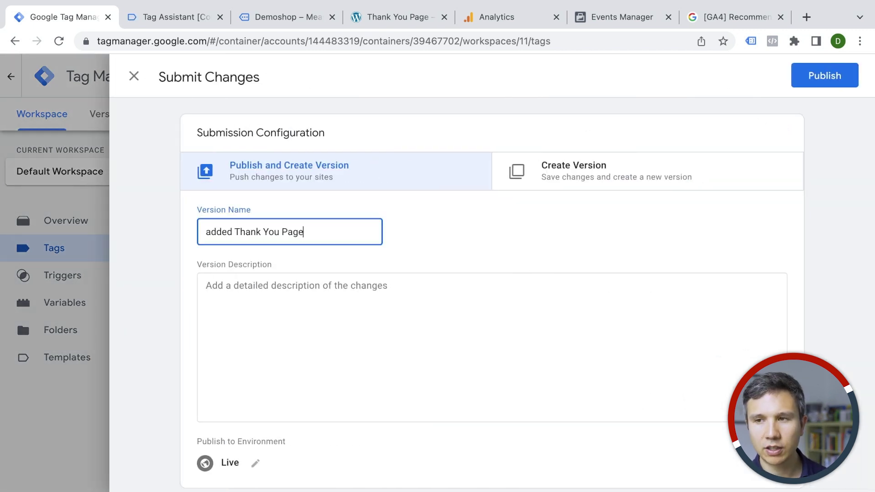
pyautogui.write(' and GA4, Fb')
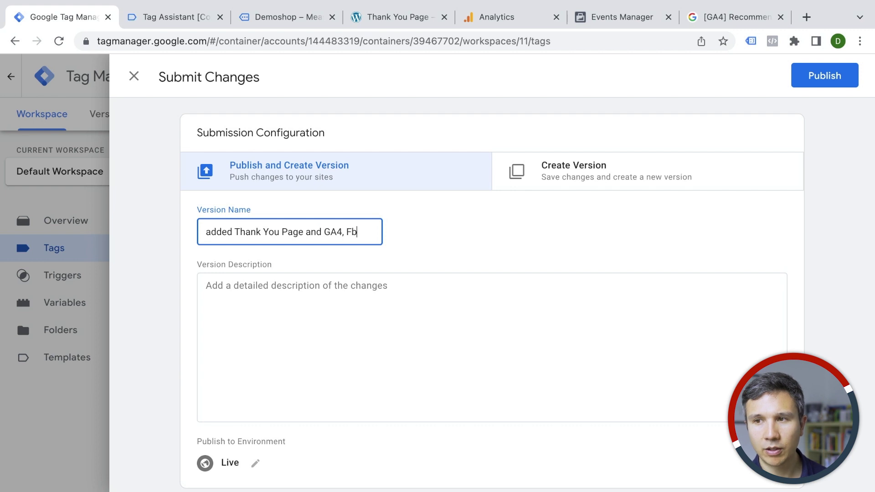
pyautogui.write(' add to cart event')
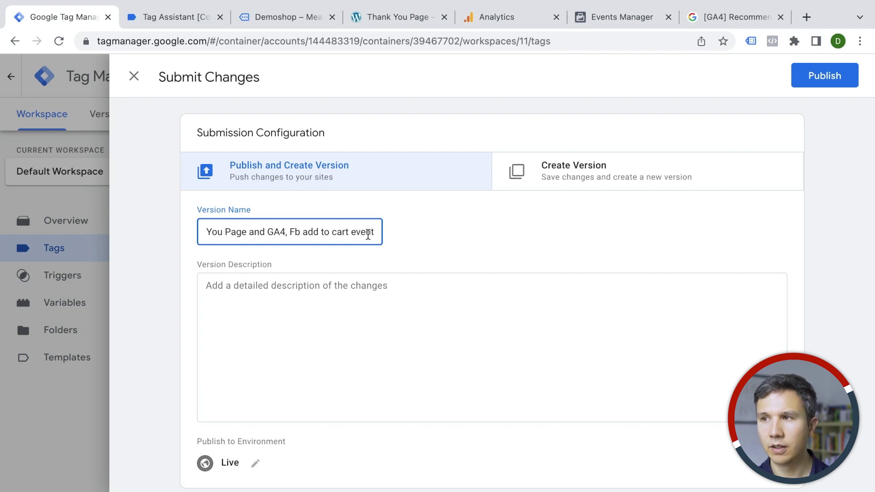
pyautogui.click(816, 77)
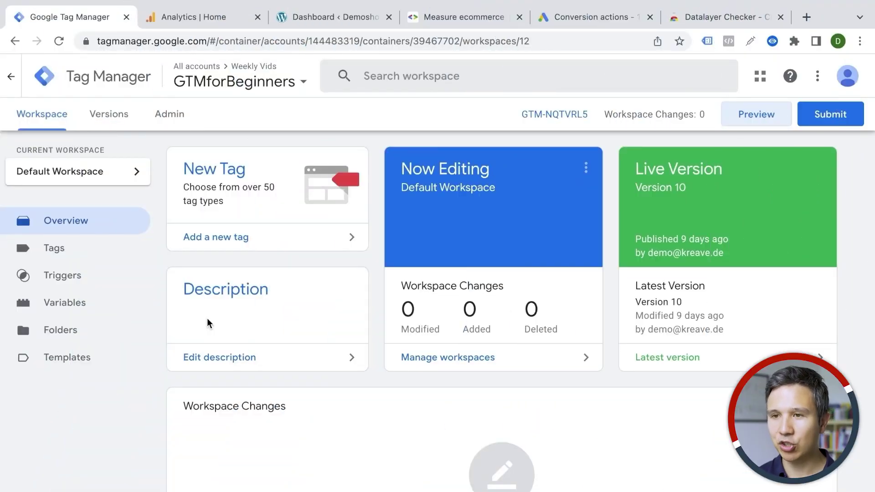
pyautogui.click(88, 246)
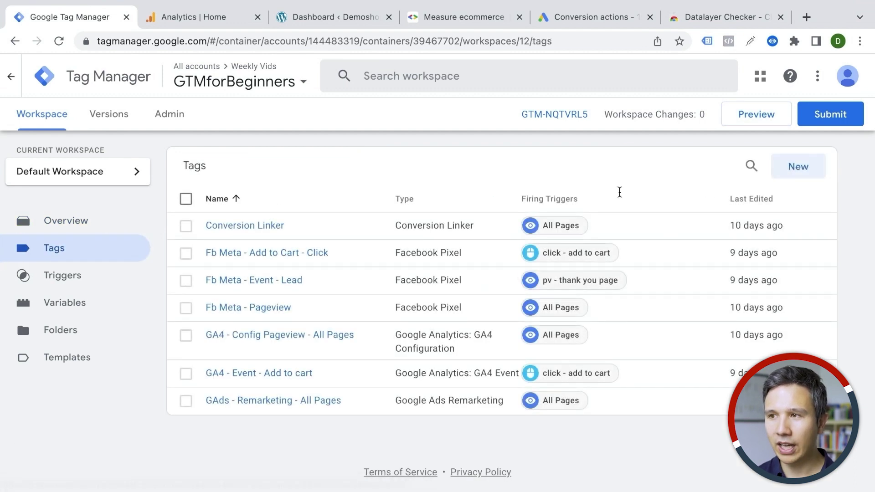
pyautogui.click(756, 118)
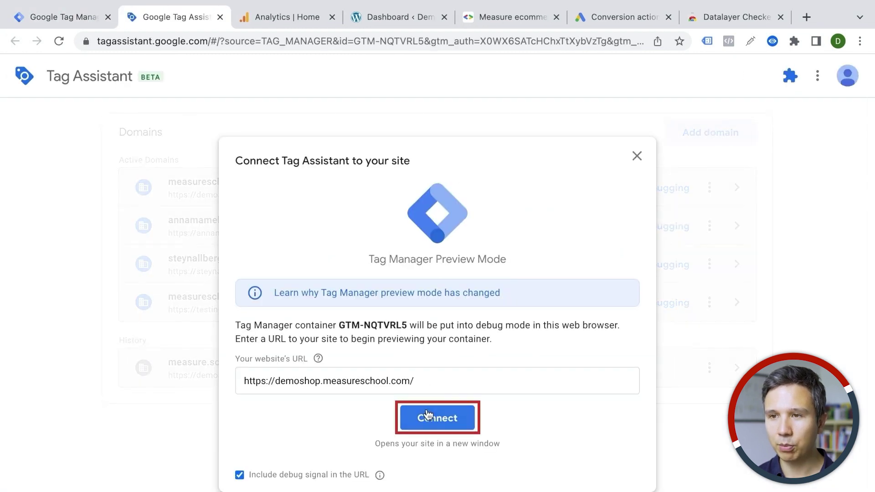
pyautogui.click(435, 416)
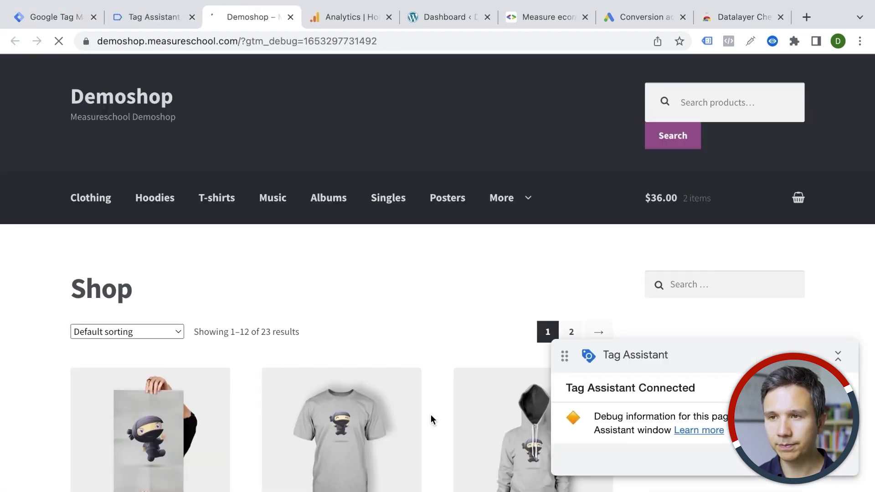
# Add the $18.00 Happy Ninja T-shirt to the cart on the Demoshop page and proceed to the checkout
pyautogui.scroll(-8, 431, 418)
pyautogui.click(347, 288)
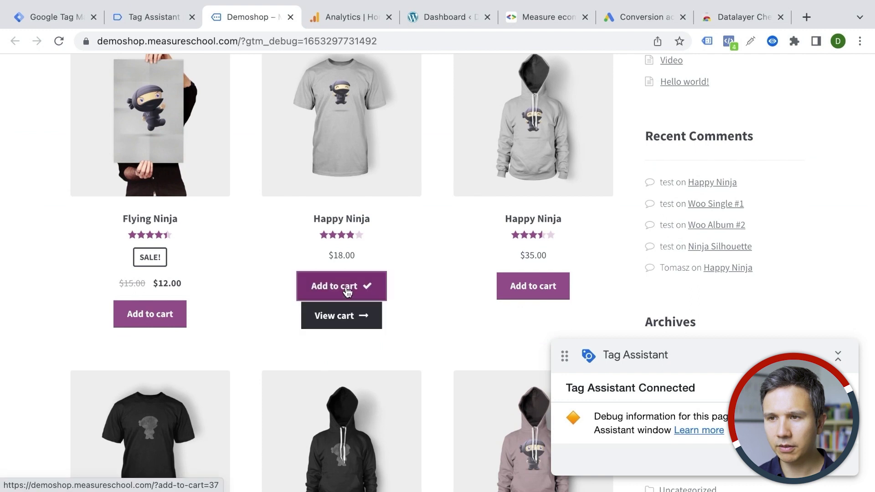
pyautogui.moveTo(668, 204)
pyautogui.scroll(-3, 668, 203)
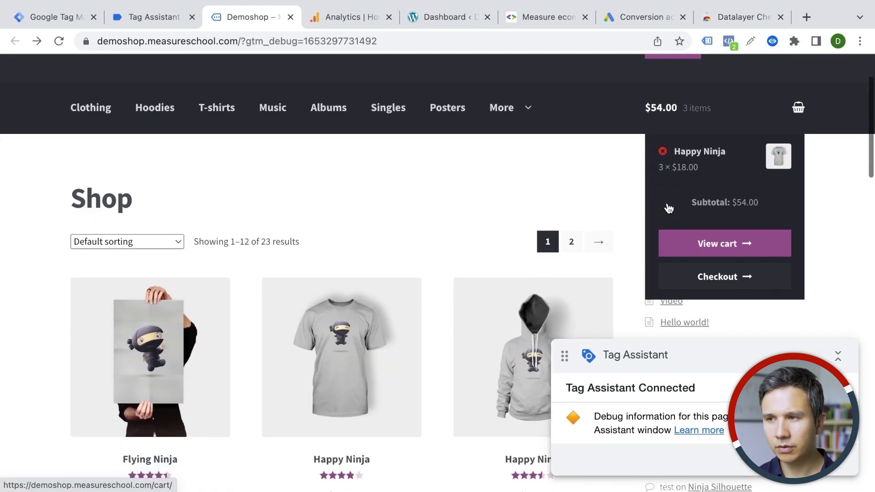
pyautogui.click(703, 258)
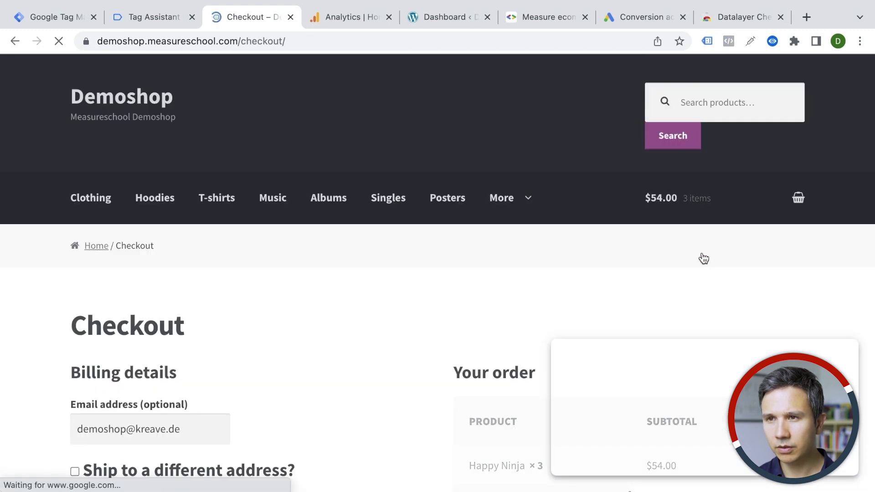
# Place the cash on delivery order and view the details on the order received page
pyautogui.scroll(-5, 569, 264)
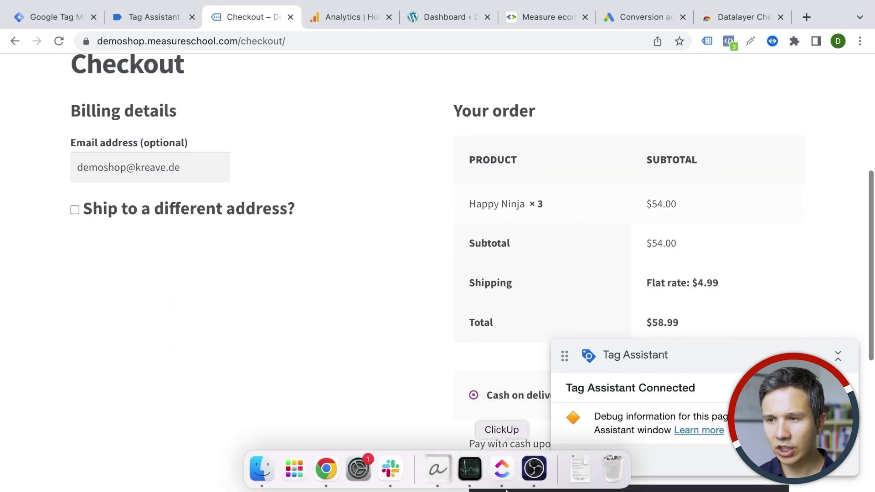
pyautogui.click(514, 484)
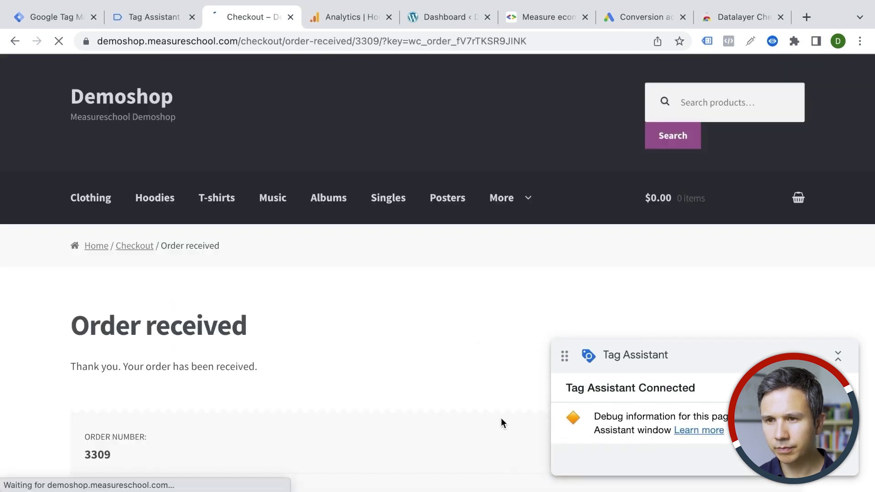
pyautogui.scroll(-3, 499, 371)
pyautogui.scroll(-3, 498, 371)
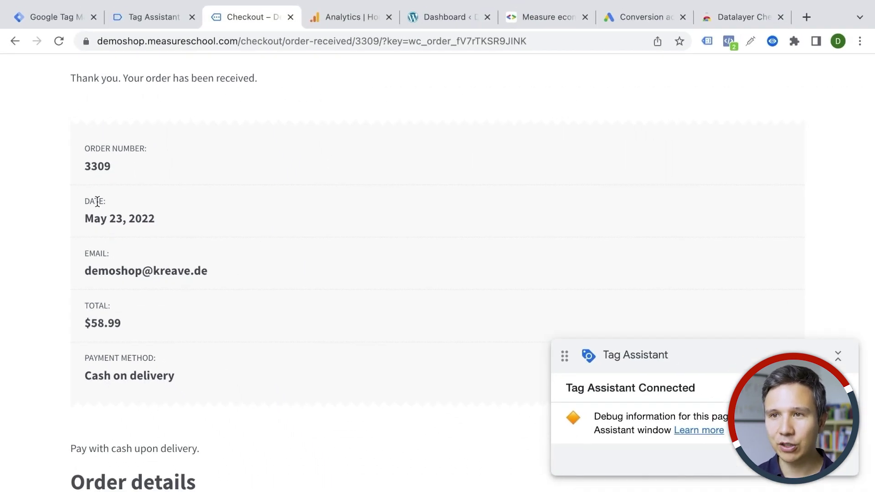
# In Tag Assistant, continue to the debug information and examine the purchase event's data layer values, including the ecommerce items and transaction fields
pyautogui.click(149, 20)
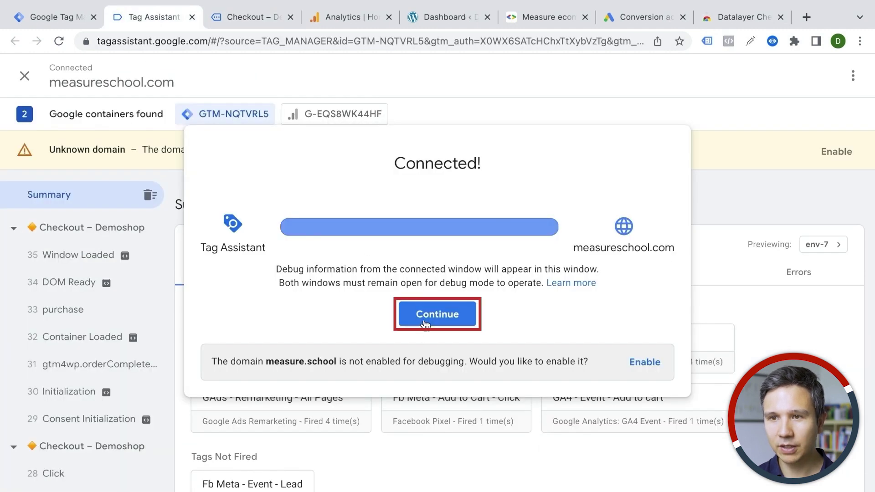
pyautogui.click(410, 312)
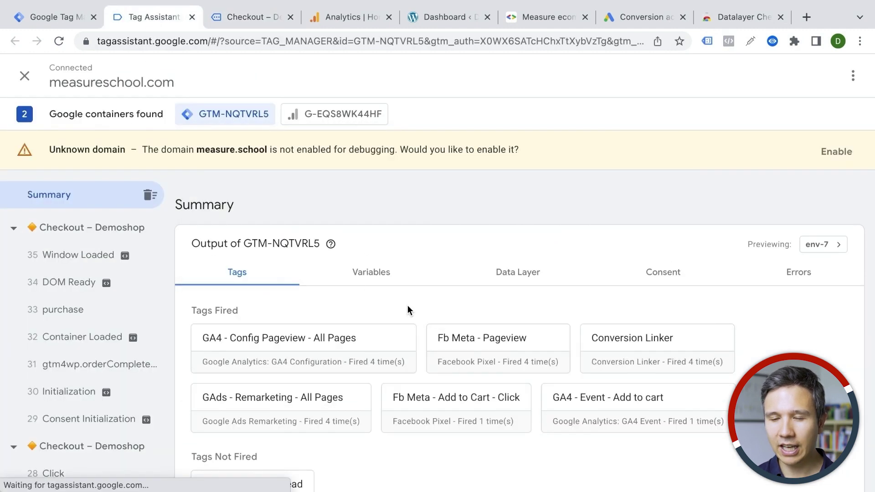
pyautogui.click(64, 318)
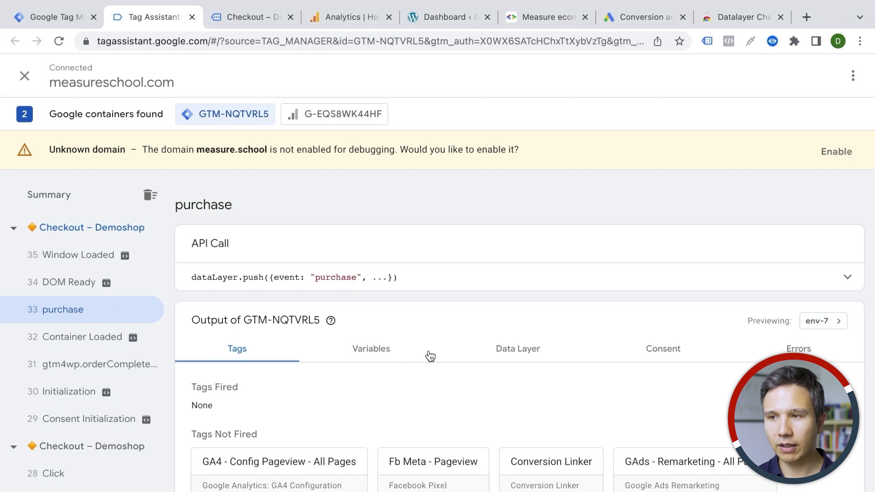
pyautogui.click(504, 360)
pyautogui.scroll(-3, 454, 321)
pyautogui.scroll(-2, 454, 321)
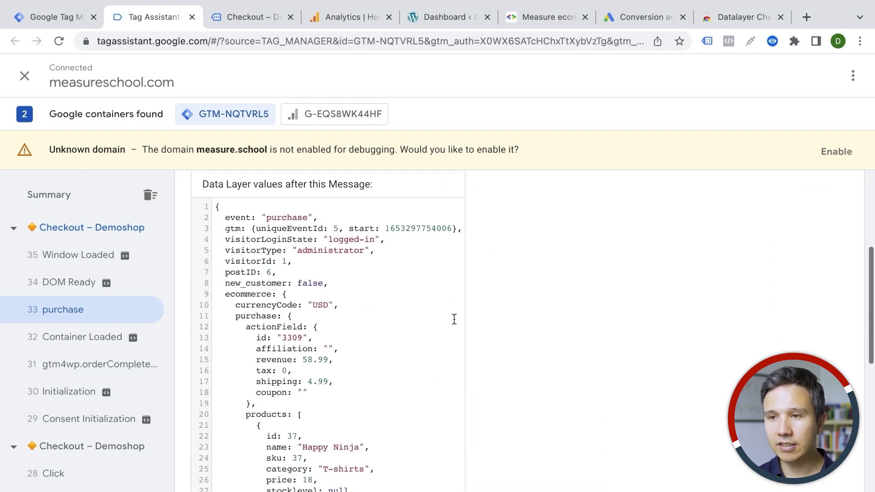
pyautogui.scroll(-3, 255, 346)
pyautogui.scroll(-2, 255, 346)
pyautogui.scroll(-1, 255, 346)
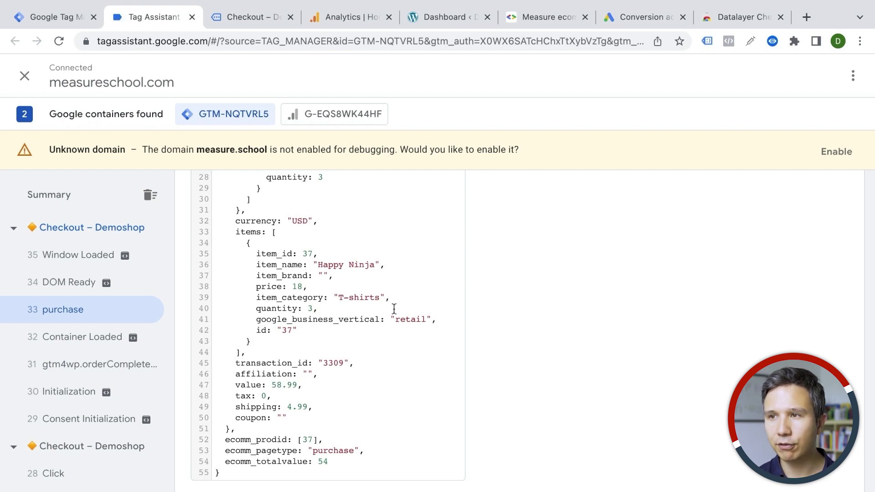
# In the GA4 Measure ecommerce guide, examine the purchase event's dataLayer.push example, including its value, currency and items fields
pyautogui.click(541, 28)
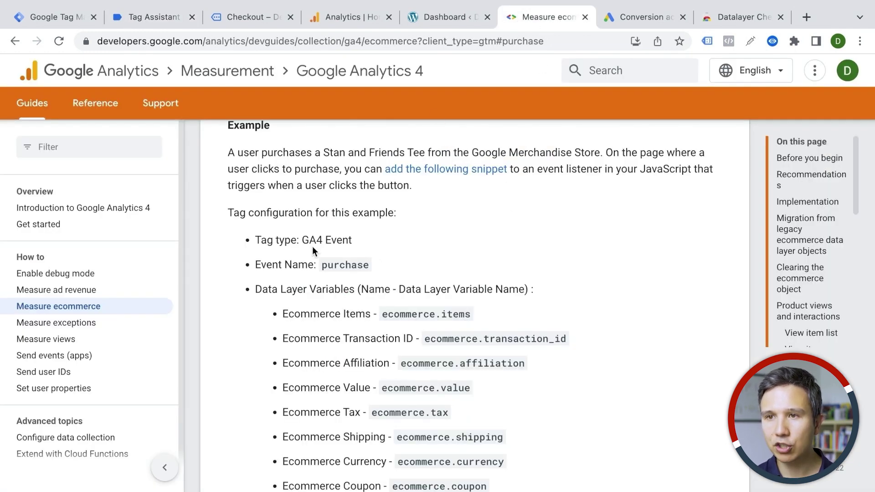
pyautogui.scroll(10, 312, 250)
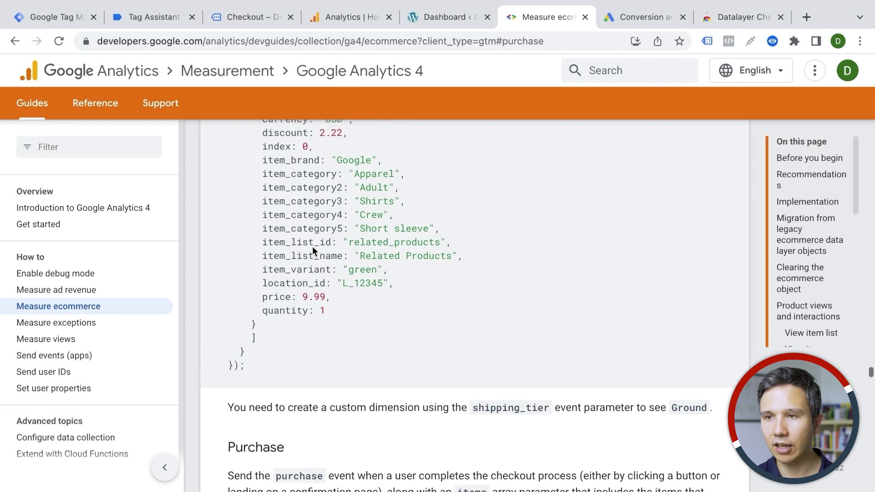
pyautogui.scroll(6, 312, 249)
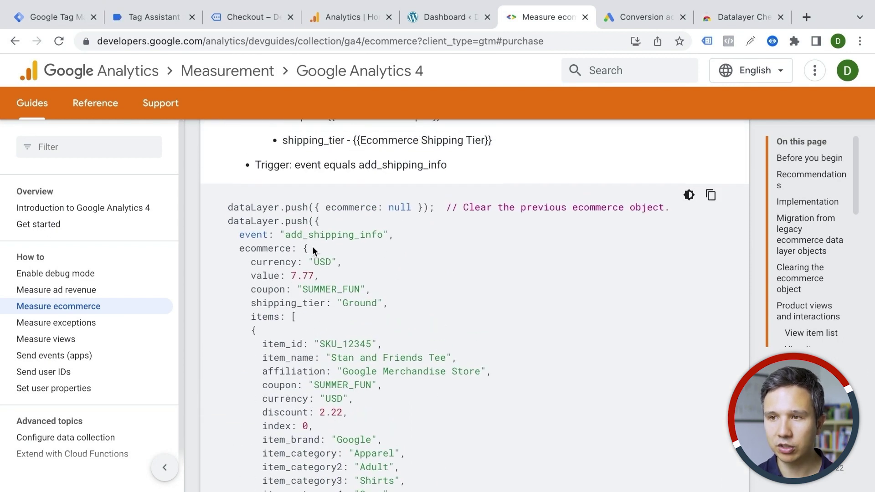
pyautogui.scroll(-16, 313, 249)
pyautogui.scroll(-7, 313, 249)
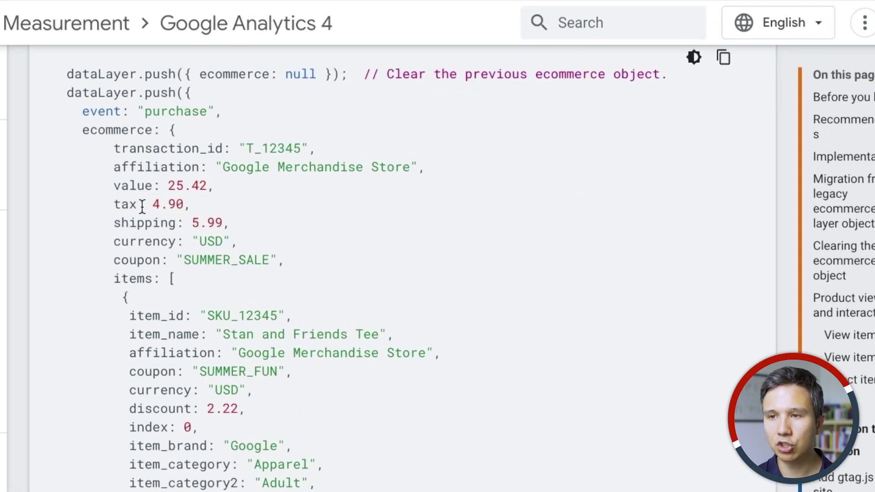
pyautogui.scroll(-1, 112, 208)
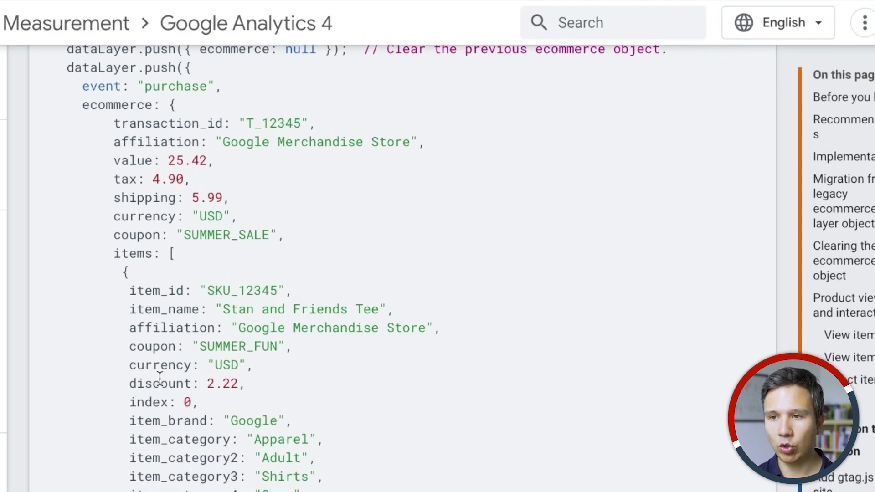
pyautogui.scroll(-3, 162, 408)
pyautogui.scroll(4, 162, 408)
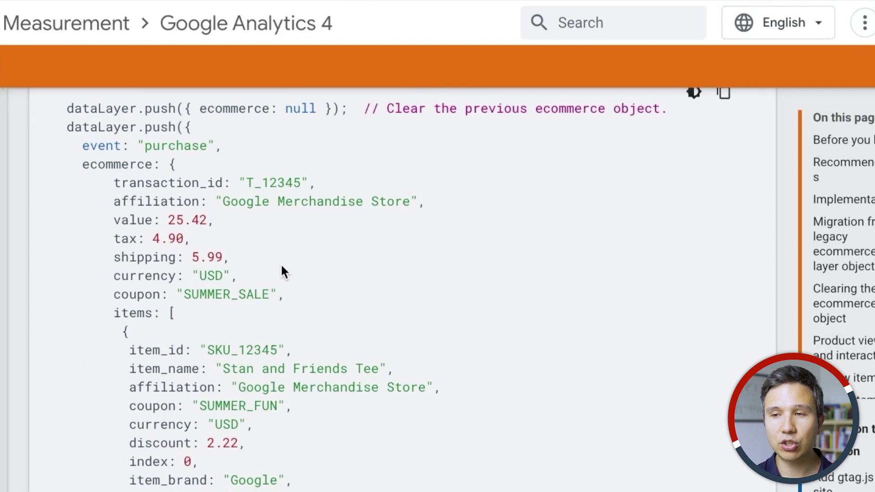
pyautogui.moveTo(167, 220); pyautogui.dragTo(206, 220)
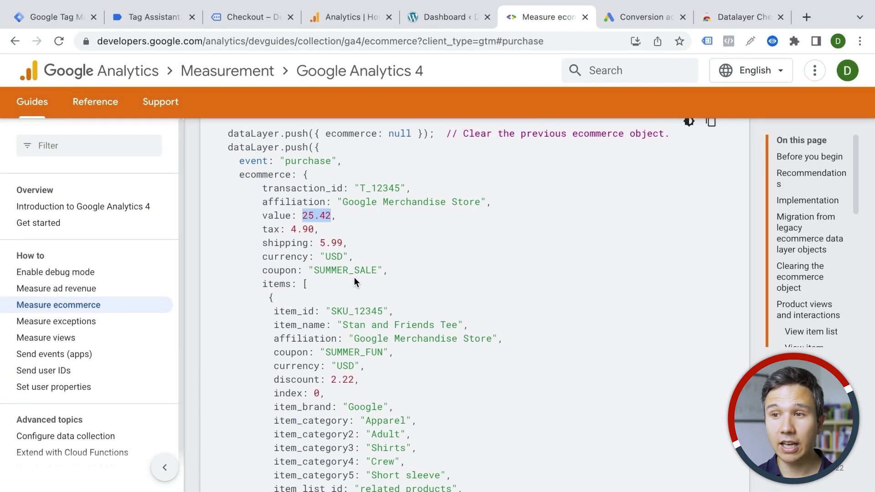
pyautogui.scroll(1, 354, 277)
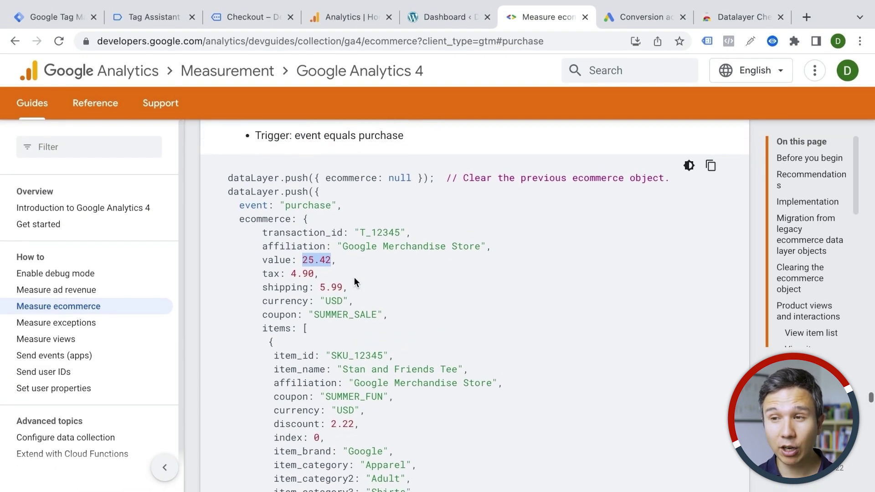
pyautogui.scroll(1, 354, 277)
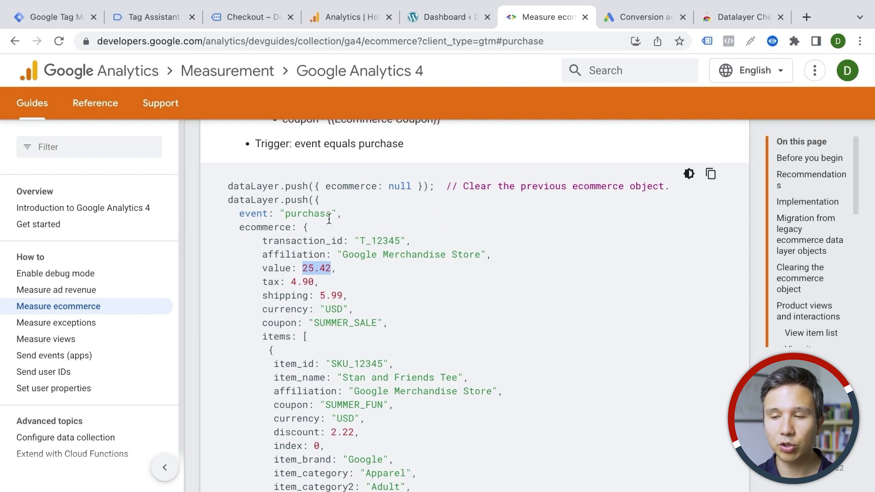
pyautogui.scroll(-2, 329, 219)
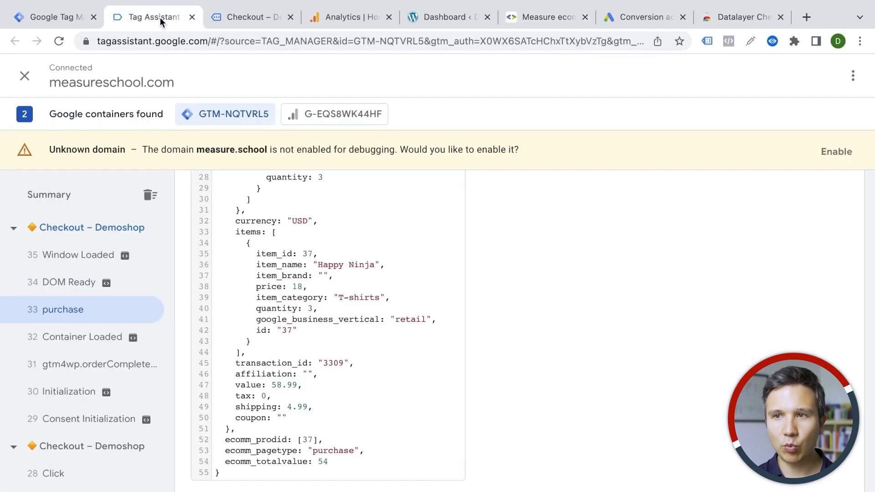
# Return to Tag Assistant and compare the purchase event's data layer structure with the documented example
pyautogui.click(160, 18)
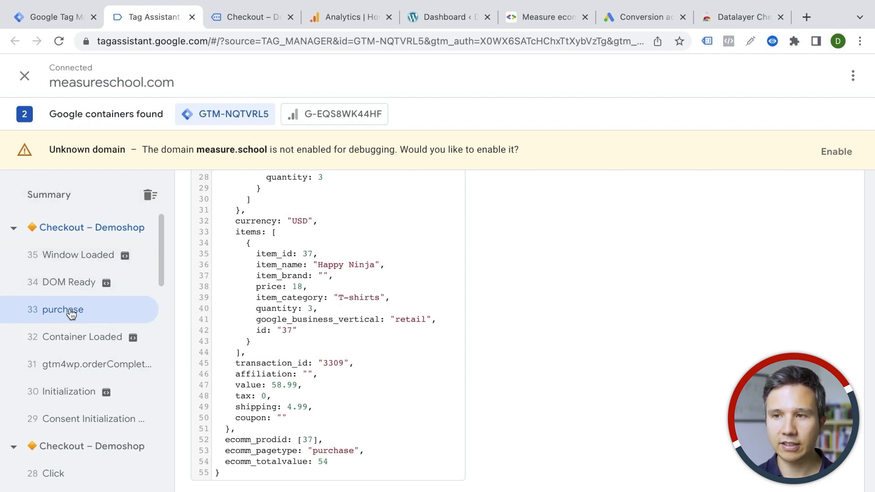
pyautogui.scroll(10, 280, 321)
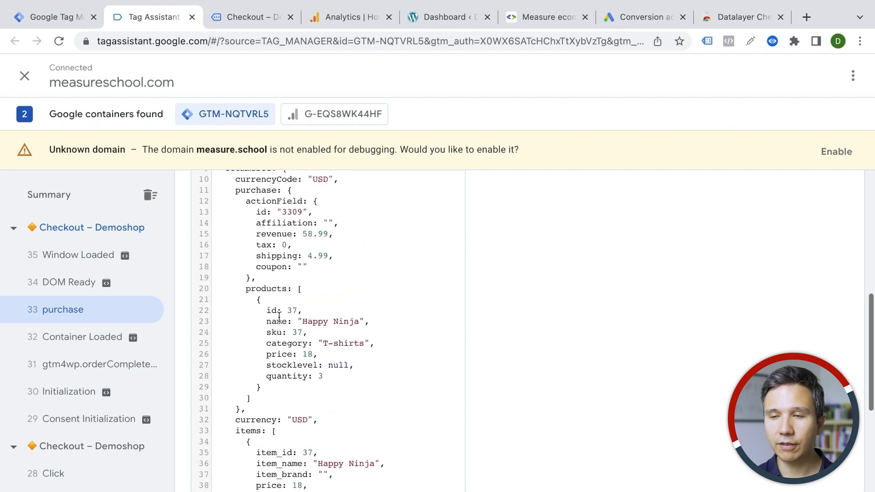
pyautogui.scroll(-10, 279, 319)
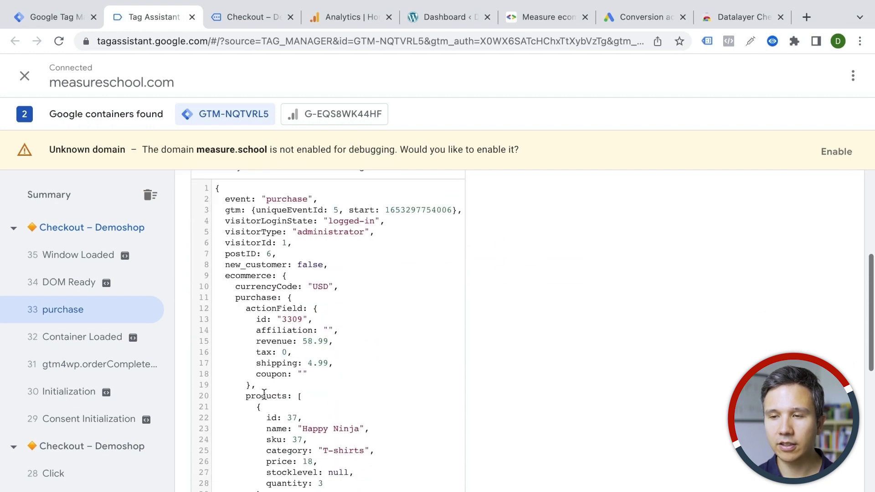
pyautogui.scroll(-2, 264, 394)
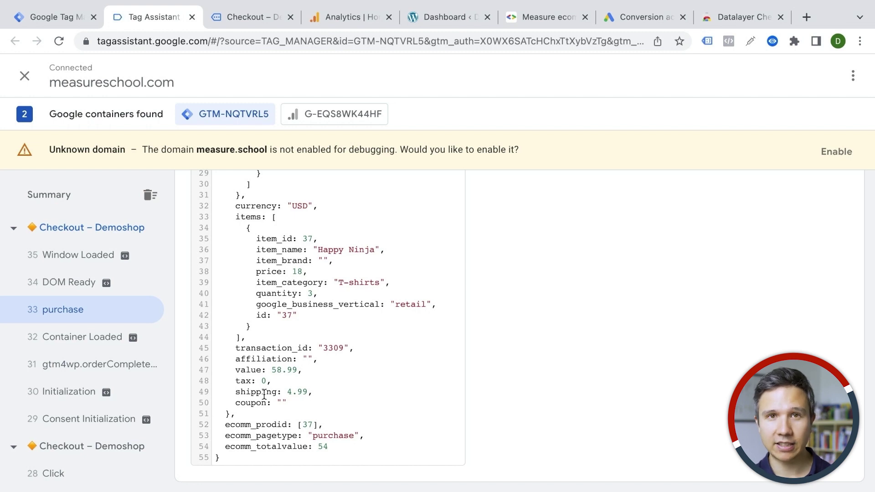
# In Tag Manager, create a new tag of the type Google Ads Conversion Tracking
pyautogui.click(51, 17)
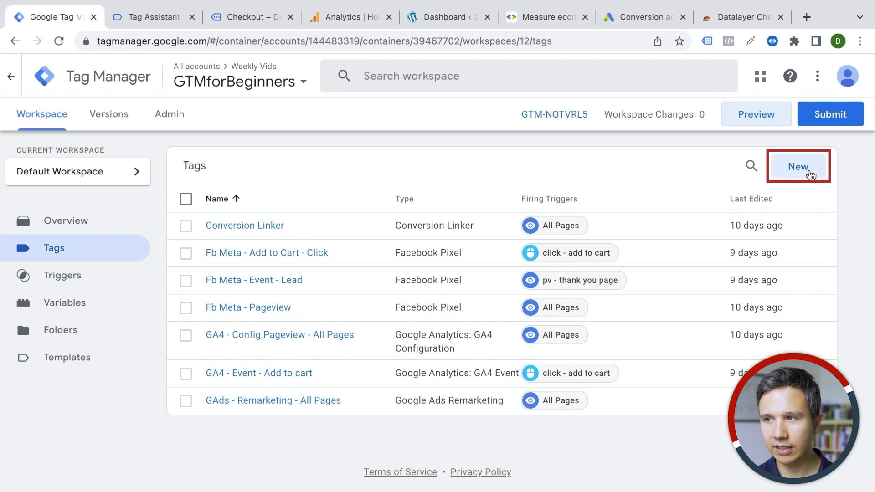
pyautogui.click(800, 168)
pyautogui.click(367, 205)
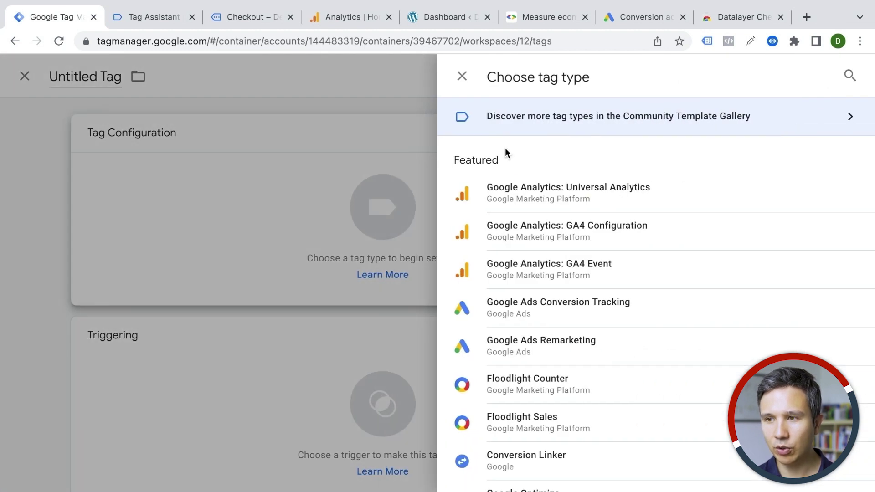
pyautogui.click(524, 315)
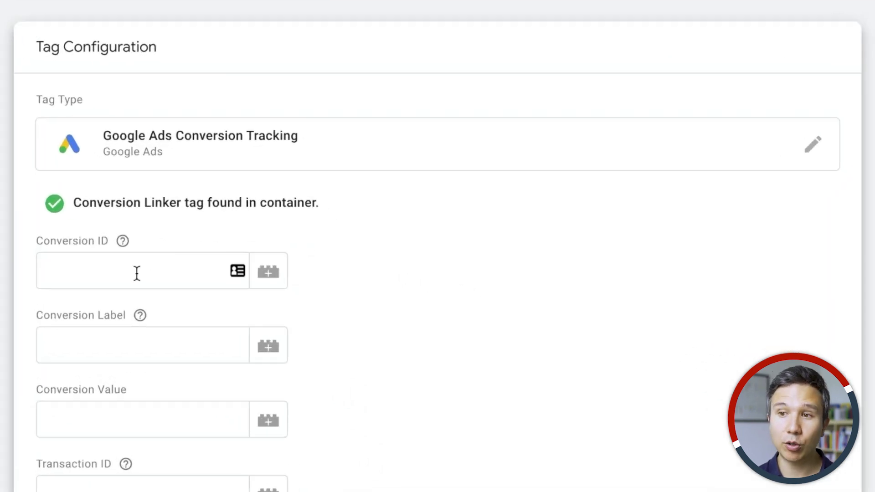
# Examine the conversion tag's fields: Conversion ID, Conversion Label, Conversion Value, Transaction ID and Currency Code
pyautogui.click(271, 299)
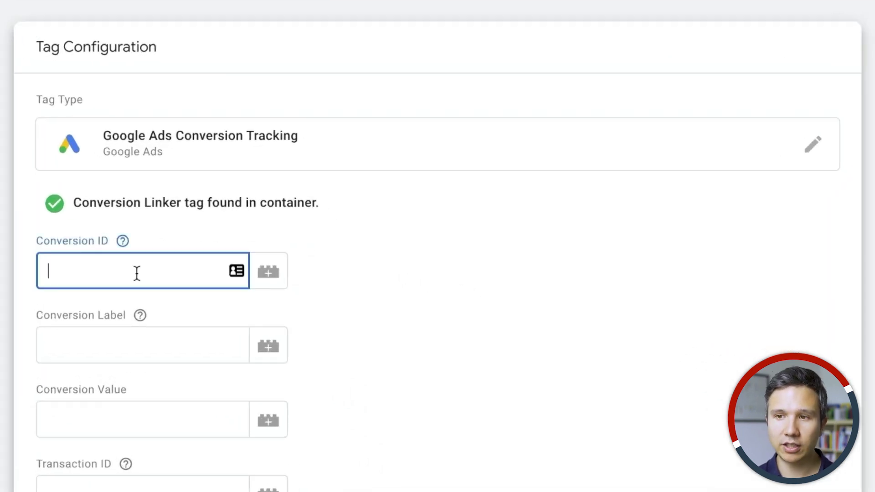
pyautogui.scroll(-3, 409, 263)
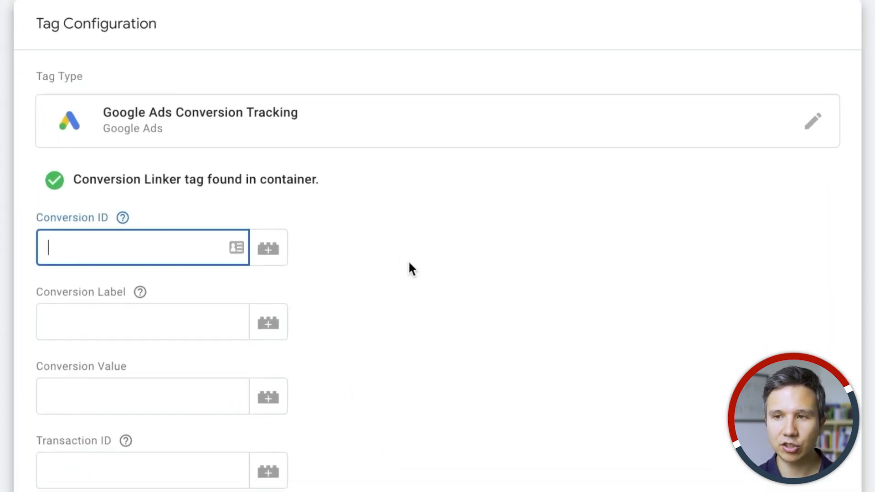
pyautogui.click(165, 237)
pyautogui.click(143, 312)
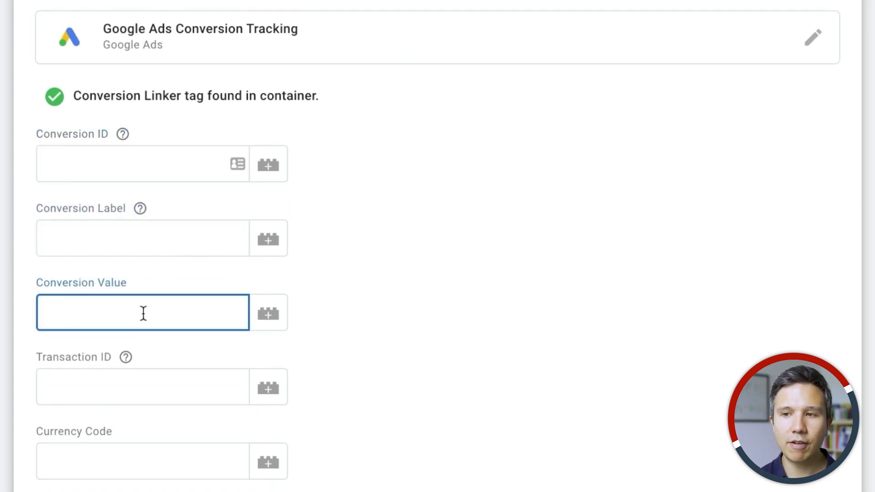
pyautogui.click(111, 388)
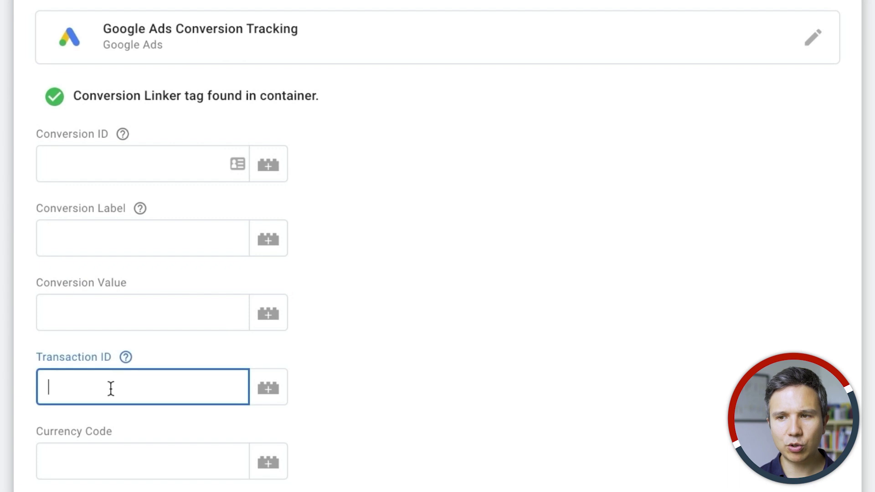
pyautogui.click(75, 460)
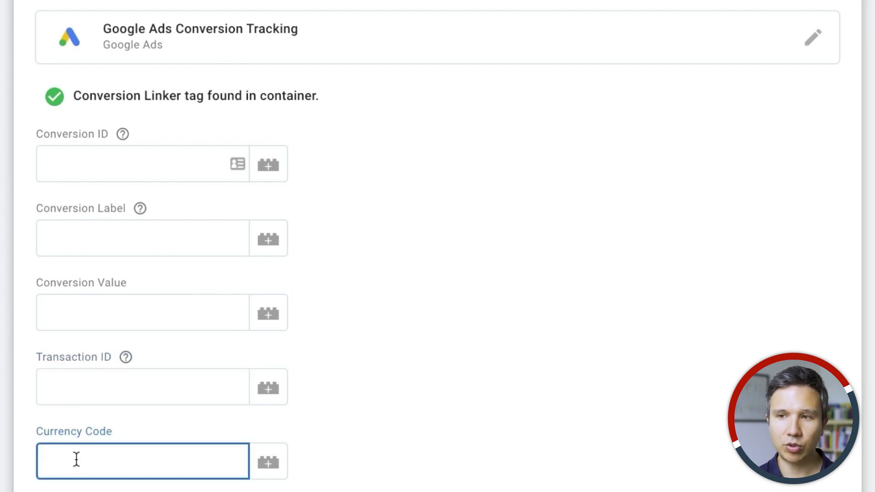
pyautogui.click(78, 322)
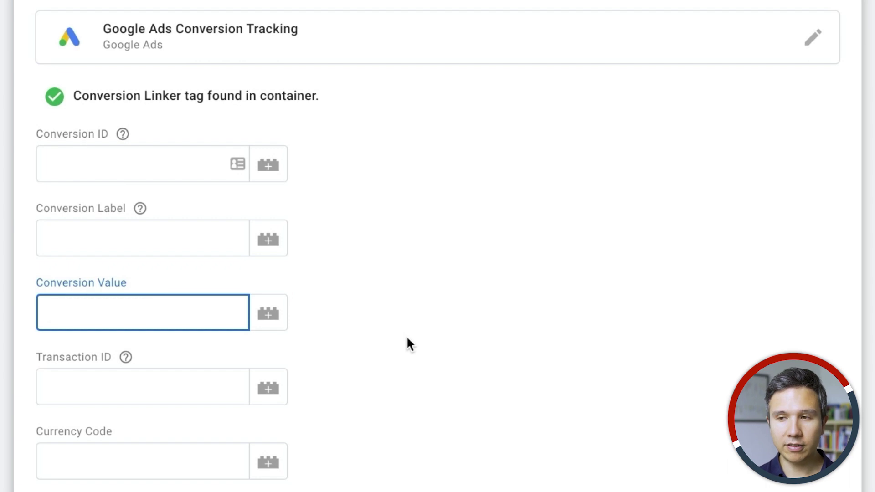
pyautogui.write('35345')
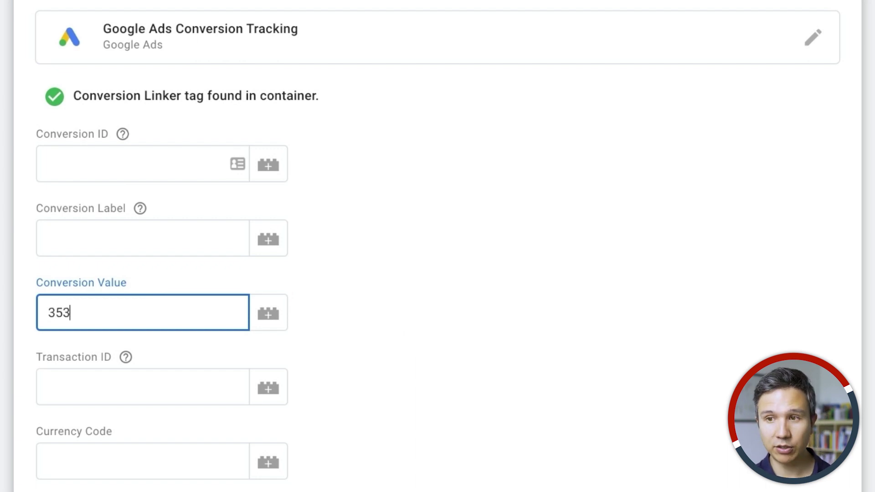
pyautogui.press('BackSpace')
pyautogui.press('BackSpace')
pyautogui.press('BackSpace')
pyautogui.press('BackSpace')
pyautogui.press('BackSpace')
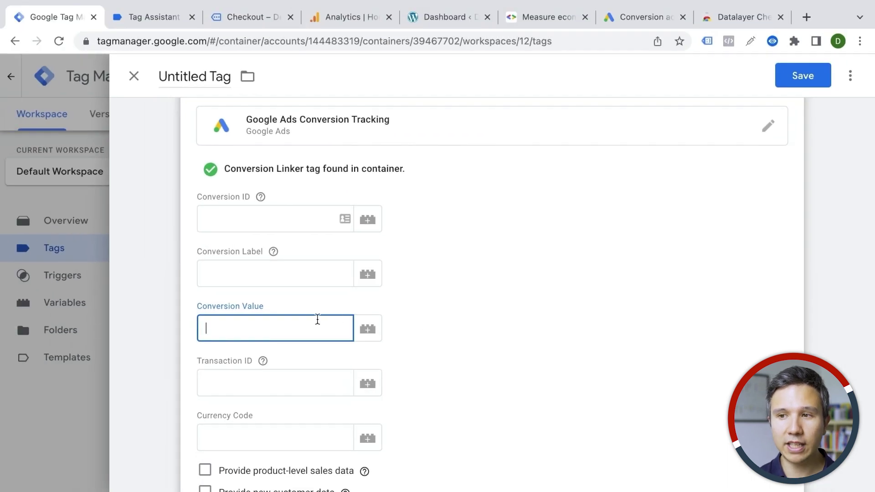
# For the tag's Conversion Value, start a new variable of the type Data Layer Variable
pyautogui.click(367, 329)
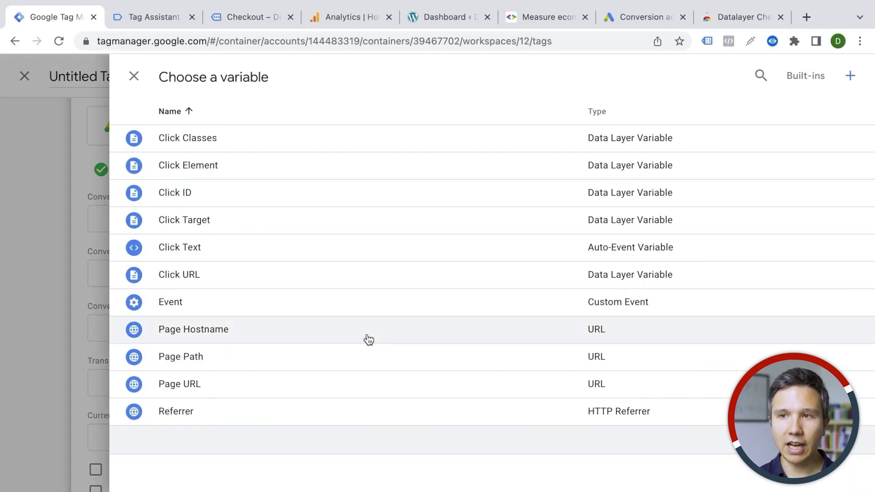
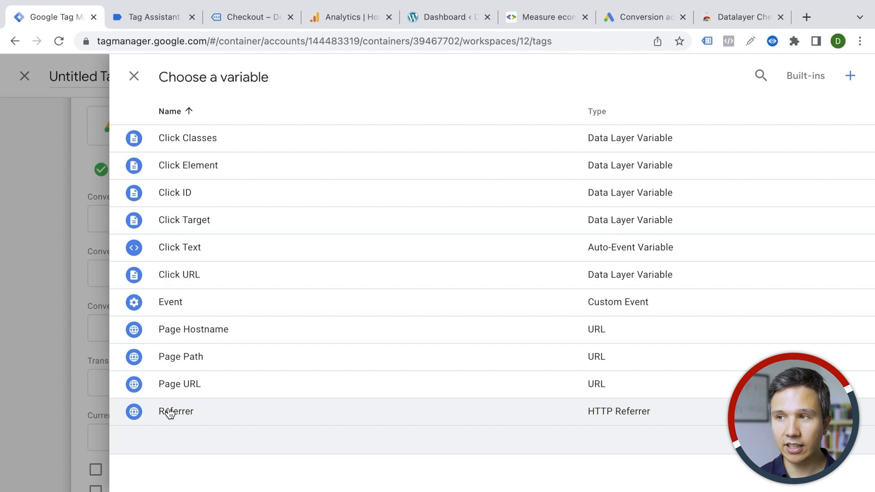
pyautogui.click(850, 76)
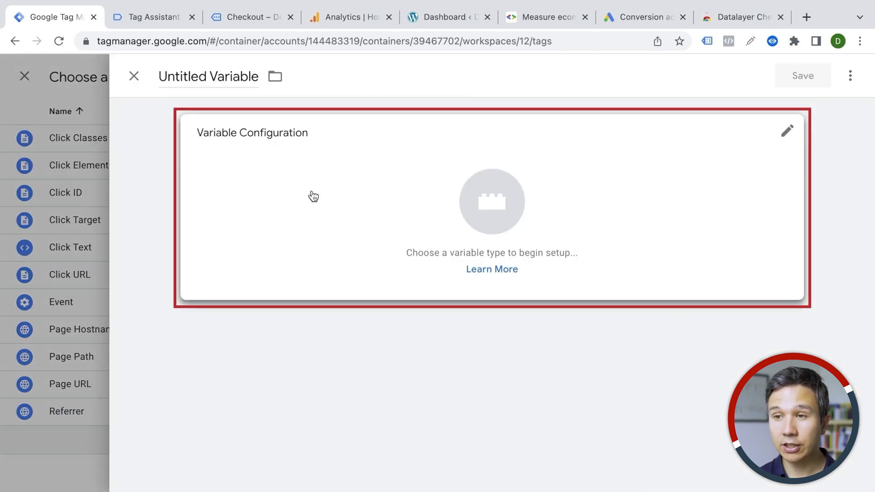
pyautogui.click(312, 195)
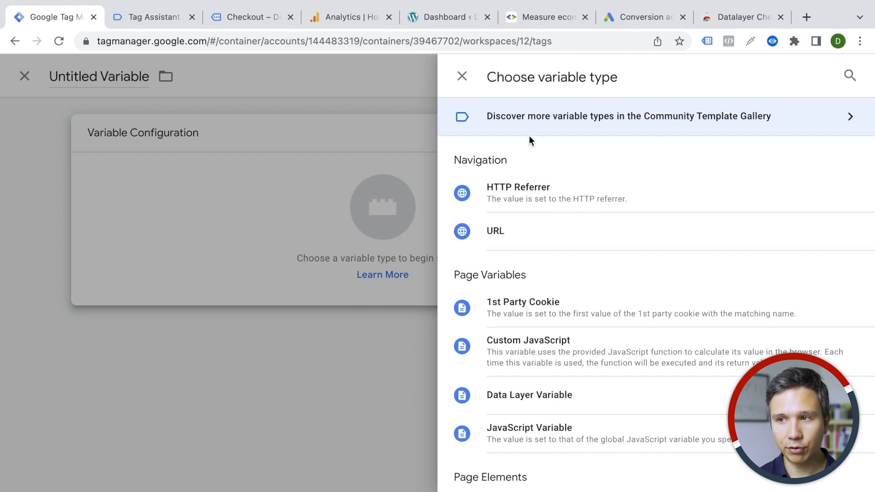
pyautogui.scroll(-1, 542, 354)
pyautogui.scroll(-1, 541, 353)
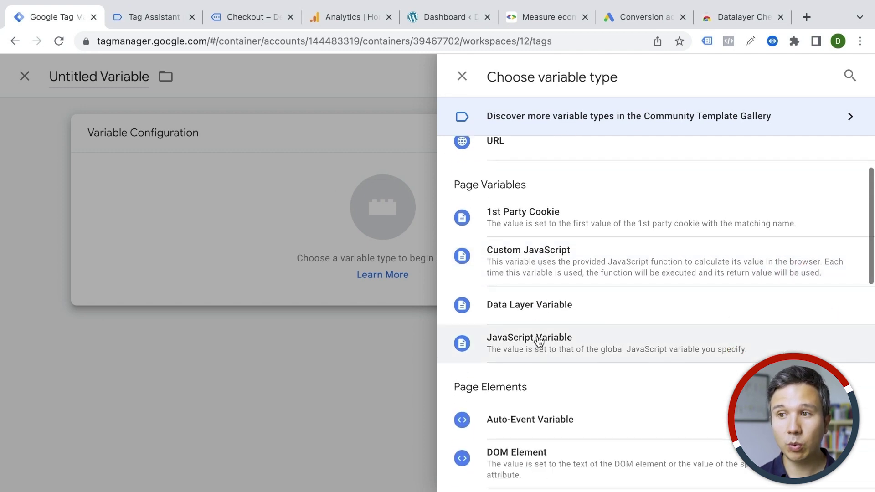
pyautogui.click(523, 310)
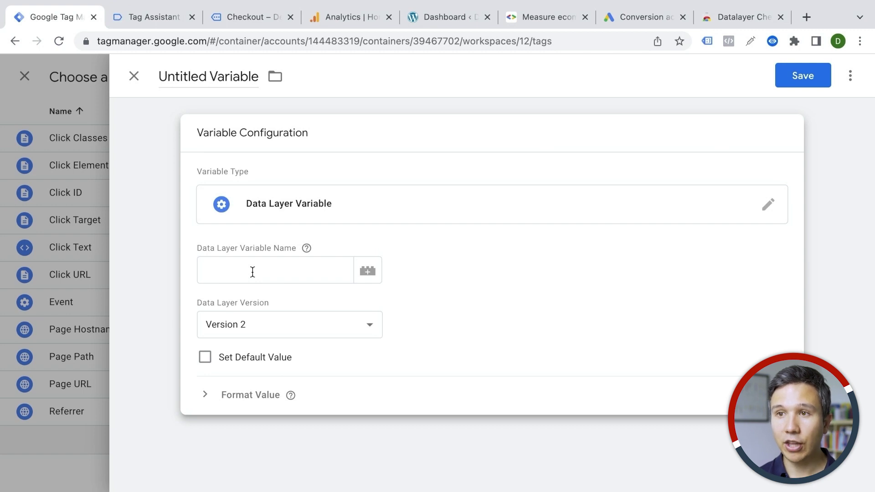
# Go to the Demoshop order confirmation page and open the Datalayer Checker extension on it
pyautogui.click(247, 18)
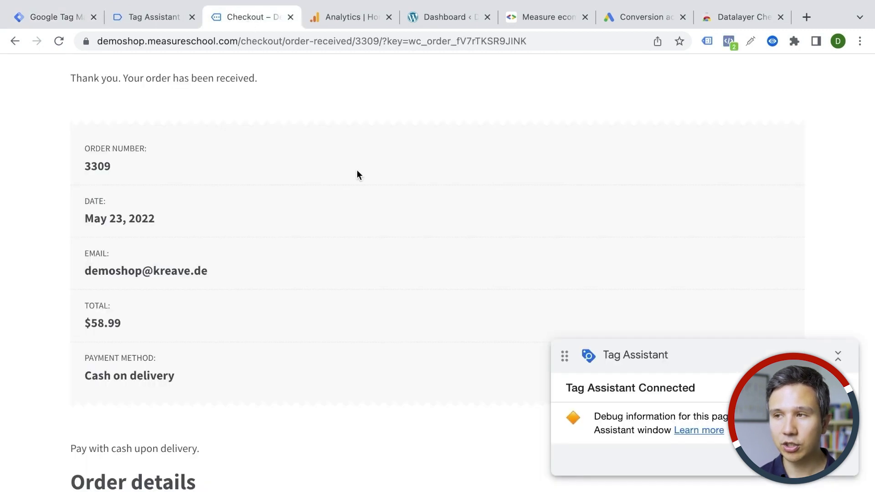
pyautogui.click(728, 18)
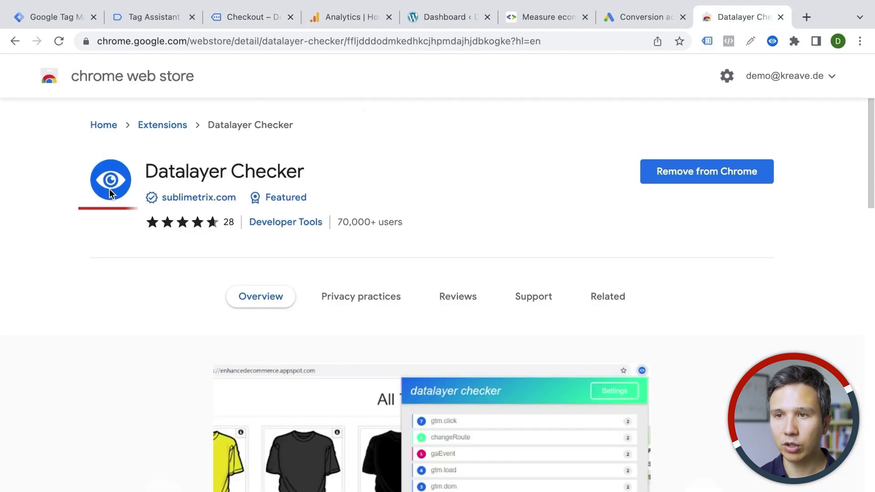
pyautogui.click(167, 20)
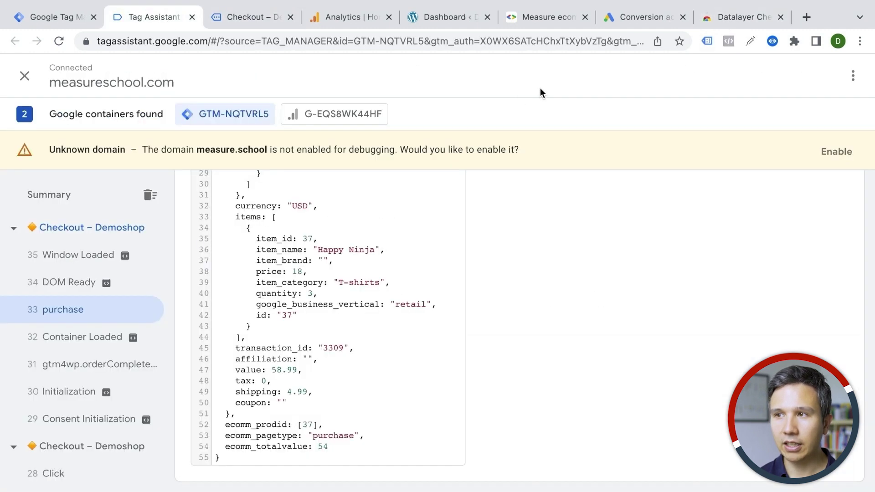
pyautogui.click(772, 42)
pyautogui.click(233, 19)
pyautogui.click(771, 42)
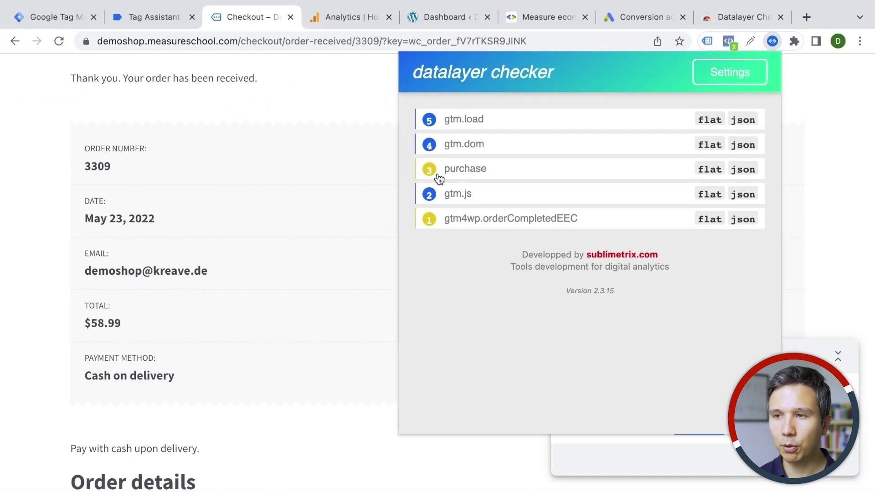
# Expand the purchase event in Datalayer Checker and copy the key ecommerce.value
pyautogui.click(438, 177)
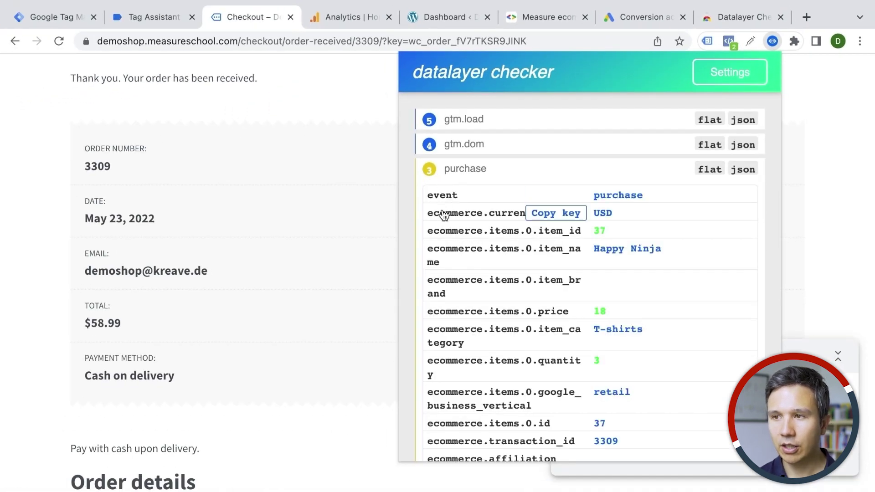
pyautogui.scroll(-1, 444, 219)
pyautogui.scroll(-5, 443, 219)
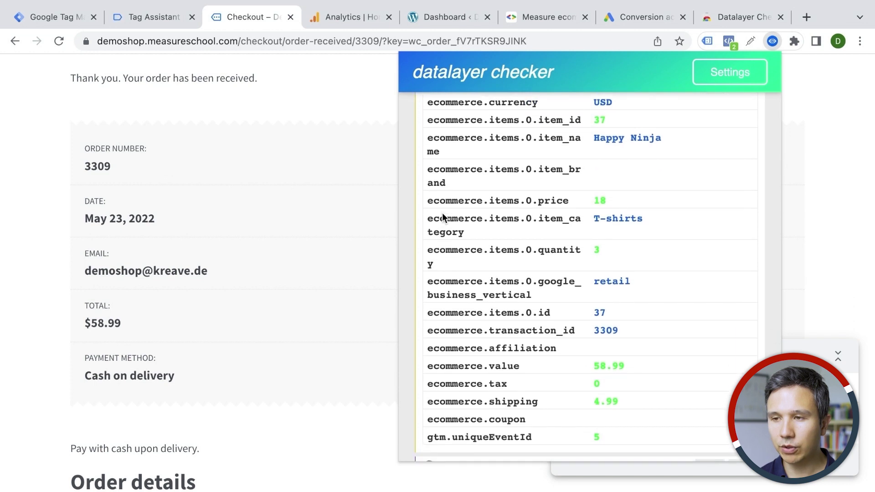
pyautogui.scroll(1, 442, 217)
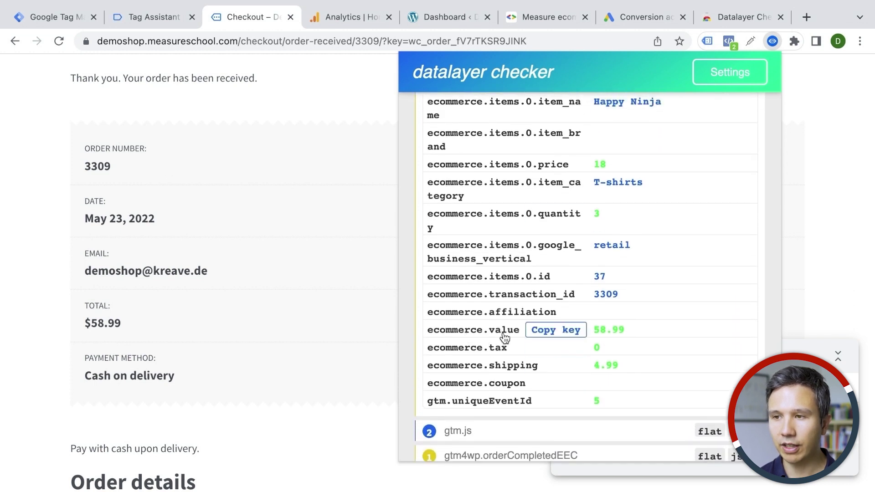
pyautogui.click(551, 335)
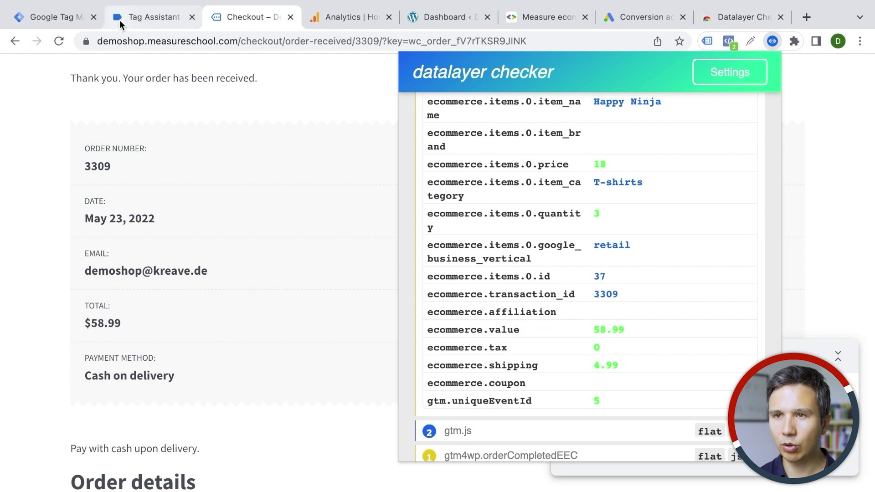
# Back in Tag Manager, set the new variable's Data Layer Variable Name to ecommerce.value
pyautogui.click(121, 20)
pyautogui.click(68, 20)
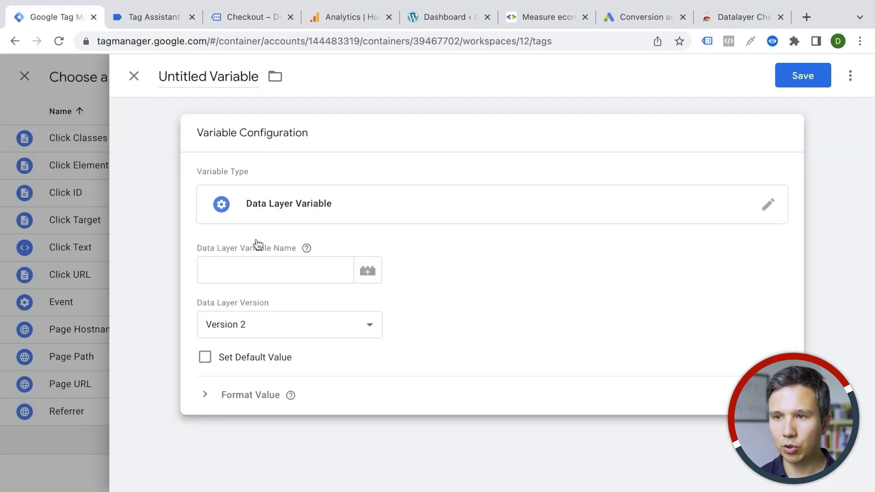
pyautogui.click(256, 269)
pyautogui.write('ecommerce.value')
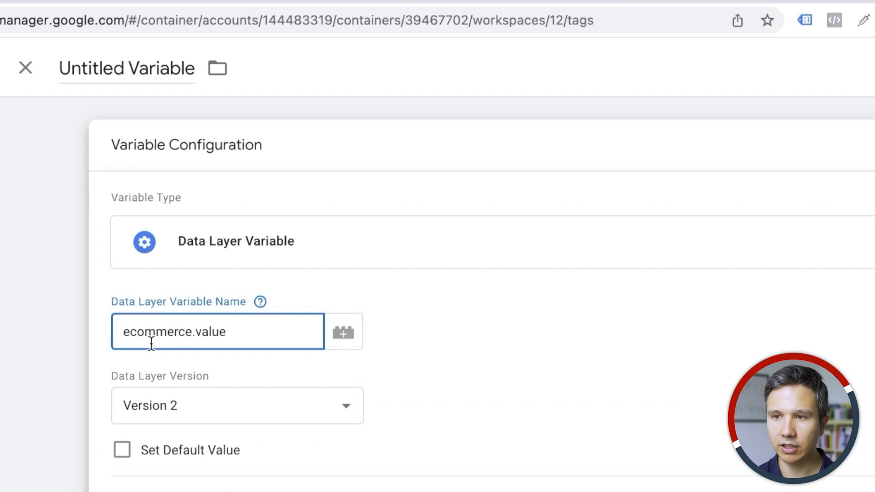
# Name the variable "dlv - revenue" and save it as the tag's Conversion Value
pyautogui.click(122, 67)
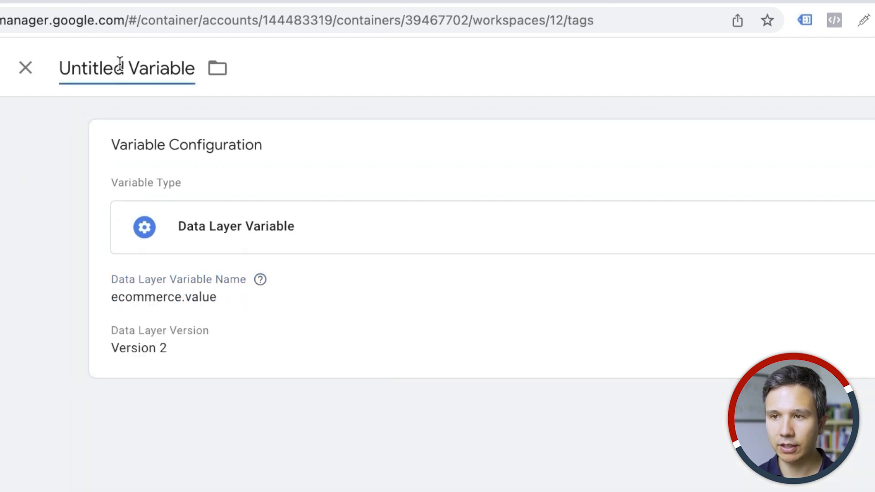
pyautogui.tripleClick(120, 62)
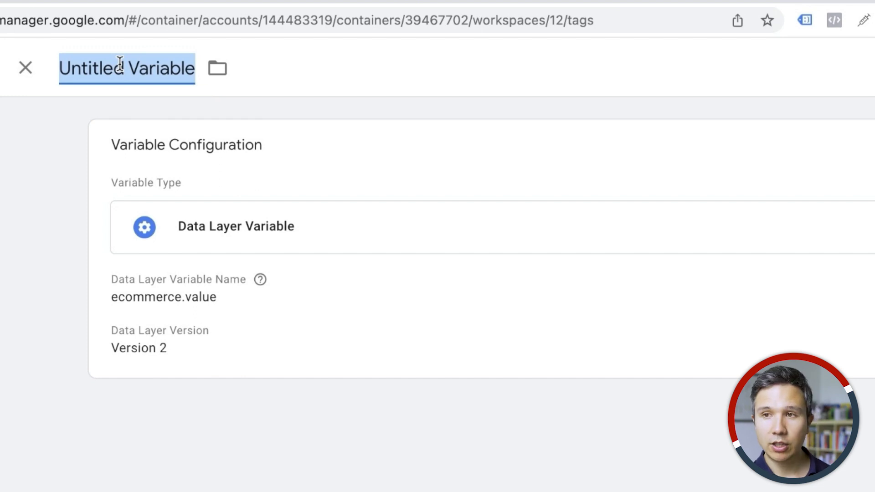
pyautogui.write('d')
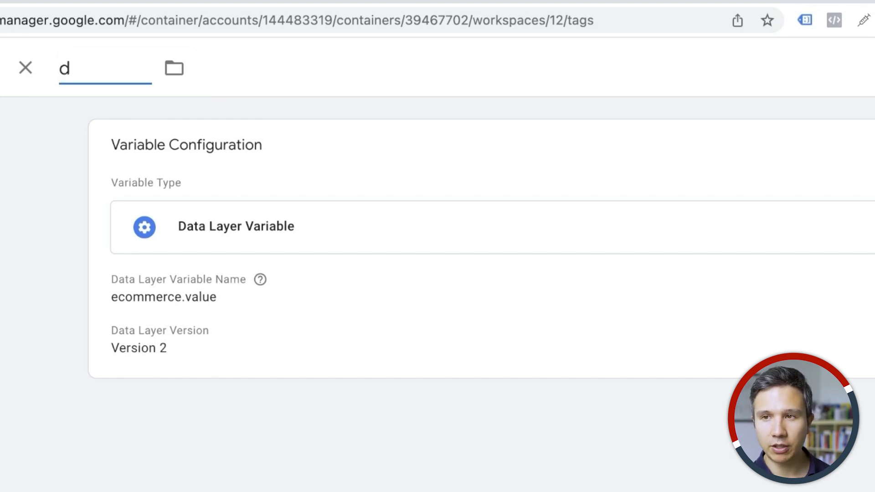
pyautogui.write('lv')
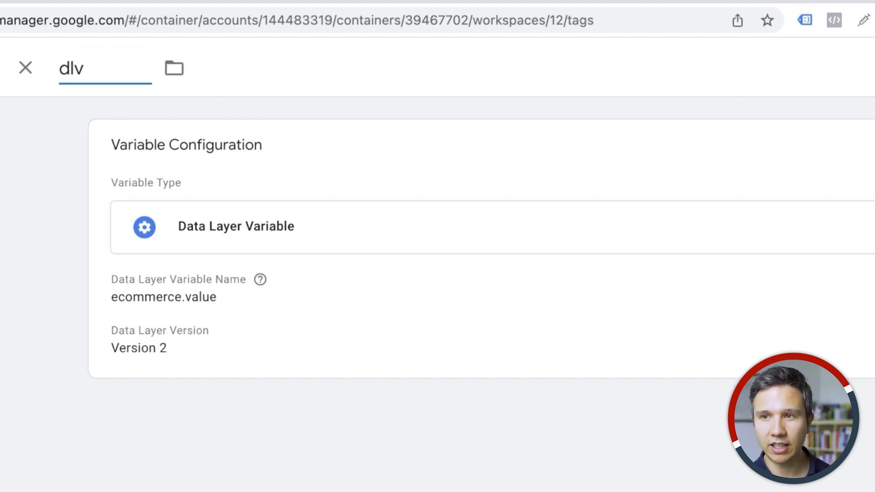
pyautogui.write(' -')
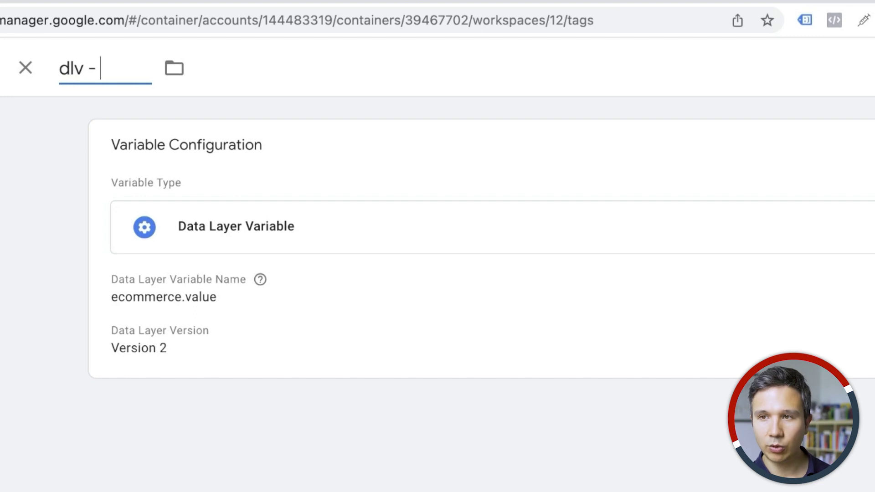
pyautogui.write(' revenue')
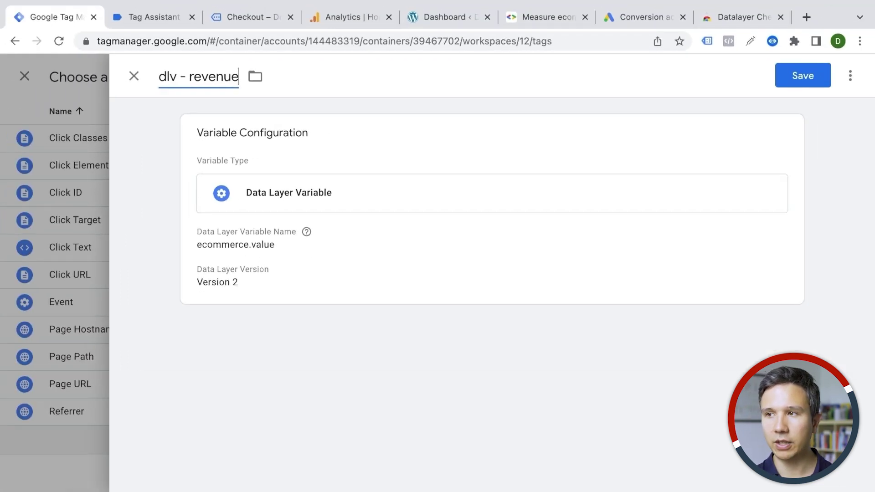
pyautogui.click(783, 76)
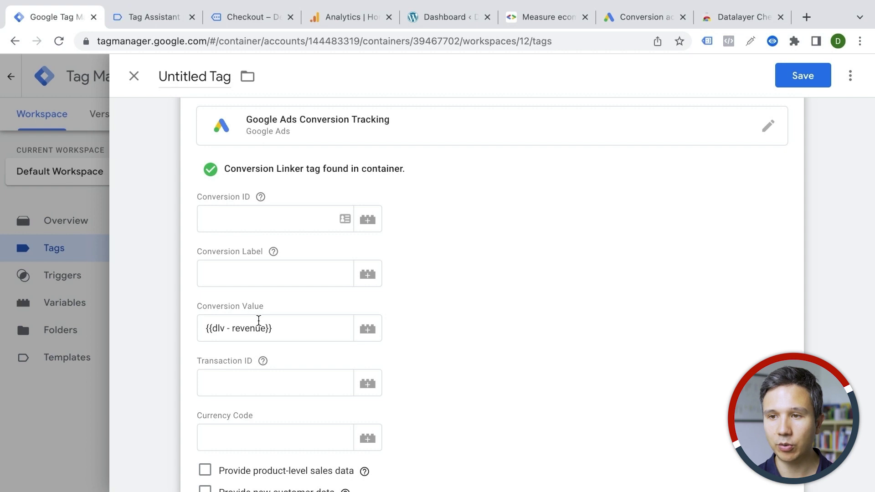
# For the tag's Transaction ID, start another new variable of the type Data Layer Variable
pyautogui.click(230, 383)
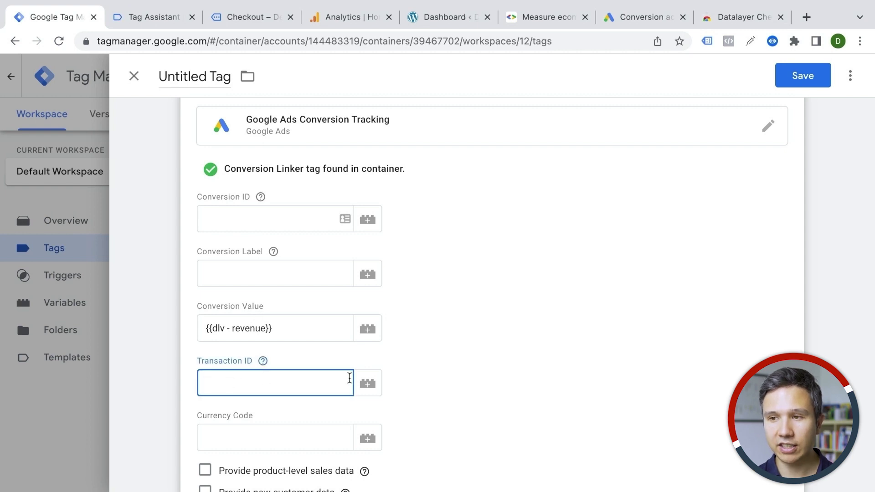
pyautogui.click(367, 384)
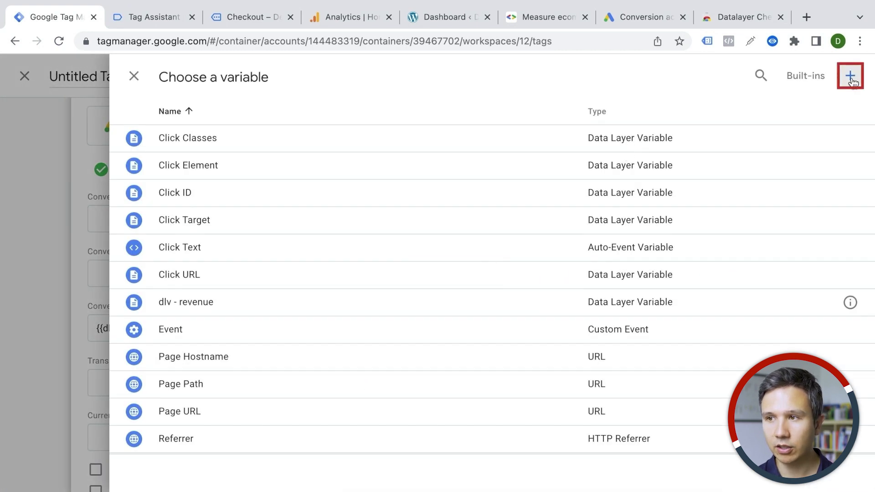
pyautogui.click(850, 76)
pyautogui.click(518, 166)
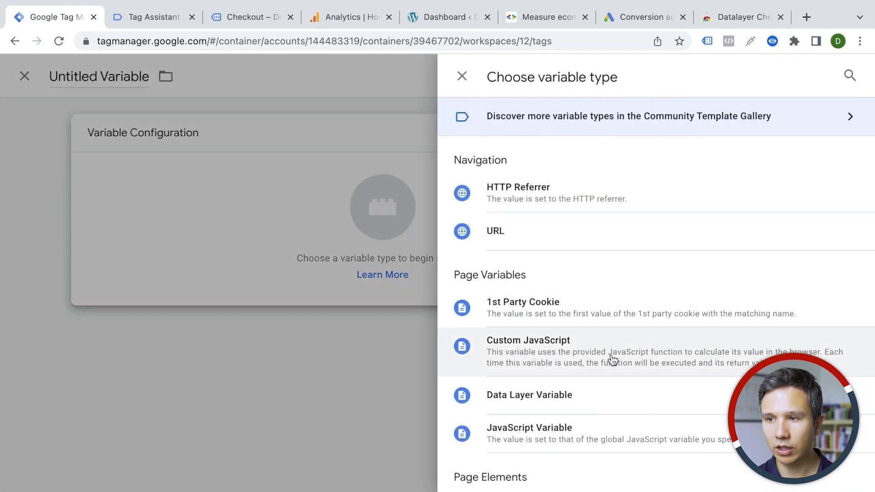
pyautogui.click(579, 399)
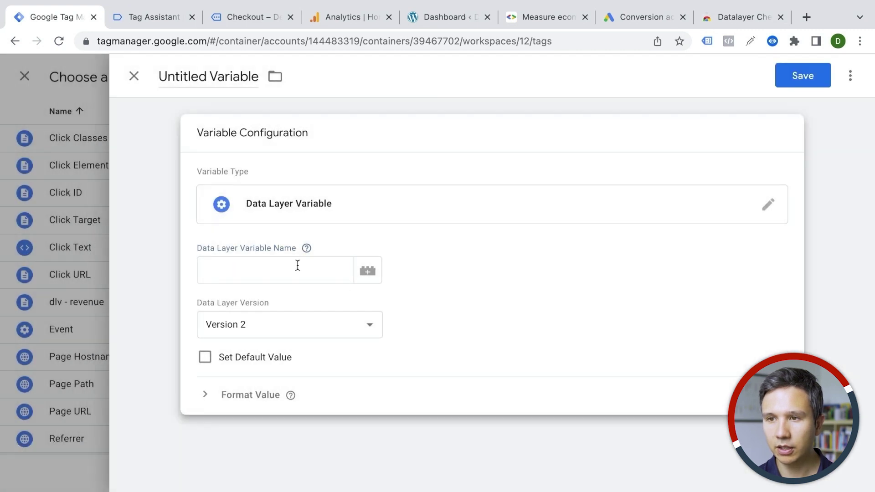
# On the Demoshop order page, expand the purchase event in Datalayer Checker and copy the key ecommerce.transaction_id
pyautogui.click(244, 18)
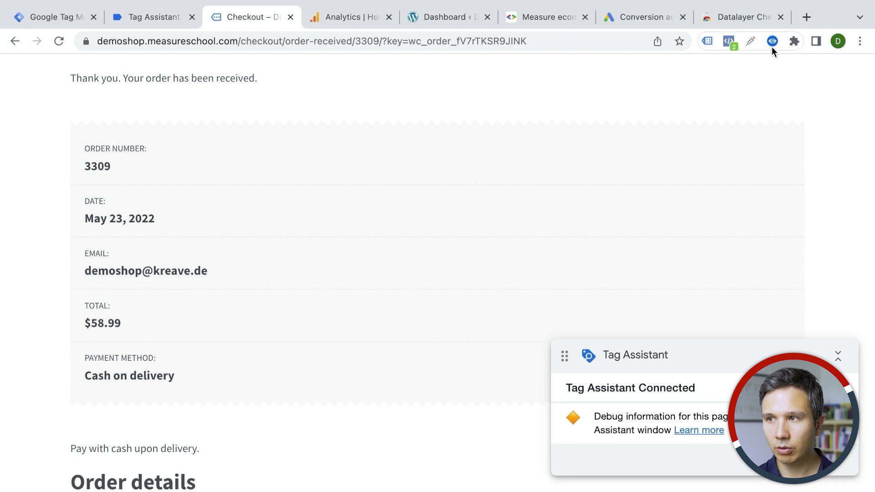
pyautogui.click(771, 42)
pyautogui.click(465, 169)
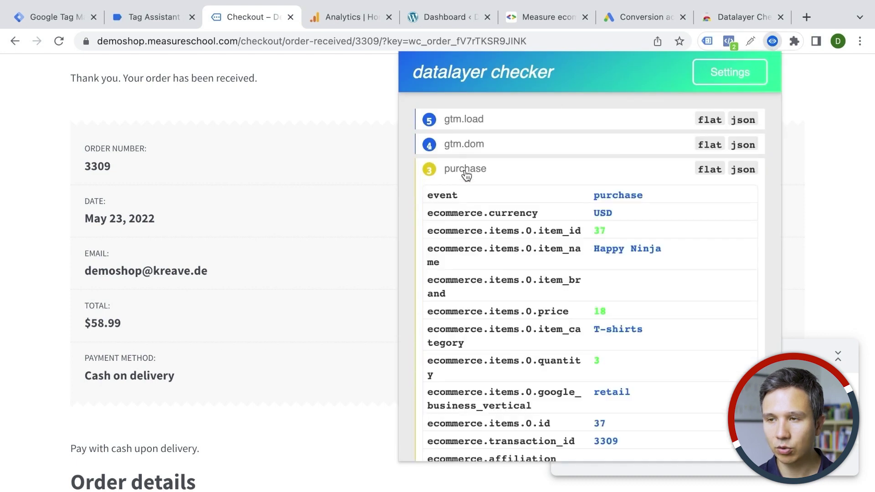
pyautogui.scroll(-1, 481, 223)
pyautogui.scroll(-3, 482, 225)
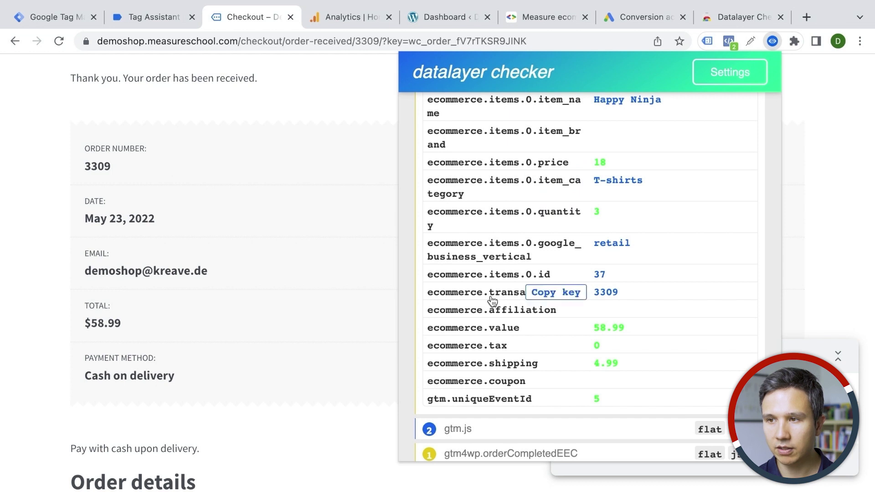
# Back in Tag Manager, set the new variable's Data Layer Variable Name to ecommerce.transaction_id
pyautogui.click(45, 14)
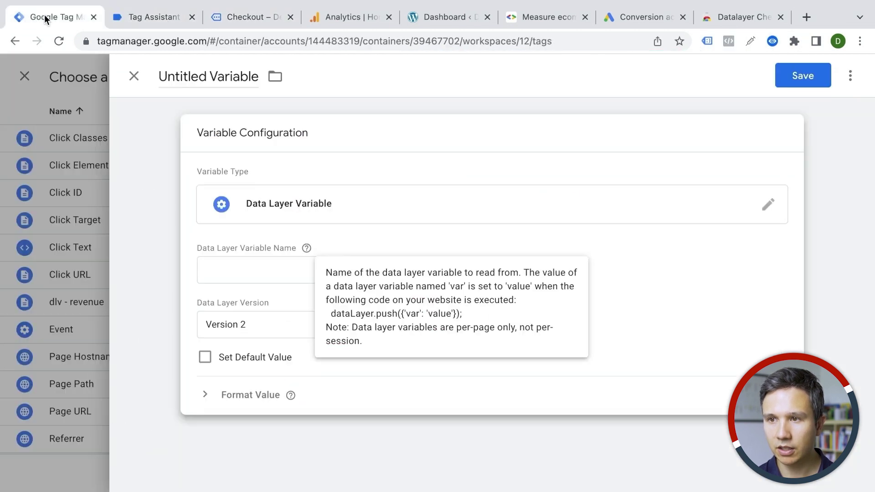
pyautogui.click(276, 272)
pyautogui.write('ecommerce.transaction_id')
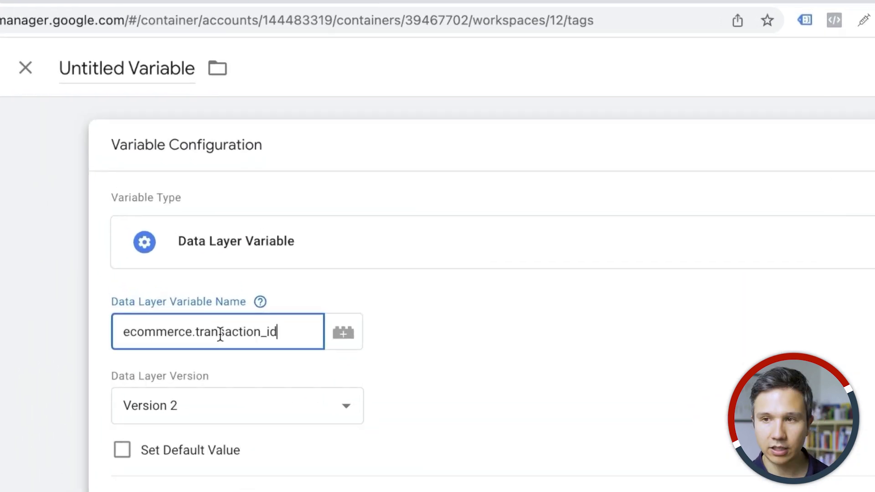
# Save the variable as "dlv - transaction id" for the tag's Transaction ID and set the Currency Code to USD
pyautogui.click(151, 75)
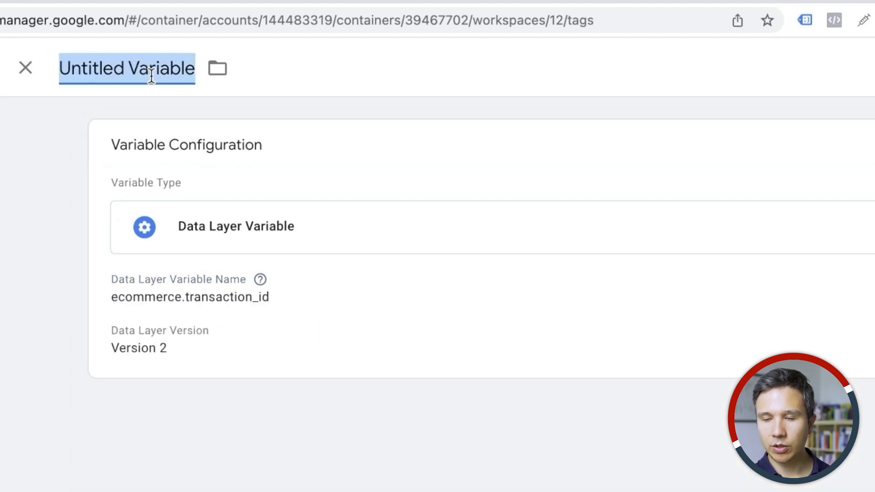
pyautogui.write('dlv - transaction id')
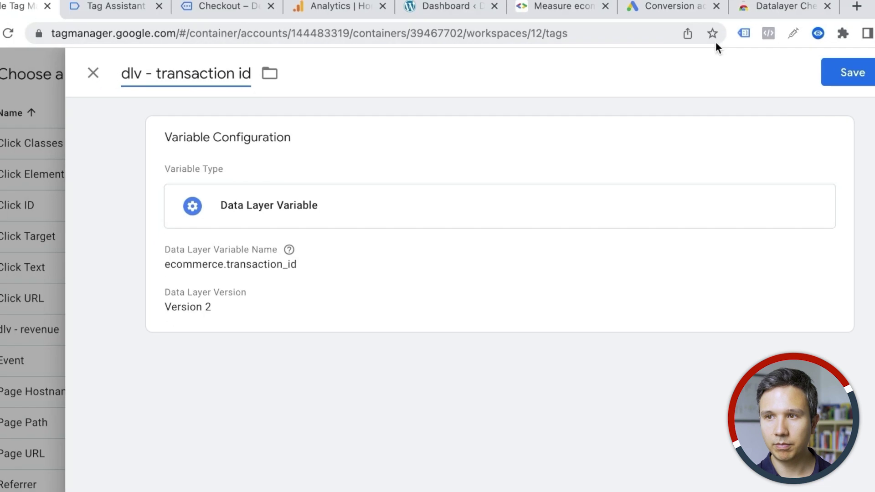
pyautogui.click(795, 80)
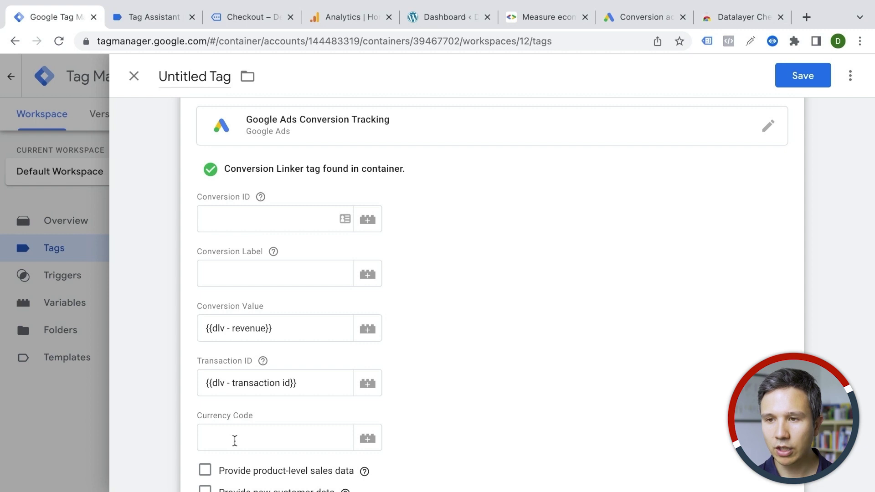
pyautogui.click(235, 440)
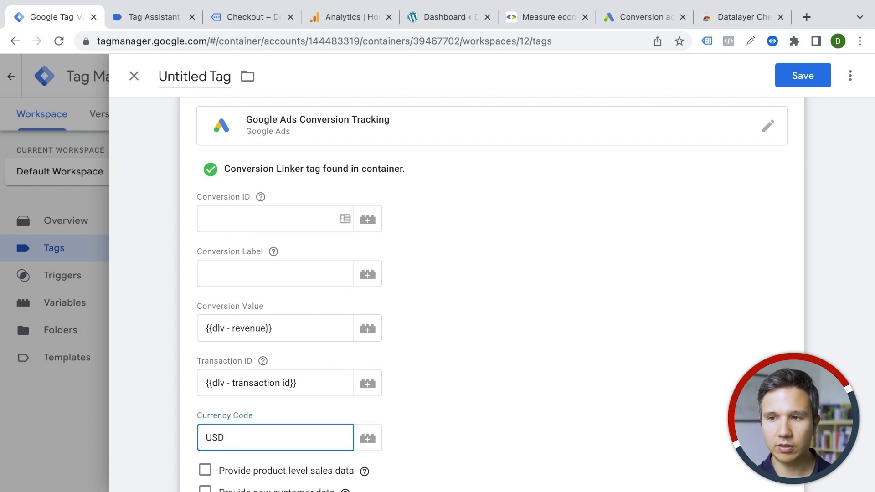
pyautogui.click(469, 350)
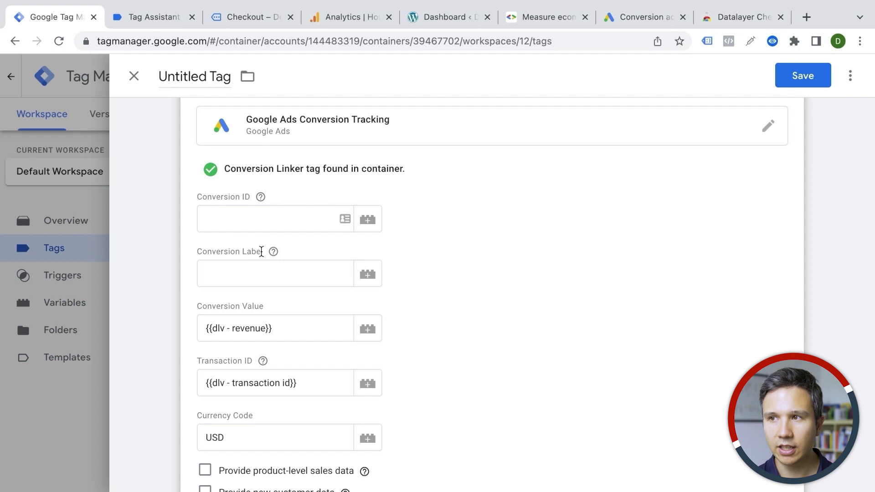
# Switch to Google Ads and start a new conversion action of the kind Website from the Conversions summary
pyautogui.click(644, 14)
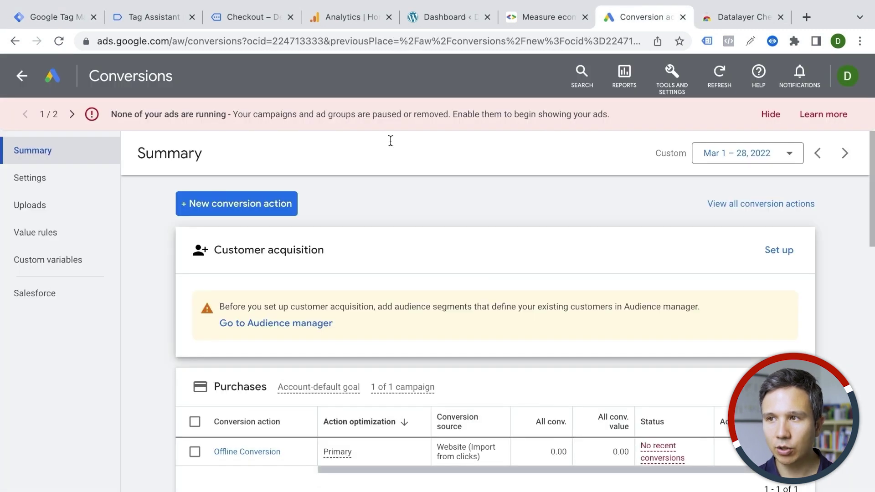
pyautogui.click(671, 75)
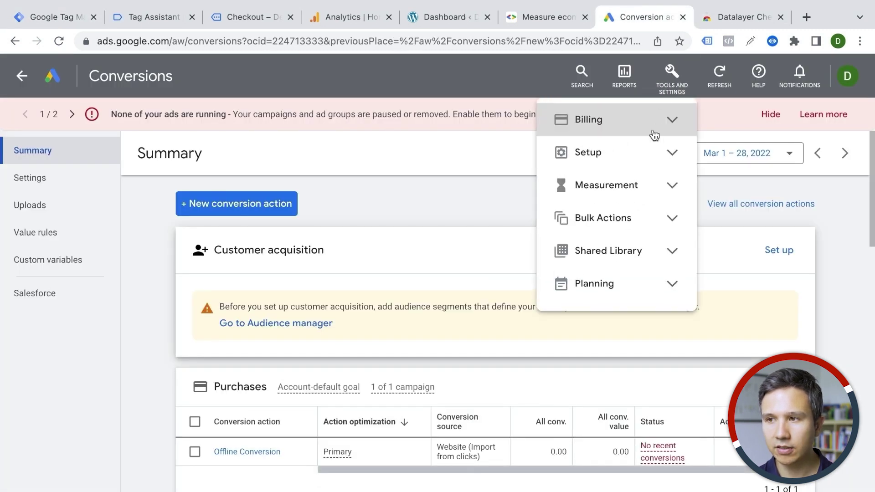
pyautogui.click(637, 186)
pyautogui.click(613, 223)
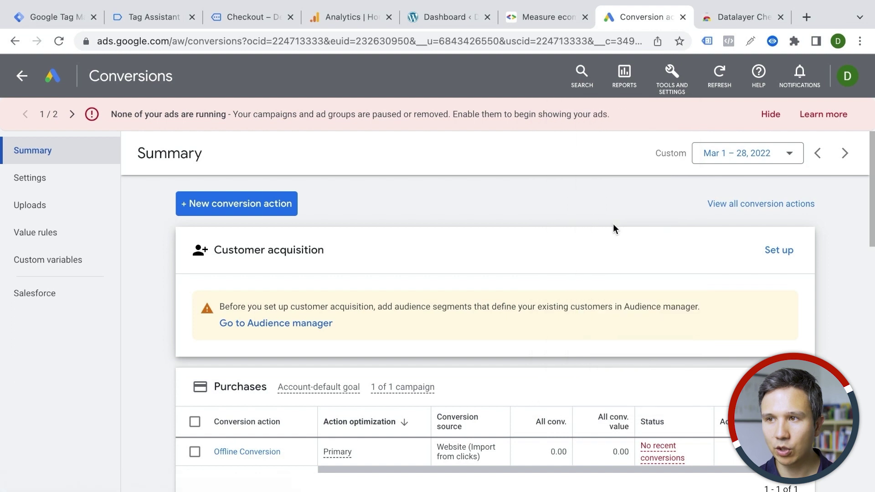
pyautogui.scroll(-3, 460, 219)
pyautogui.scroll(3, 460, 219)
pyautogui.click(252, 212)
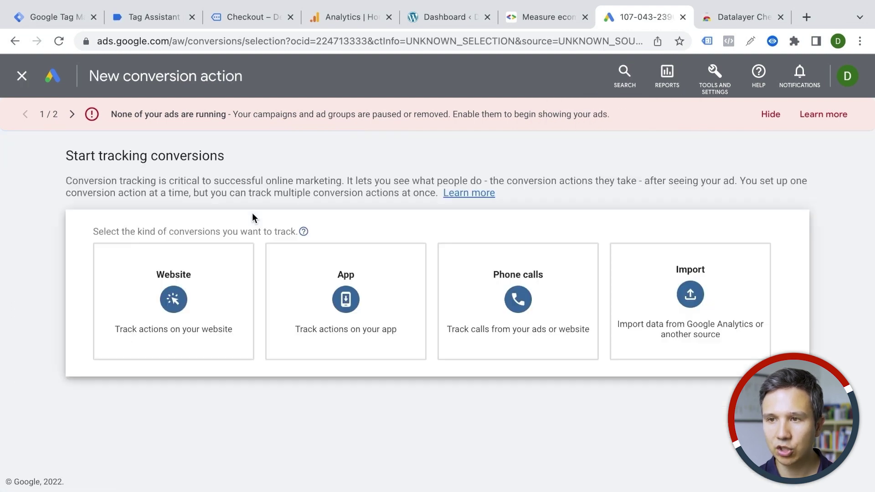
pyautogui.click(183, 313)
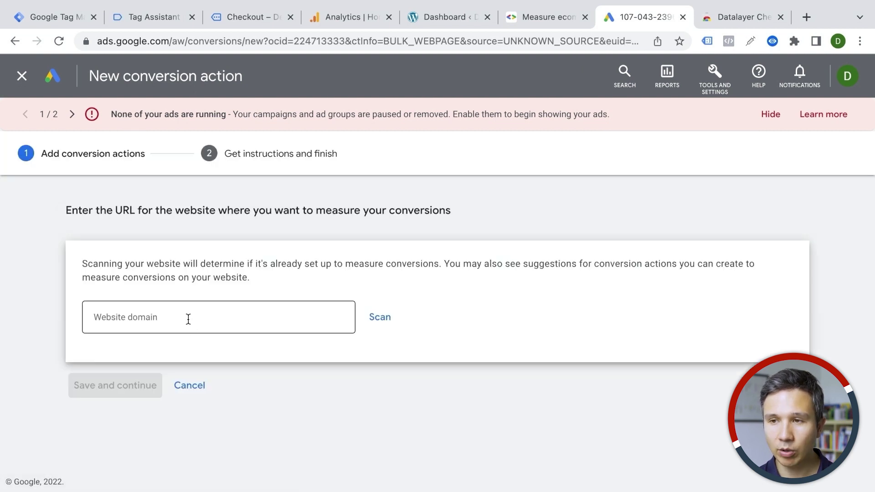
# Copy the Demoshop order-received page's URL into the conversion action's website domain and scan it
pyautogui.click(378, 316)
pyautogui.click(248, 17)
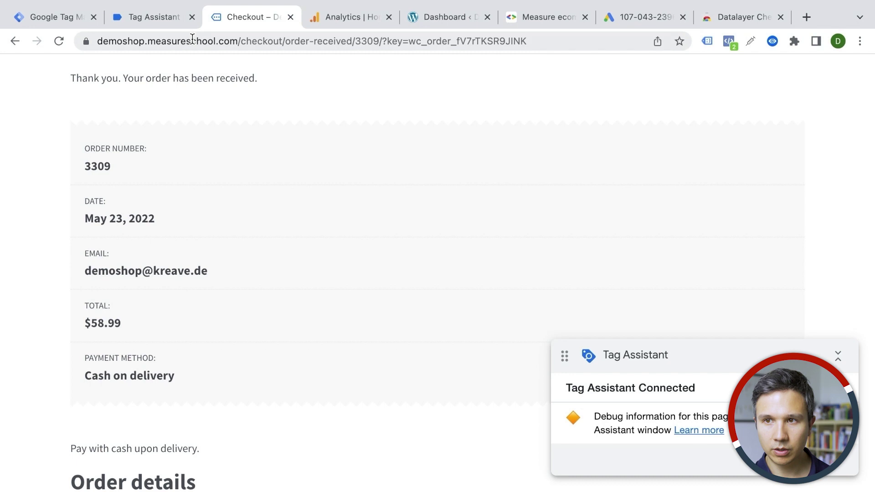
pyautogui.click(192, 41)
pyautogui.press('super+c')
pyautogui.press('super+7')
pyautogui.press('super+v')
pyautogui.click(379, 317)
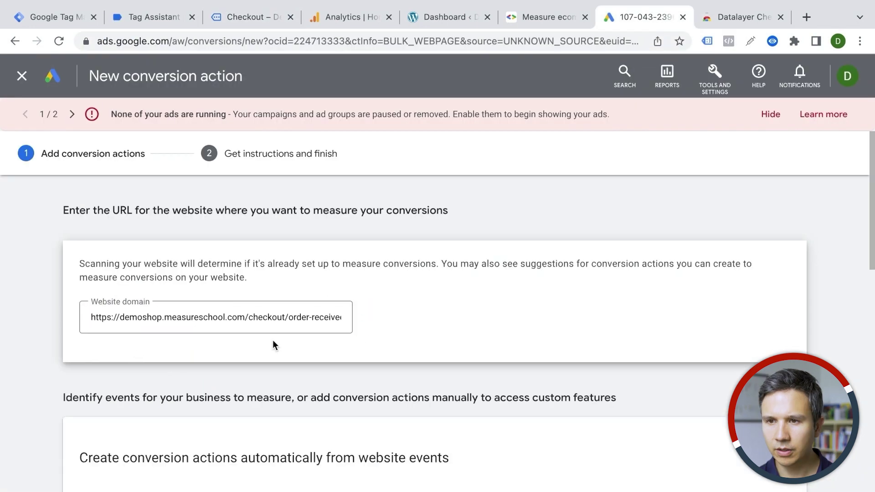
# Add a conversion action manually with the goal category Purchase
pyautogui.scroll(-10, 272, 340)
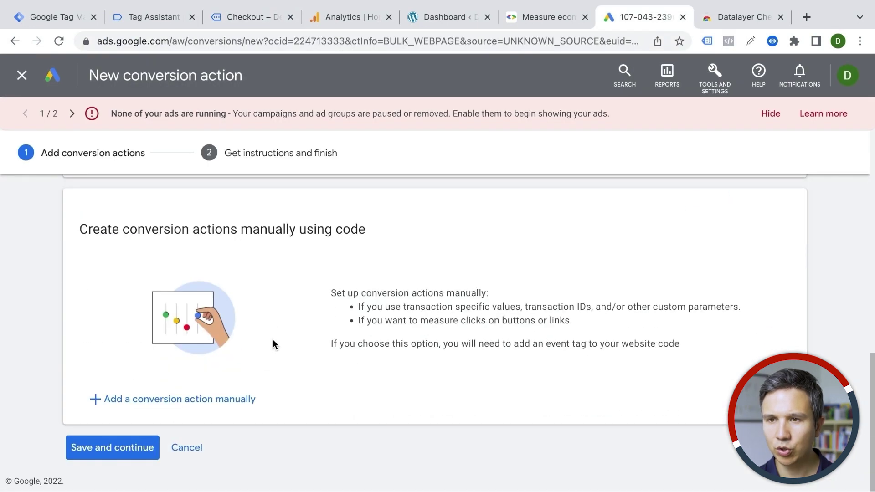
pyautogui.click(205, 411)
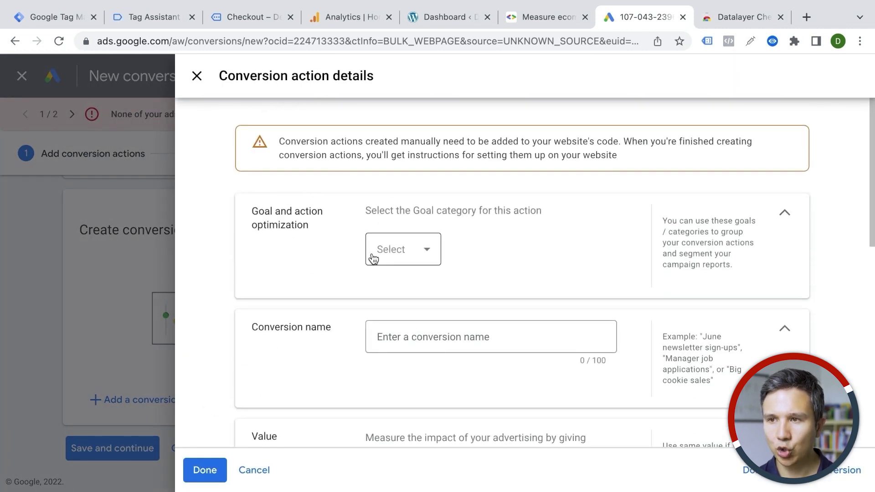
pyautogui.click(381, 258)
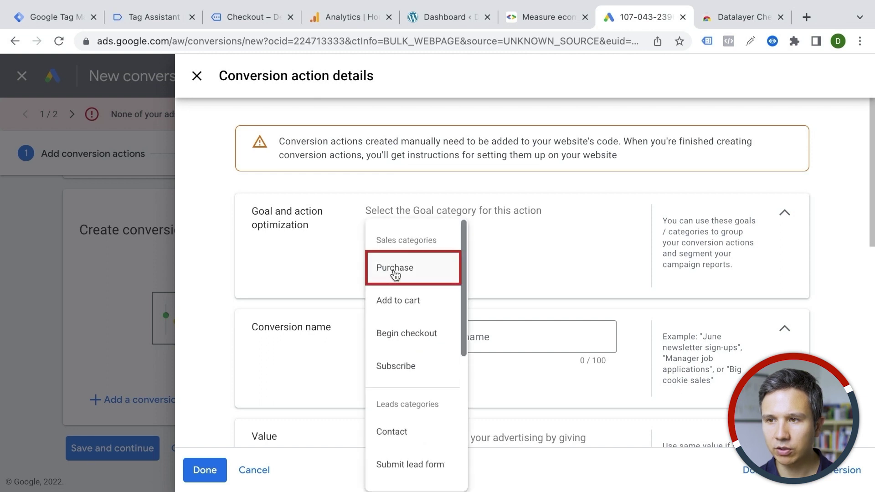
pyautogui.click(394, 270)
pyautogui.scroll(-2, 397, 329)
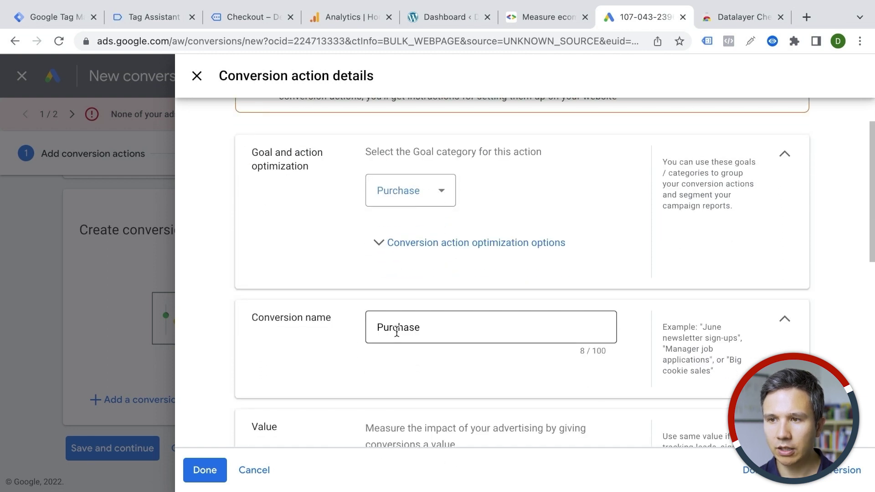
# Use different values for each conversion and set the default value's currency to US Dollar (USD $)
pyautogui.scroll(-5, 324, 357)
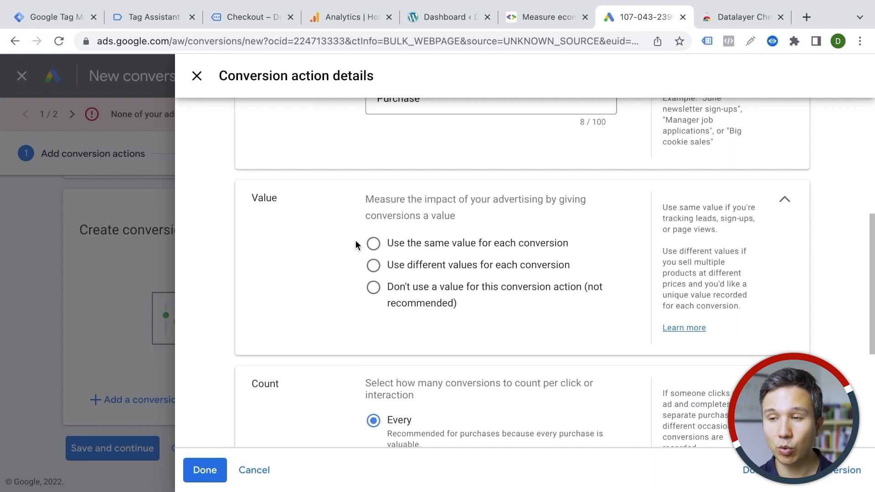
pyautogui.click(373, 266)
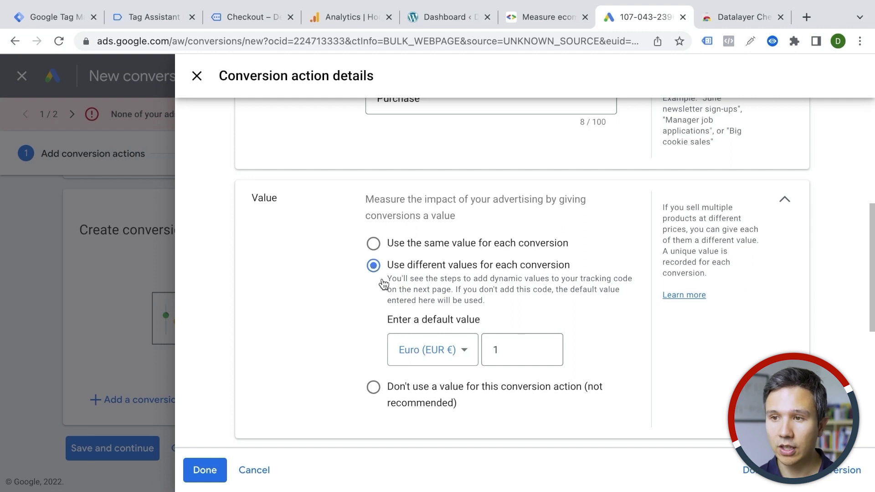
pyautogui.click(442, 353)
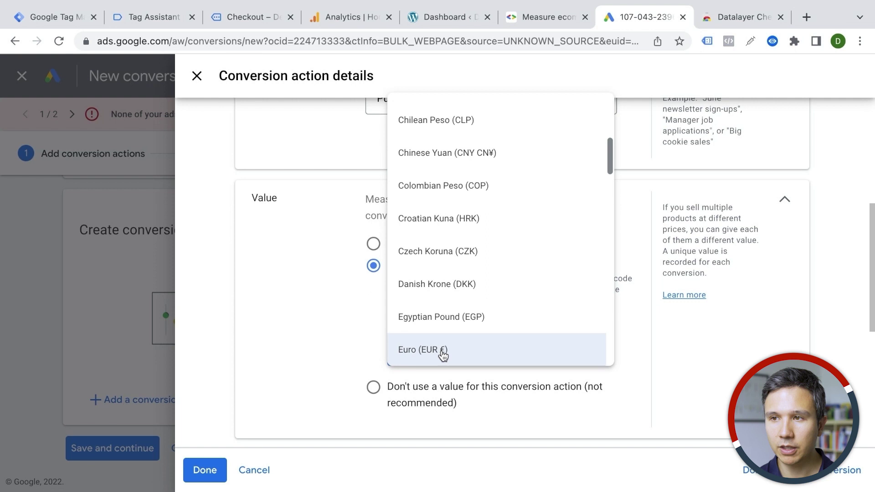
pyautogui.scroll(-15, 446, 350)
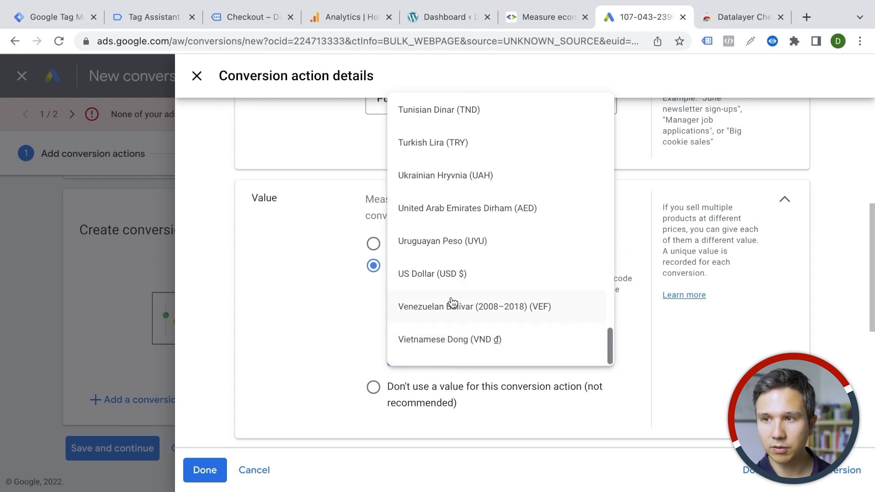
pyautogui.click(454, 276)
# Finish the Purchase conversion action's details, keeping the count at Every, and save it to continue to the instructions
pyautogui.scroll(-6, 279, 354)
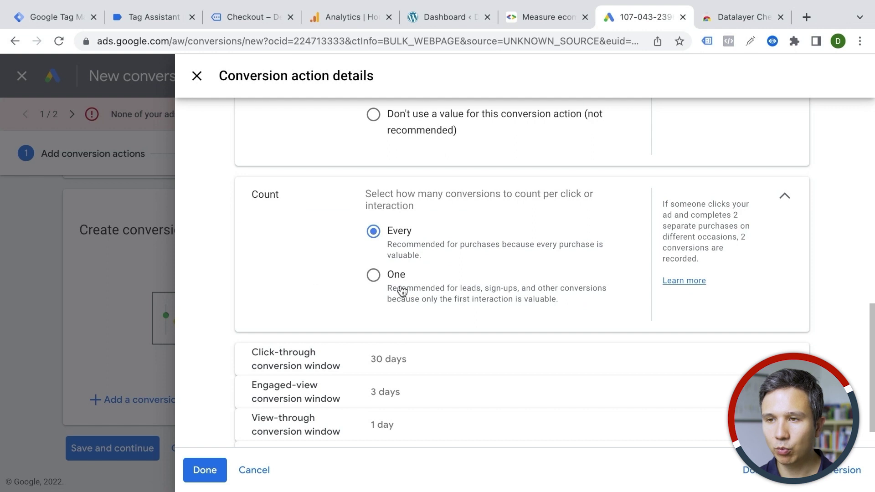
pyautogui.scroll(-1, 271, 285)
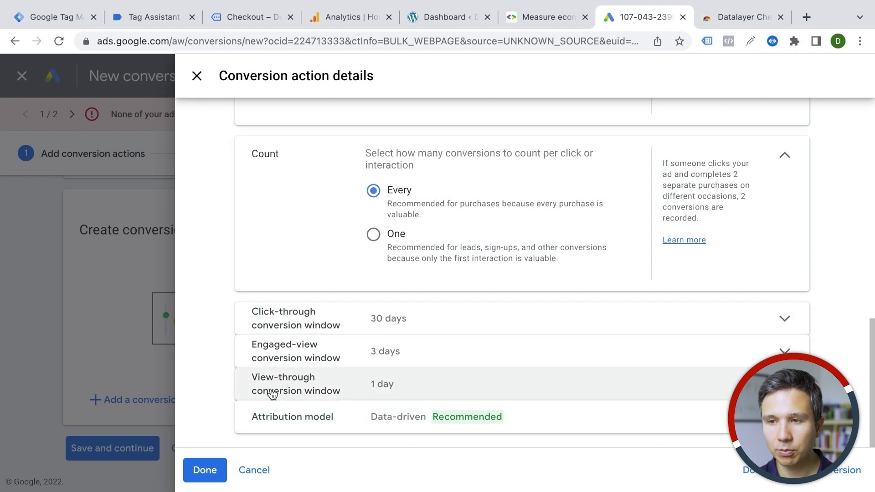
pyautogui.click(206, 472)
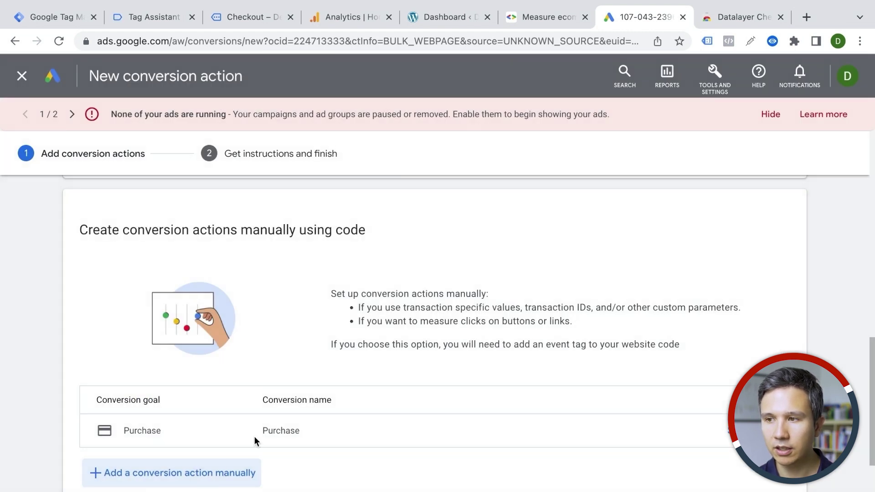
pyautogui.scroll(-2, 254, 436)
pyautogui.click(127, 456)
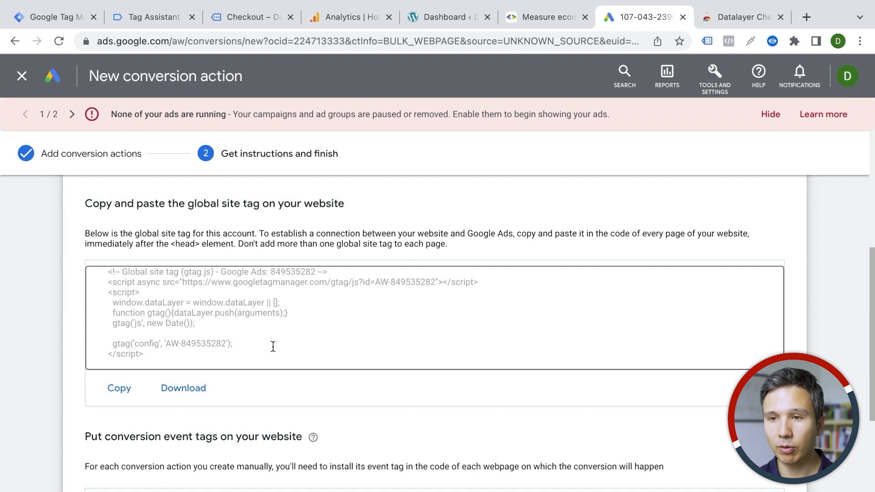
# Show the Google Tag Manager installation instructions with the conversion ID and the Purchase label
pyautogui.scroll(-3, 272, 346)
pyautogui.scroll(3, 273, 351)
pyautogui.scroll(5, 272, 351)
pyautogui.click(685, 239)
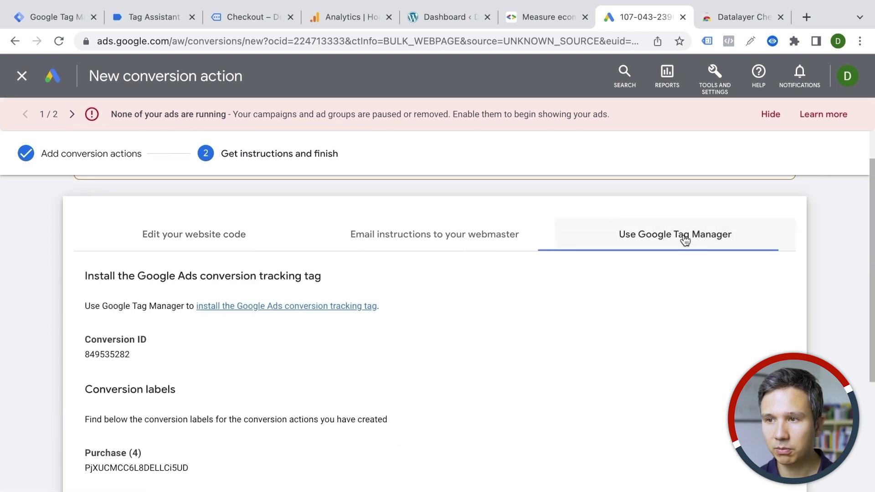
pyautogui.scroll(-3, 480, 307)
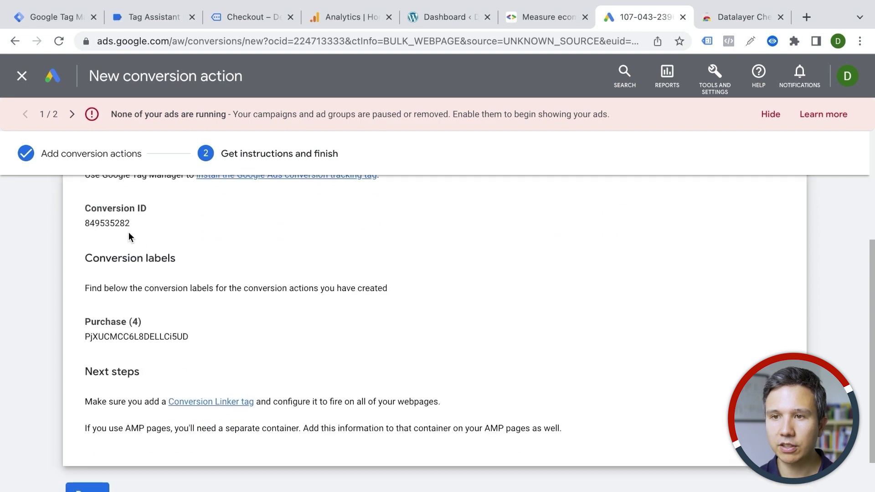
# Copy the conversion ID from Google Ads into the Conversion ID field of the Tag Manager tag
pyautogui.doubleClick(118, 223)
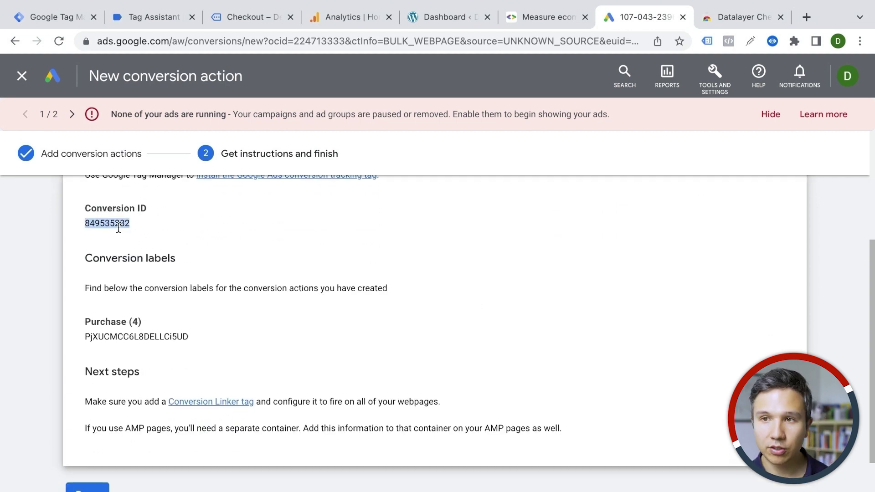
pyautogui.click(64, 18)
pyautogui.click(258, 217)
pyautogui.hotkey('ctrl', 'v')
# Copy the Purchase conversion label from Google Ads into the Conversion Label field of the Tag Manager tag
pyautogui.click(644, 17)
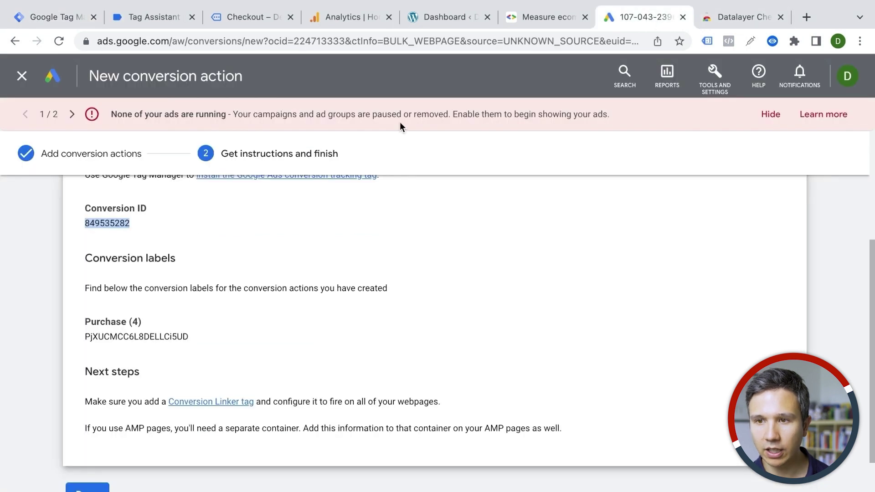
pyautogui.doubleClick(117, 336)
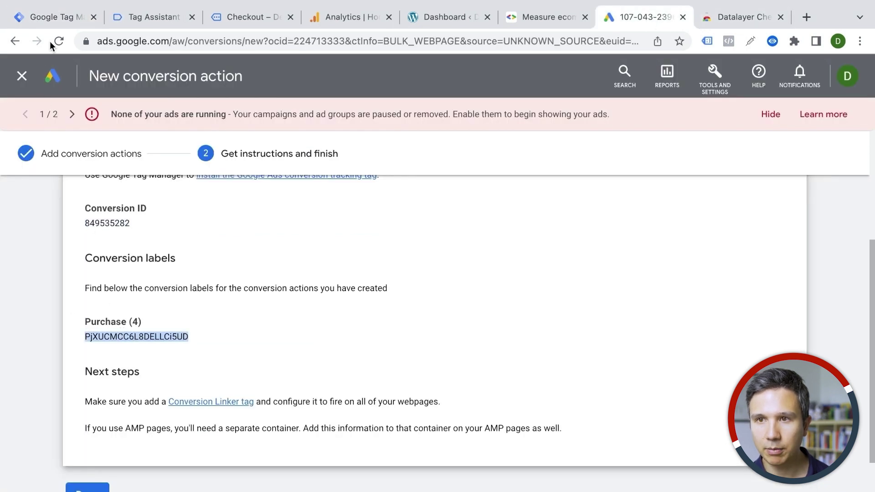
pyautogui.click(55, 17)
pyautogui.click(210, 272)
pyautogui.hotkey('ctrl', 'v')
pyautogui.click(164, 313)
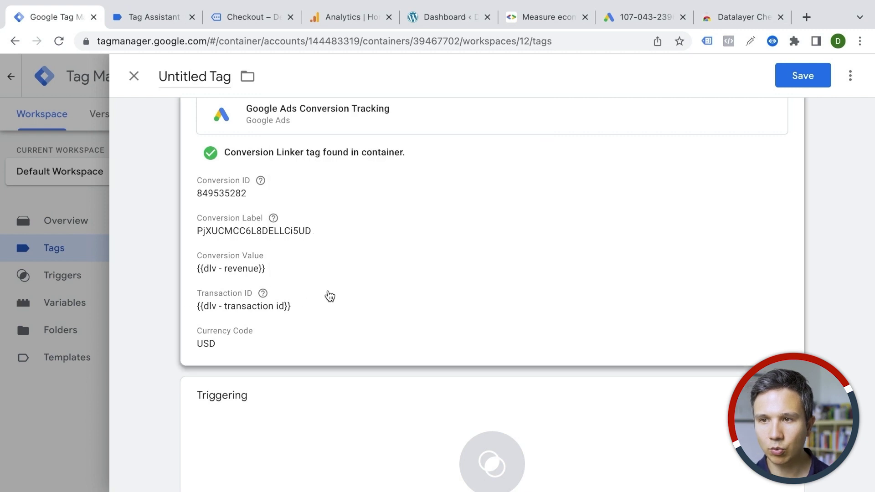
# Open the trigger selection for the conversion tag and check the purchase event's name in Tag Assistant
pyautogui.click(329, 295)
pyautogui.scroll(-10, 152, 340)
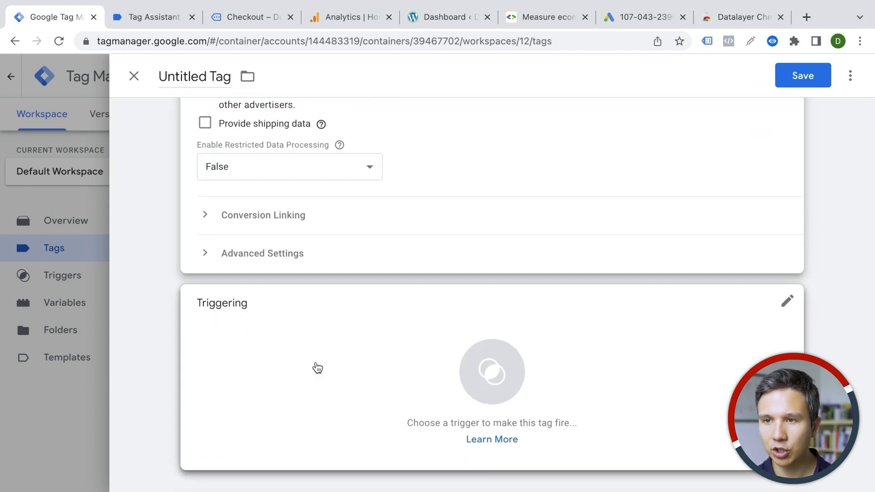
pyautogui.click(318, 368)
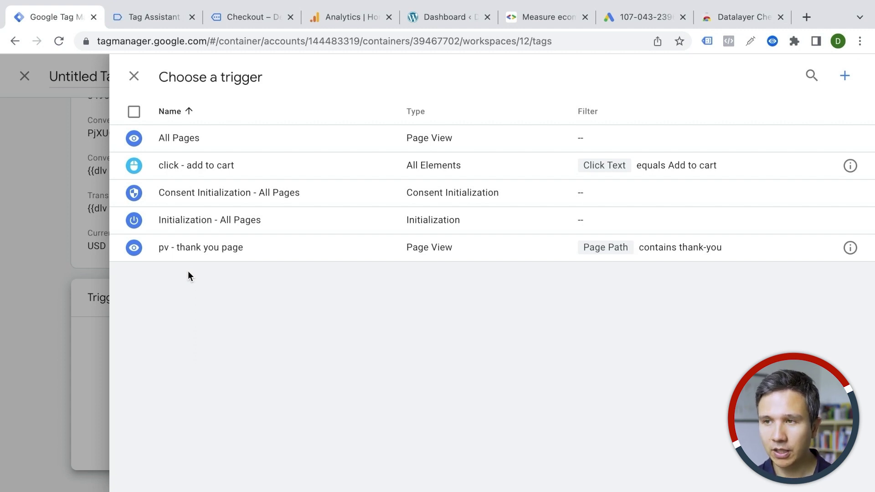
pyautogui.click(160, 19)
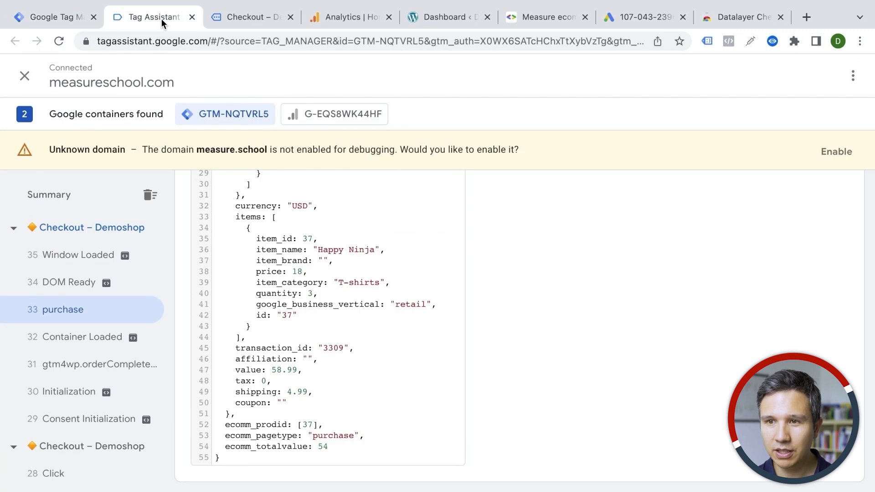
pyautogui.scroll(7, 353, 248)
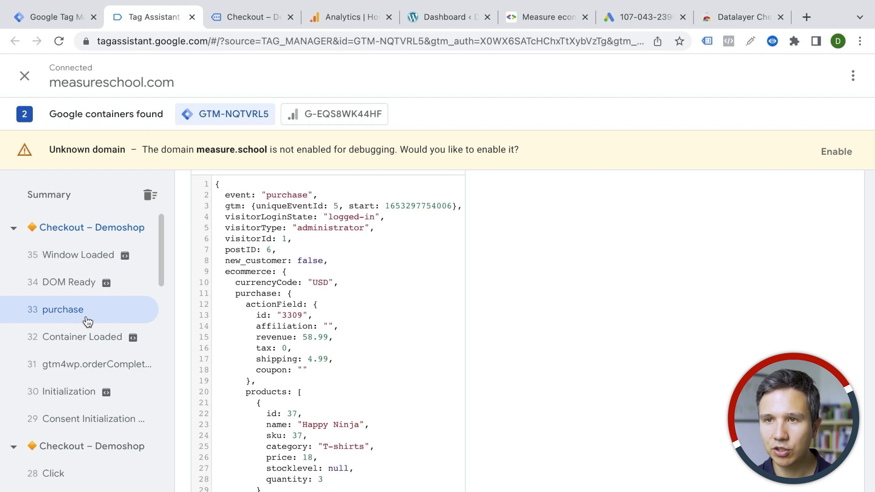
pyautogui.click(59, 18)
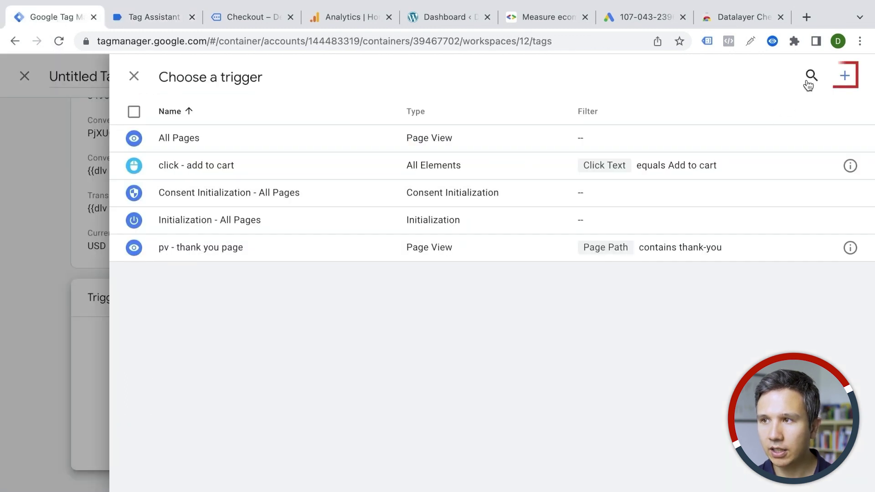
# Create a new Custom Event trigger with the event name purchase, firing on all custom events
pyautogui.click(844, 75)
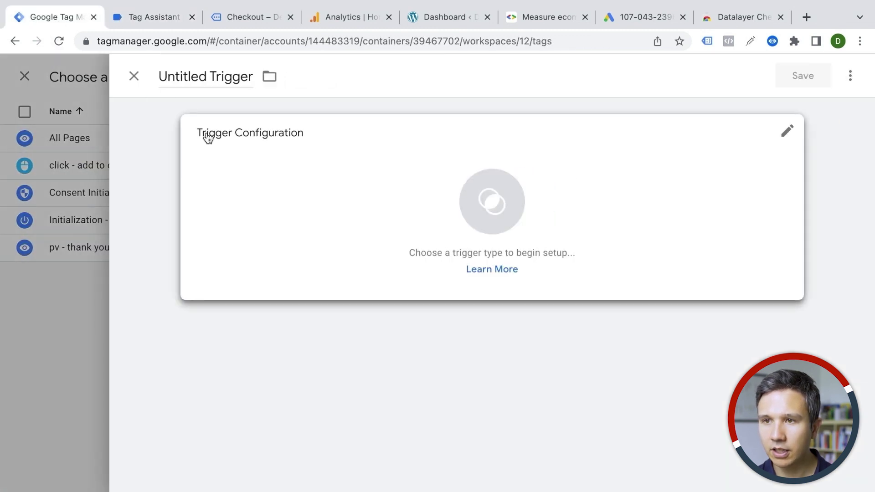
pyautogui.click(296, 184)
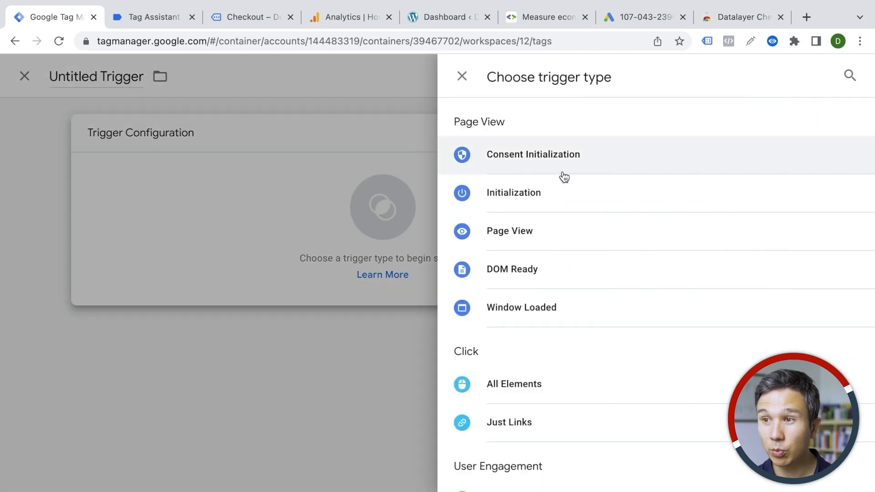
pyautogui.scroll(-8, 524, 230)
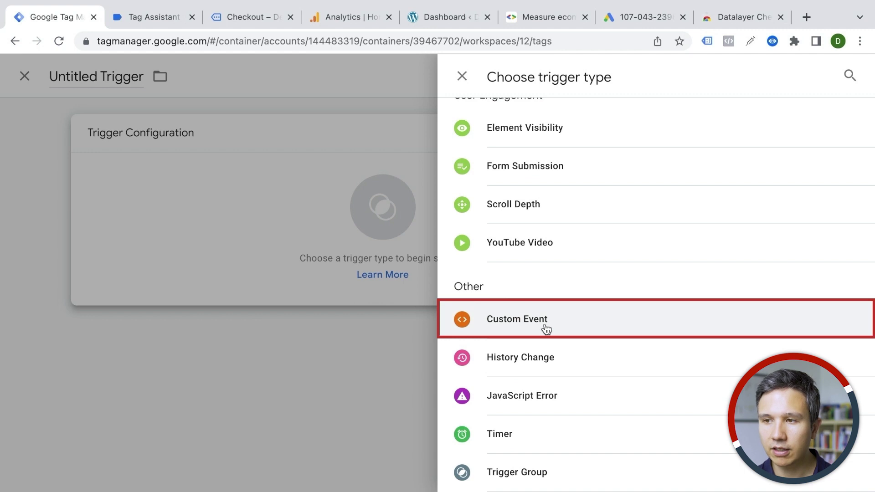
pyautogui.click(546, 324)
pyautogui.click(294, 272)
pyautogui.write('purchase')
pyautogui.click(640, 300)
pyautogui.click(165, 107)
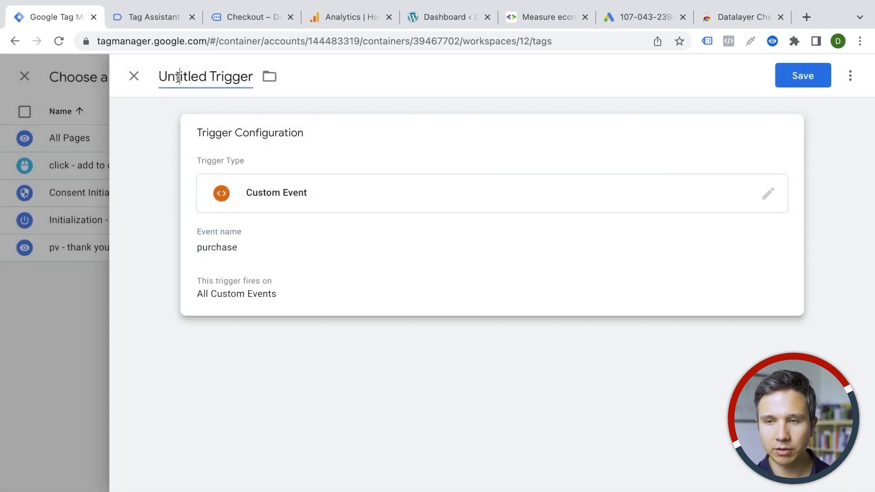
# Name the trigger "custom - purchase" and save it to the conversion tag
pyautogui.click(177, 76)
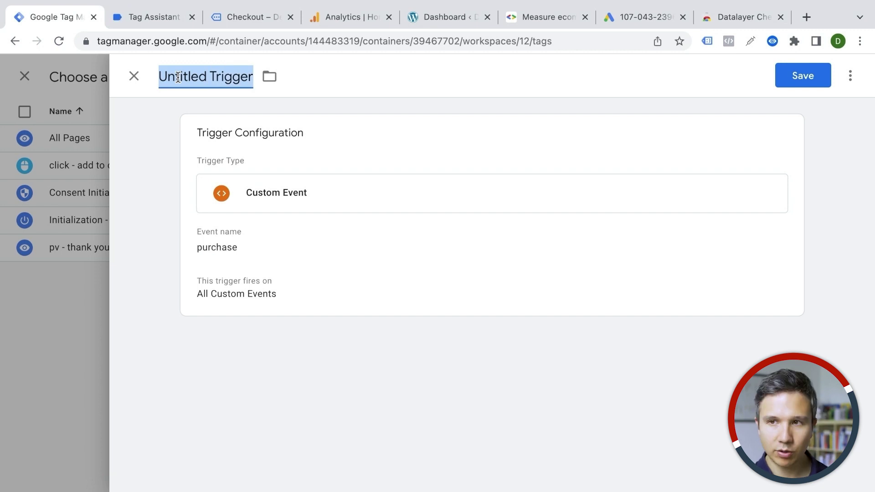
pyautogui.write('custom - purchase')
pyautogui.click(791, 79)
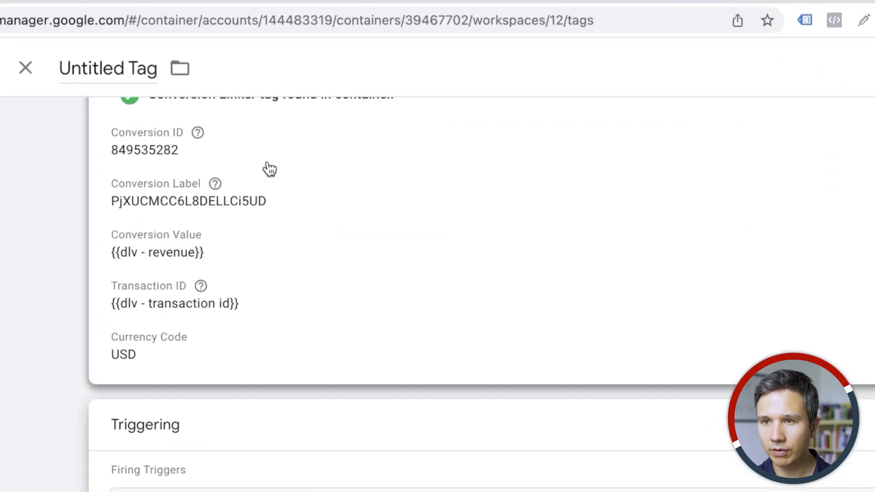
# Name the tag "GAds - Conversion - Purchase" and save it
pyautogui.moveTo(263, 237)
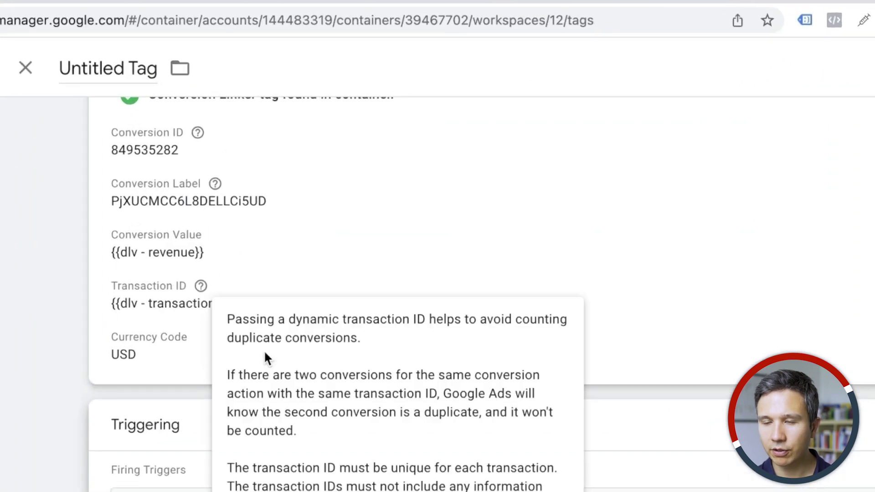
pyautogui.scroll(1, 123, 66)
pyautogui.click(124, 69)
pyautogui.write('GAds - Conversion - Purchase')
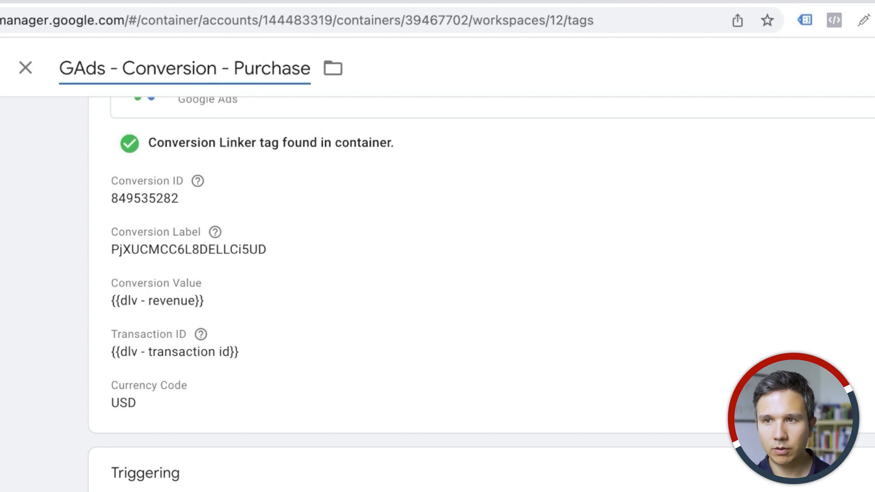
pyautogui.doubleClick(182, 67)
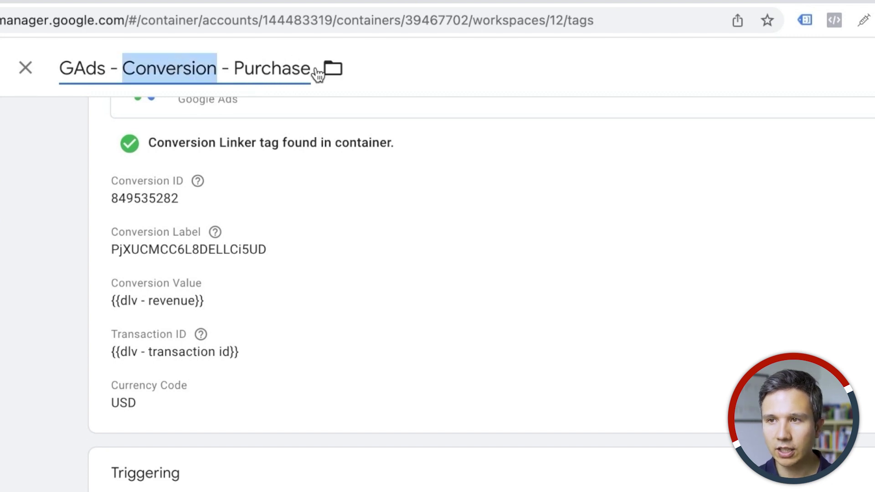
pyautogui.doubleClick(289, 68)
pyautogui.click(795, 81)
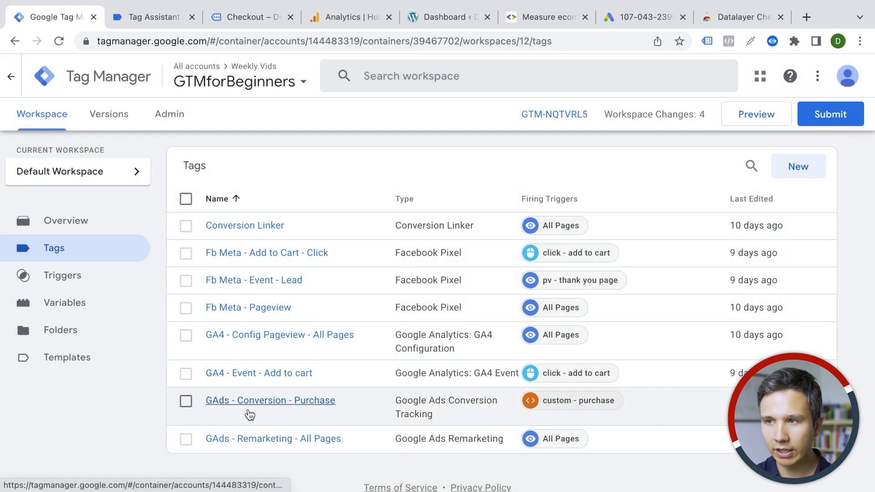
# Start a preview of the container and add the $18.00 Happy Ninja T-shirt to the Demoshop cart
pyautogui.click(749, 119)
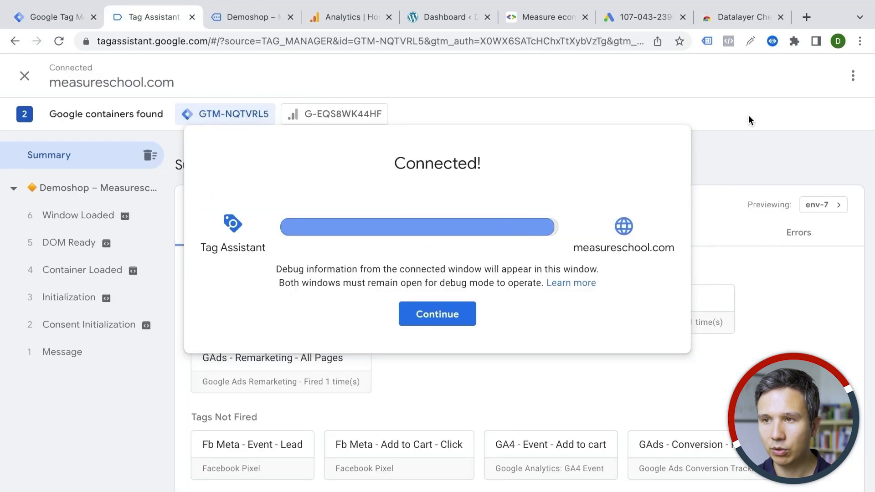
pyautogui.click(418, 322)
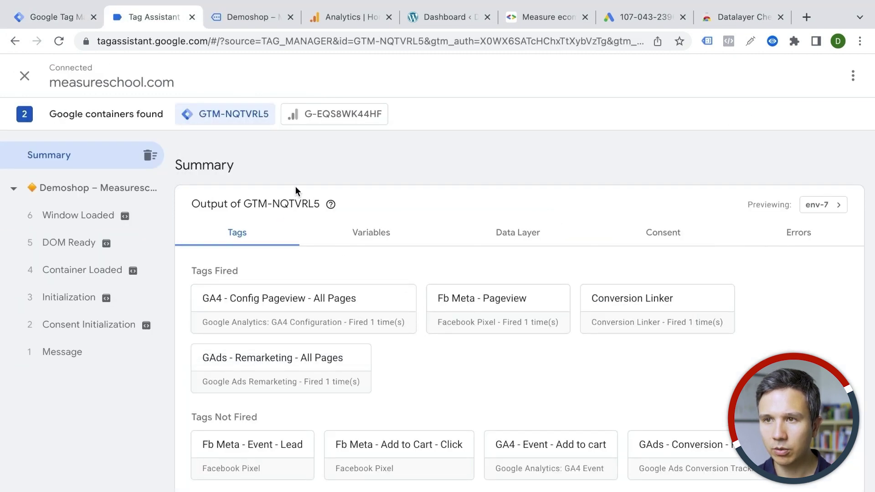
pyautogui.hotkey('ctrl', 'Tab')
pyautogui.scroll(-7, 253, 261)
pyautogui.click(352, 303)
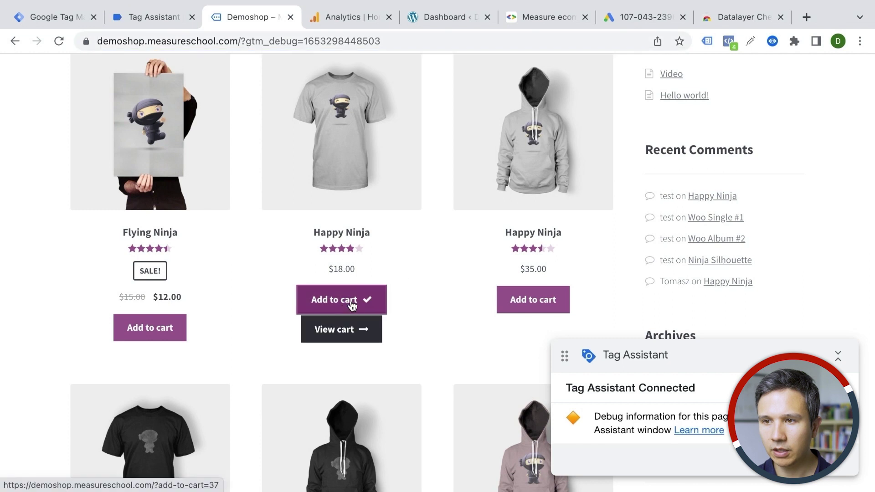
# Go from the cart to the checkout, place the test order and review the order confirmation
pyautogui.scroll(6, 512, 202)
pyautogui.moveTo(684, 271)
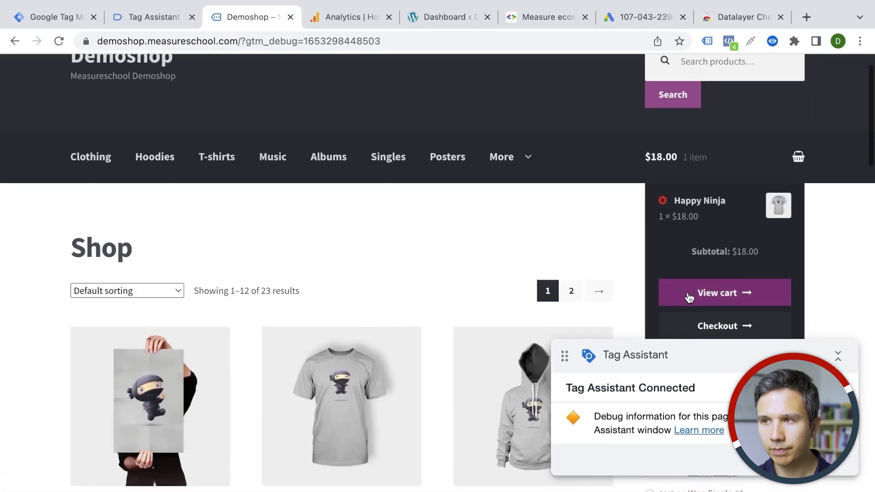
pyautogui.click(688, 325)
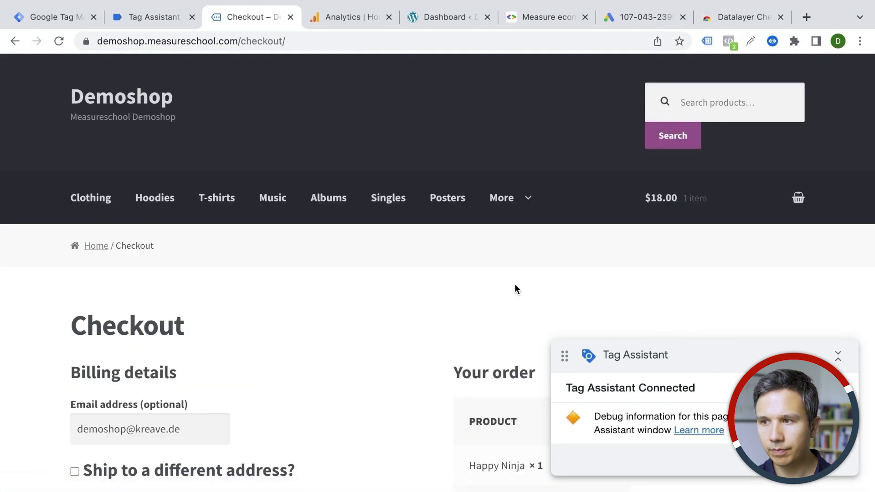
pyautogui.scroll(-7, 514, 287)
pyautogui.click(503, 472)
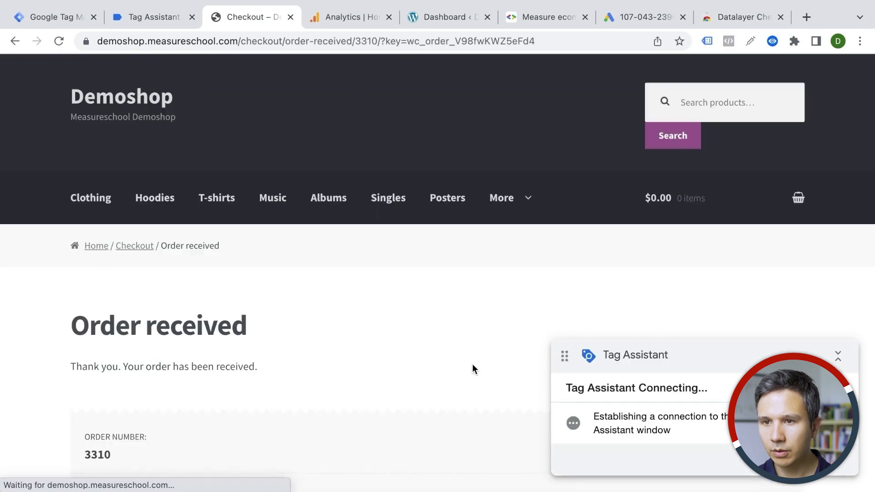
pyautogui.scroll(-5, 472, 369)
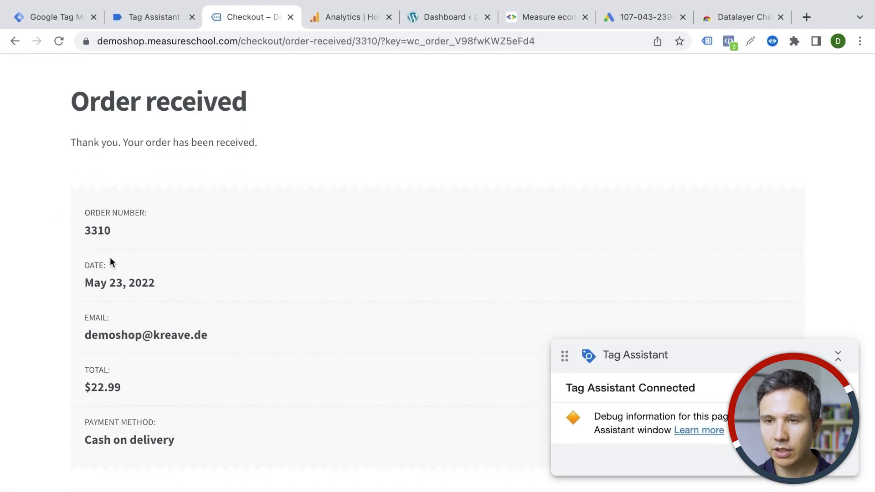
# Switch to Tag Assistant and examine the data layer of the new order's purchase event
pyautogui.click(141, 18)
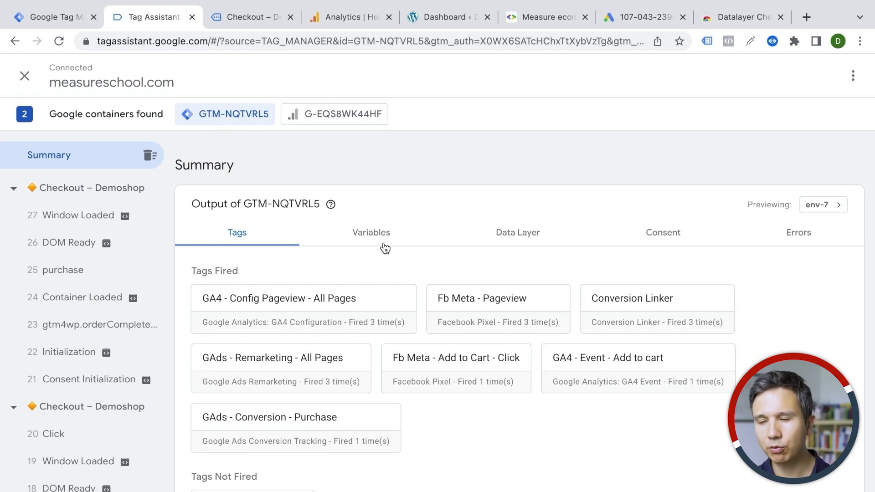
pyautogui.click(65, 270)
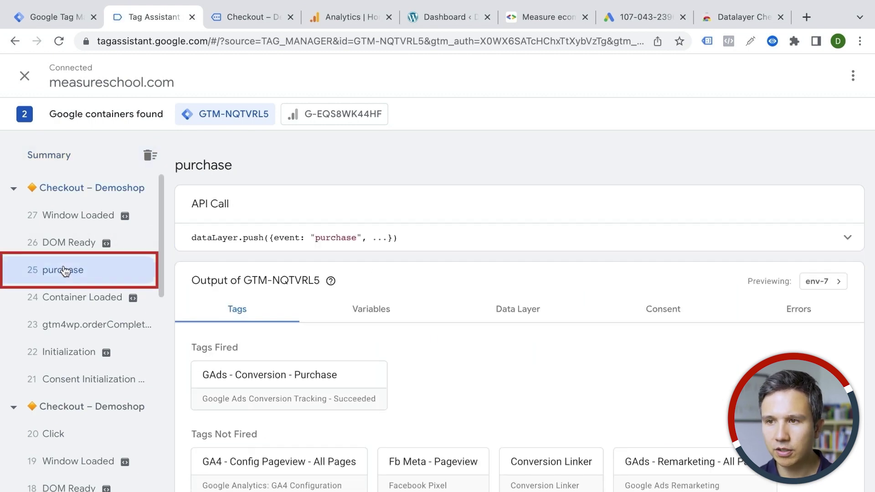
pyautogui.click(509, 314)
pyautogui.scroll(-5, 465, 305)
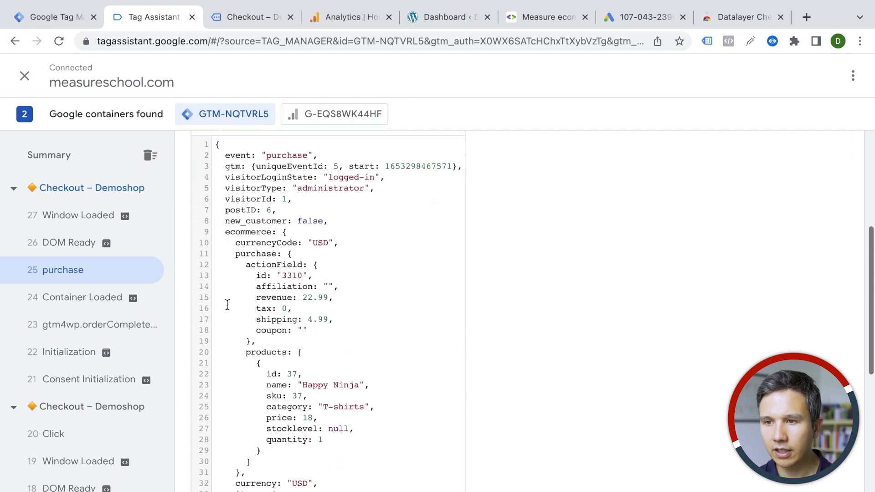
pyautogui.scroll(3, 374, 353)
pyautogui.scroll(3, 375, 353)
# Inspect the variables of the purchase event, especially dlv - revenue and dlv - transaction id
pyautogui.click(370, 310)
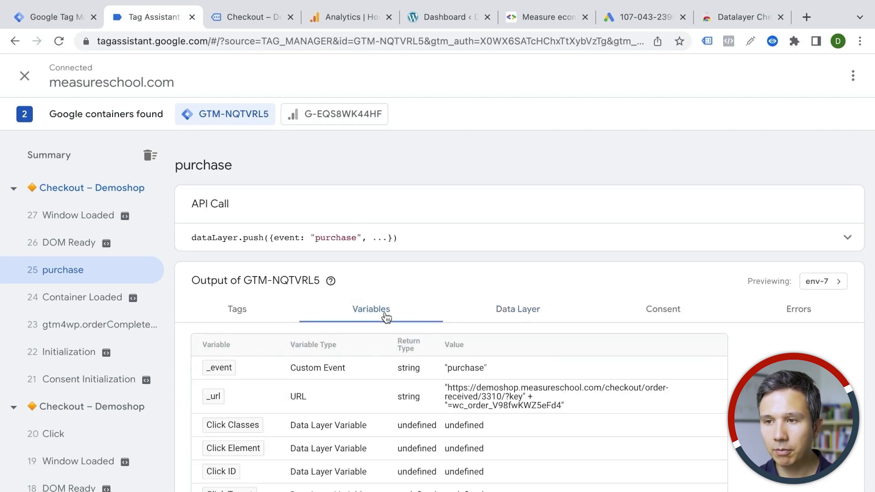
pyautogui.scroll(-4, 385, 316)
pyautogui.scroll(-2, 385, 315)
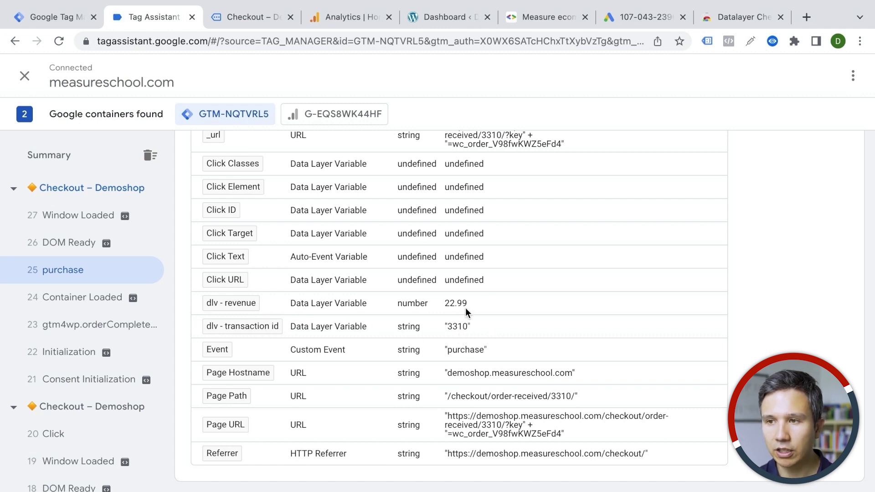
pyautogui.scroll(5, 370, 304)
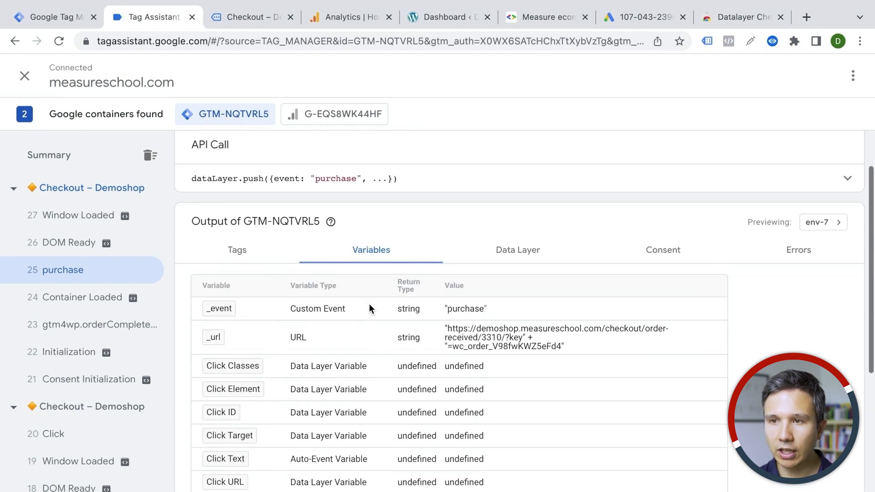
# Open the details of the fired GAds - Conversion - Purchase tag and compare its transaction ID by variable names and by values
pyautogui.click(240, 250)
pyautogui.scroll(-1, 289, 241)
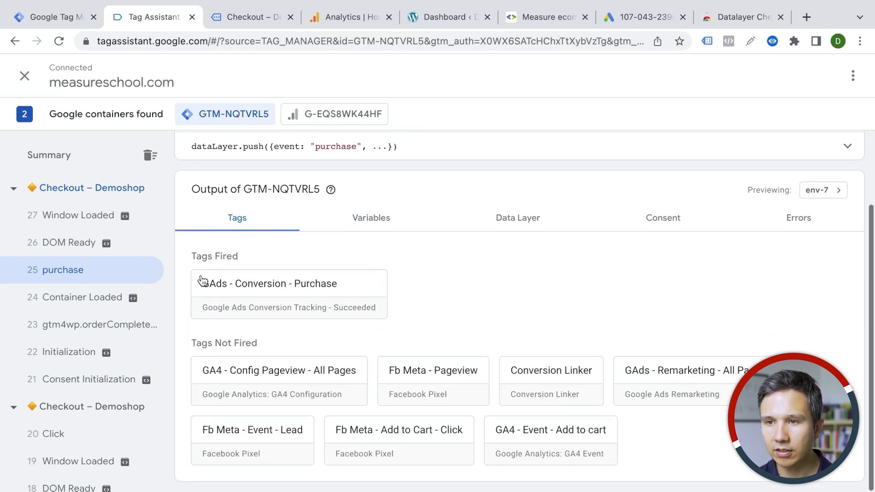
pyautogui.click(255, 292)
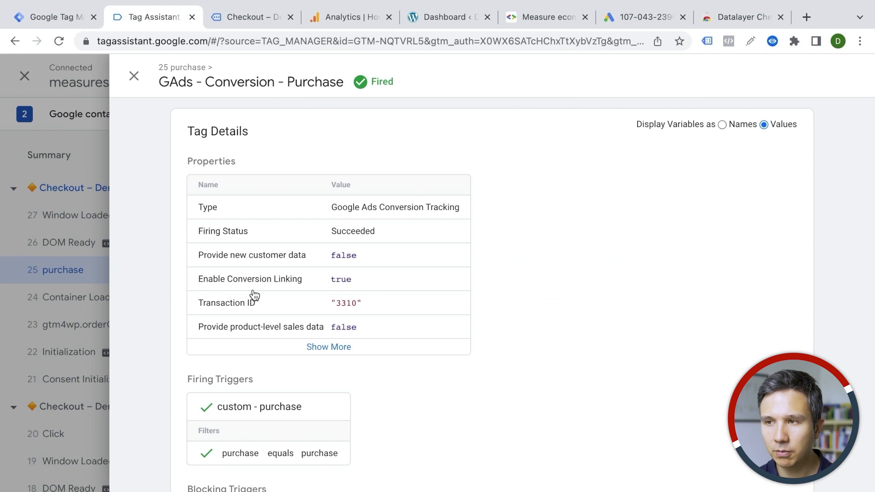
pyautogui.click(722, 125)
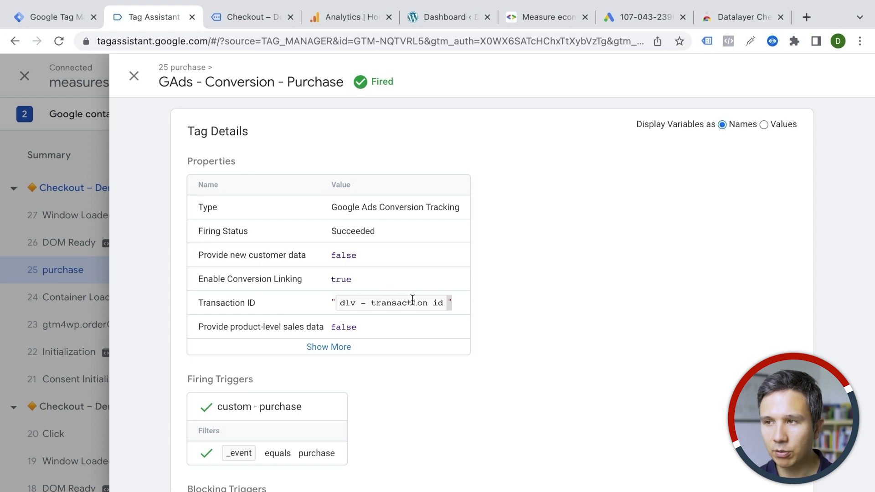
pyautogui.click(763, 125)
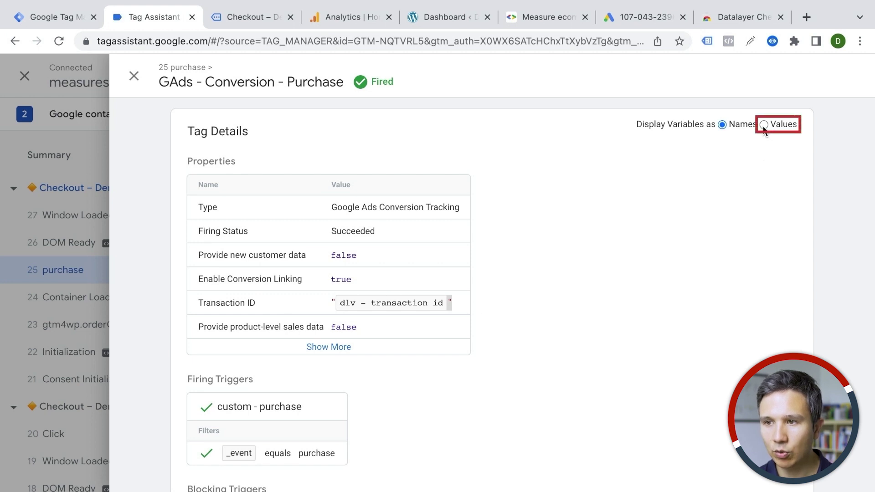
pyautogui.doubleClick(339, 305)
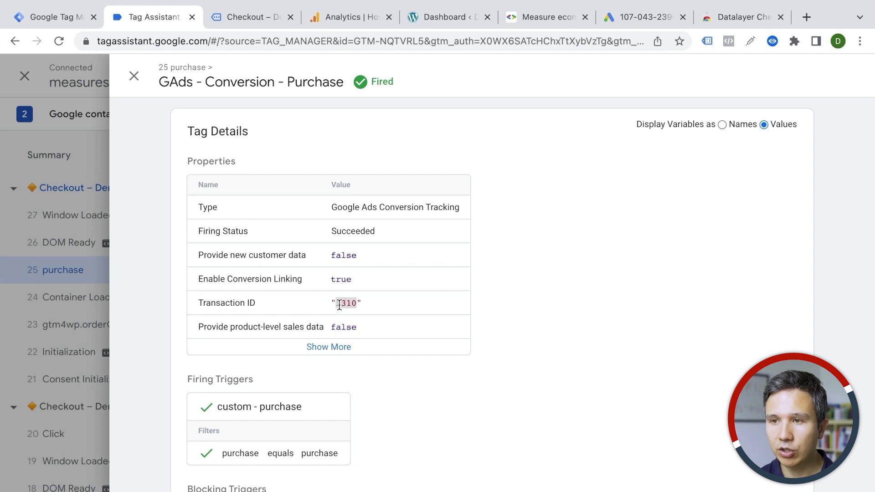
# Expand the tag's full property list and check the conversion value, ID, currency, label and firing trigger
pyautogui.click(326, 346)
pyautogui.scroll(-1, 312, 318)
pyautogui.doubleClick(387, 305)
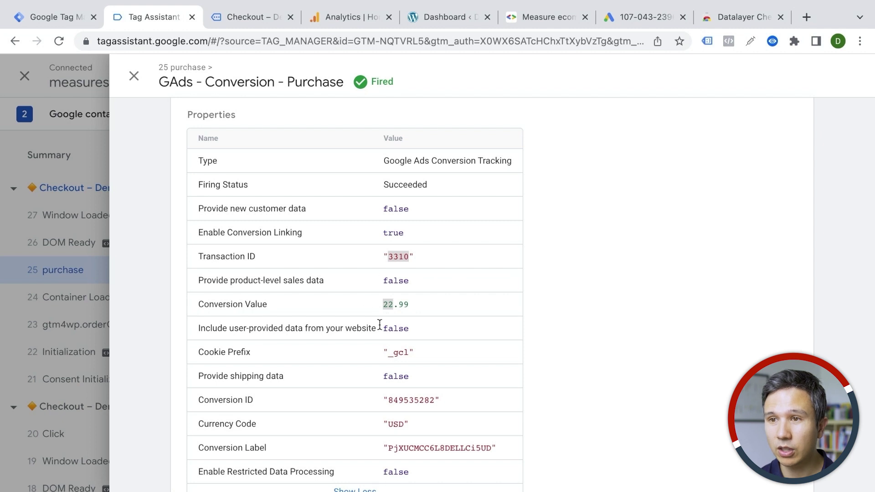
pyautogui.scroll(-5, 403, 326)
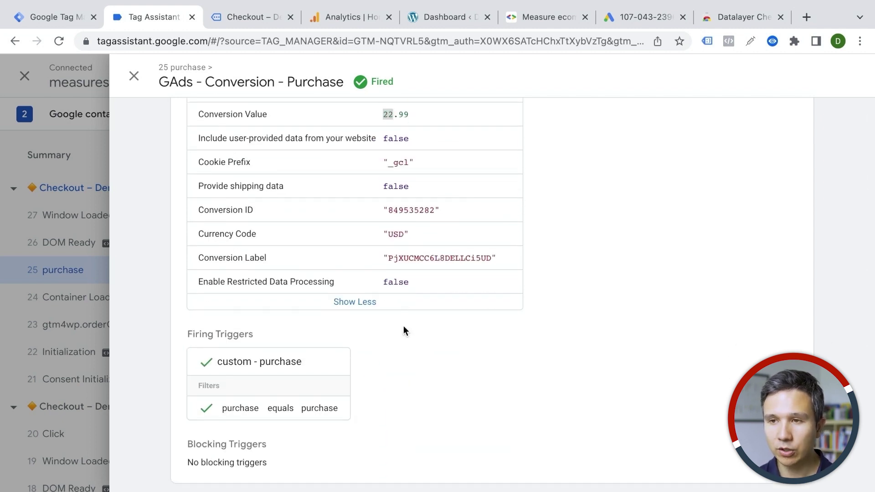
# Close the tag details, switch to Google Ads and finish the new conversion action setup
pyautogui.click(133, 73)
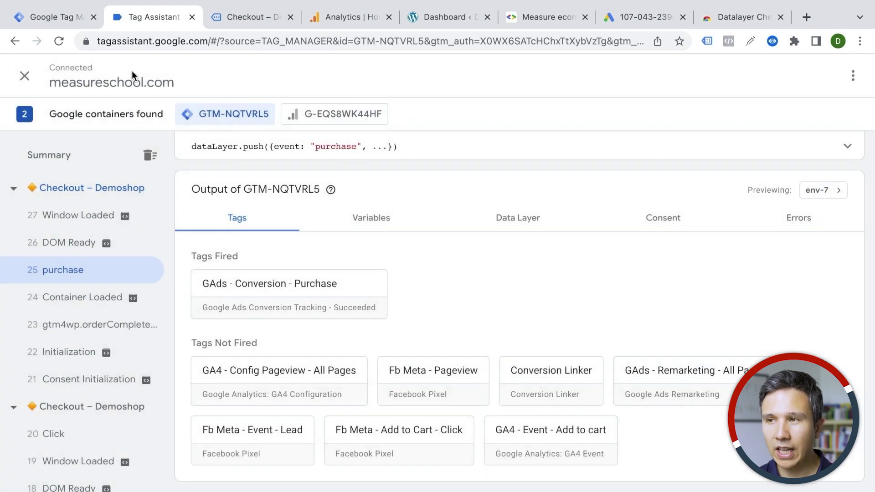
pyautogui.click(632, 24)
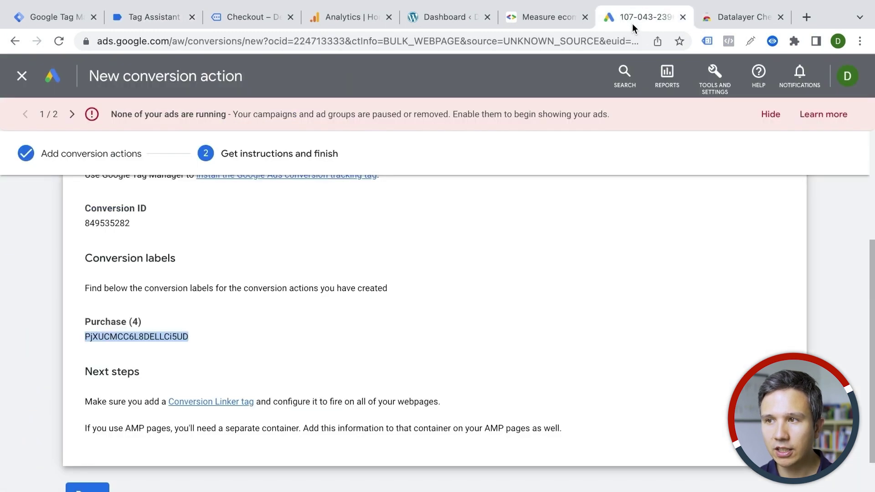
pyautogui.scroll(-1, 363, 258)
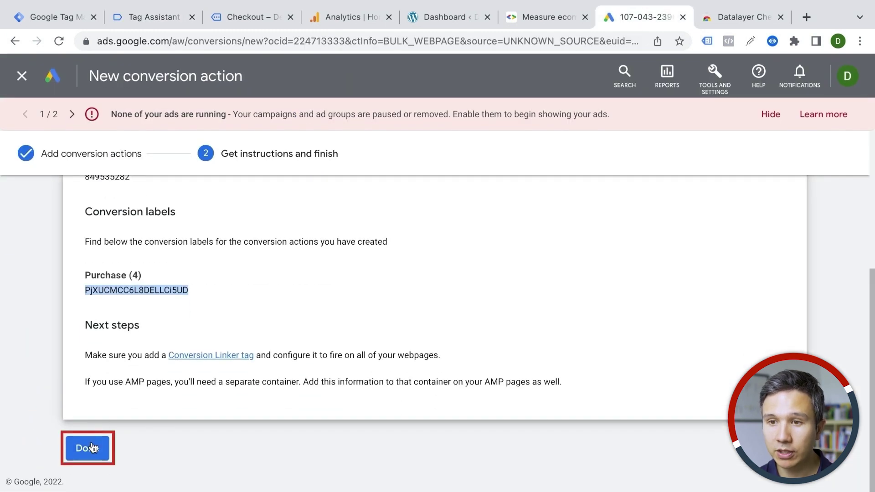
pyautogui.click(90, 445)
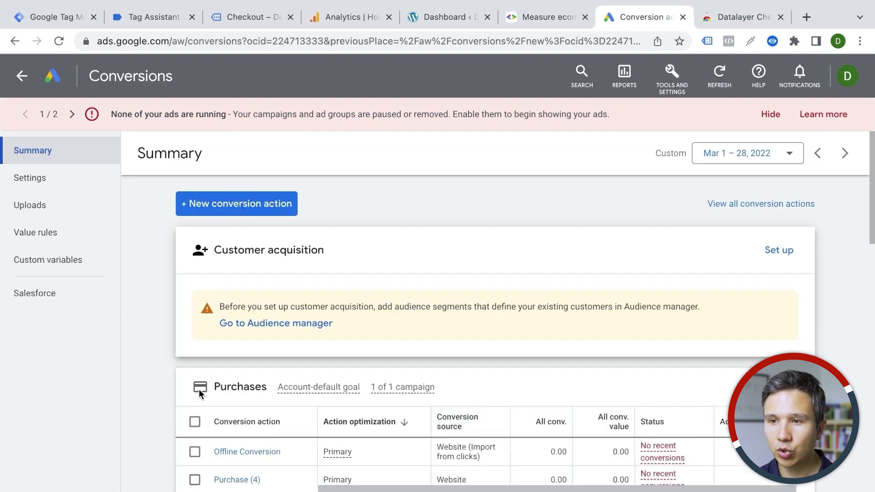
# Check the status of the Purchase (4) conversion action, then open its details and the list of tracked webpages
pyautogui.scroll(-4, 199, 393)
pyautogui.scroll(-2, 199, 389)
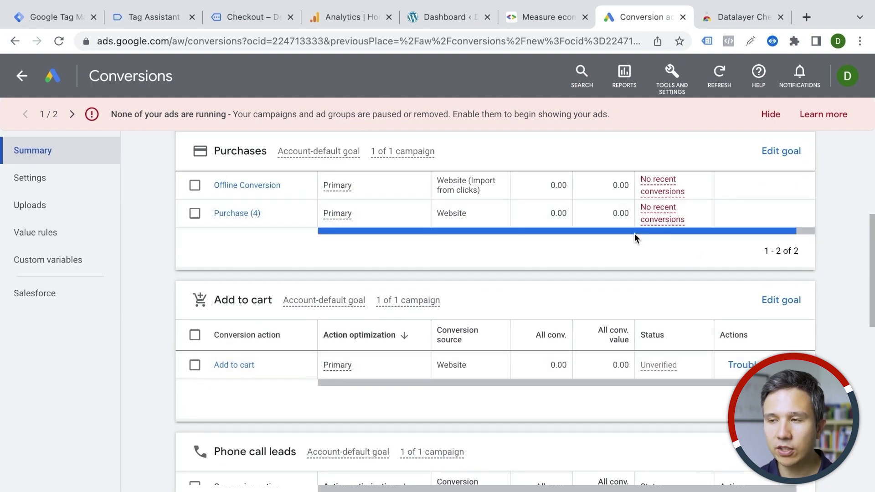
pyautogui.moveTo(647, 226)
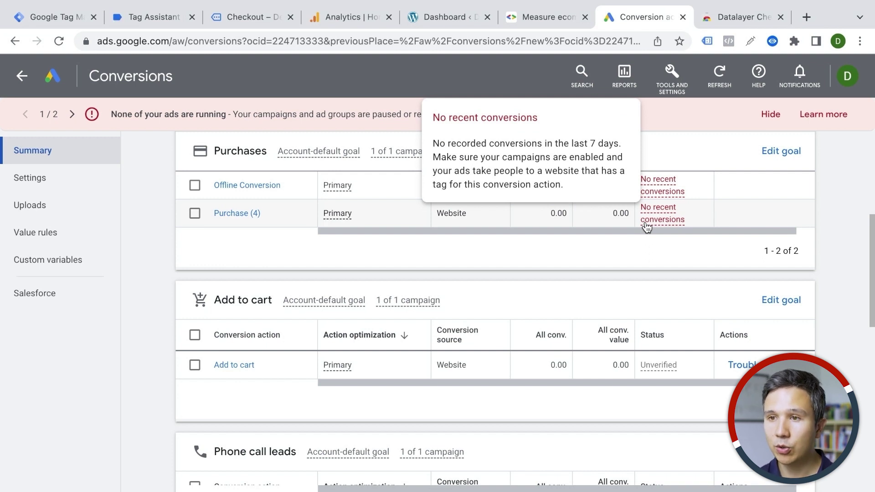
pyautogui.click(244, 213)
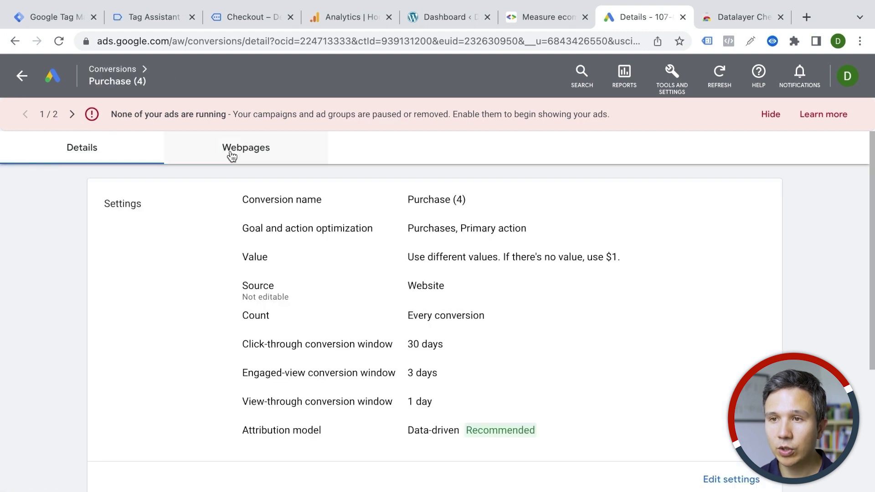
pyautogui.click(232, 155)
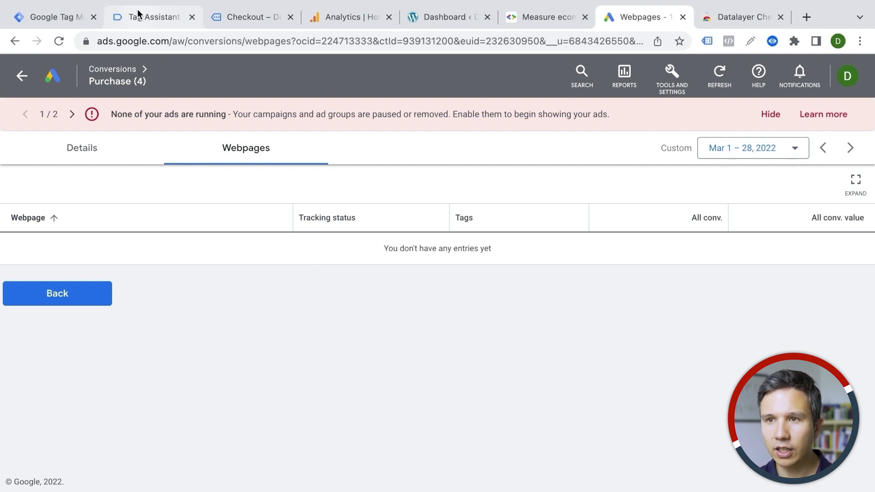
# Switch to the Demoshop order page and enable Tag Assistant Legacy for it
pyautogui.click(253, 23)
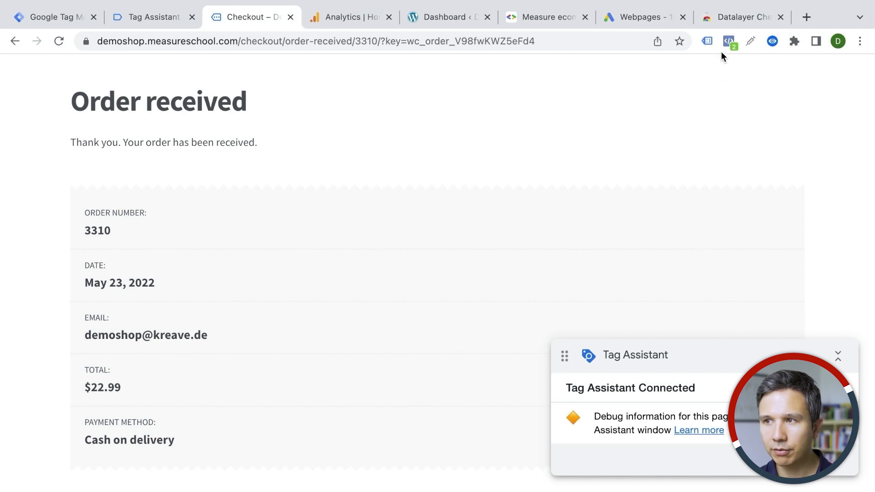
pyautogui.click(707, 41)
pyautogui.click(433, 191)
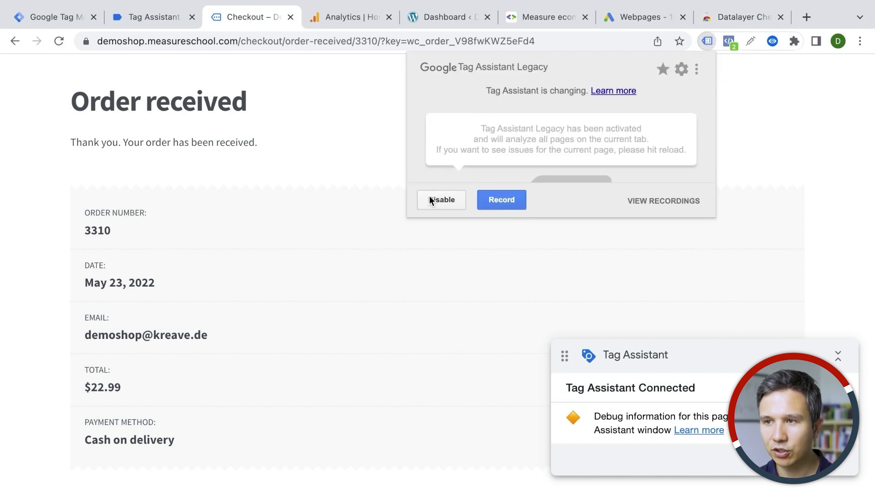
pyautogui.click(332, 138)
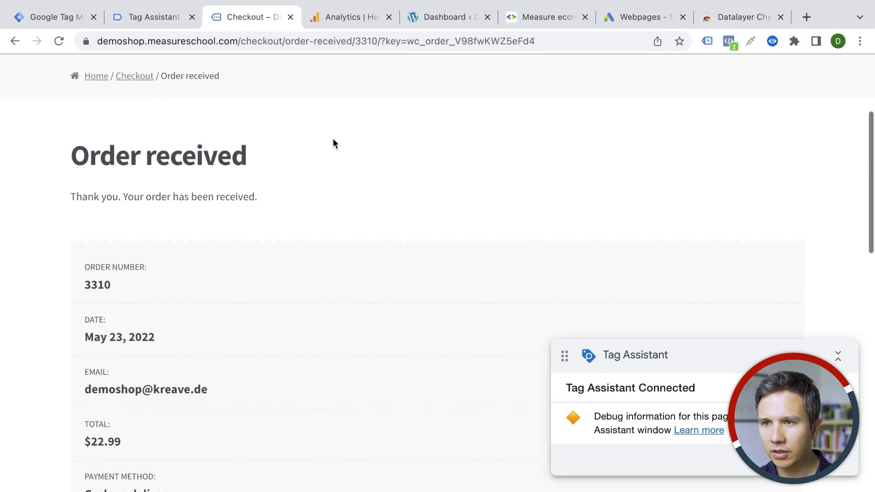
# Open the shop's Clothing category and add the $35.00 Happy Ninja hoodie to the cart
pyautogui.scroll(5, 333, 138)
pyautogui.click(73, 203)
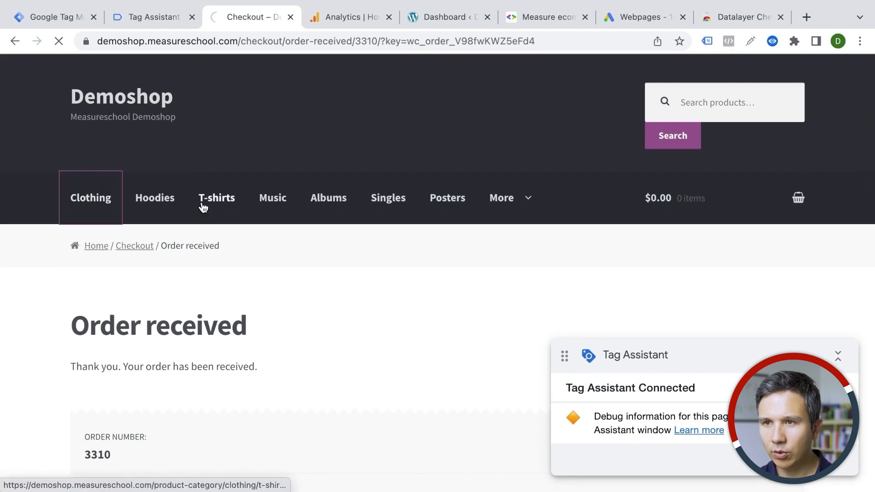
pyautogui.scroll(-5, 202, 208)
pyautogui.click(332, 429)
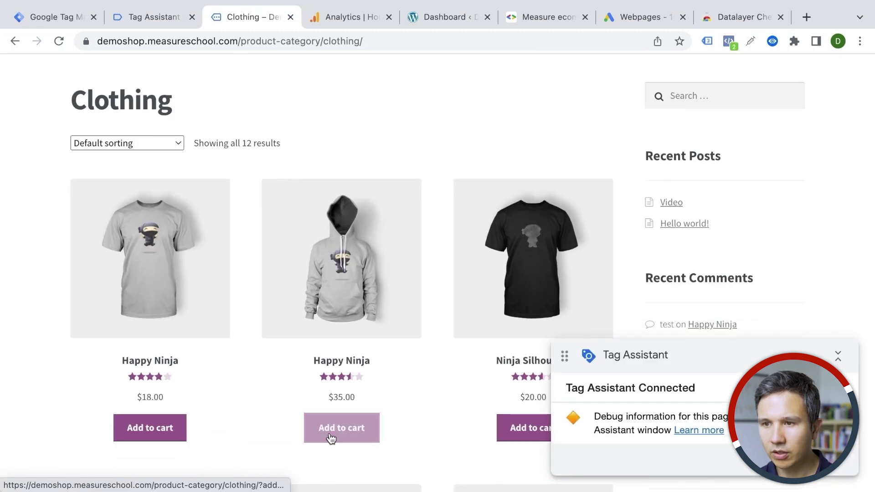
# Go to checkout from the cart preview and place the test order for the hoodie
pyautogui.scroll(5, 645, 255)
pyautogui.moveTo(675, 176)
pyautogui.scroll(-1, 722, 312)
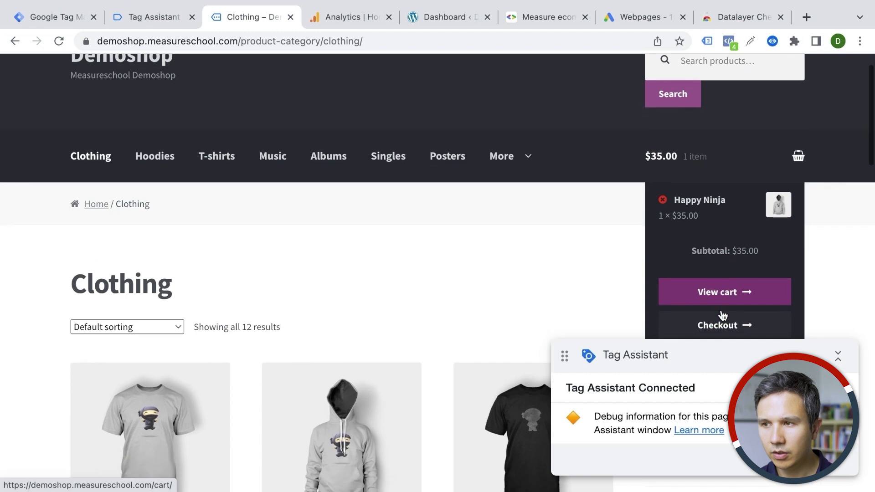
pyautogui.click(719, 320)
pyautogui.scroll(-5, 536, 307)
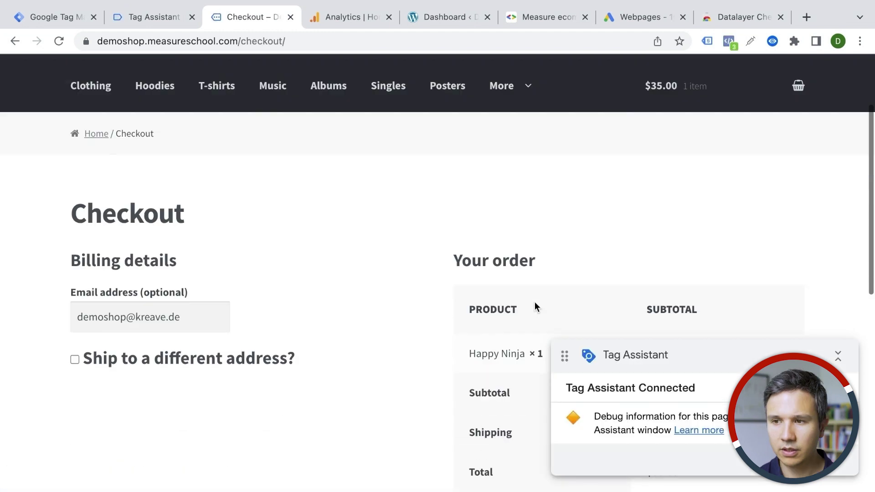
pyautogui.click(497, 479)
pyautogui.scroll(-5, 491, 384)
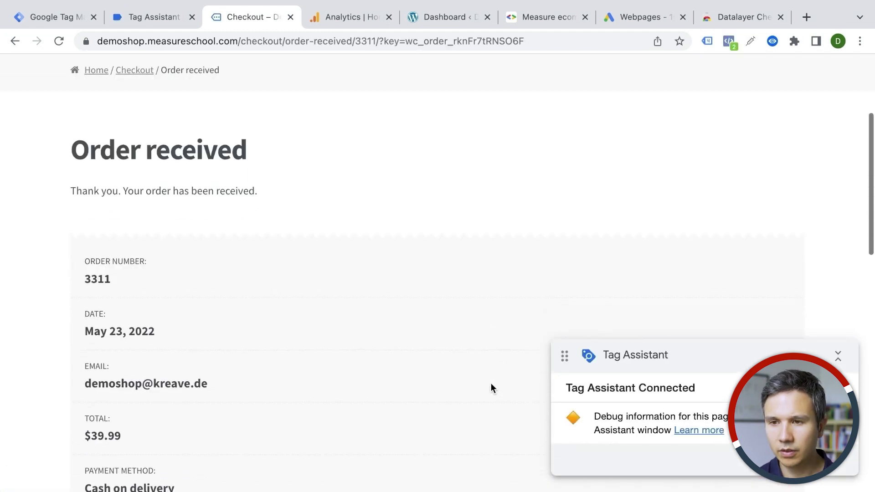
# Inspect the Google Ads Conversion Tracking tag in Tag Assistant Legacy, checking its conversion ID, label, value and currency
pyautogui.scroll(4, 491, 384)
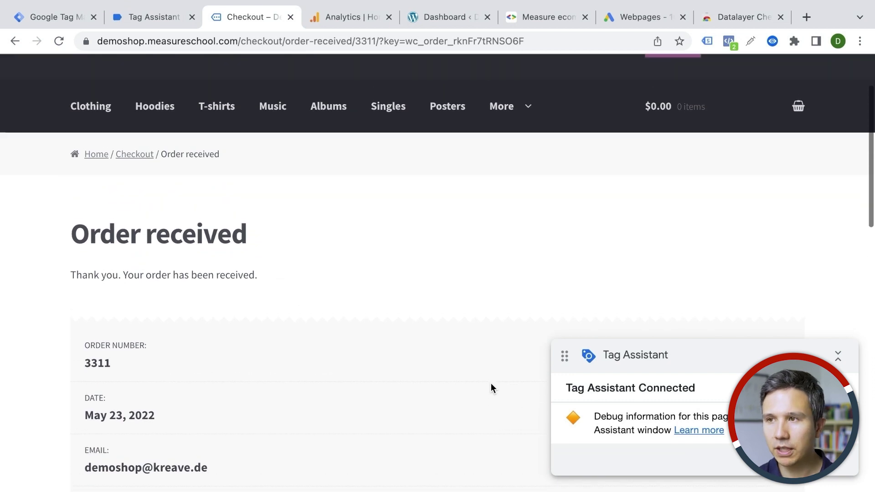
pyautogui.click(708, 42)
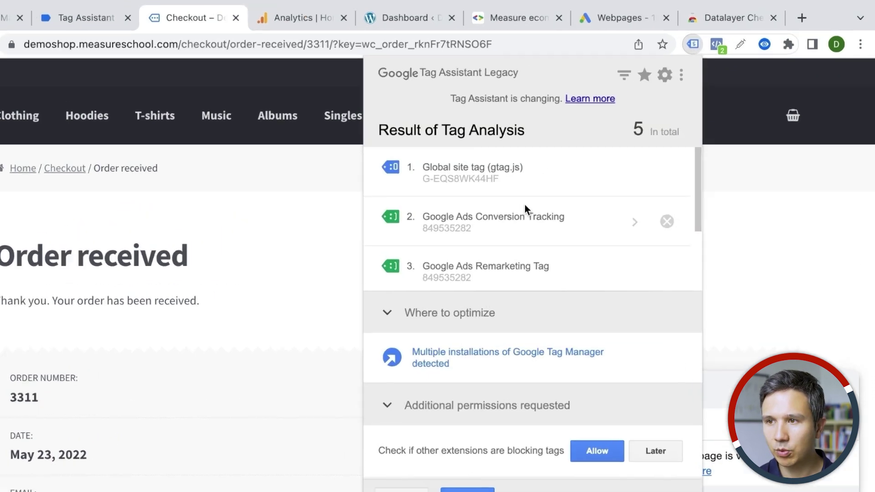
pyautogui.scroll(-1, 550, 188)
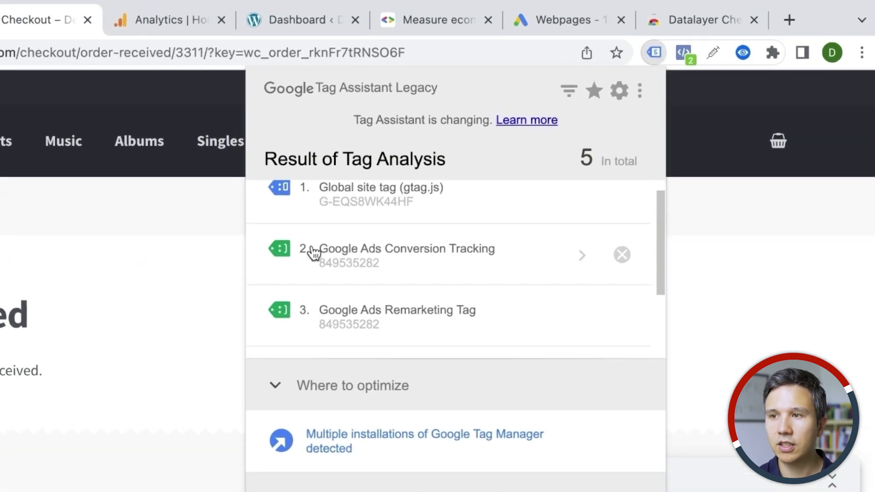
pyautogui.click(388, 270)
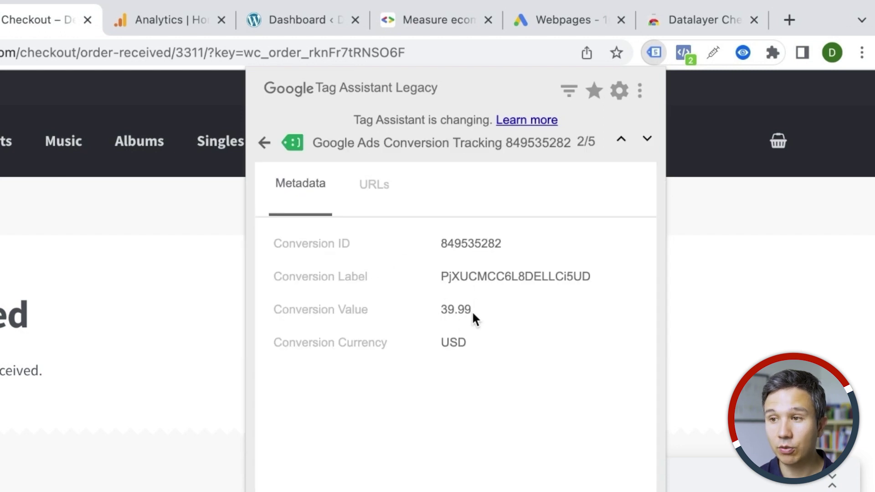
pyautogui.doubleClick(445, 276)
pyautogui.click(66, 288)
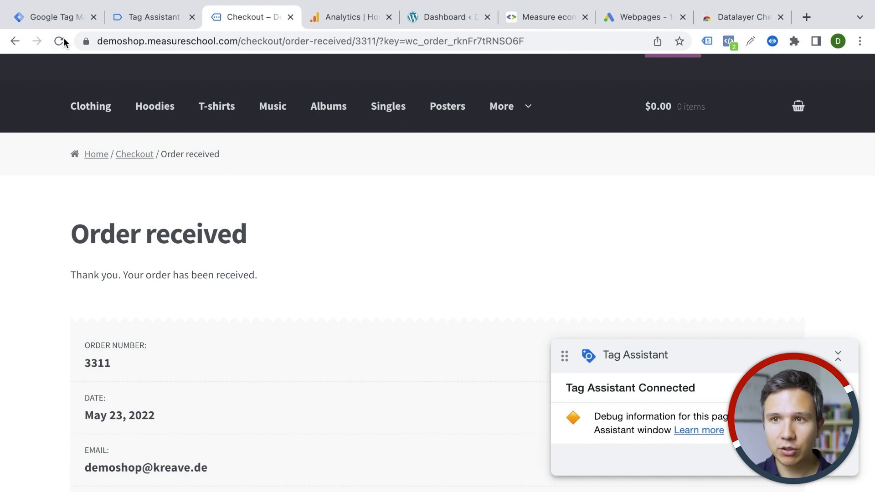
# Switch to Tag Manager and publish the workspace changes to Live as a version named "added GAds Conversion Tracking"
pyautogui.click(62, 17)
pyautogui.click(829, 118)
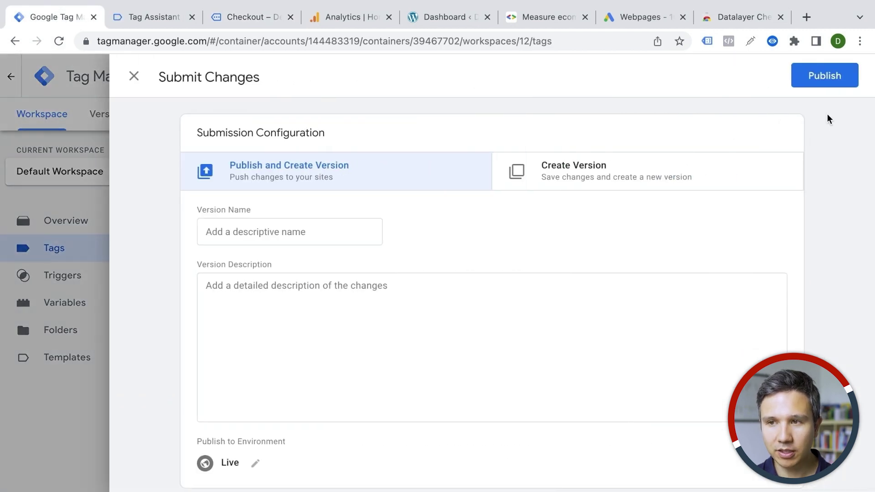
pyautogui.click(331, 232)
pyautogui.write('added')
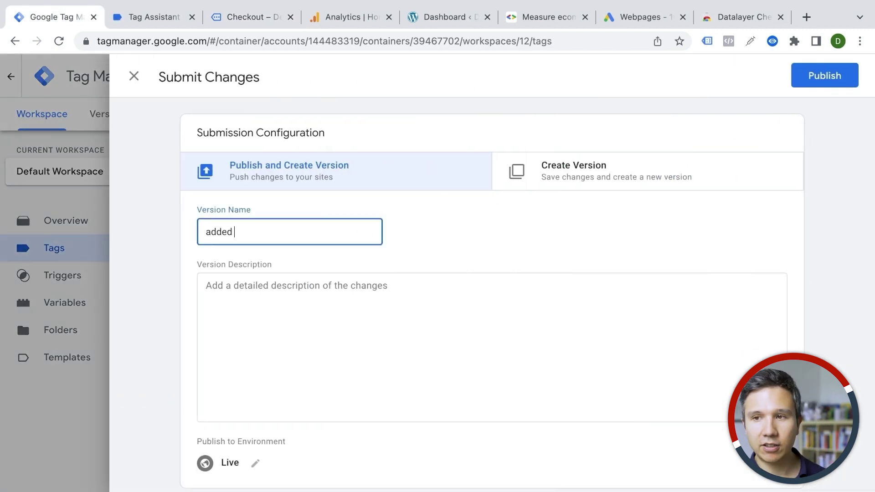
pyautogui.write(' GAds Conversion ')
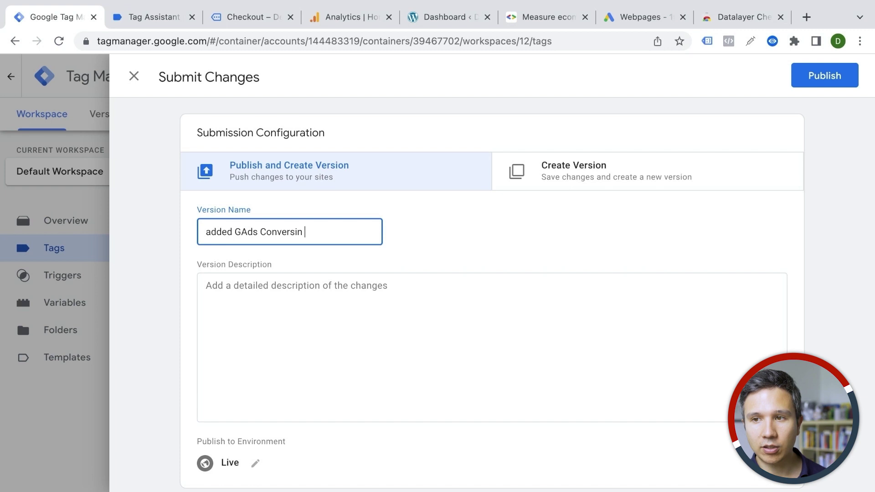
pyautogui.write('Tracking')
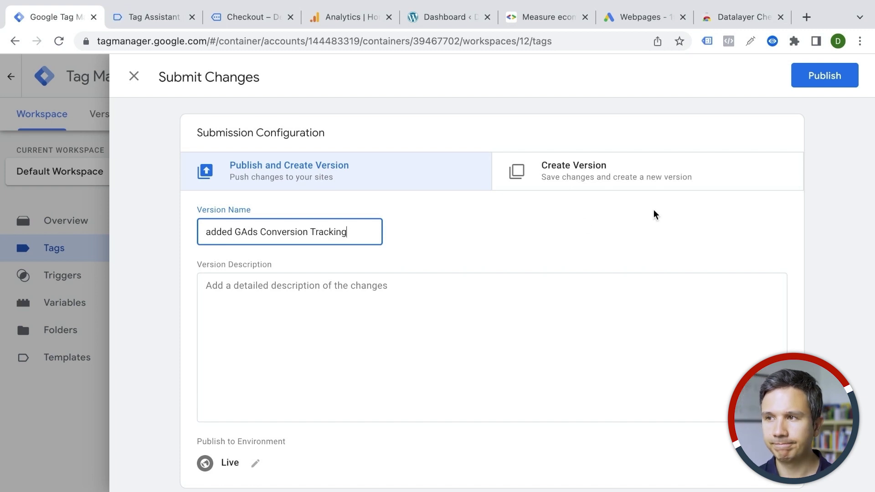
pyautogui.click(810, 75)
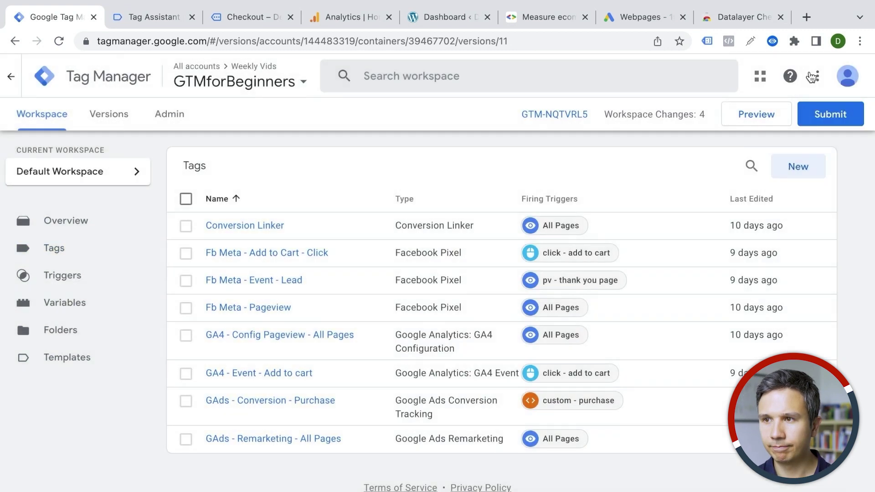